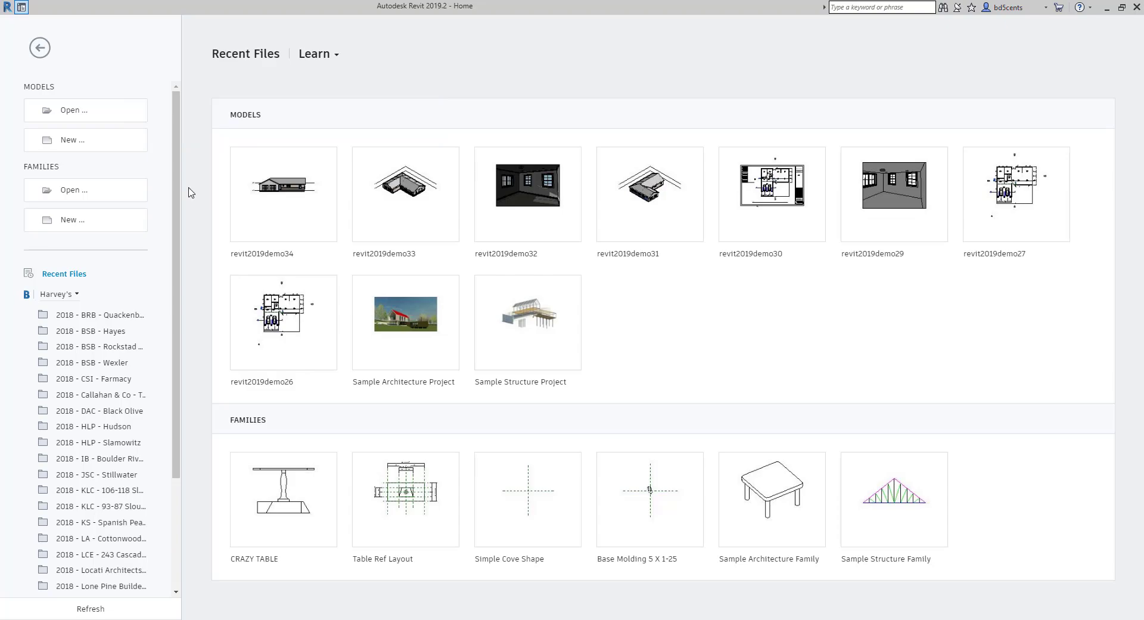
- In revit2019demo34, start a new title block family from the D - 36 x 24.rft template
{"action": "left_click", "coordinate": [257, 221]}
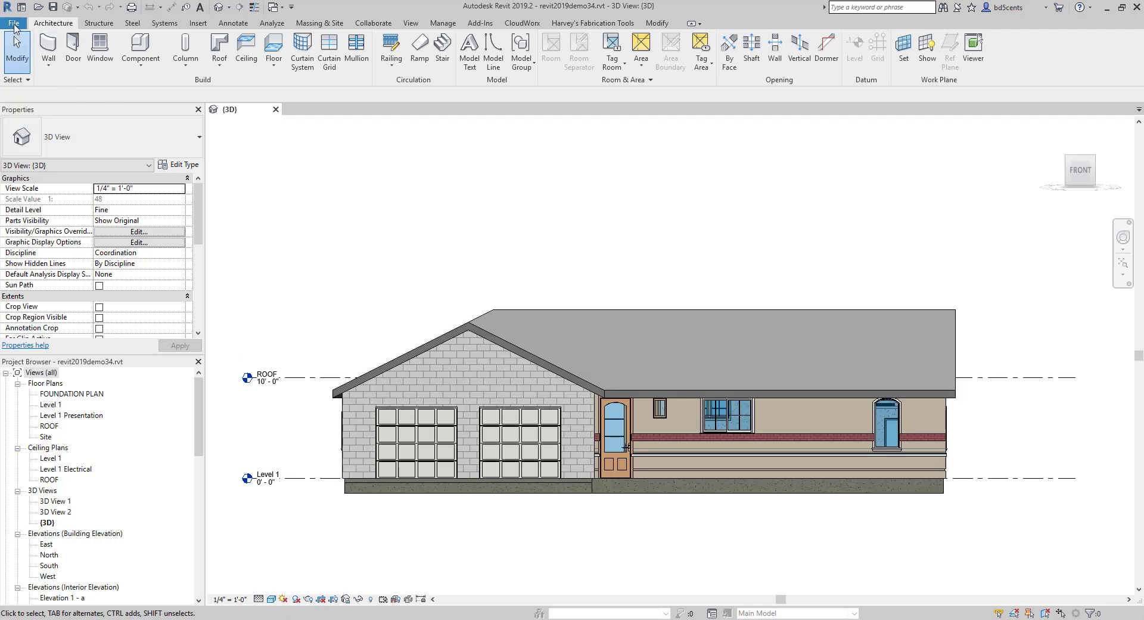
{"action": "left_click", "coordinate": [14, 24]}
{"action": "mouse_move", "coordinate": [75, 76]}
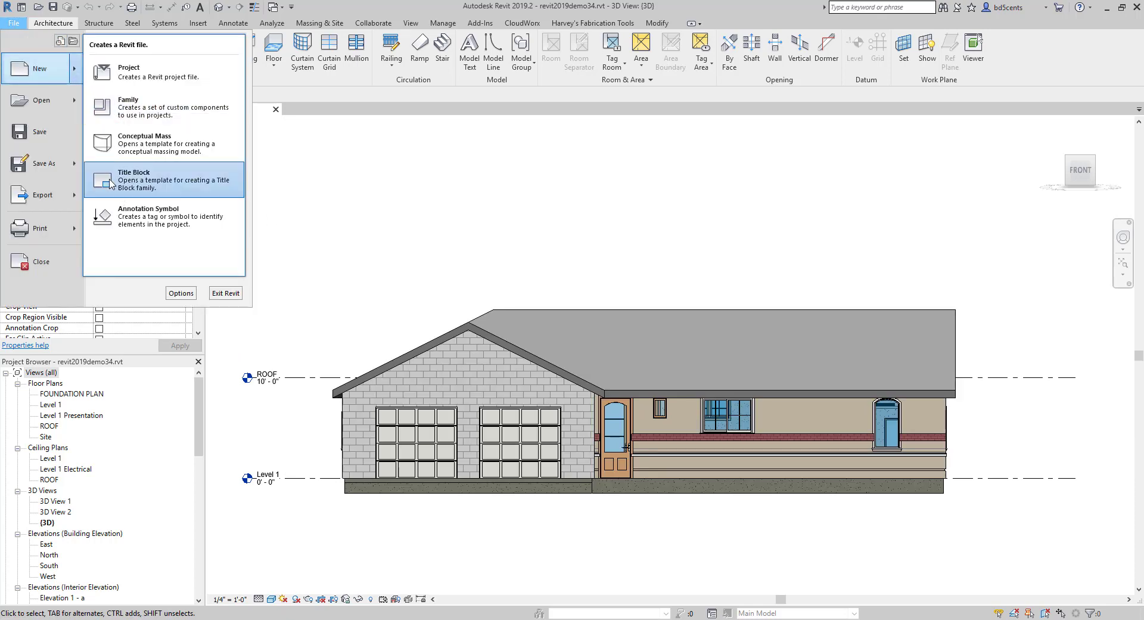
{"action": "left_click", "coordinate": [170, 192]}
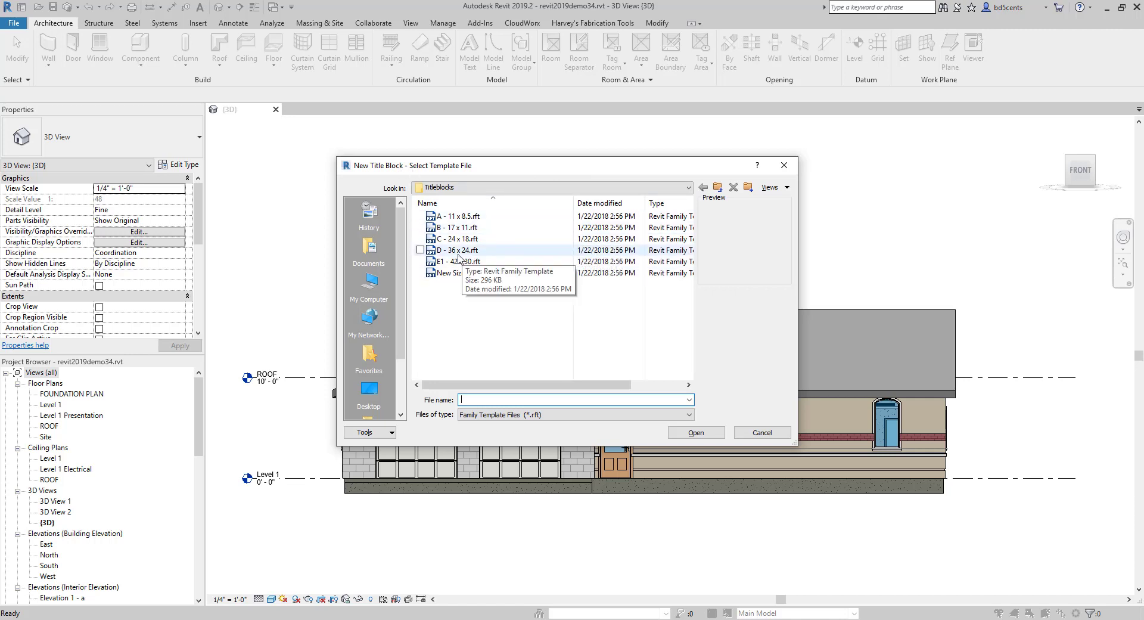
{"action": "left_click", "coordinate": [476, 256]}
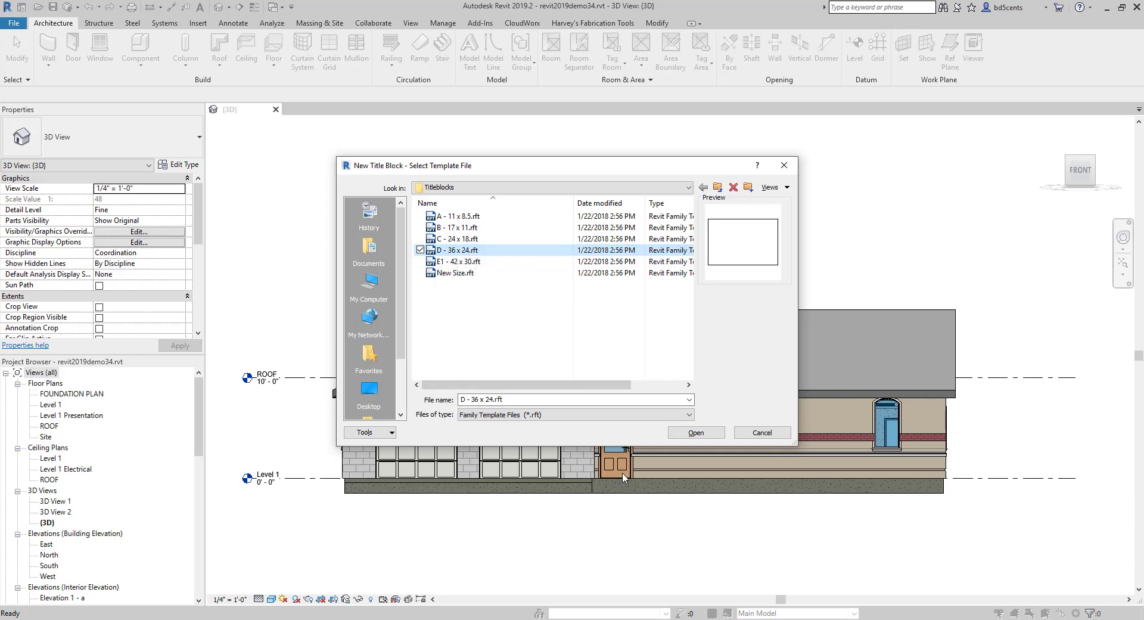
{"action": "left_click", "coordinate": [694, 431]}
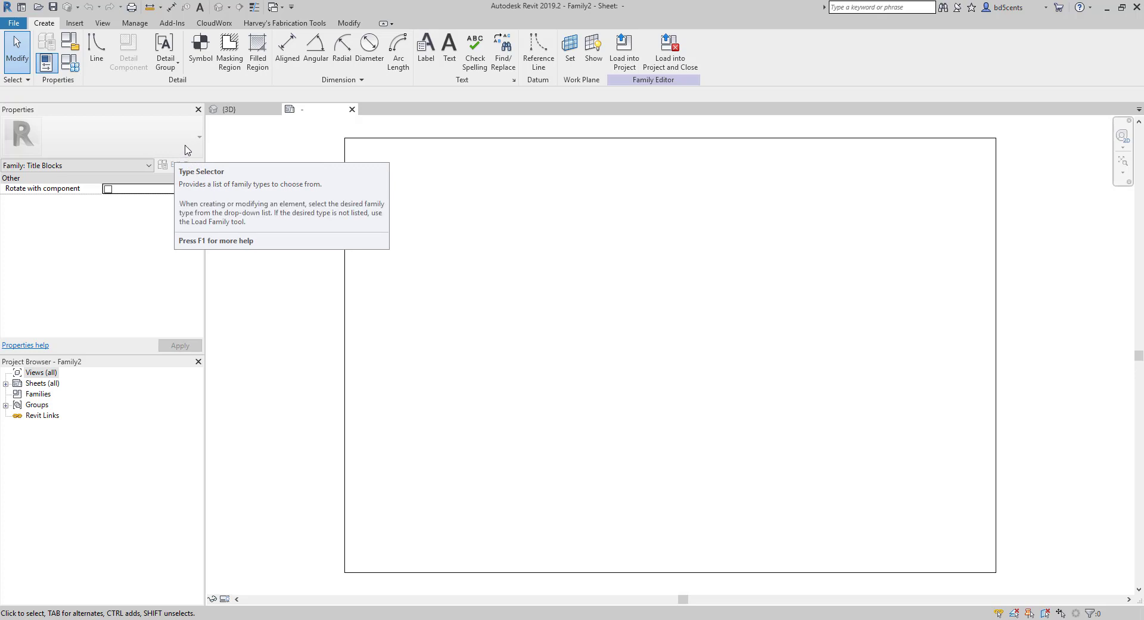
{"action": "middle_click_drag", "start_coordinate": [527, 315], "coordinate": [530, 317]}
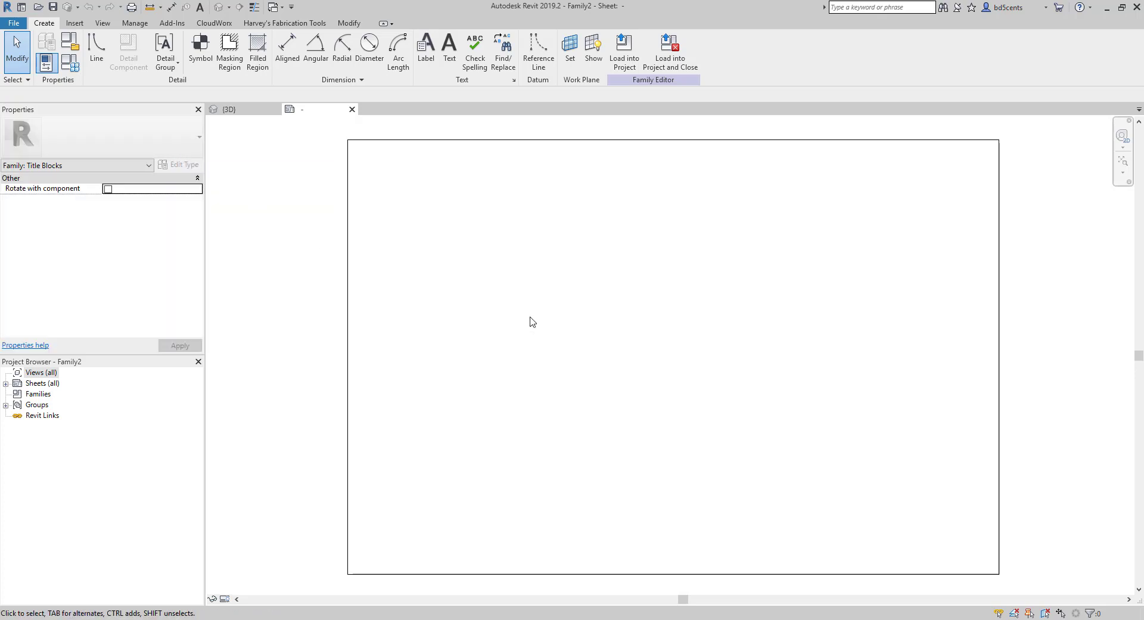
{"action": "key", "text": "d"}
{"action": "key", "text": "i"}
{"action": "left_click", "coordinate": [348, 206]}
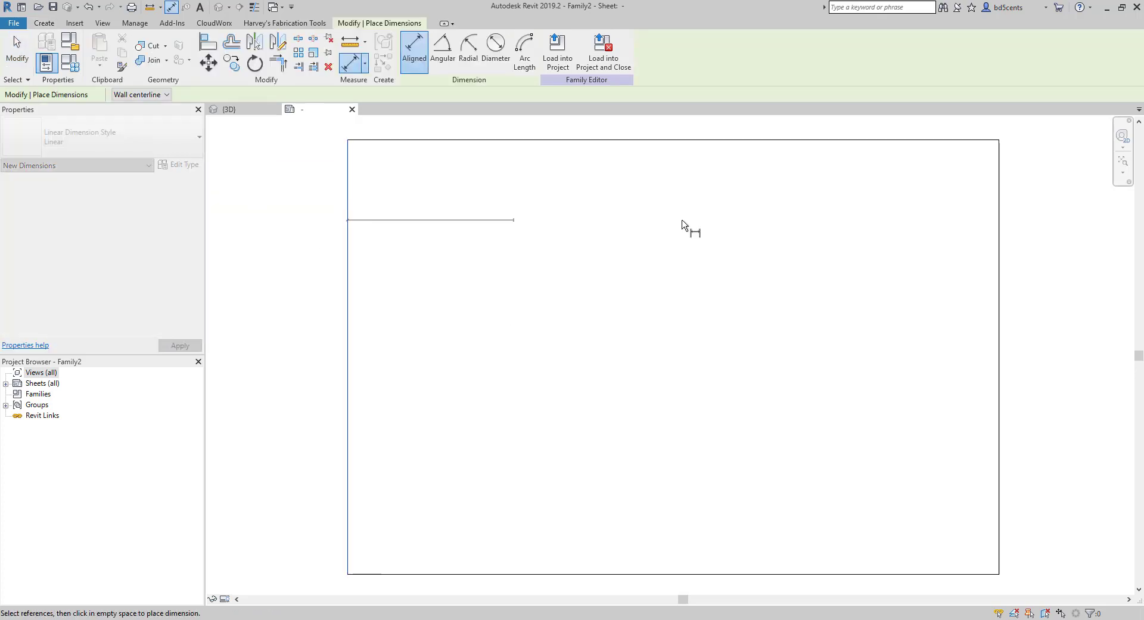
{"action": "key", "text": "Escape"}
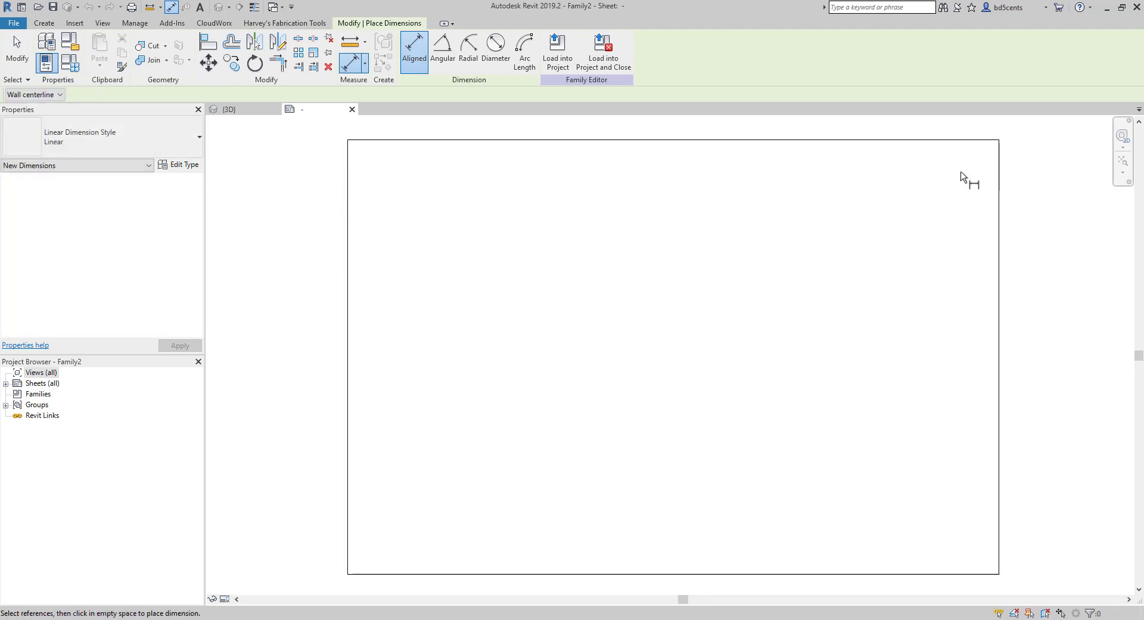
{"action": "left_click", "coordinate": [996, 169]}
{"action": "left_click", "coordinate": [350, 171]}
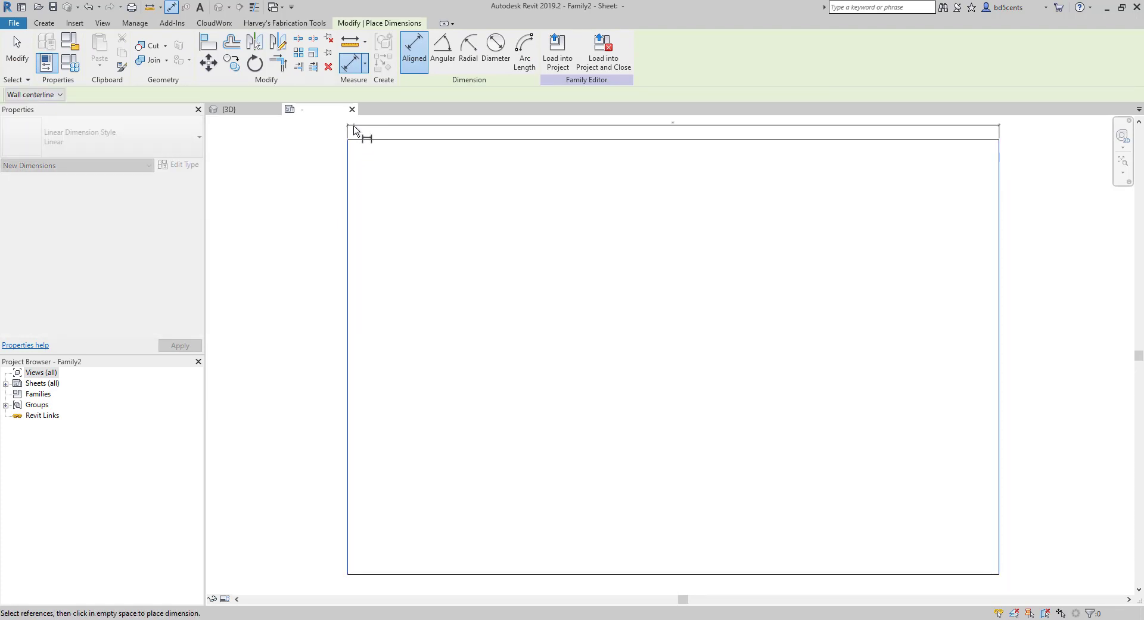
{"action": "left_click", "coordinate": [354, 130]}
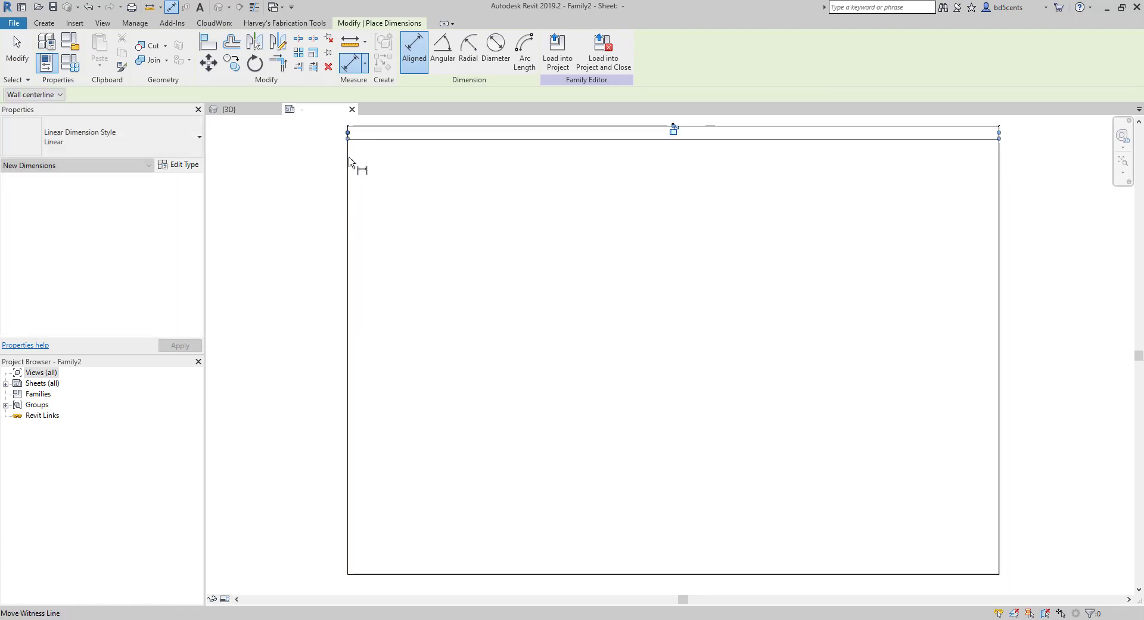
{"action": "left_click", "coordinate": [374, 571]}
{"action": "left_click", "coordinate": [324, 506]}
{"action": "scroll", "coordinate": [325, 369], "scroll_direction": "up", "scroll_amount": 5}
{"action": "key", "text": "Escape"}
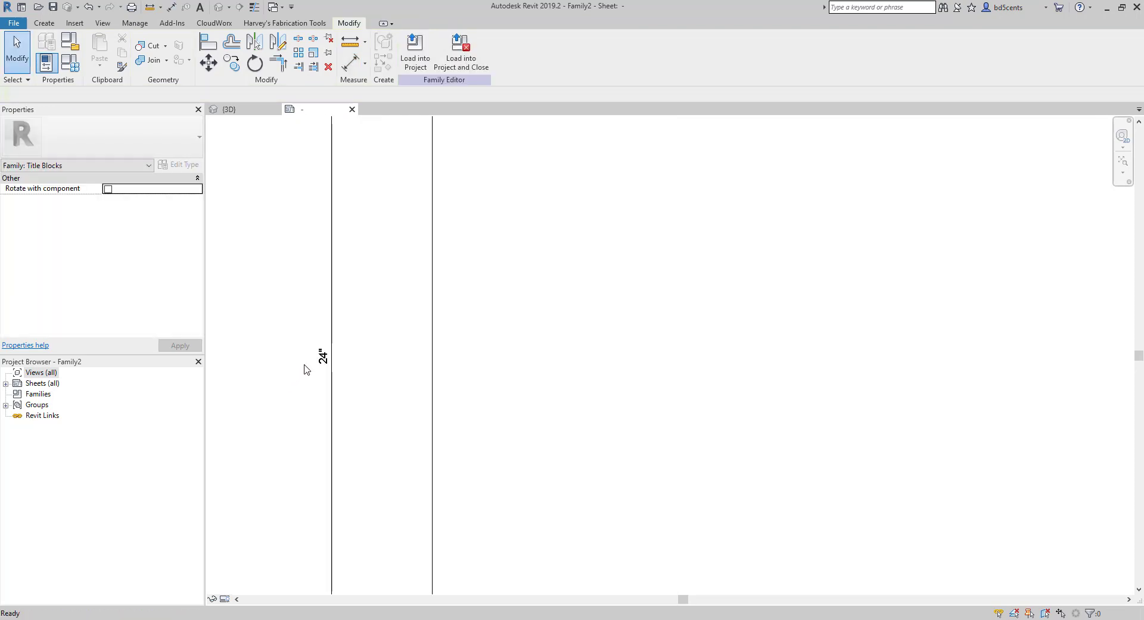
{"action": "scroll", "coordinate": [316, 360], "scroll_direction": "down", "scroll_amount": 5}
{"action": "scroll", "coordinate": [599, 220], "scroll_direction": "up", "scroll_amount": 6}
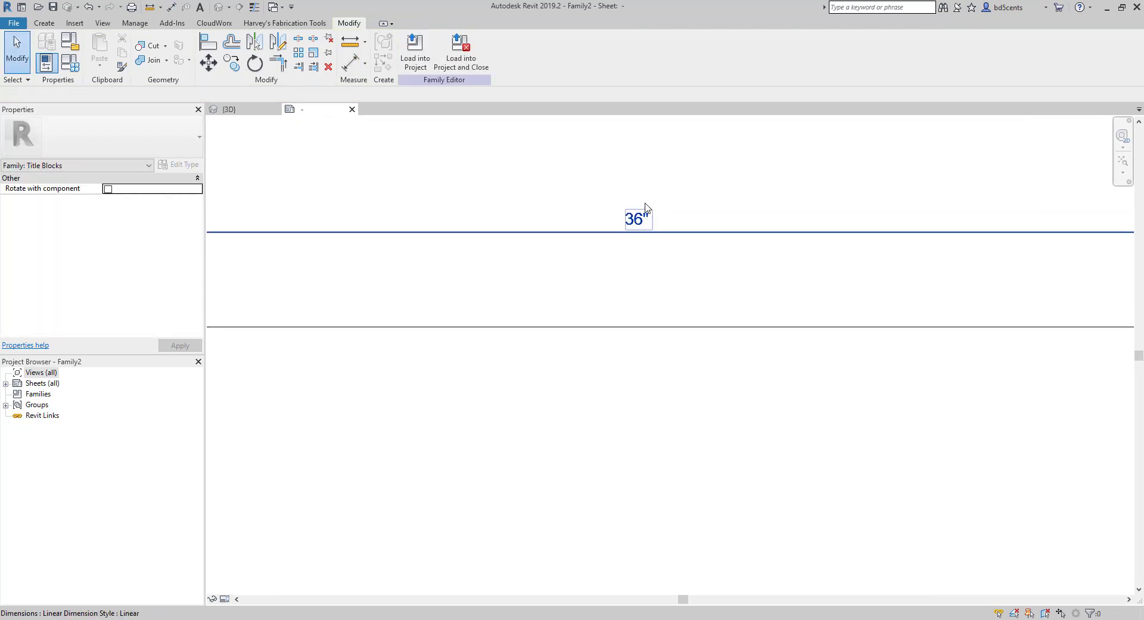
{"action": "scroll", "coordinate": [596, 222], "scroll_direction": "down", "scroll_amount": 5}
{"action": "scroll", "coordinate": [322, 226], "scroll_direction": "up", "scroll_amount": 4}
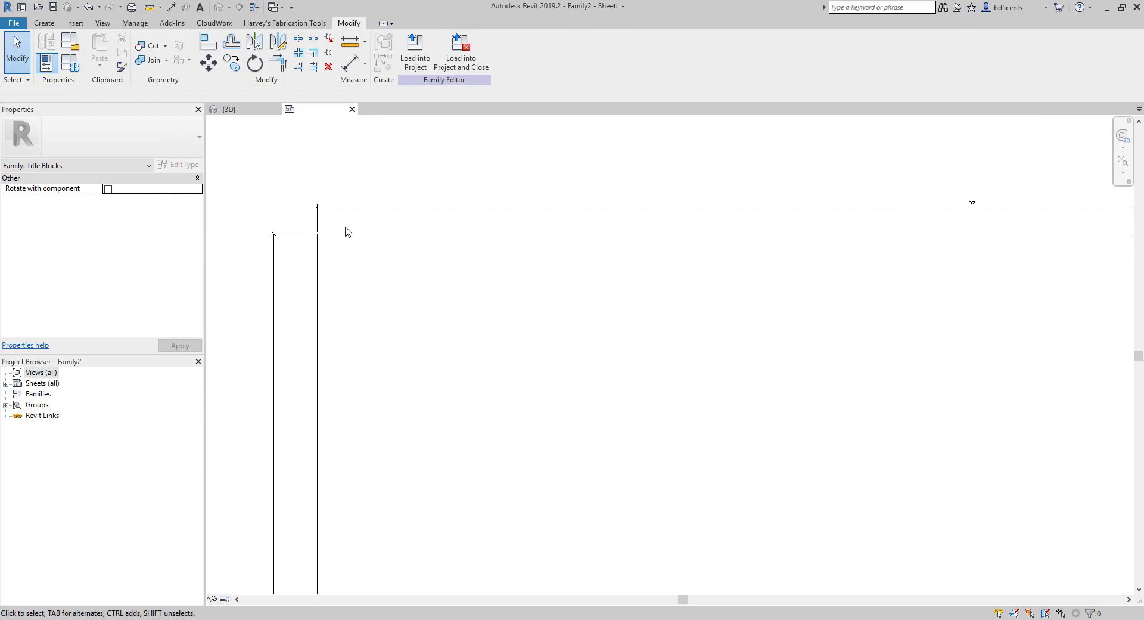
{"action": "left_click", "coordinate": [346, 233]}
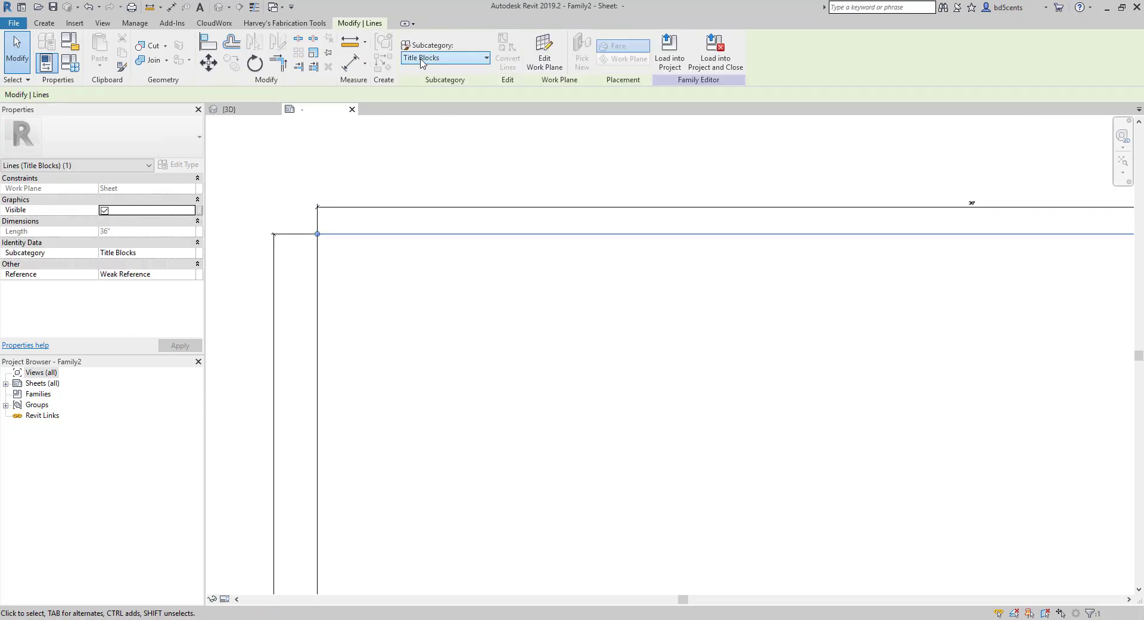
{"action": "scroll", "coordinate": [378, 258], "scroll_direction": "down", "scroll_amount": 4}
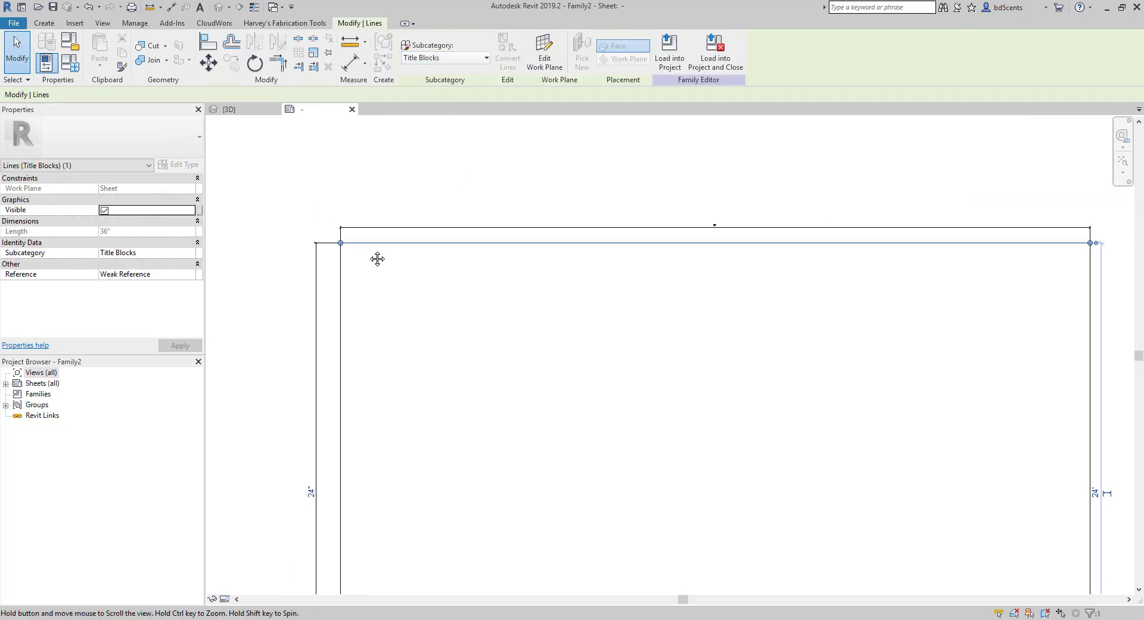
{"action": "scroll", "coordinate": [365, 262], "scroll_direction": "up", "scroll_amount": 4}
{"action": "left_click", "coordinate": [360, 224]}
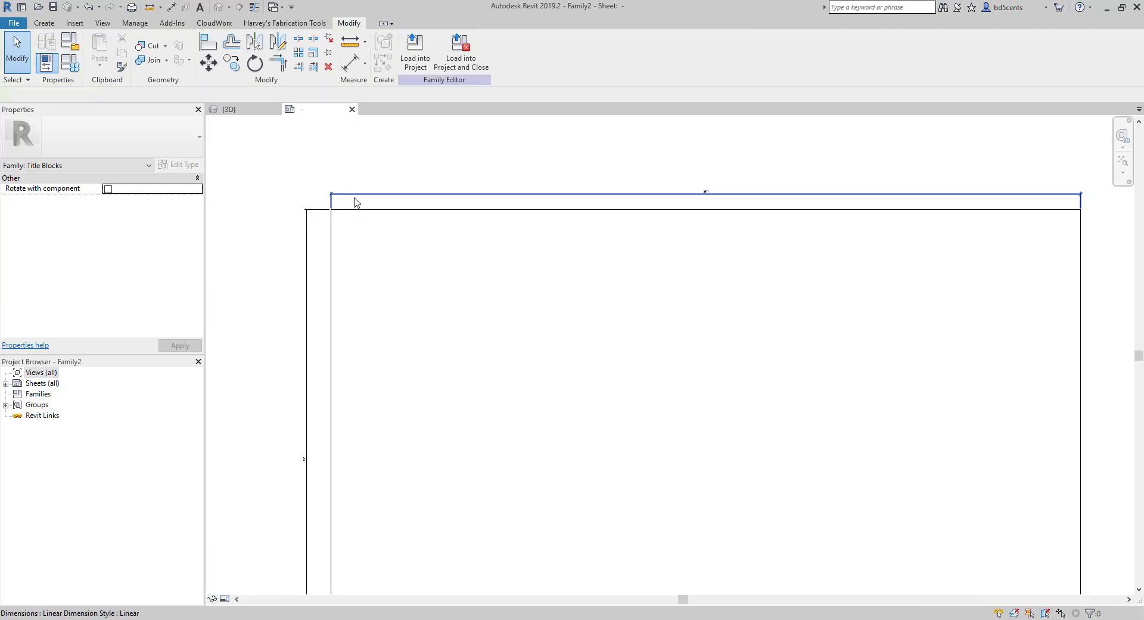
{"action": "left_click", "coordinate": [355, 195]}
{"action": "key", "text": "Delete"}
{"action": "left_click", "coordinate": [307, 225]}
{"action": "key", "text": "Delete"}
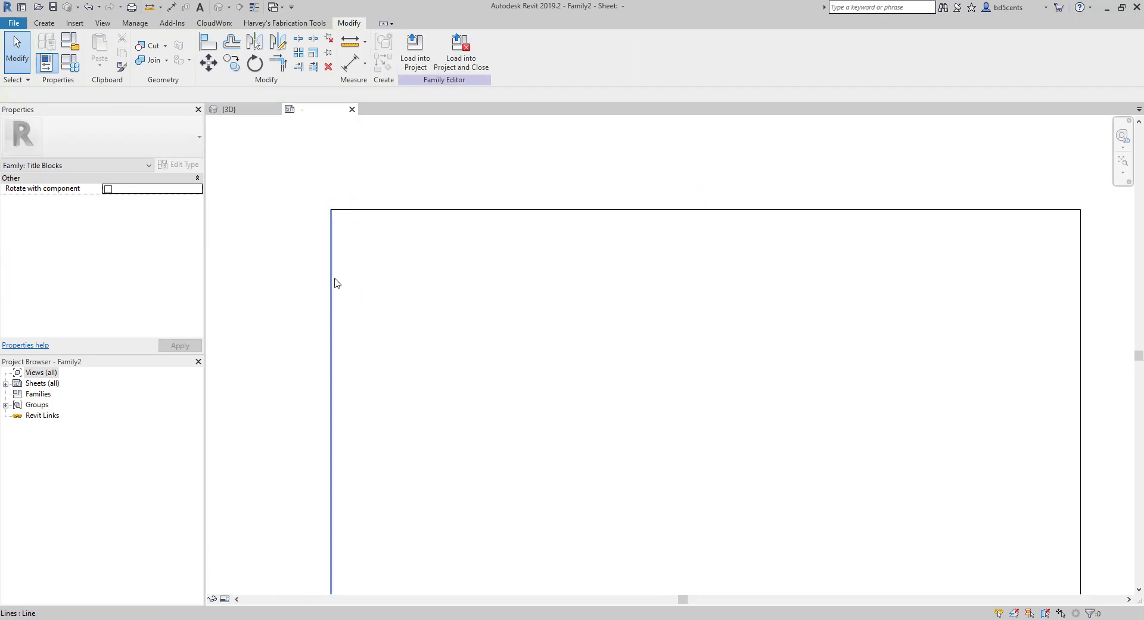
{"action": "scroll", "coordinate": [452, 268], "scroll_direction": "down", "scroll_amount": 4}
{"action": "scroll", "coordinate": [344, 250], "scroll_direction": "up", "scroll_amount": 2}
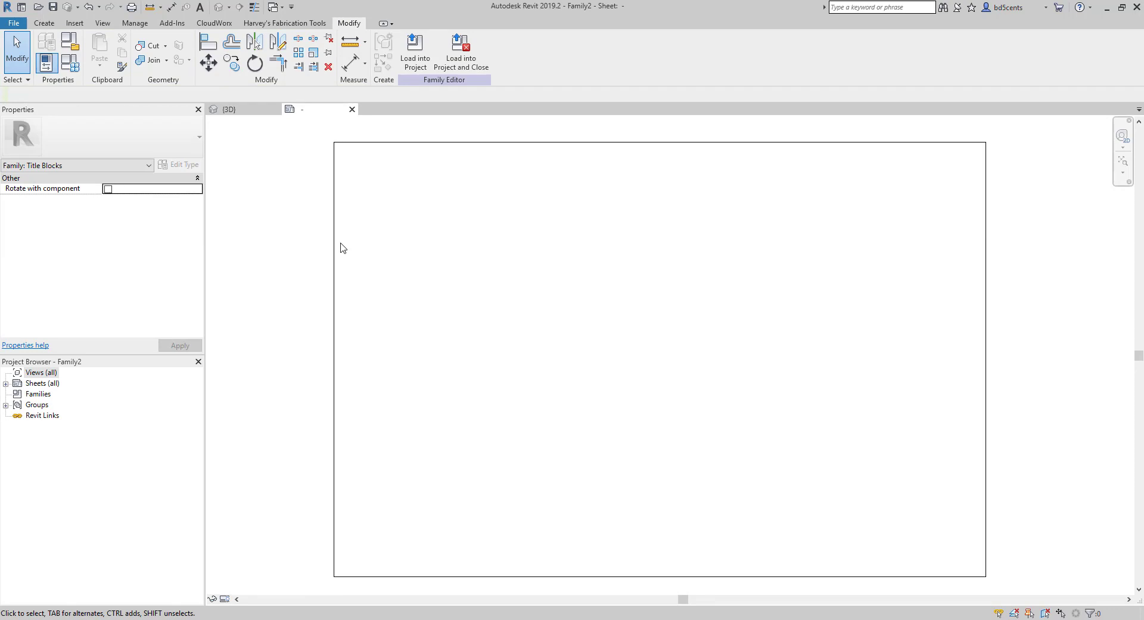
{"action": "left_click", "coordinate": [333, 251]}
{"action": "middle_click_drag", "start_coordinate": [434, 276], "coordinate": [436, 273]}
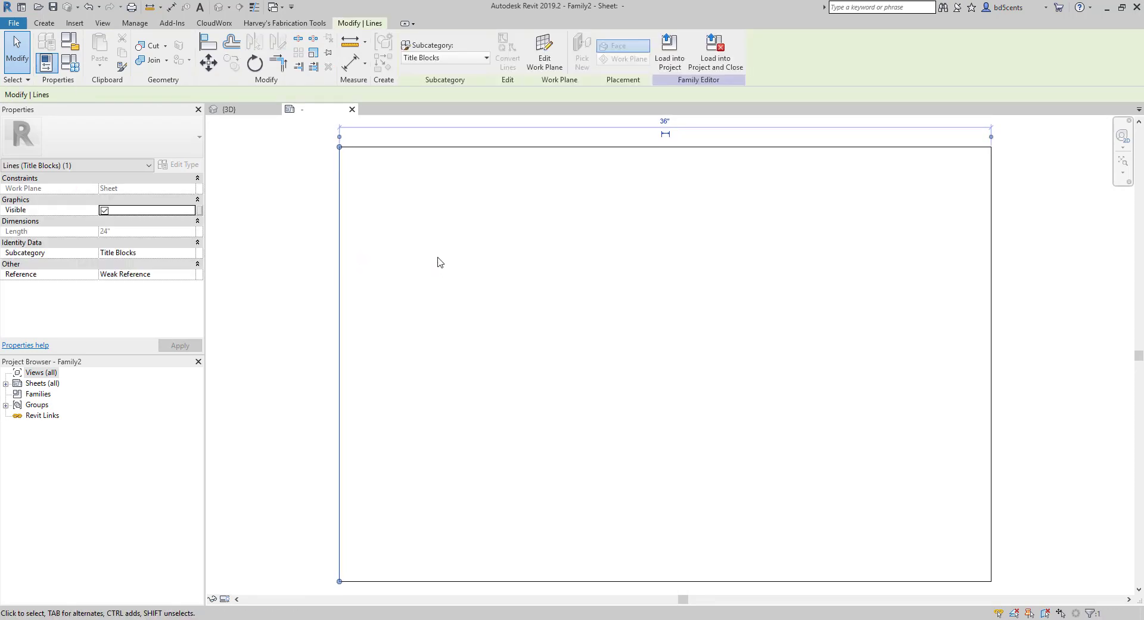
{"action": "key", "text": "Escape"}
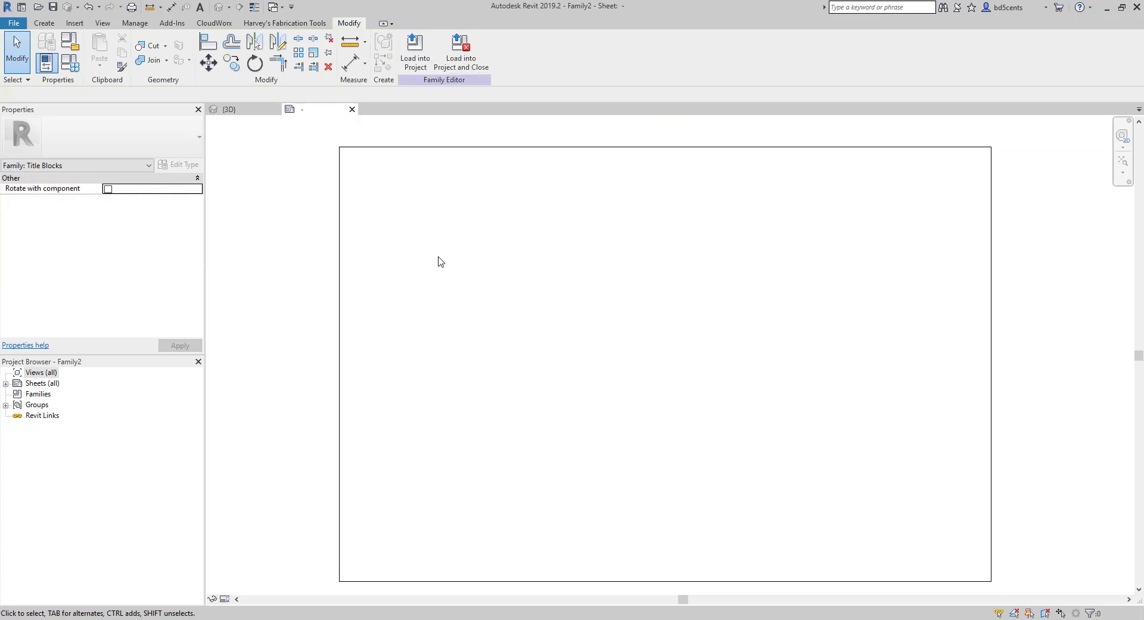
{"action": "left_click", "coordinate": [145, 26]}
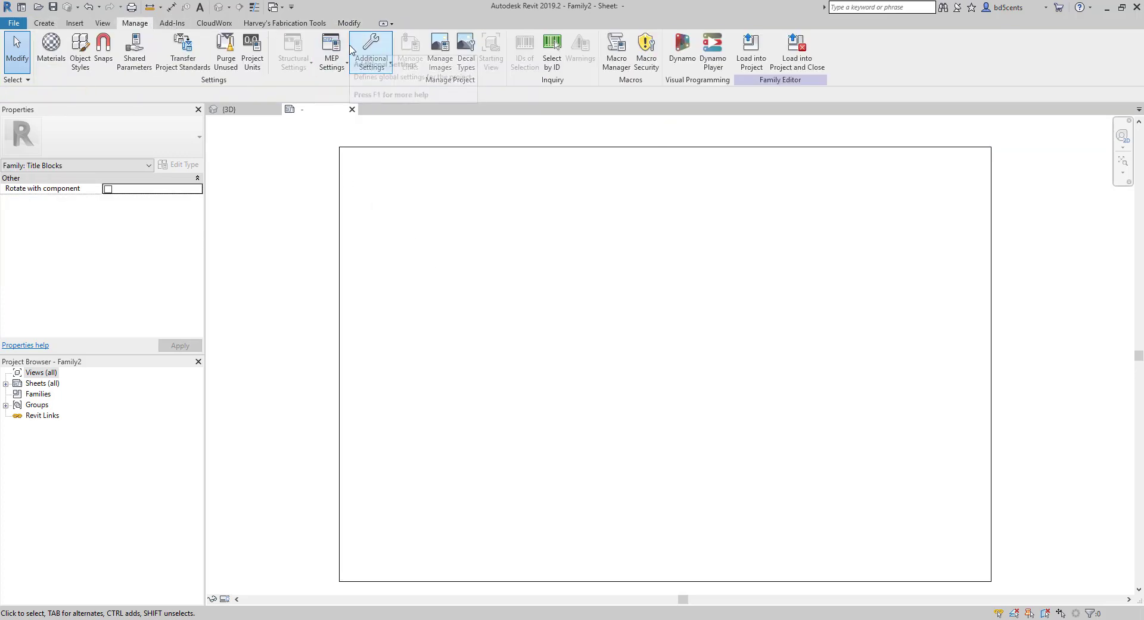
- In Object Styles, add a Border9 subcategory under Title Blocks
{"action": "left_click", "coordinate": [80, 51]}
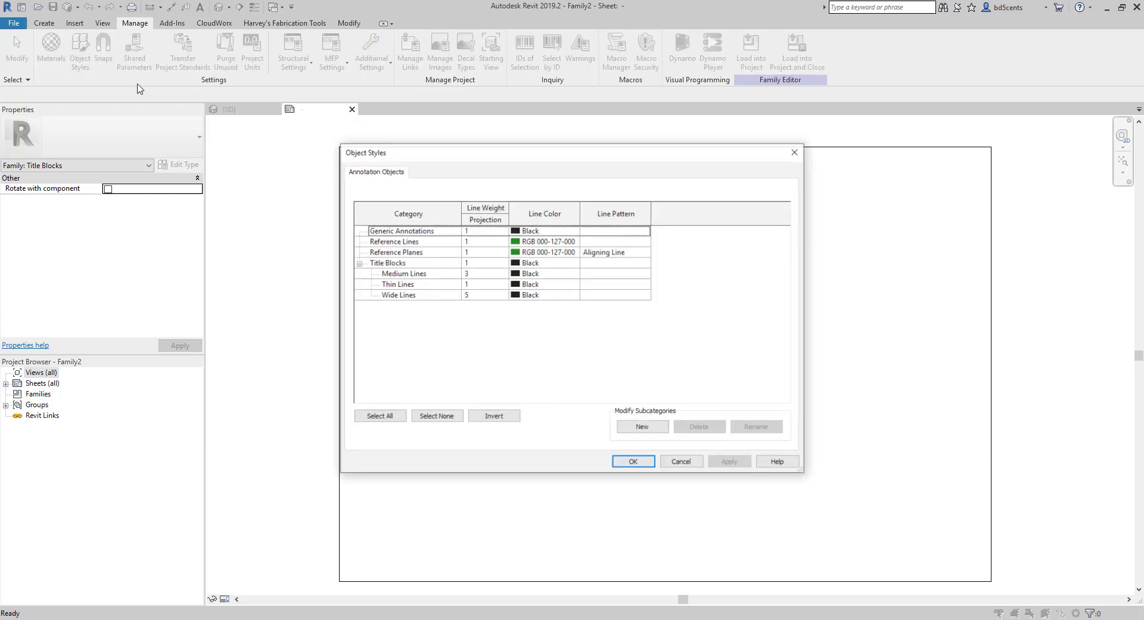
{"action": "left_click", "coordinate": [388, 263]}
{"action": "left_click", "coordinate": [642, 427]}
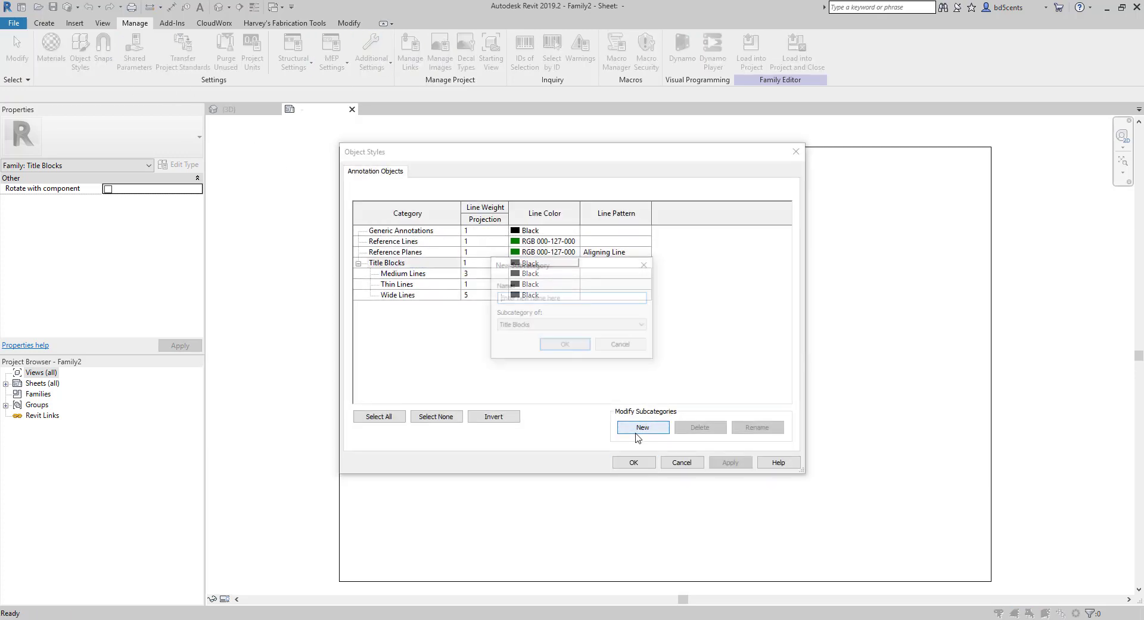
{"action": "left_click", "coordinate": [519, 298]}
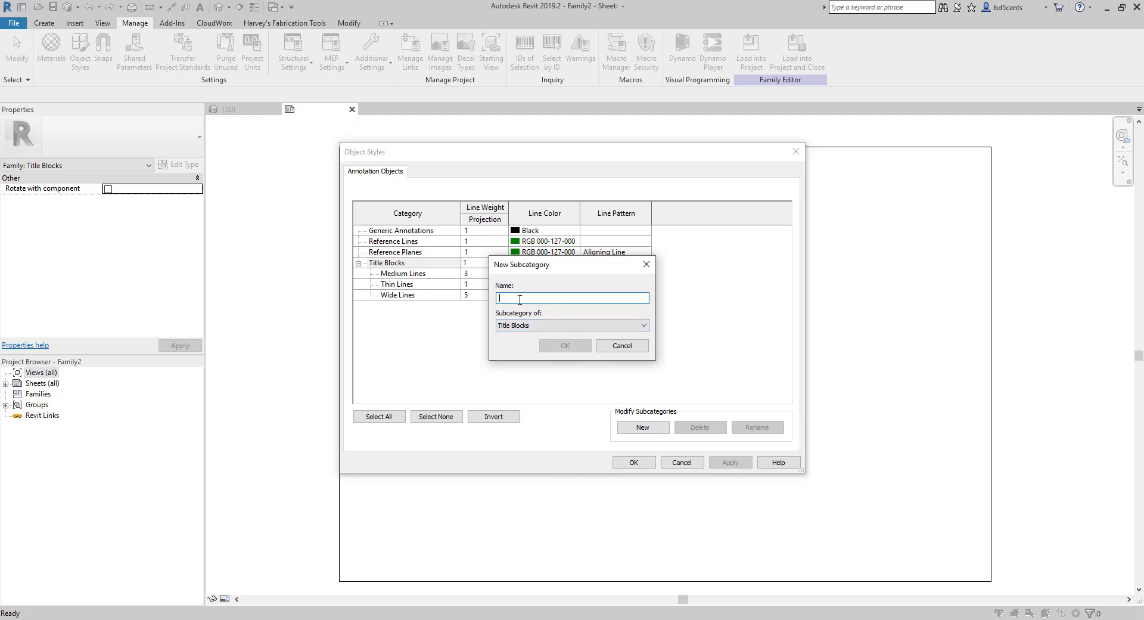
{"action": "type", "text": "Borders"}
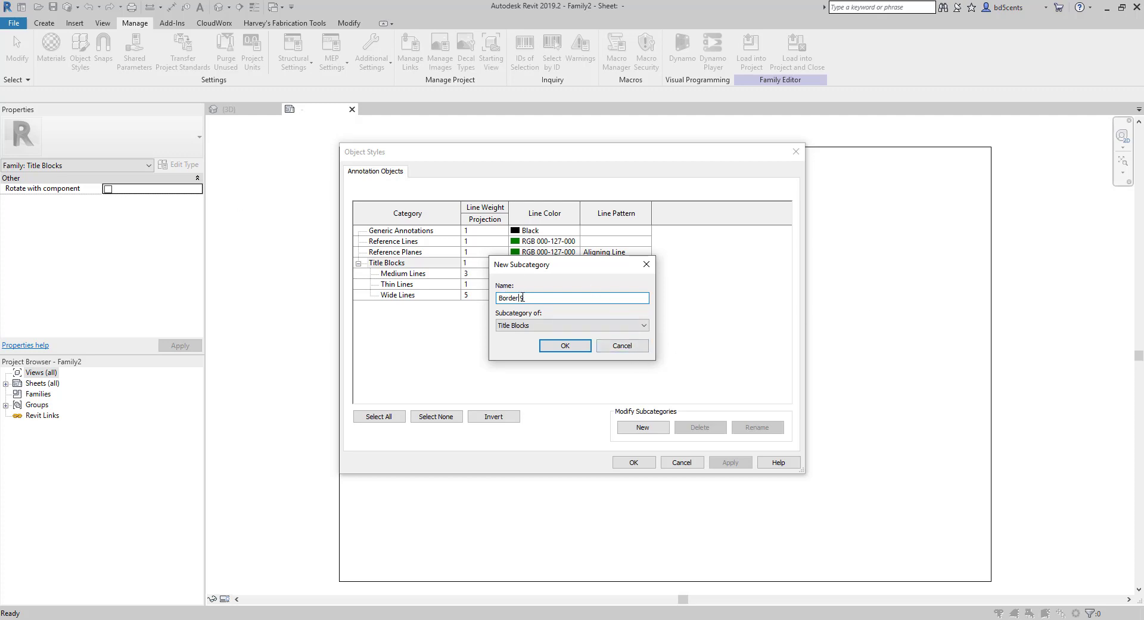
{"action": "left_click", "coordinate": [566, 346]}
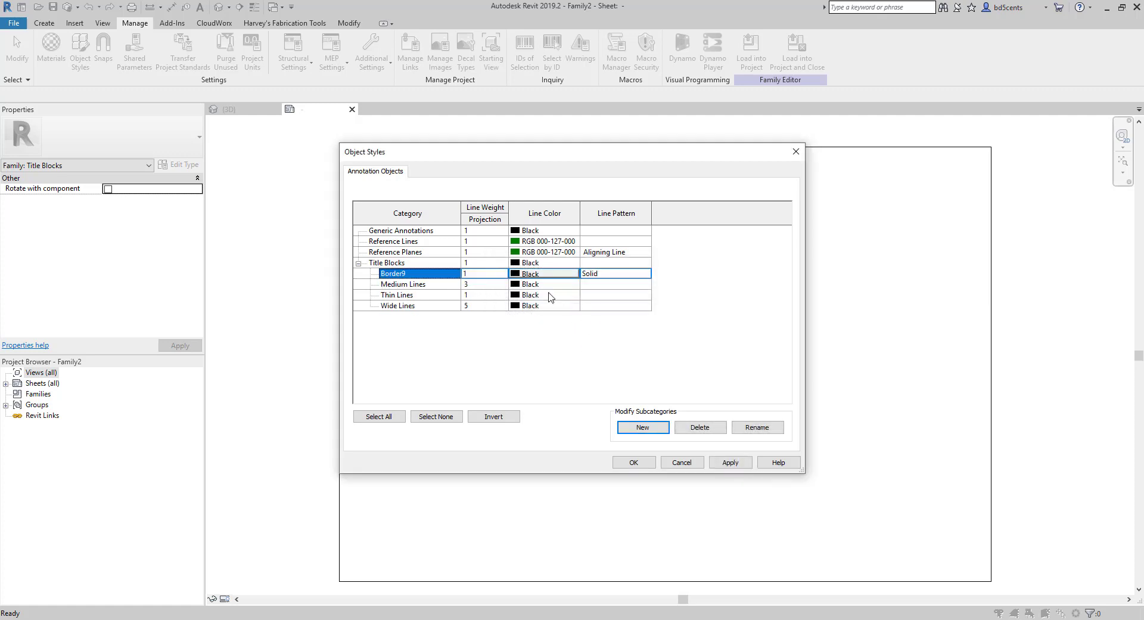
- Give Border9 line weight 9 with a Solid pattern and apply the changes
{"action": "left_click", "coordinate": [485, 273]}
{"action": "left_click", "coordinate": [502, 273]}
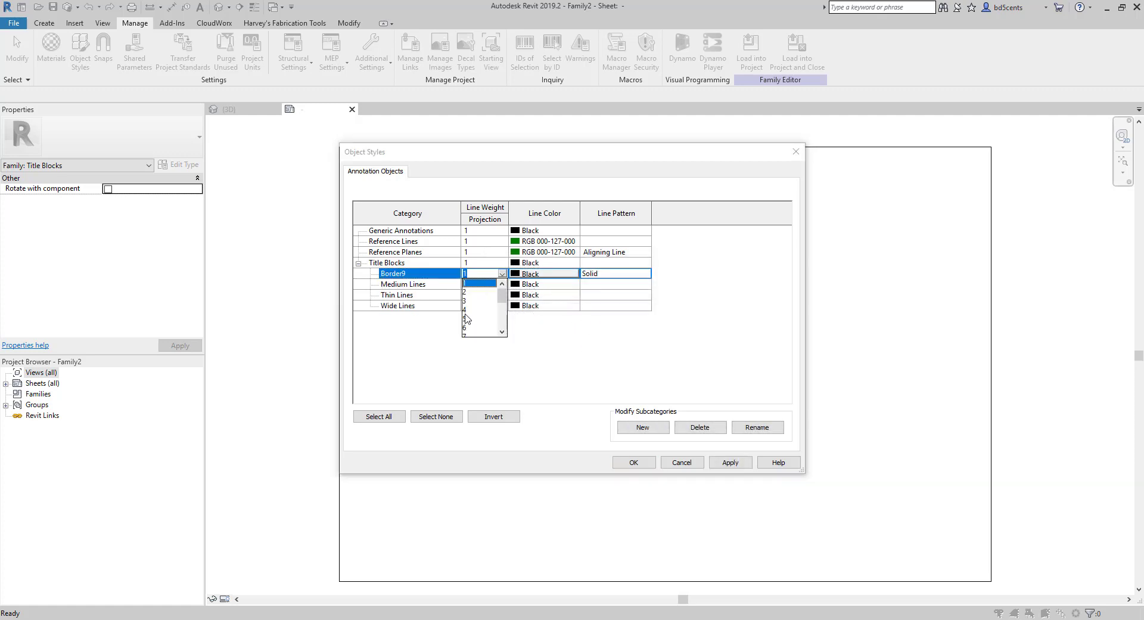
{"action": "scroll", "coordinate": [477, 311], "scroll_direction": "down", "scroll_amount": 2}
{"action": "left_click", "coordinate": [477, 301]}
{"action": "left_click", "coordinate": [588, 274]}
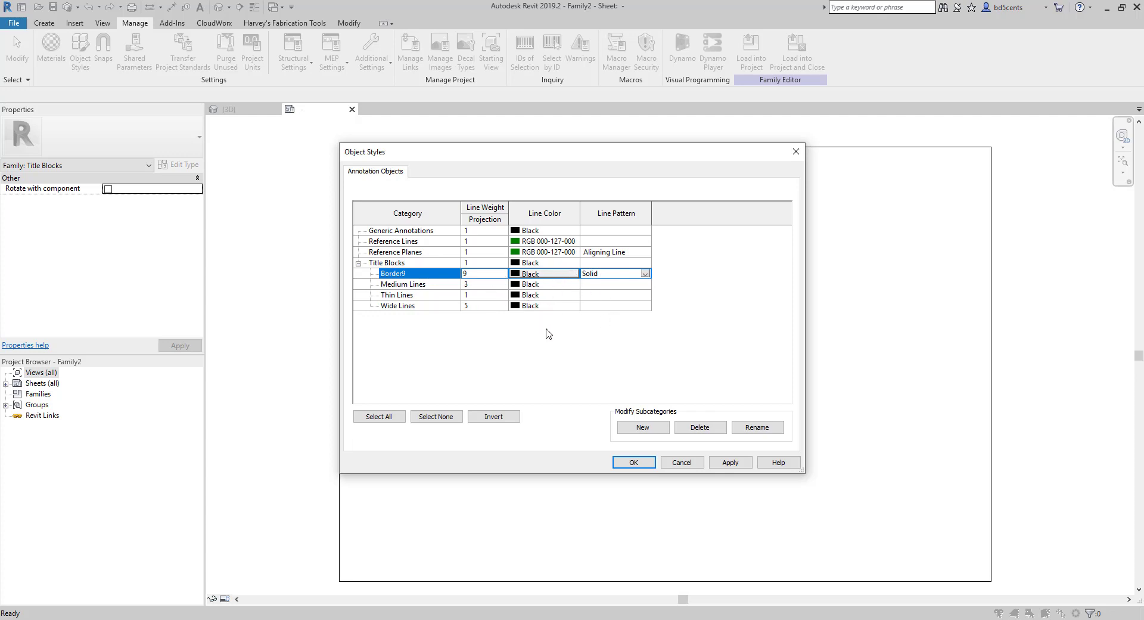
{"action": "left_click", "coordinate": [729, 462]}
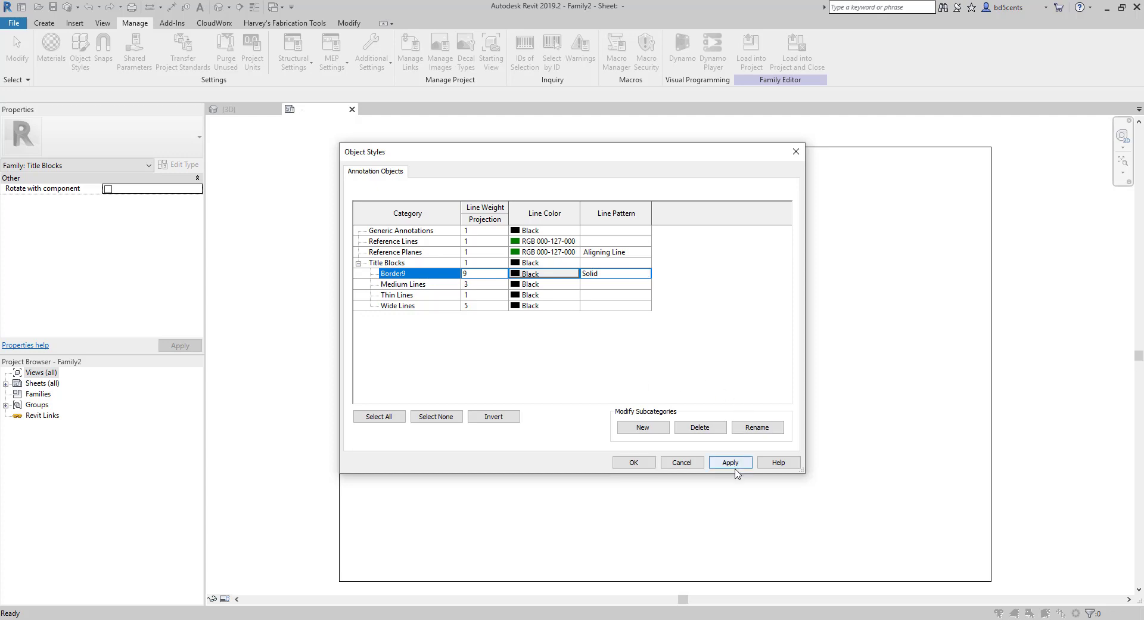
{"action": "left_click", "coordinate": [634, 462]}
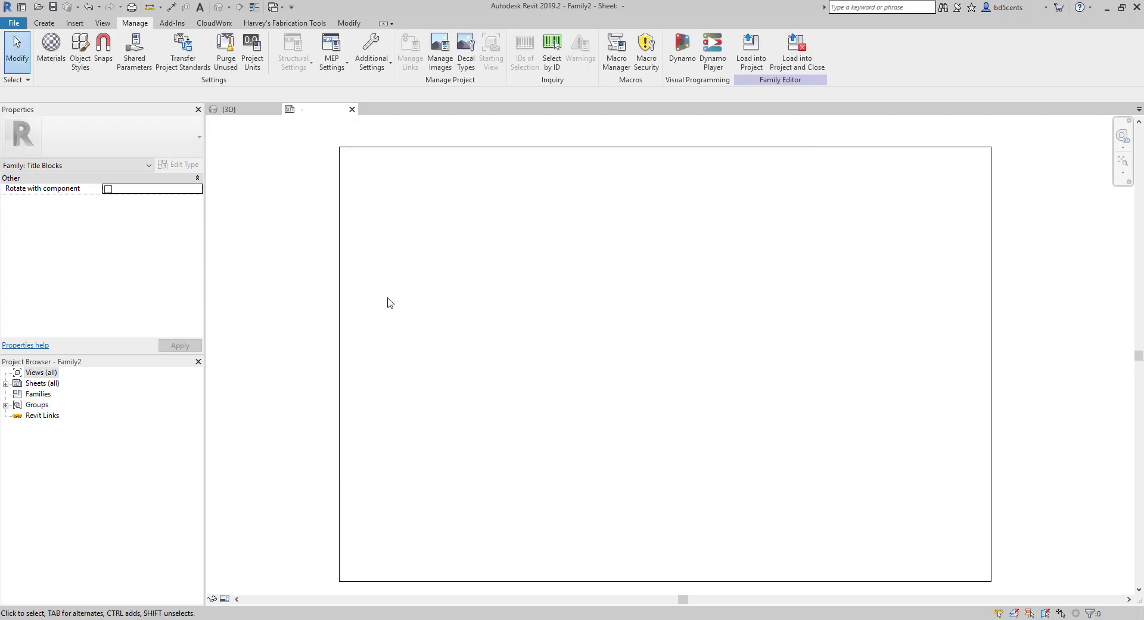
- Draw a Border9 rectangle just inside the sheet border
{"action": "left_click", "coordinate": [47, 24]}
{"action": "left_click", "coordinate": [97, 51]}
{"action": "left_click", "coordinate": [522, 57]}
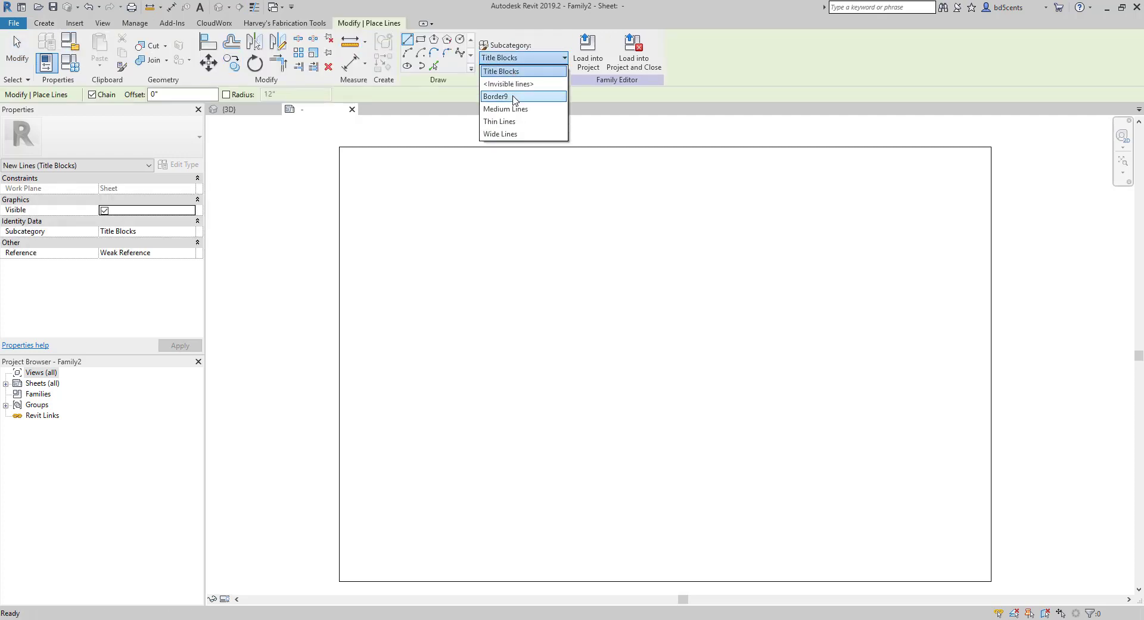
{"action": "left_click", "coordinate": [515, 97]}
{"action": "left_click", "coordinate": [421, 39]}
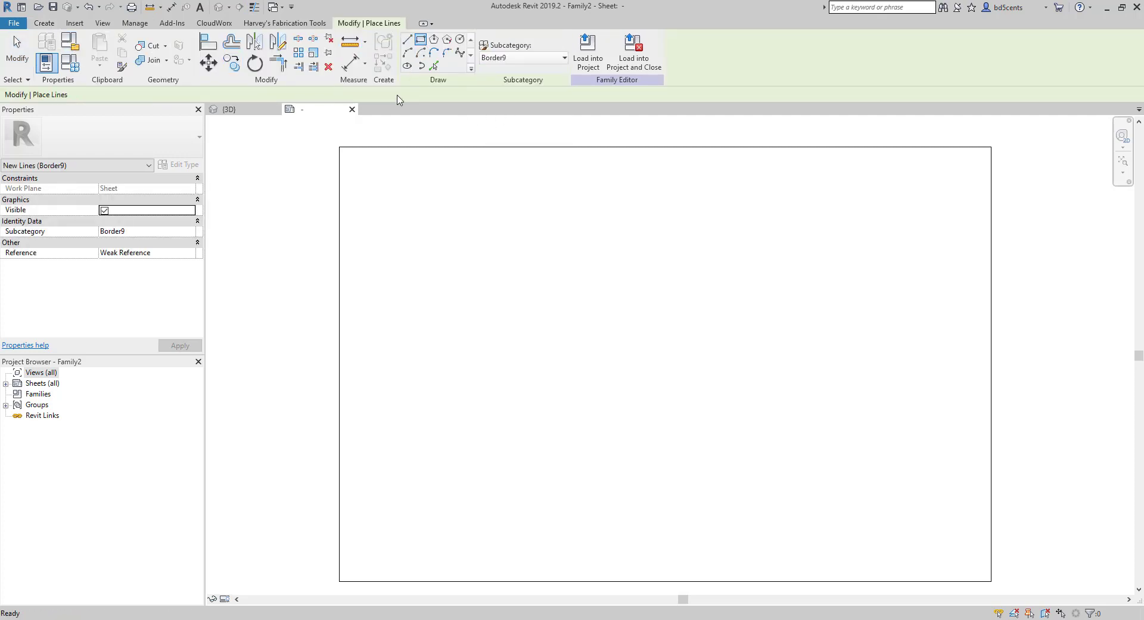
{"action": "left_click", "coordinate": [351, 159]}
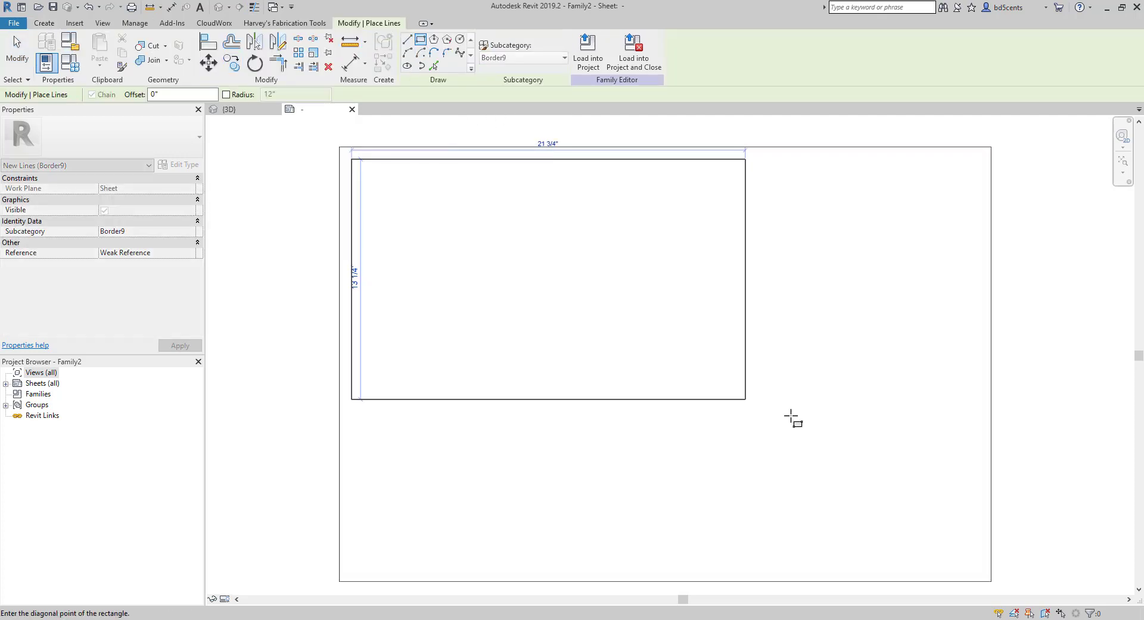
{"action": "left_click", "coordinate": [984, 576]}
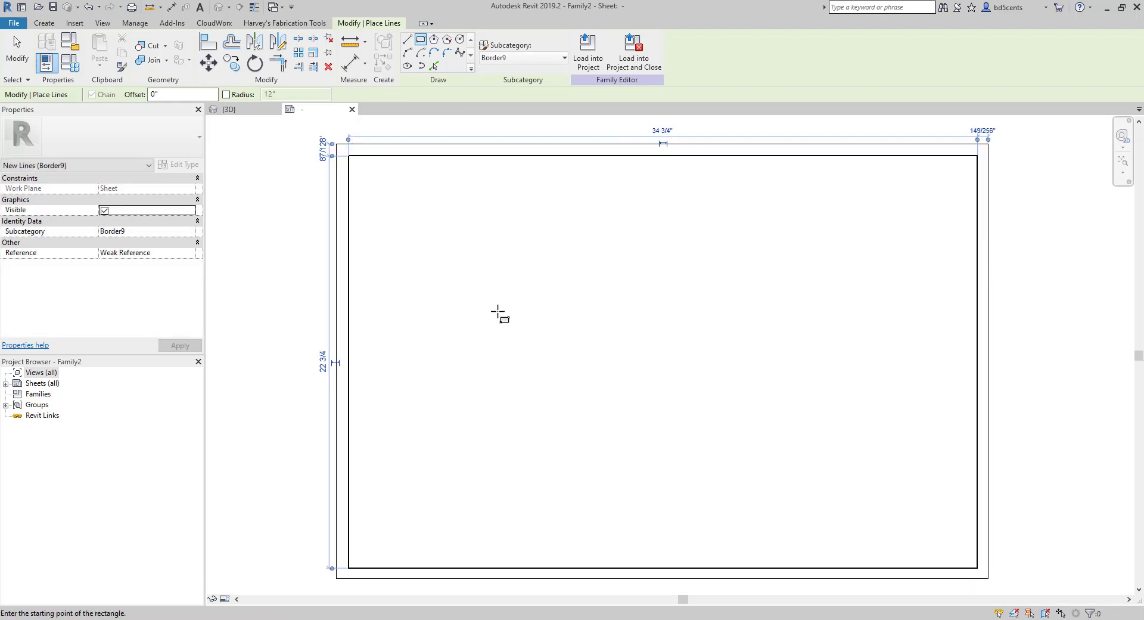
{"action": "key", "text": "Escape"}
{"action": "key", "text": "Escape"}
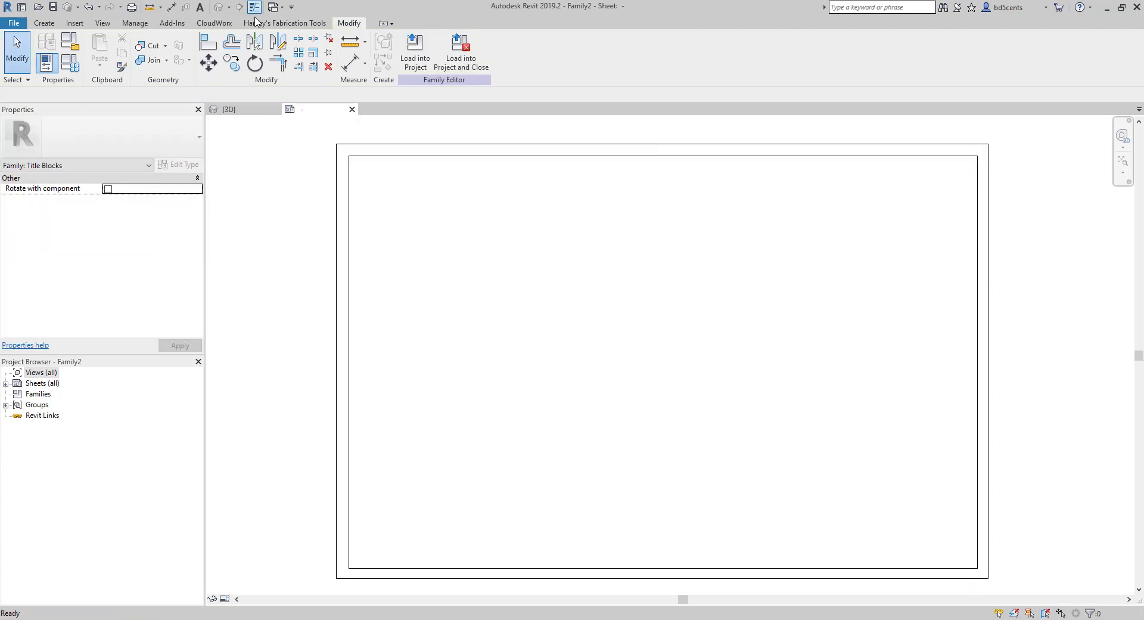
- Turn off Thin Lines (TL) so the border shows at its true weight
{"action": "left_click", "coordinate": [255, 12]}
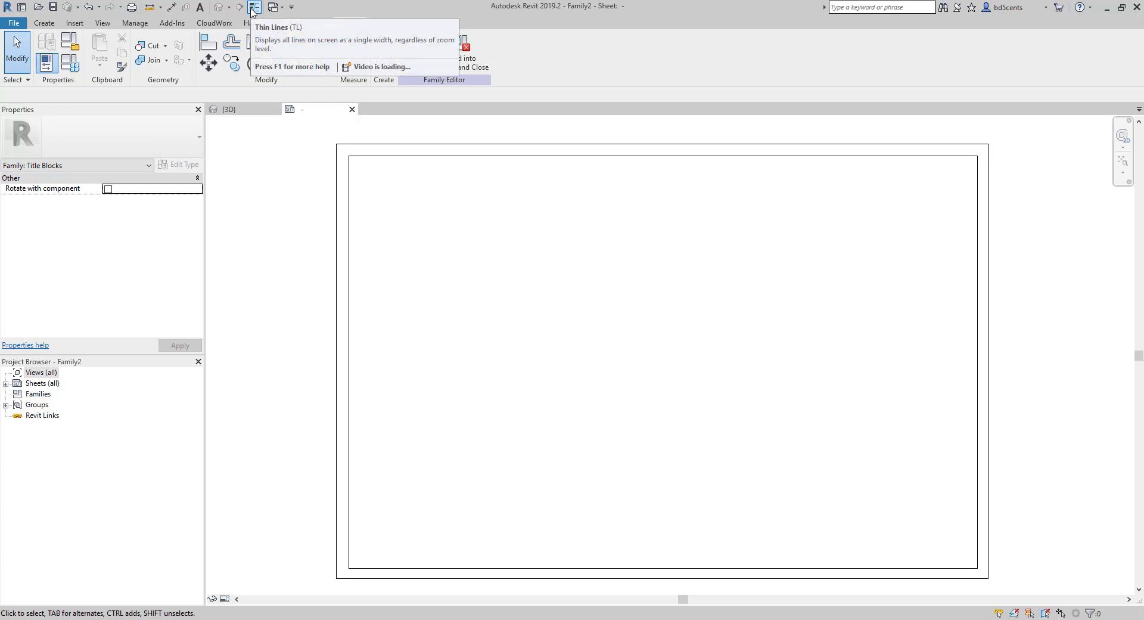
{"action": "key", "text": "t"}
{"action": "key", "text": "l"}
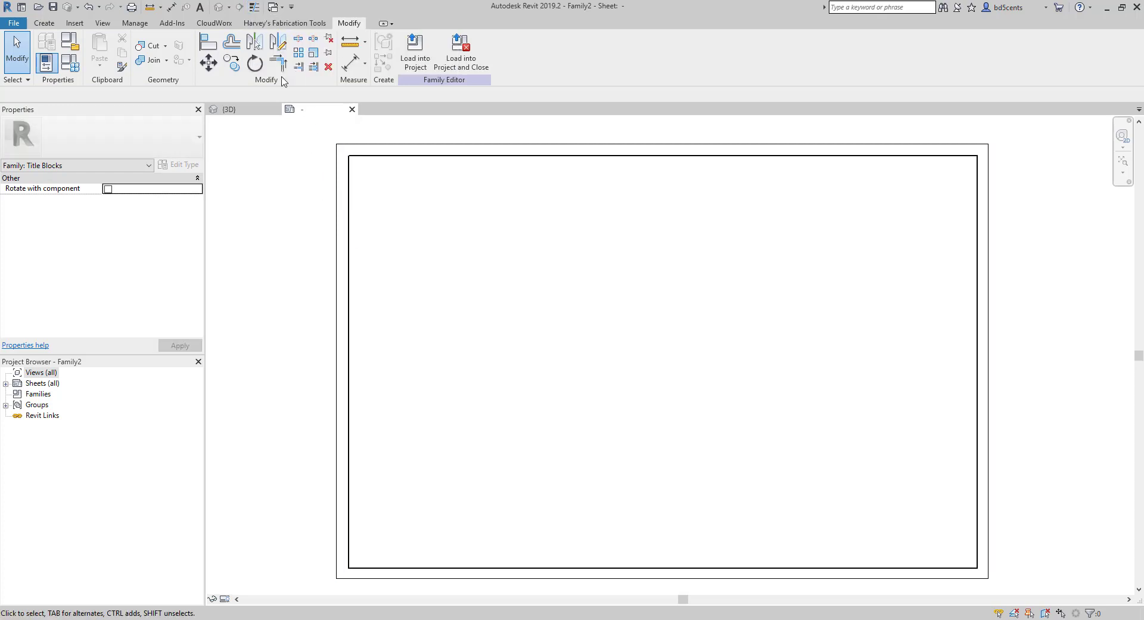
{"action": "scroll", "coordinate": [430, 195], "scroll_direction": "up", "scroll_amount": 2}
{"action": "scroll", "coordinate": [423, 191], "scroll_direction": "down", "scroll_amount": 2}
{"action": "scroll", "coordinate": [354, 202], "scroll_direction": "down", "scroll_amount": 1}
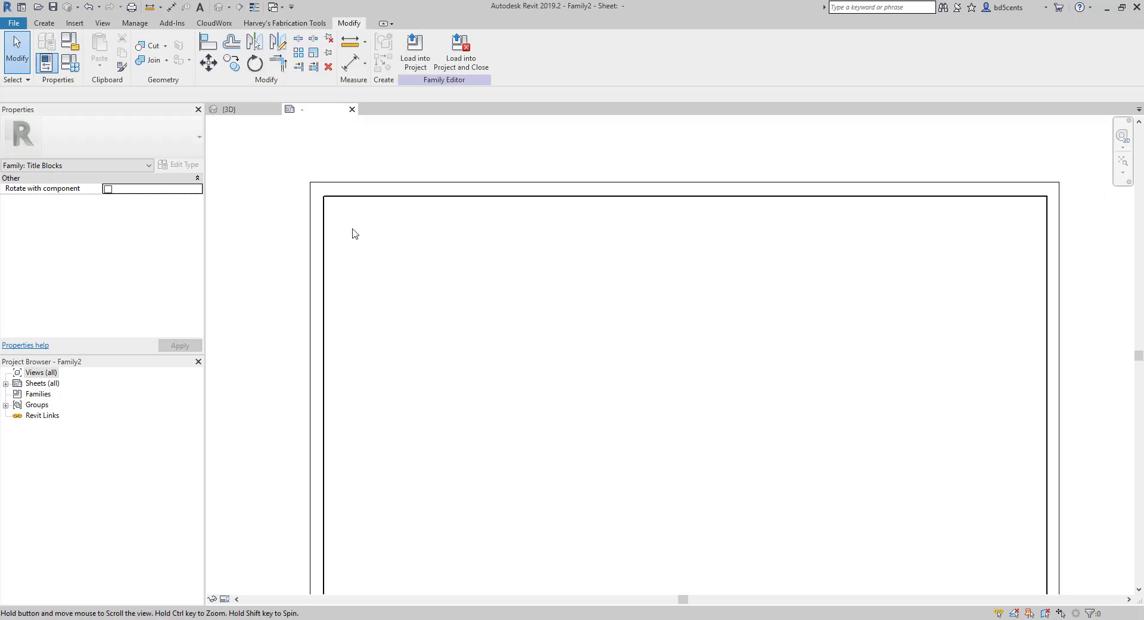
{"action": "scroll", "coordinate": [334, 198], "scroll_direction": "up", "scroll_amount": 4}
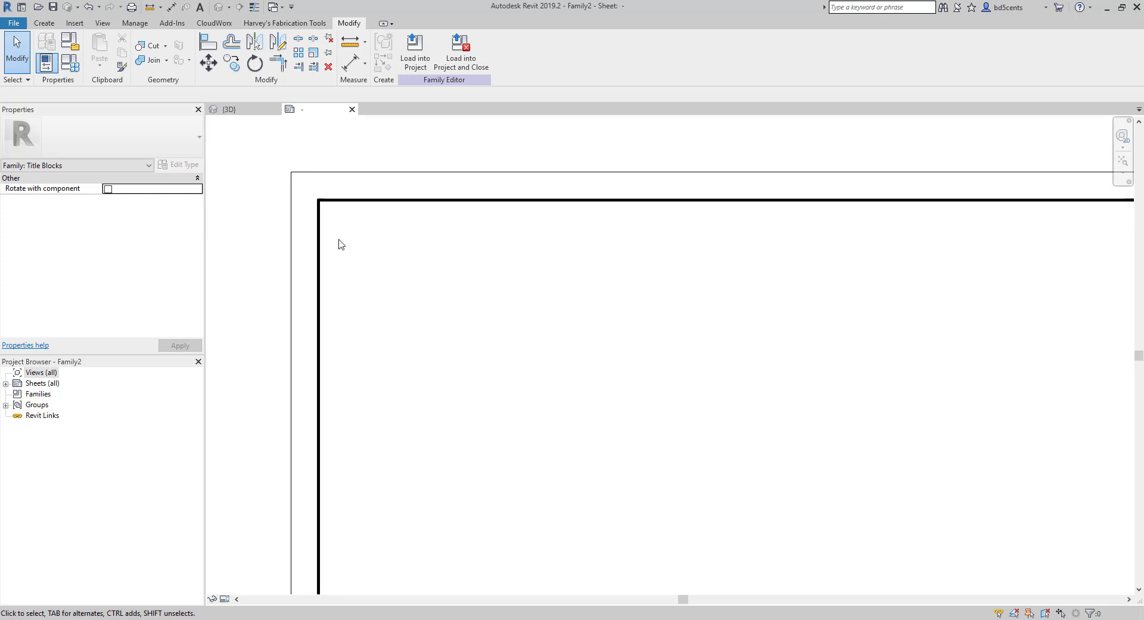
- Set the top and left inner border lines 1/2" from the sheet edge
{"action": "left_click", "coordinate": [357, 200]}
{"action": "scroll", "coordinate": [364, 221], "scroll_direction": "down", "scroll_amount": 3}
{"action": "scroll", "coordinate": [333, 213], "scroll_direction": "up", "scroll_amount": 2}
{"action": "left_click", "coordinate": [336, 204]}
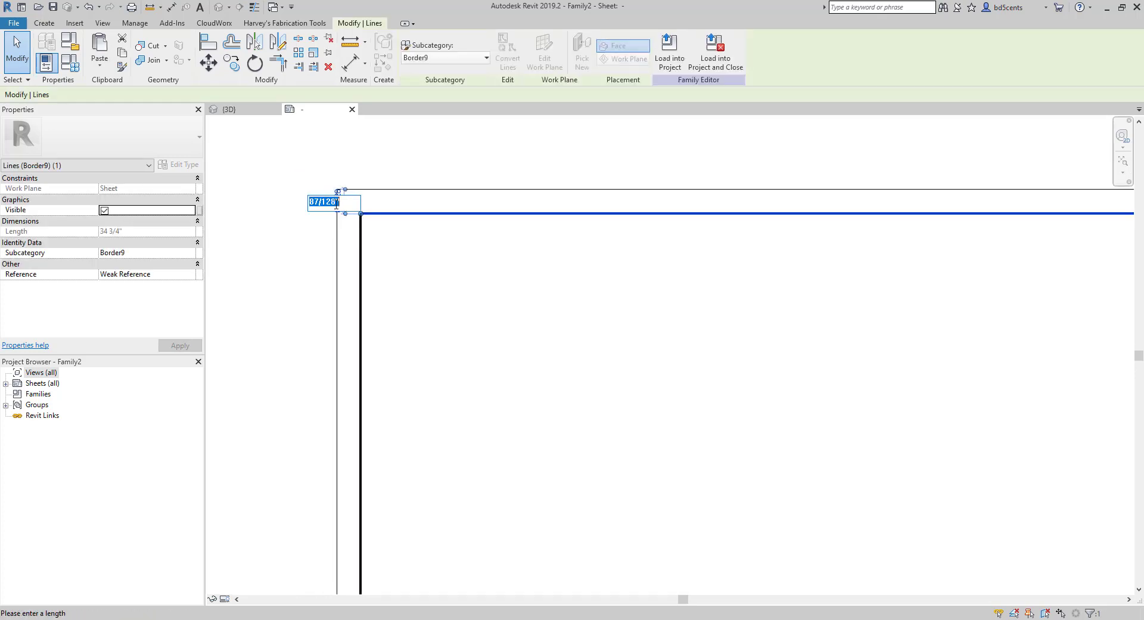
{"action": "key", "text": "Return"}
{"action": "left_click", "coordinate": [360, 251]}
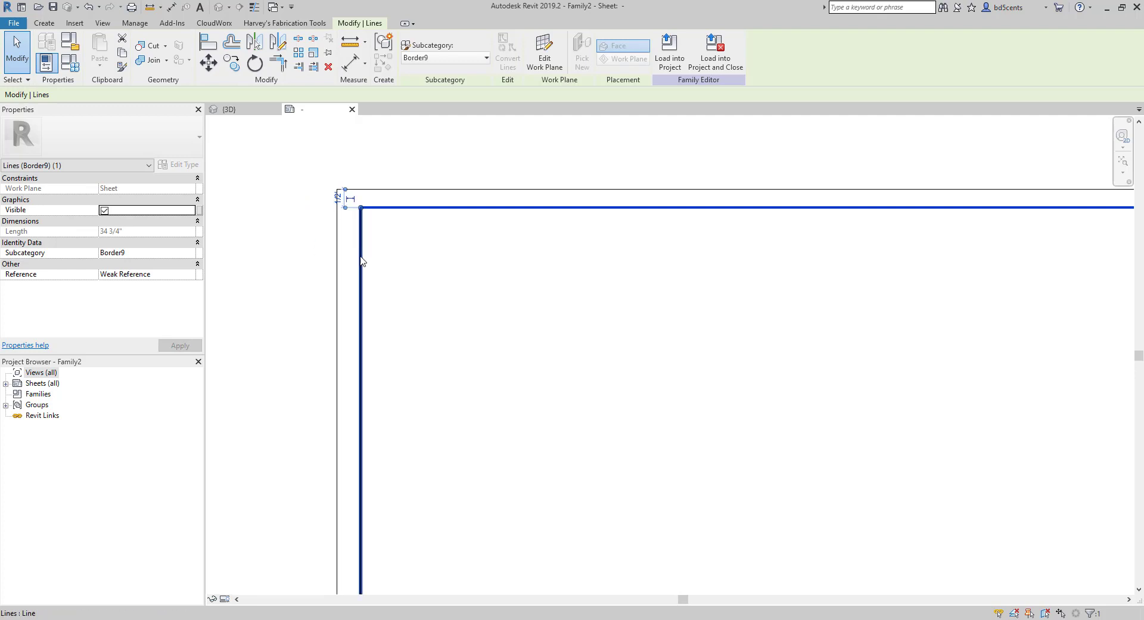
{"action": "scroll", "coordinate": [357, 253], "scroll_direction": "down", "scroll_amount": 3}
{"action": "scroll", "coordinate": [361, 449], "scroll_direction": "up", "scroll_amount": 3}
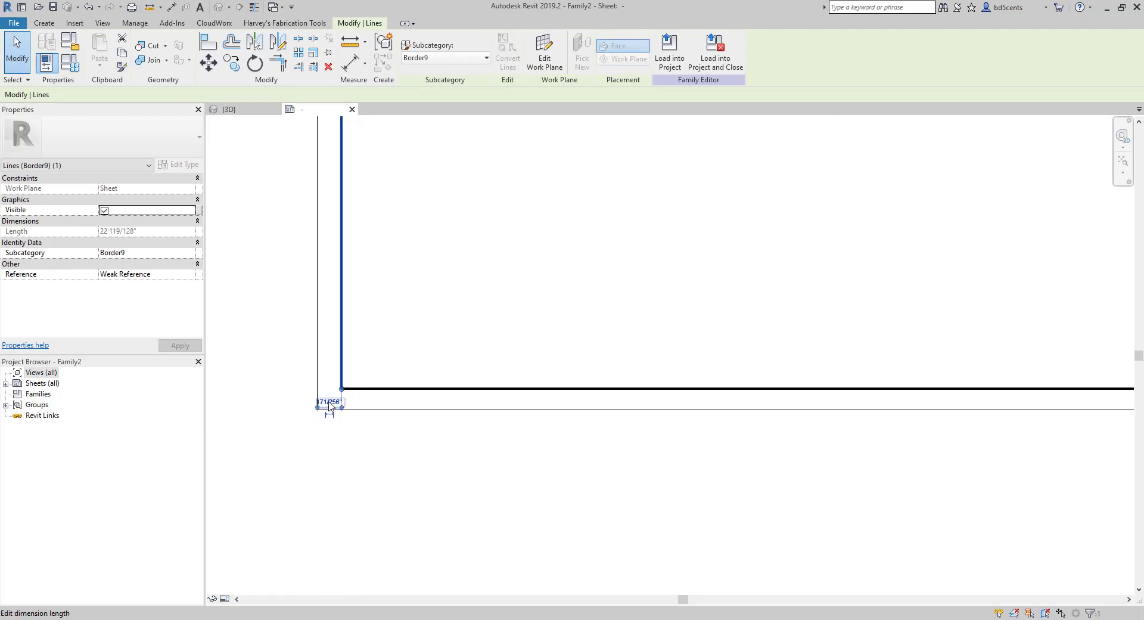
{"action": "left_click", "coordinate": [329, 401]}
{"action": "type", "text": "1/2"}
{"action": "key", "text": "Return"}
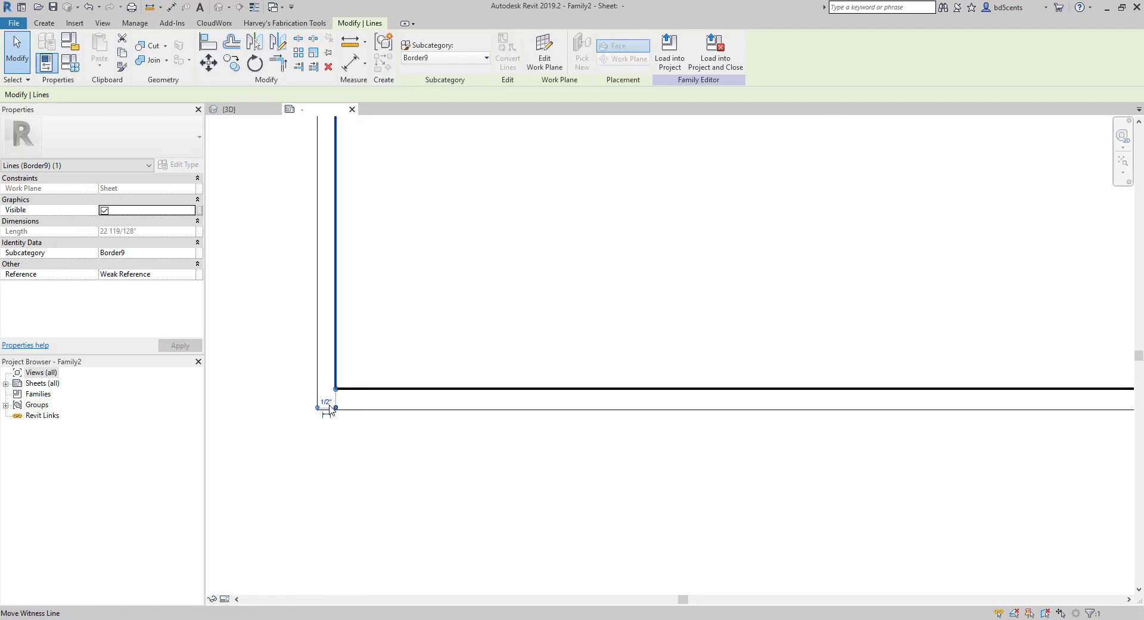
- Set the bottom and right inner border lines 1/2" from the sheet edge
{"action": "scroll", "coordinate": [400, 384], "scroll_direction": "down", "scroll_amount": 3}
{"action": "middle_click_drag", "start_coordinate": [876, 382], "coordinate": [584, 377]}
{"action": "left_click", "coordinate": [632, 383]}
{"action": "scroll", "coordinate": [769, 385], "scroll_direction": "up", "scroll_amount": 2}
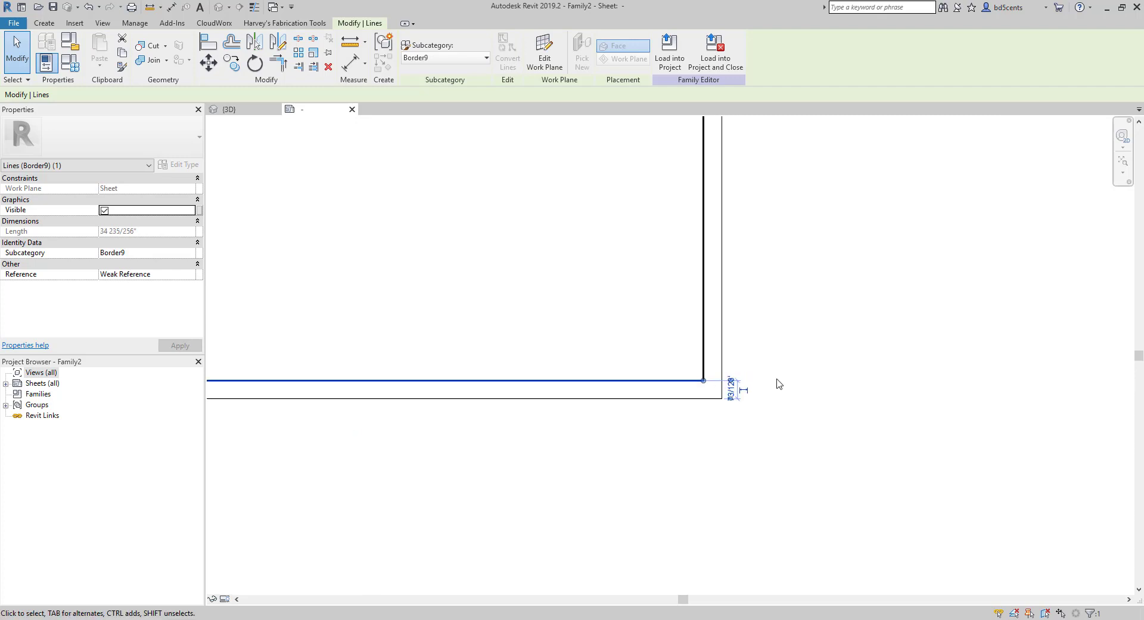
{"action": "left_click", "coordinate": [723, 393]}
{"action": "type", "text": "1/2"}
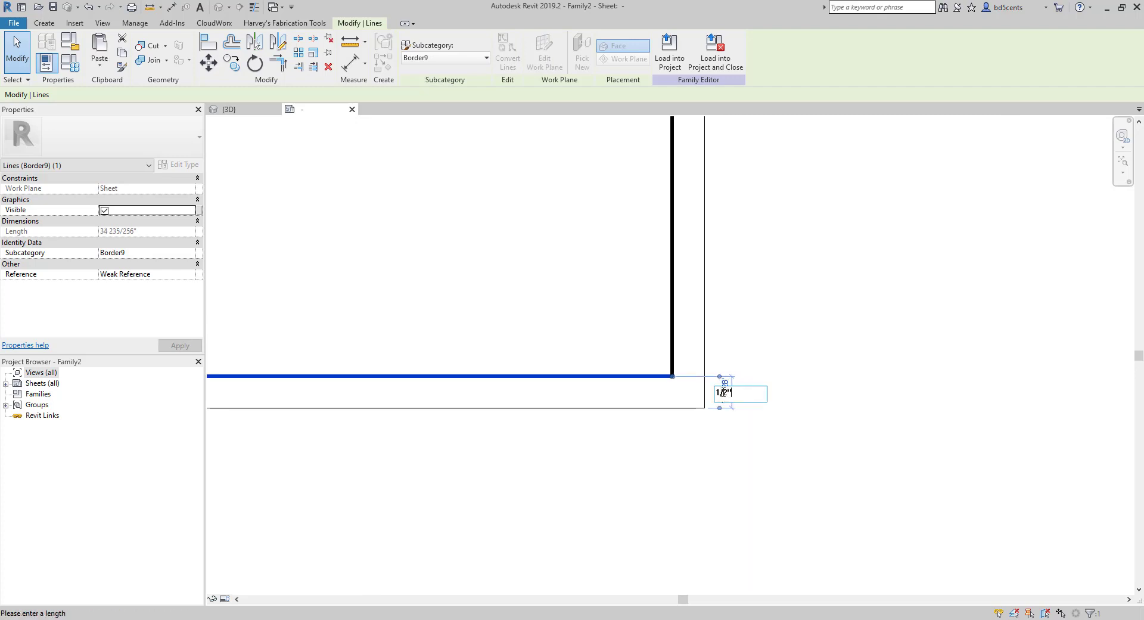
{"action": "key", "text": "Return"}
{"action": "scroll", "coordinate": [682, 346], "scroll_direction": "down", "scroll_amount": 3}
{"action": "middle_click_drag", "start_coordinate": [678, 349], "coordinate": [654, 528]}
{"action": "scroll", "coordinate": [651, 279], "scroll_direction": "down", "scroll_amount": 3}
{"action": "scroll", "coordinate": [651, 230], "scroll_direction": "up", "scroll_amount": 3}
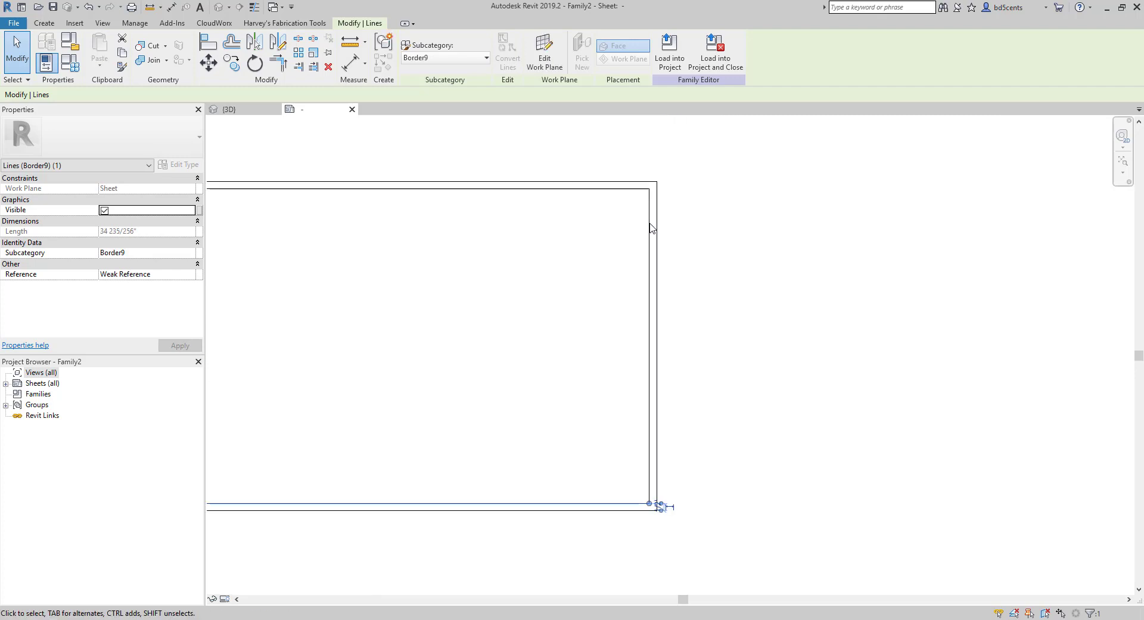
{"action": "left_click", "coordinate": [649, 219]}
{"action": "scroll", "coordinate": [660, 150], "scroll_direction": "up", "scroll_amount": 2}
{"action": "left_click", "coordinate": [661, 150]}
{"action": "type", "text": "1/2"}
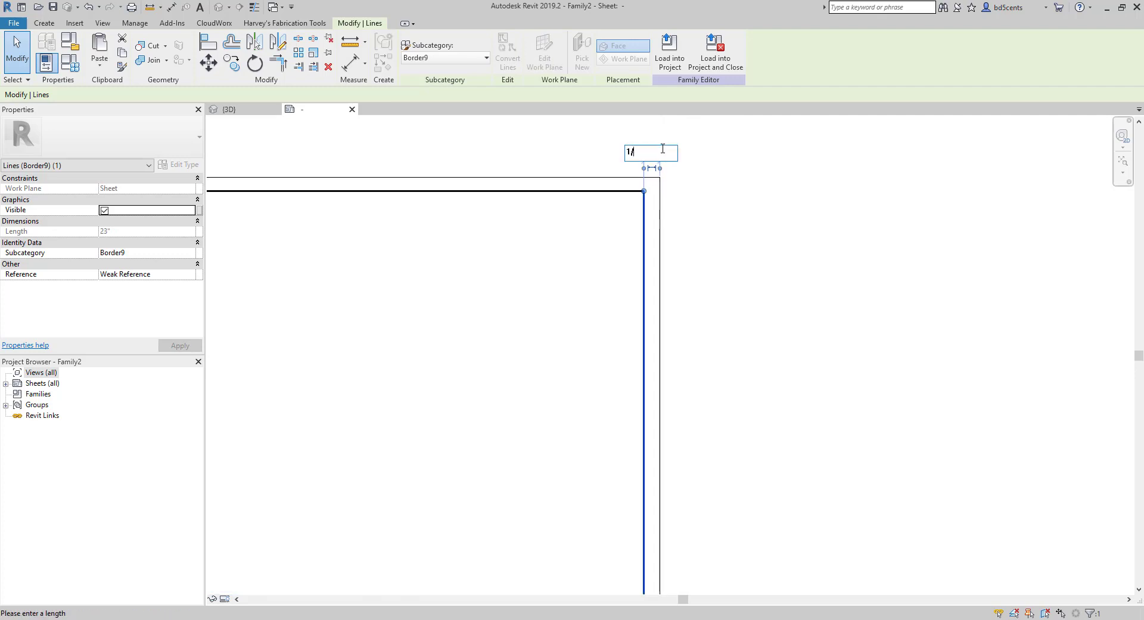
{"action": "key", "text": "Return"}
{"action": "scroll", "coordinate": [540, 289], "scroll_direction": "down", "scroll_amount": 3}
{"action": "scroll", "coordinate": [566, 189], "scroll_direction": "up", "scroll_amount": 2}
{"action": "scroll", "coordinate": [566, 187], "scroll_direction": "up", "scroll_amount": 2}
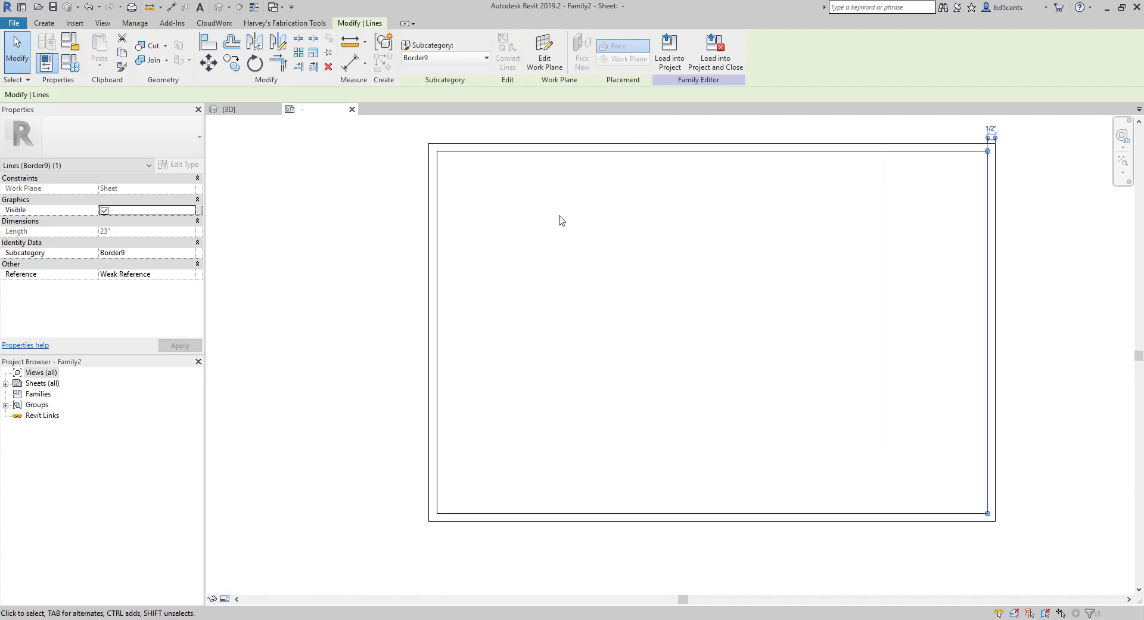
{"action": "left_click", "coordinate": [560, 217]}
{"action": "middle_click_drag", "start_coordinate": [688, 333], "coordinate": [637, 329]}
{"action": "scroll", "coordinate": [636, 377], "scroll_direction": "up", "scroll_amount": 2}
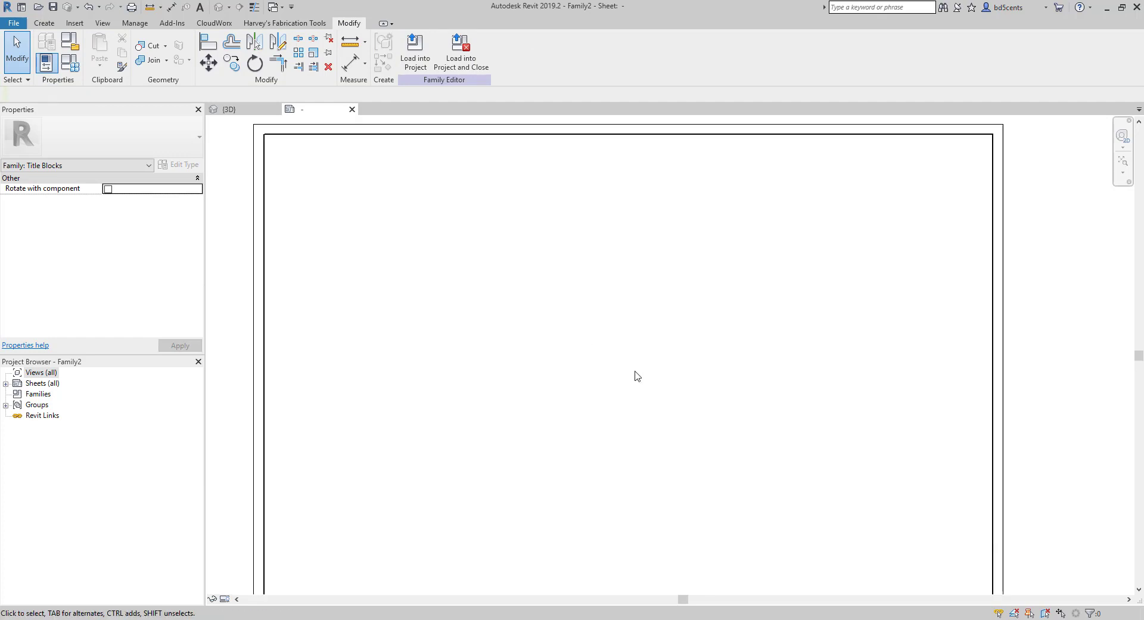
{"action": "scroll", "coordinate": [638, 373], "scroll_direction": "down", "scroll_amount": 1}
{"action": "middle_click_drag", "start_coordinate": [638, 373], "coordinate": [638, 367]}
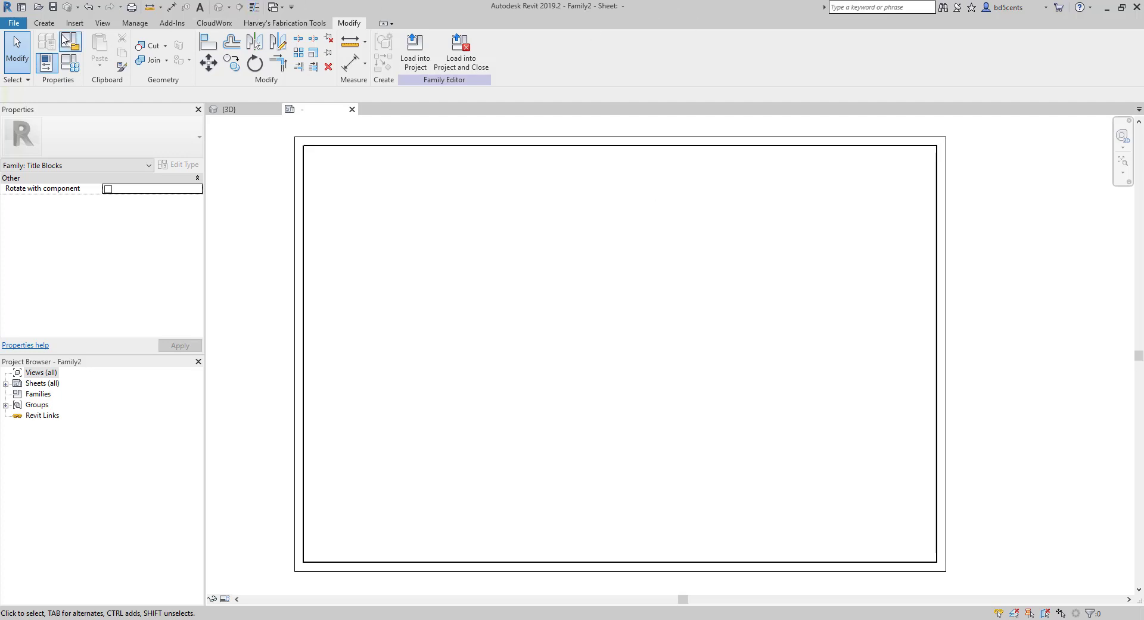
- Place a label showing the Sheet Name parameter near the sheet's lower right
{"action": "left_click", "coordinate": [45, 23]}
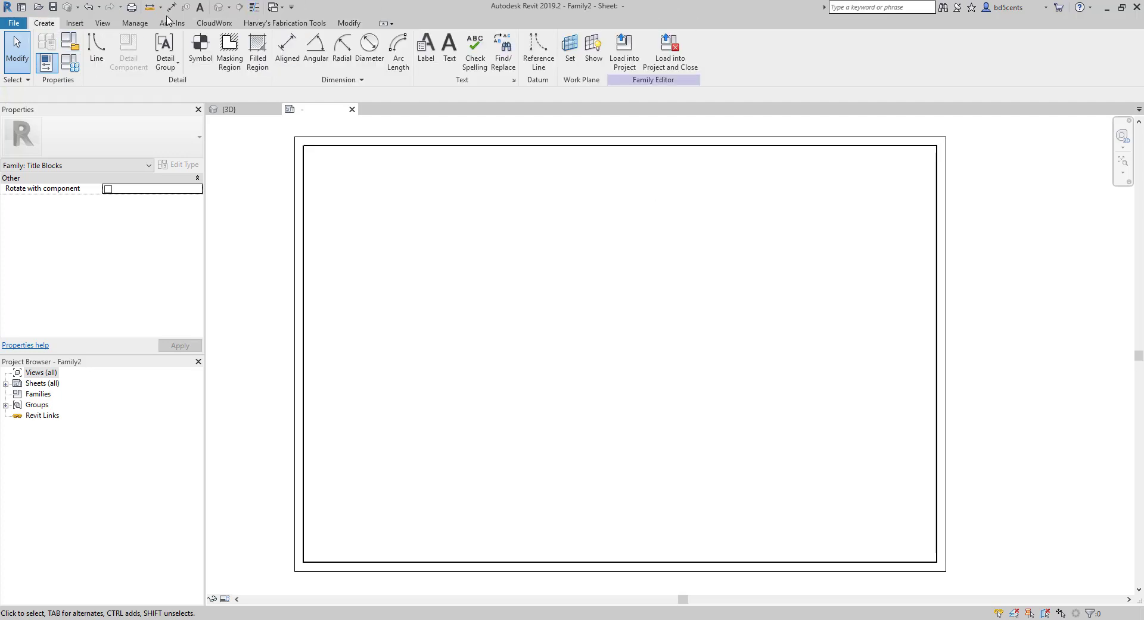
{"action": "left_click", "coordinate": [425, 51]}
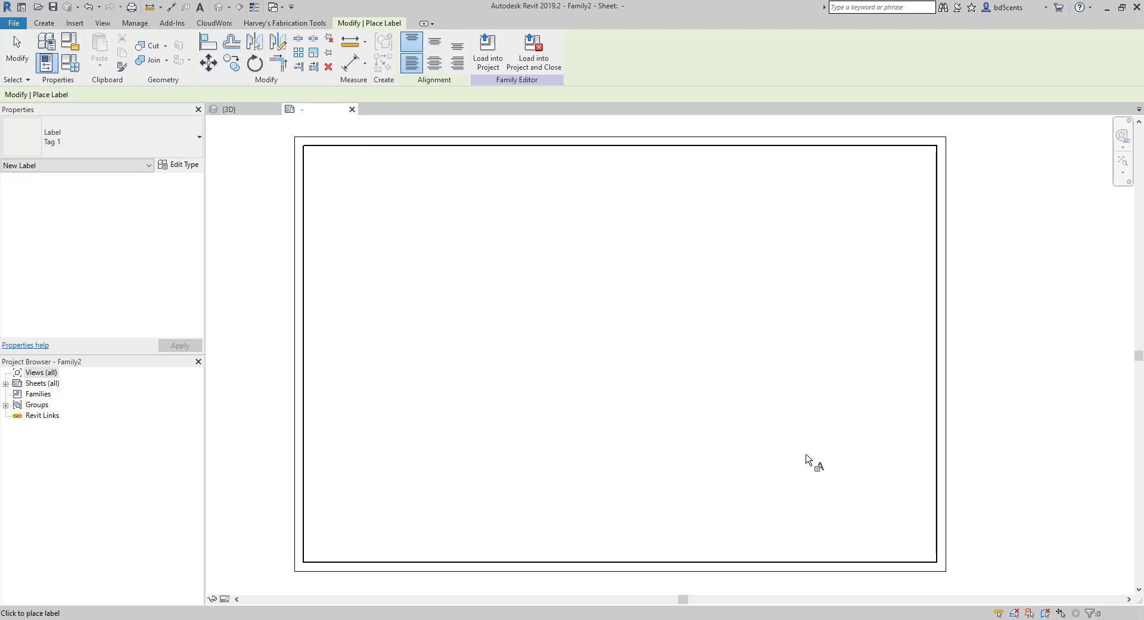
{"action": "left_click", "coordinate": [804, 459]}
{"action": "left_click_drag", "start_coordinate": [465, 304], "coordinate": [465, 400]}
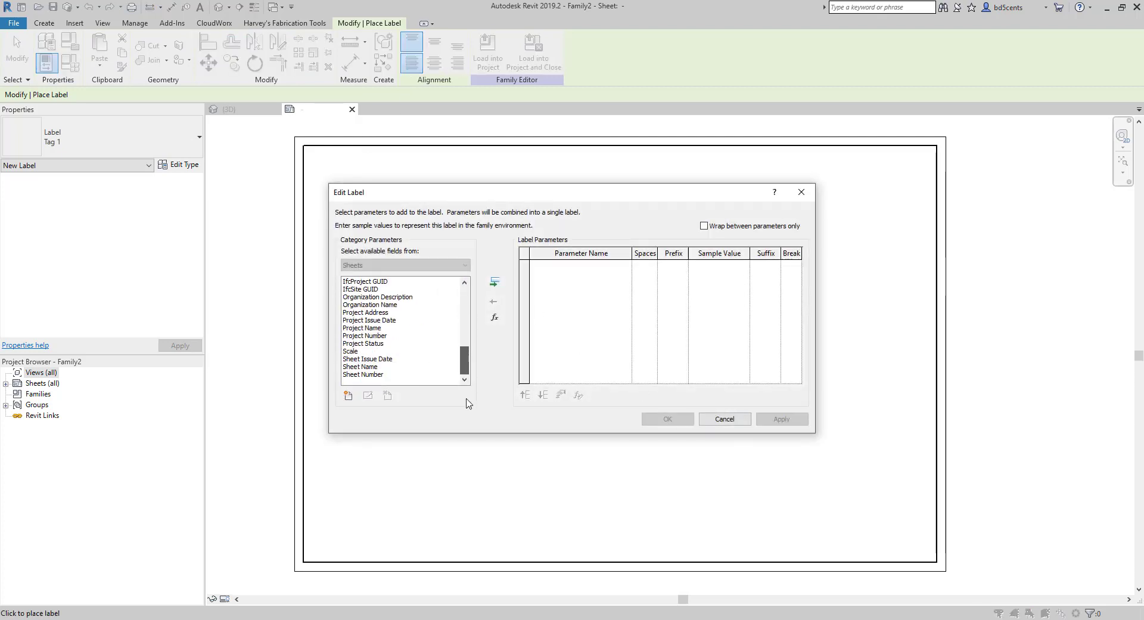
{"action": "left_click", "coordinate": [363, 367]}
{"action": "left_click", "coordinate": [495, 284]}
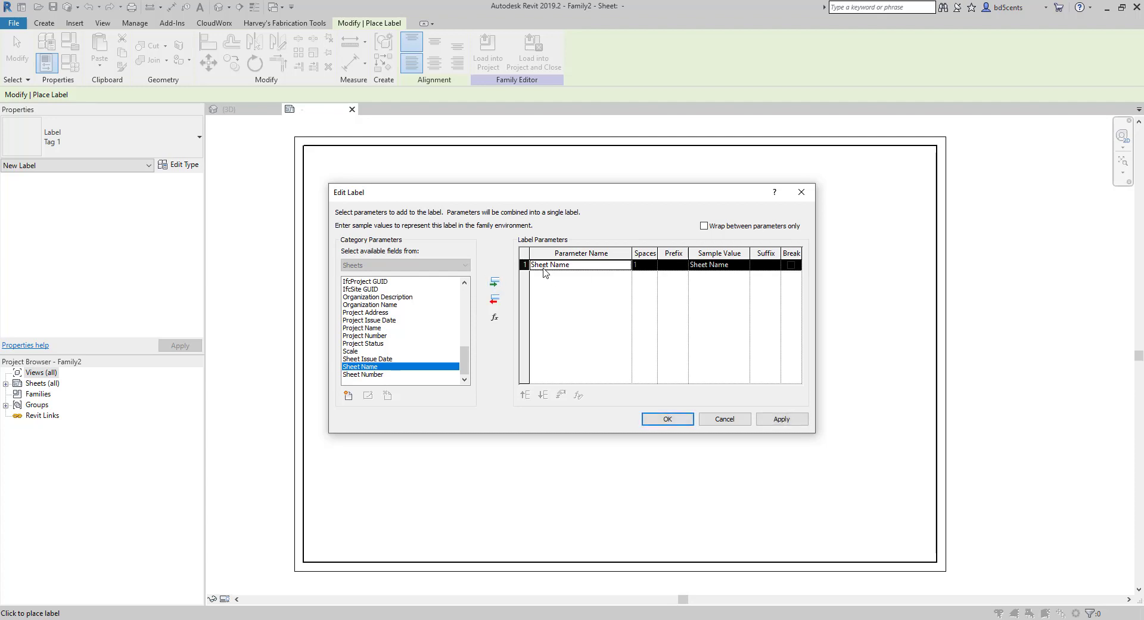
{"action": "left_click", "coordinate": [666, 419]}
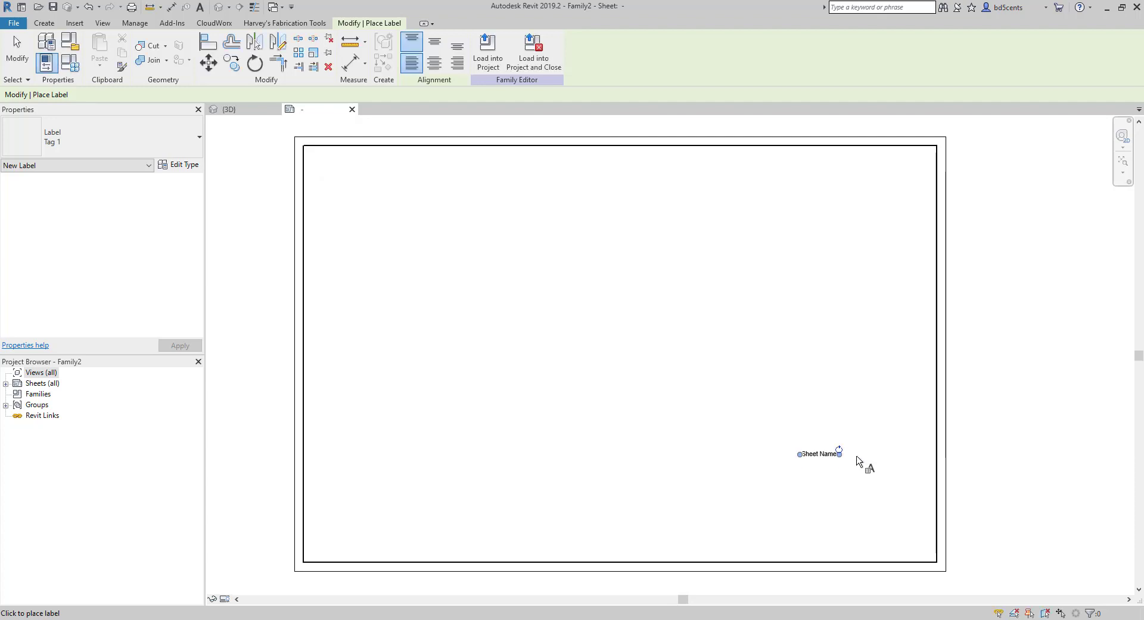
- Try rotating the Sheet Name label, then bring up its label type properties
{"action": "scroll", "coordinate": [834, 441], "scroll_direction": "up", "scroll_amount": 3}
{"action": "left_click_drag", "start_coordinate": [722, 368], "coordinate": [554, 422]}
{"action": "left_click", "coordinate": [477, 377]}
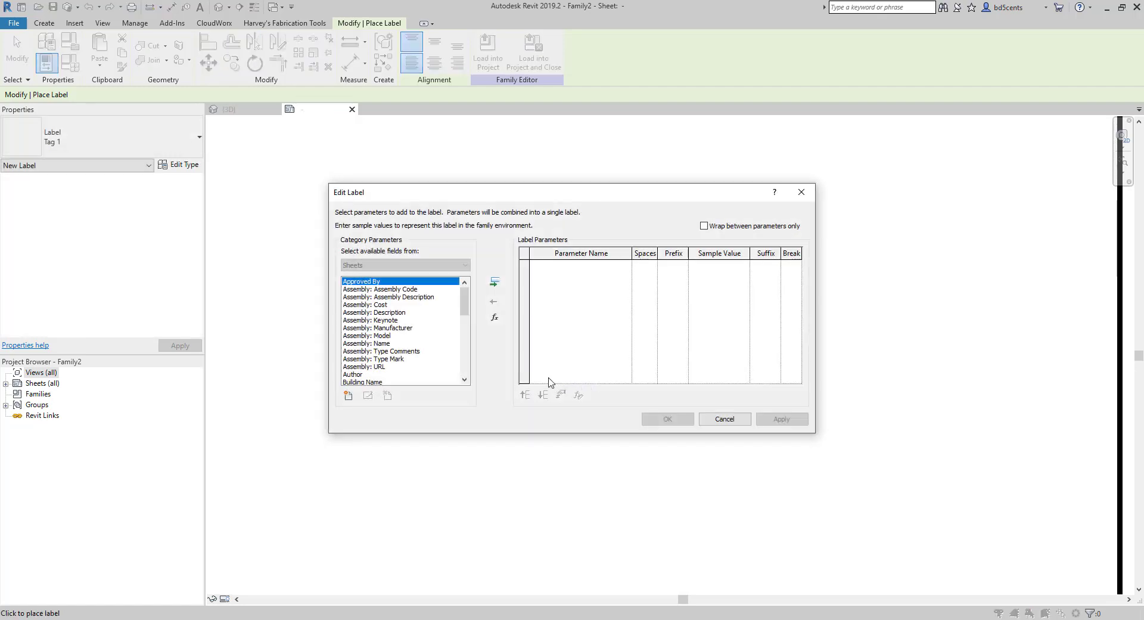
{"action": "left_click", "coordinate": [729, 418]}
{"action": "scroll", "coordinate": [538, 314], "scroll_direction": "down", "scroll_amount": 1}
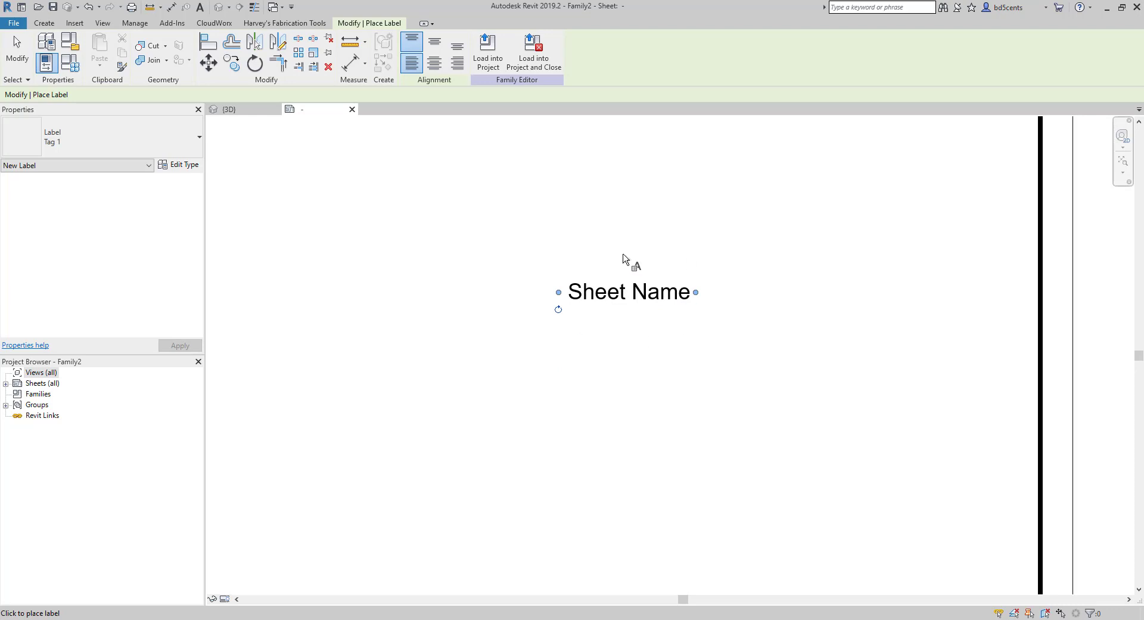
{"action": "scroll", "coordinate": [670, 327], "scroll_direction": "up", "scroll_amount": 2}
{"action": "scroll", "coordinate": [477, 295], "scroll_direction": "down", "scroll_amount": 1}
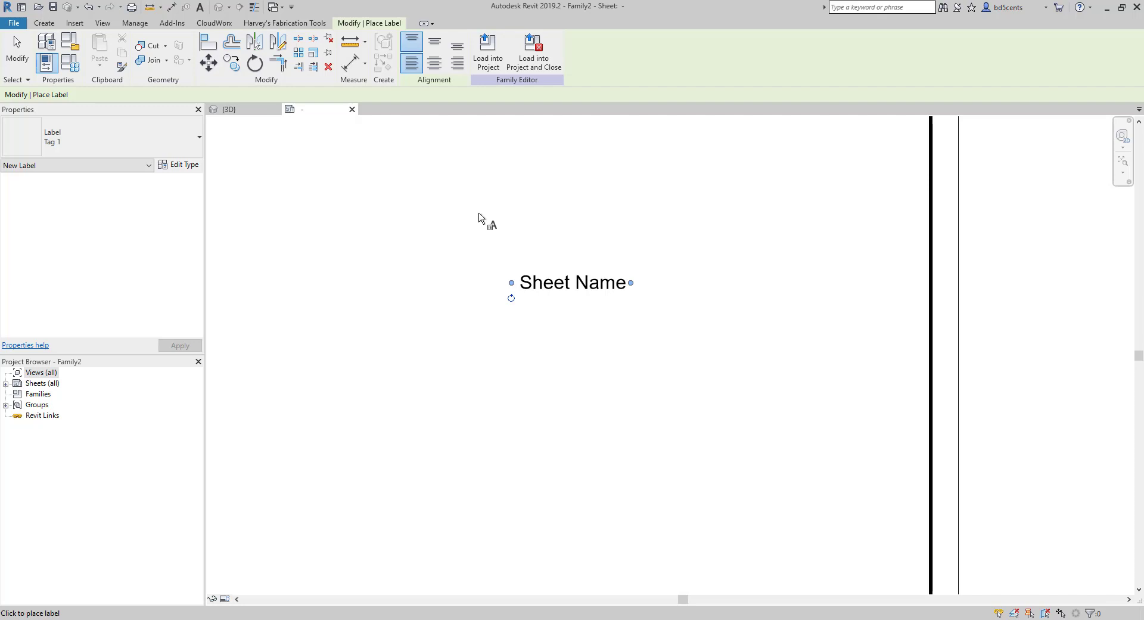
{"action": "left_click", "coordinate": [158, 143]}
{"action": "left_click", "coordinate": [534, 249]}
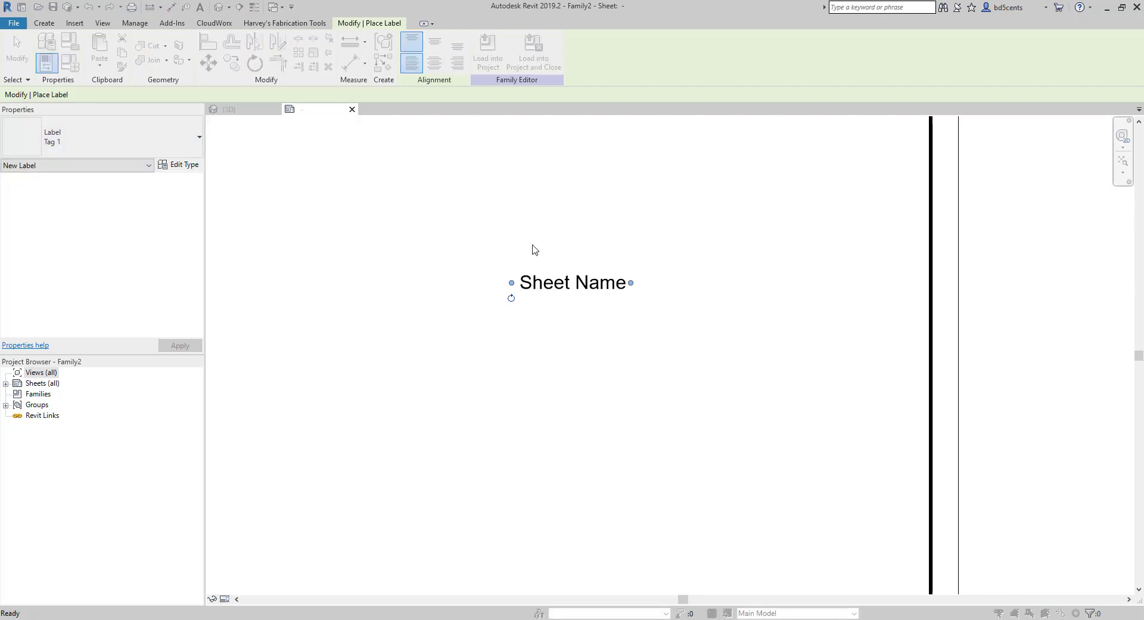
- Create a 1/4" Arial Bold label type with Bold turned on
{"action": "left_click_drag", "start_coordinate": [0, 244], "coordinate": [798, 139]}
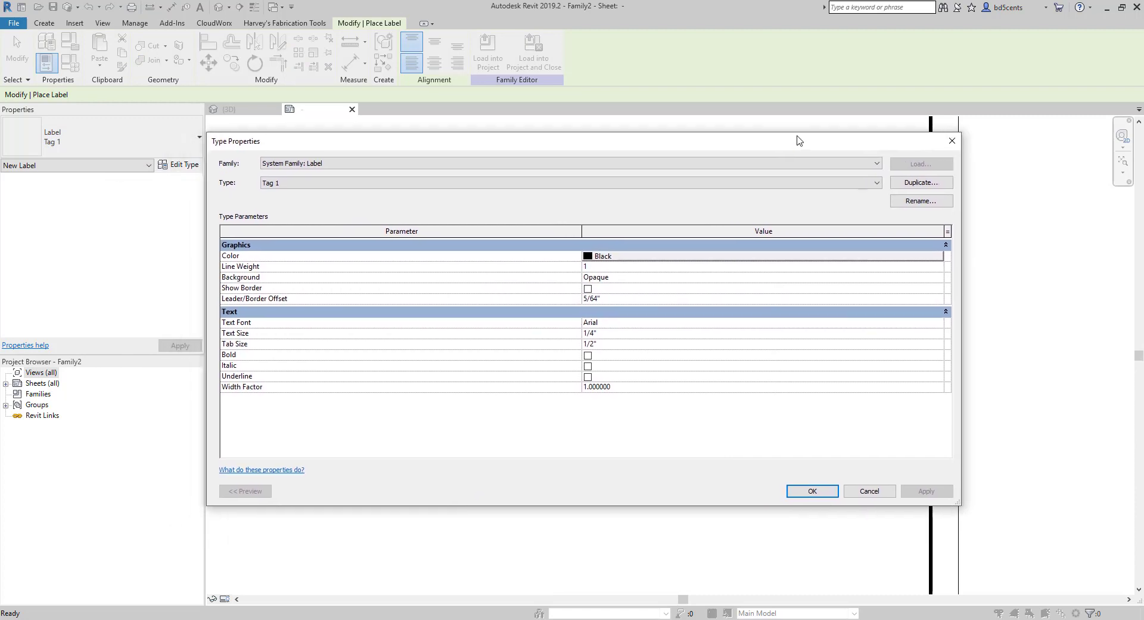
{"action": "left_click", "coordinate": [918, 185]}
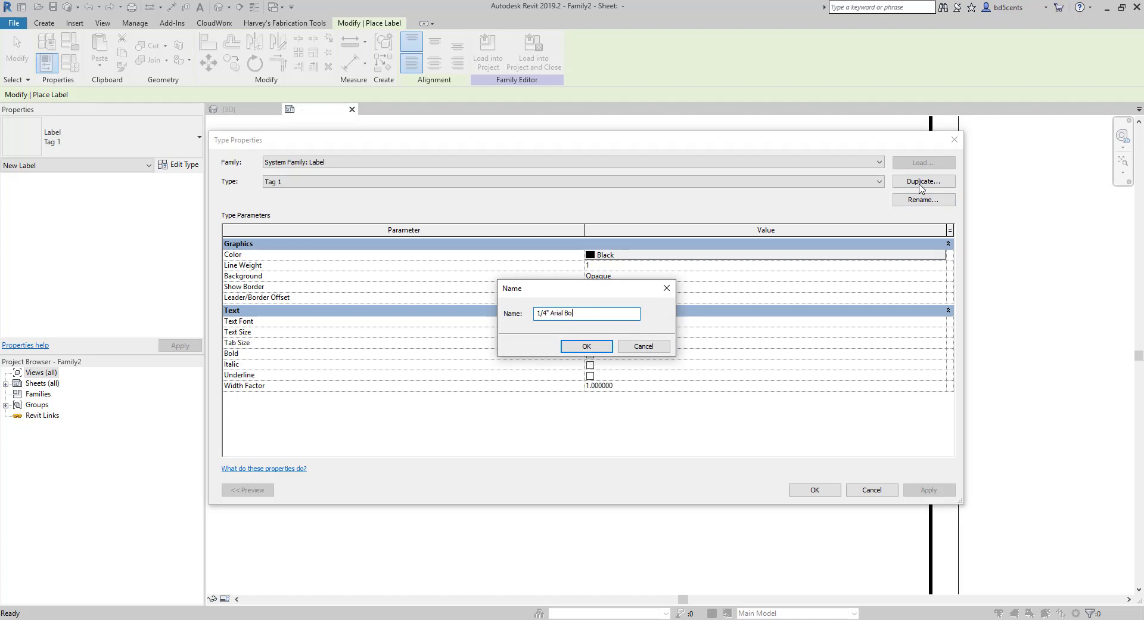
{"action": "key", "text": "Return"}
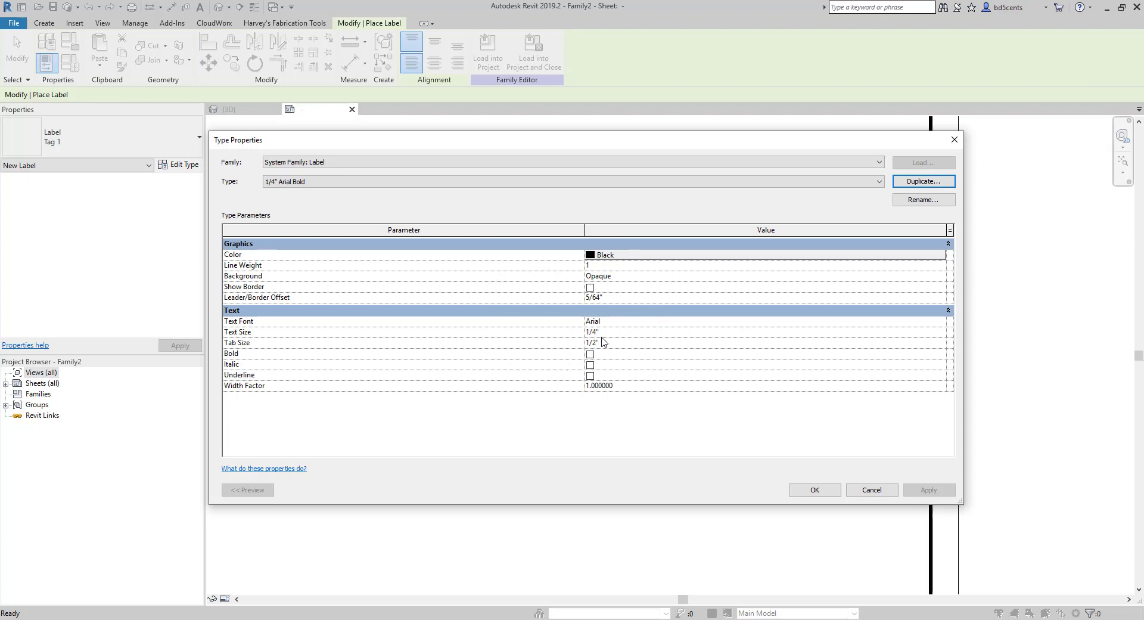
{"action": "left_click", "coordinate": [590, 354]}
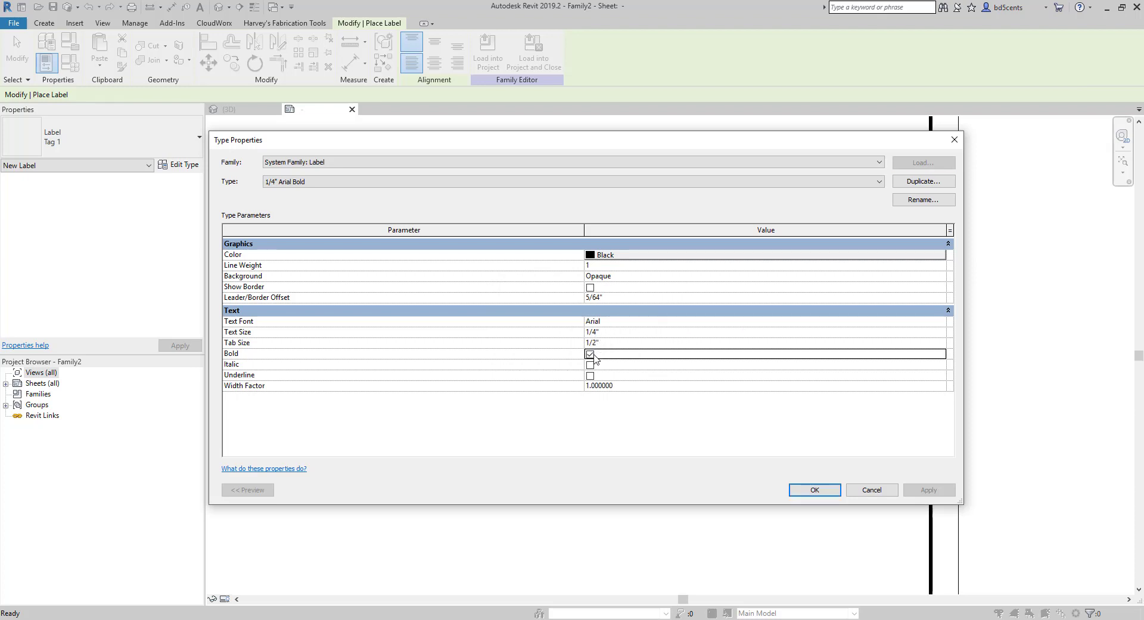
{"action": "left_click", "coordinate": [814, 490]}
- Duplicate it as a 1/4" Arial label type with Bold turned off
{"action": "left_click", "coordinate": [178, 164]}
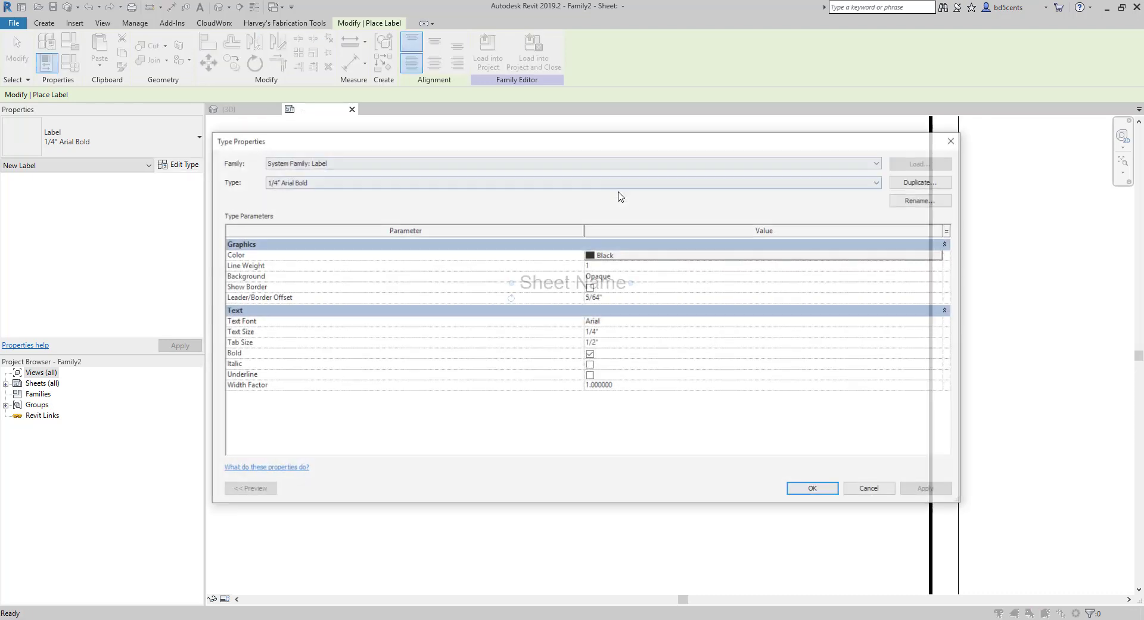
{"action": "left_click", "coordinate": [933, 182]}
{"action": "left_click", "coordinate": [595, 313]}
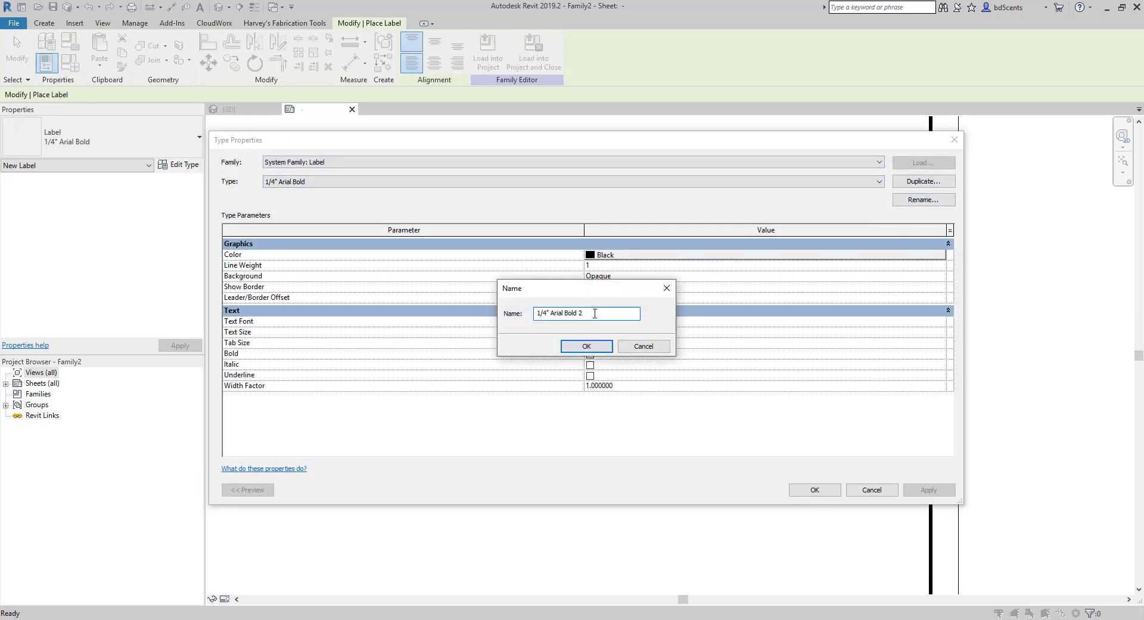
{"action": "key", "text": "BackSpace"}
{"action": "key", "text": "BackSpace"}
{"action": "key", "text": "BackSpace"}
{"action": "key", "text": "BackSpace"}
{"action": "left_click", "coordinate": [566, 346]}
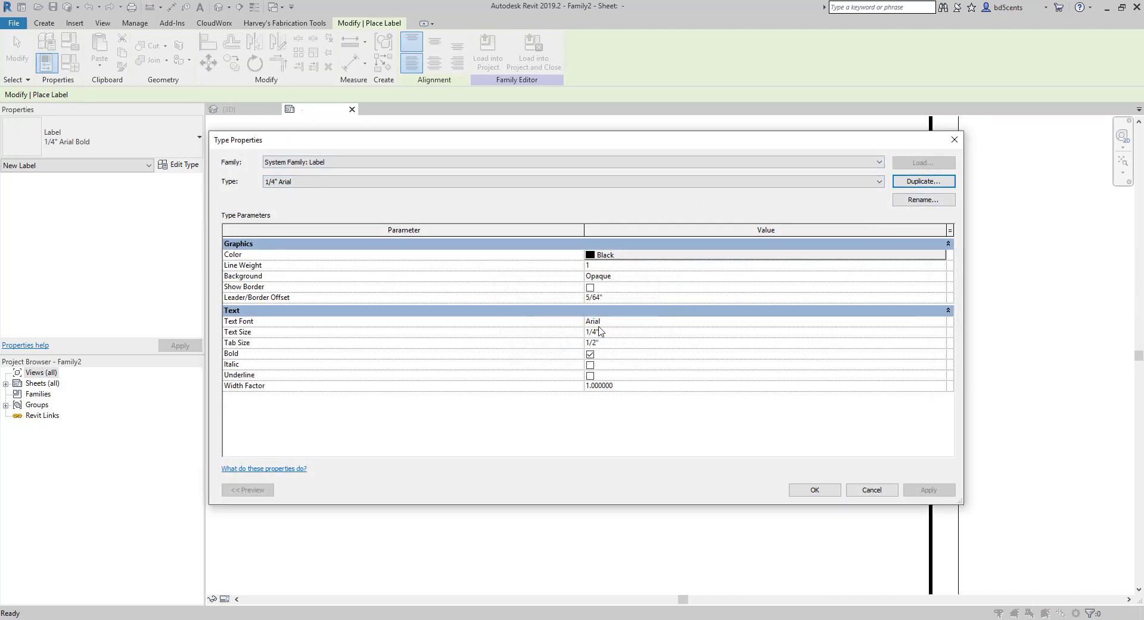
{"action": "left_click", "coordinate": [590, 354]}
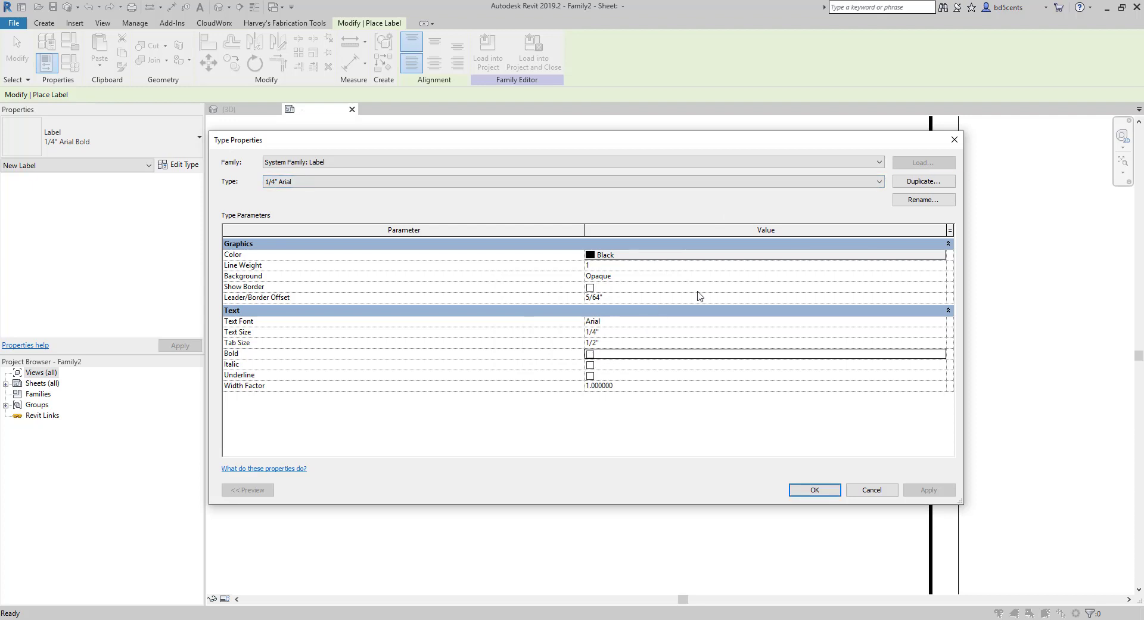
- Create a 1/16" Arial label type with a 1/16" text size
{"action": "left_click", "coordinate": [916, 182]}
{"action": "key", "text": "End"}
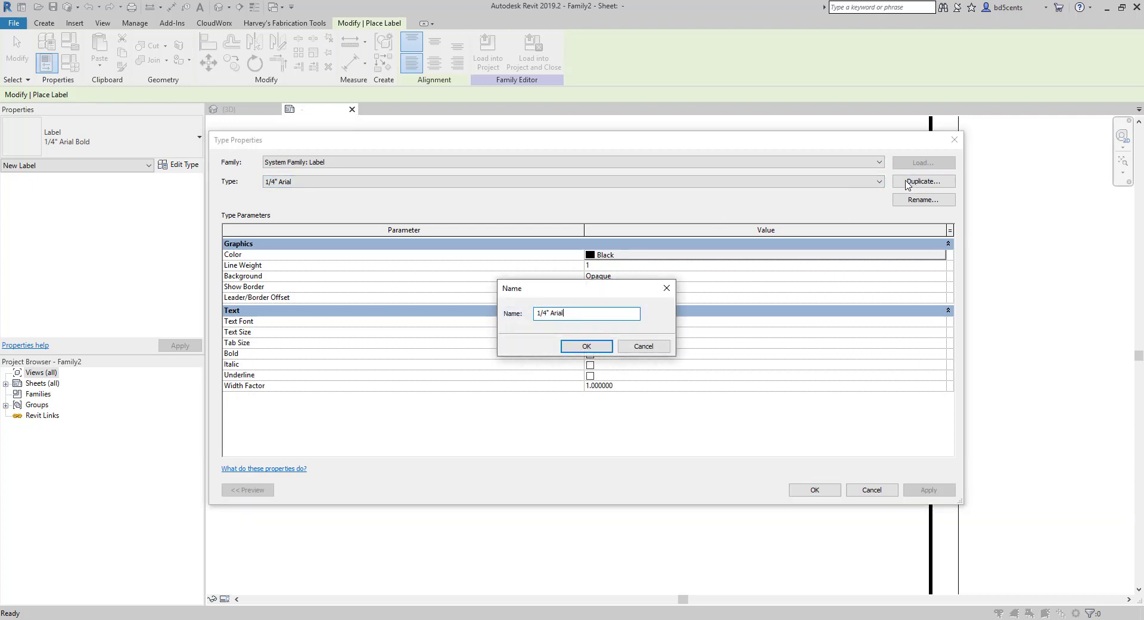
{"action": "left_click", "coordinate": [548, 313]}
{"action": "key", "text": "BackSpace"}
{"action": "type", "text": "16"}
{"action": "left_click", "coordinate": [588, 349]}
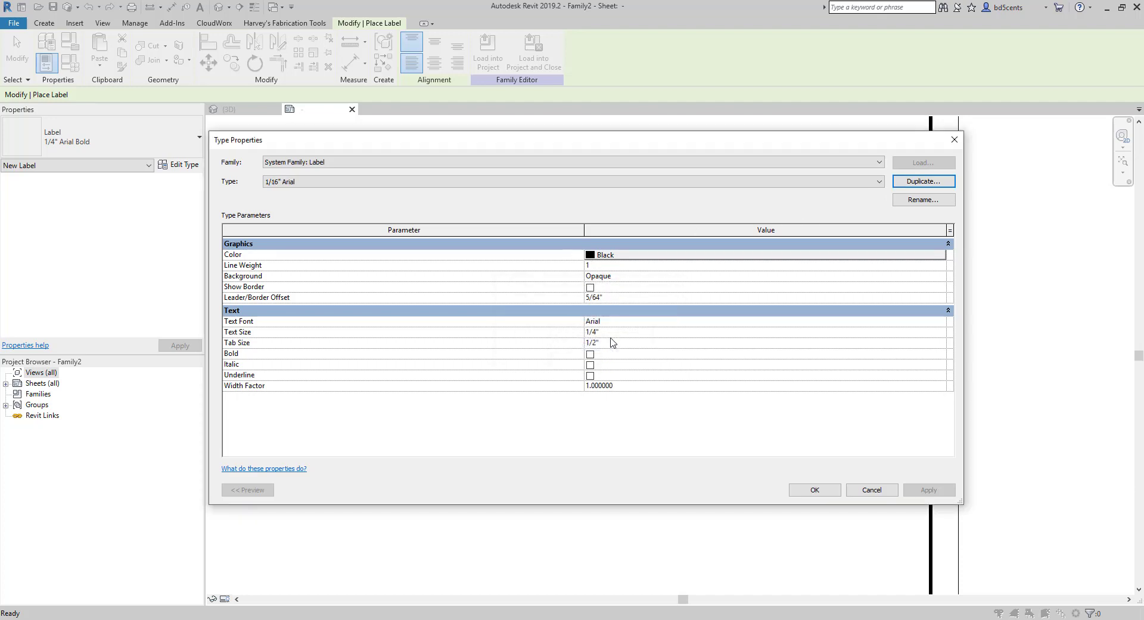
{"action": "left_click", "coordinate": [603, 333]}
{"action": "left_click", "coordinate": [596, 332]}
{"action": "key", "text": "BackSpace"}
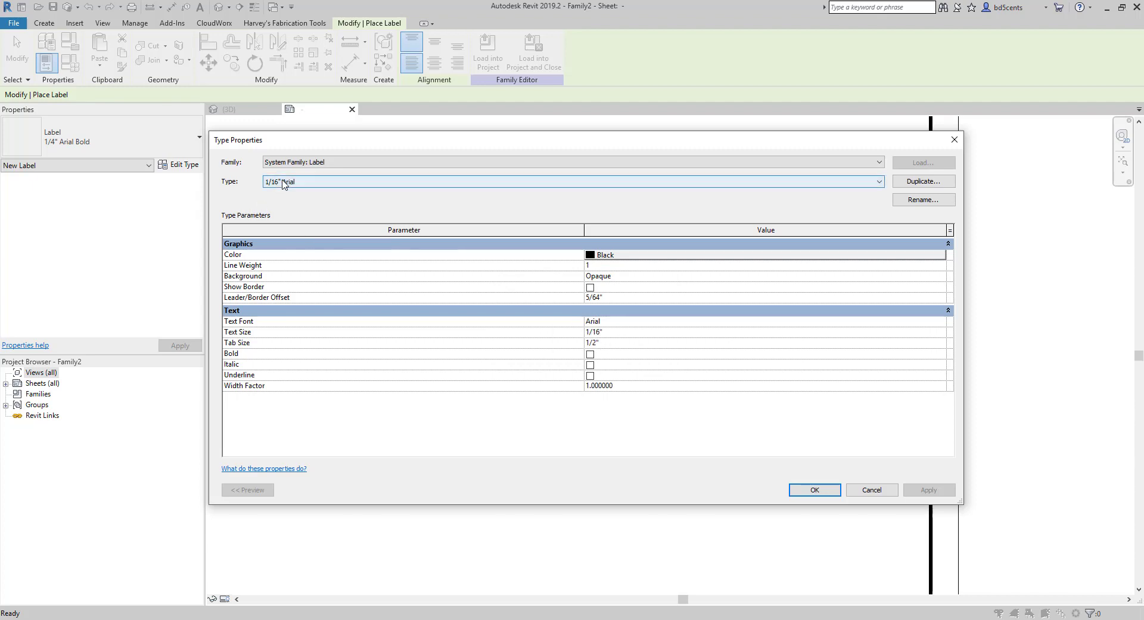
{"action": "left_click", "coordinate": [303, 181]}
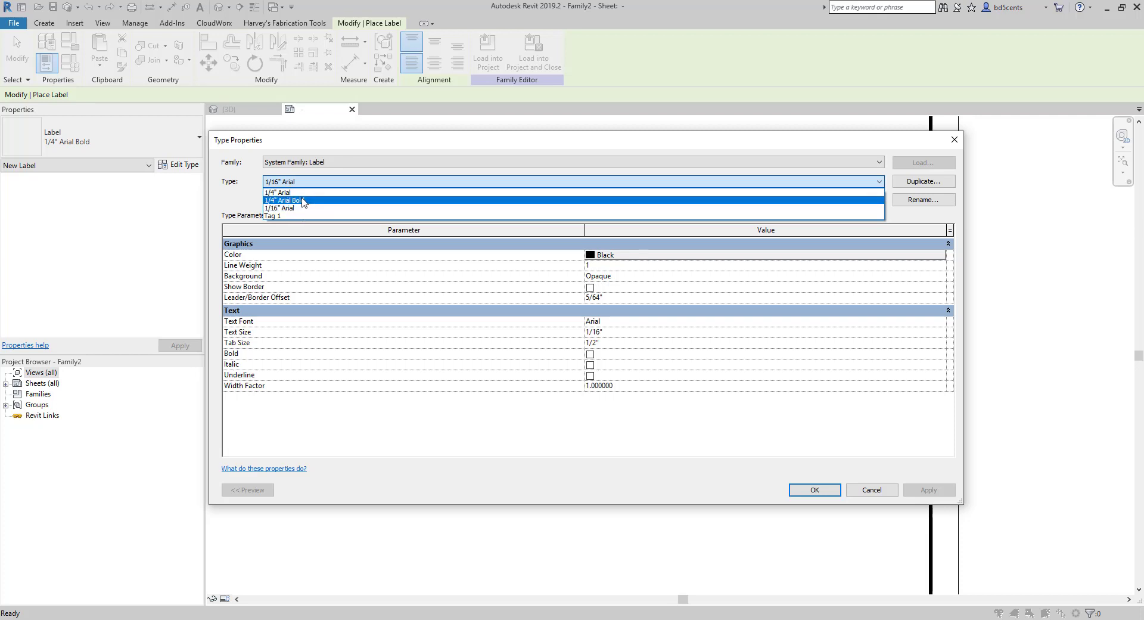
{"action": "left_click", "coordinate": [302, 208]}
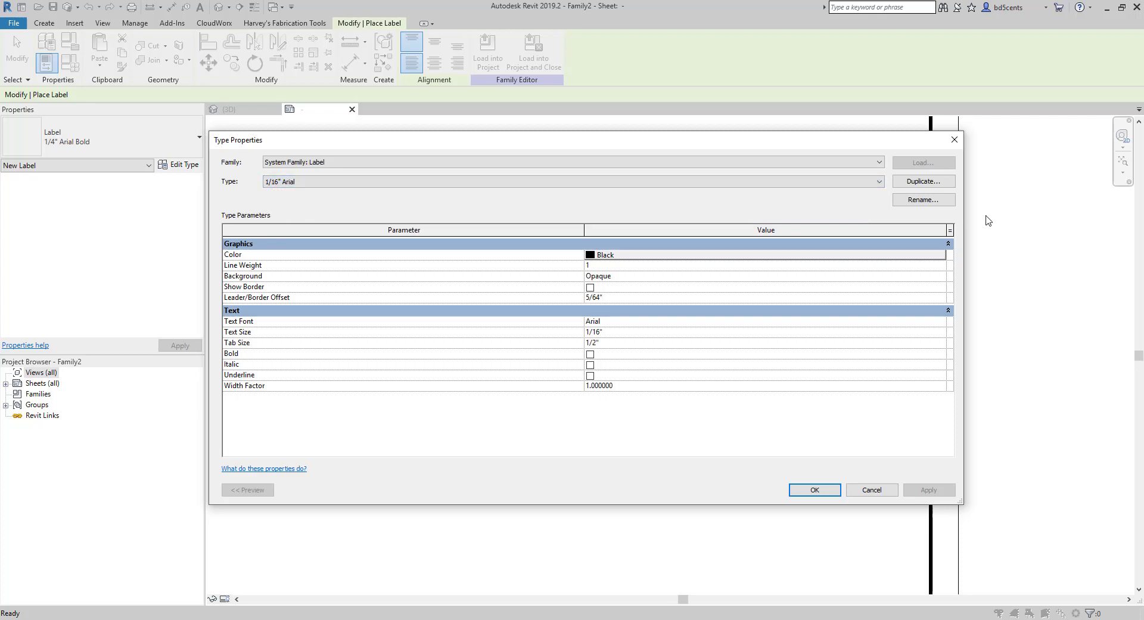
- Create a 3/32" Arial label type with a 3/32" text size
{"action": "left_click", "coordinate": [918, 183]}
{"action": "left_click", "coordinate": [579, 315]}
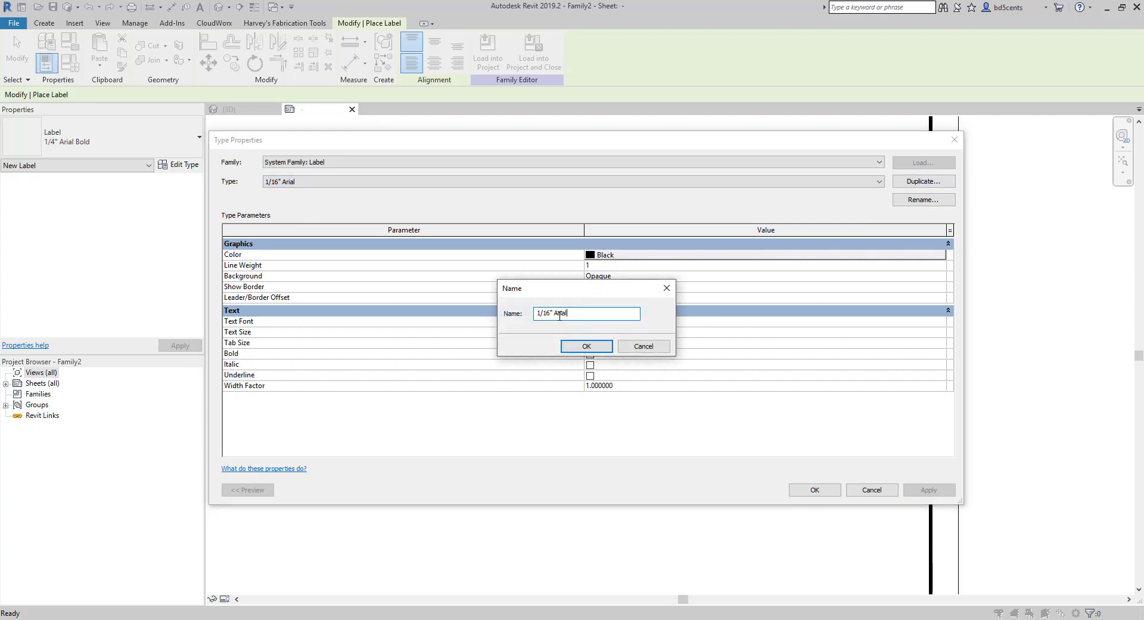
{"action": "key", "text": "BackSpace"}
{"action": "key", "text": "BackSpace"}
{"action": "key", "text": "BackSpace"}
{"action": "key", "text": "BackSpace"}
{"action": "type", "text": "3/"}
{"action": "key", "text": "Return"}
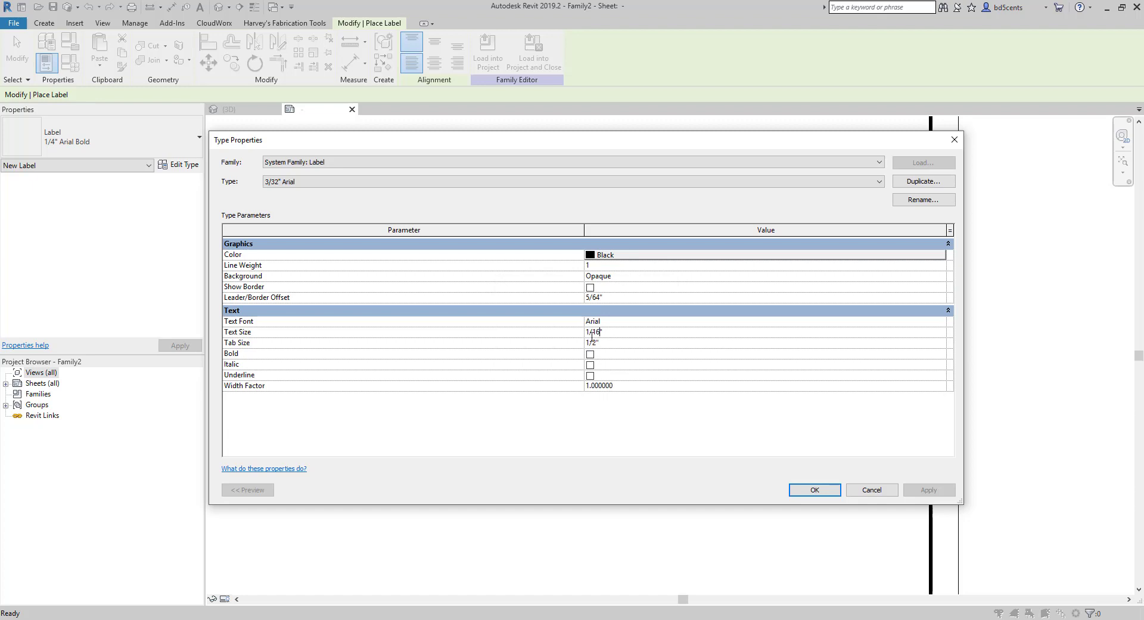
{"action": "left_click_drag", "start_coordinate": [600, 333], "coordinate": [550, 332]}
{"action": "type", "text": "3/32"}
{"action": "left_click", "coordinate": [718, 181]}
- Create a 1/8" Arial label type with a 1/8" text size
{"action": "left_click", "coordinate": [933, 183]}
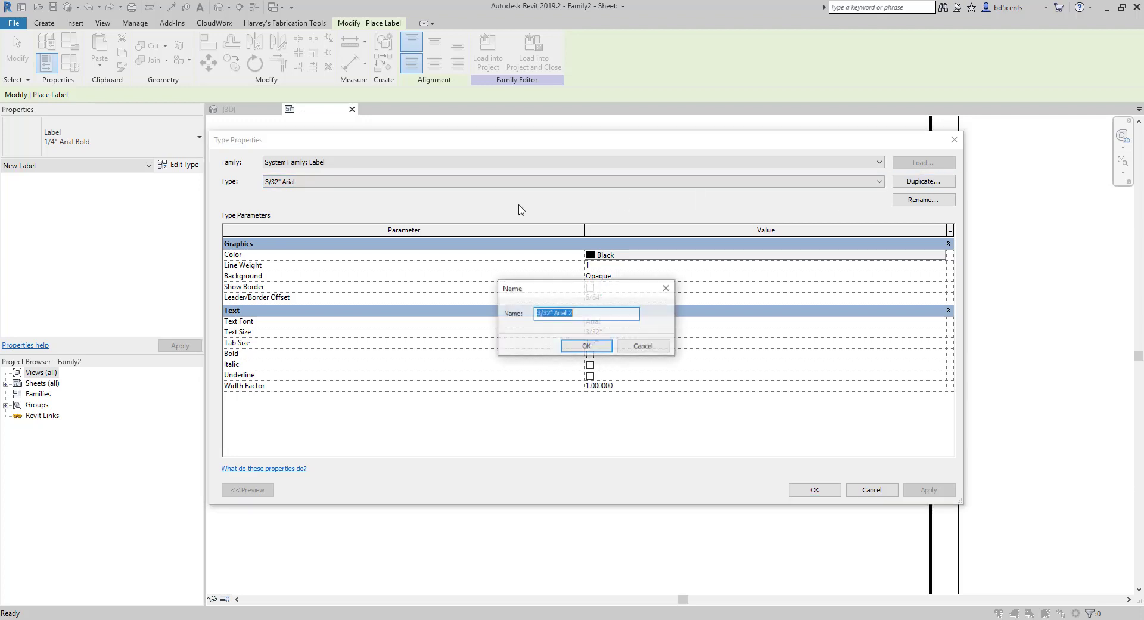
{"action": "left_click", "coordinate": [554, 314]}
{"action": "left_click", "coordinate": [578, 312]}
{"action": "key", "text": "BackSpace"}
{"action": "left_click_drag", "start_coordinate": [552, 314], "coordinate": [514, 314]}
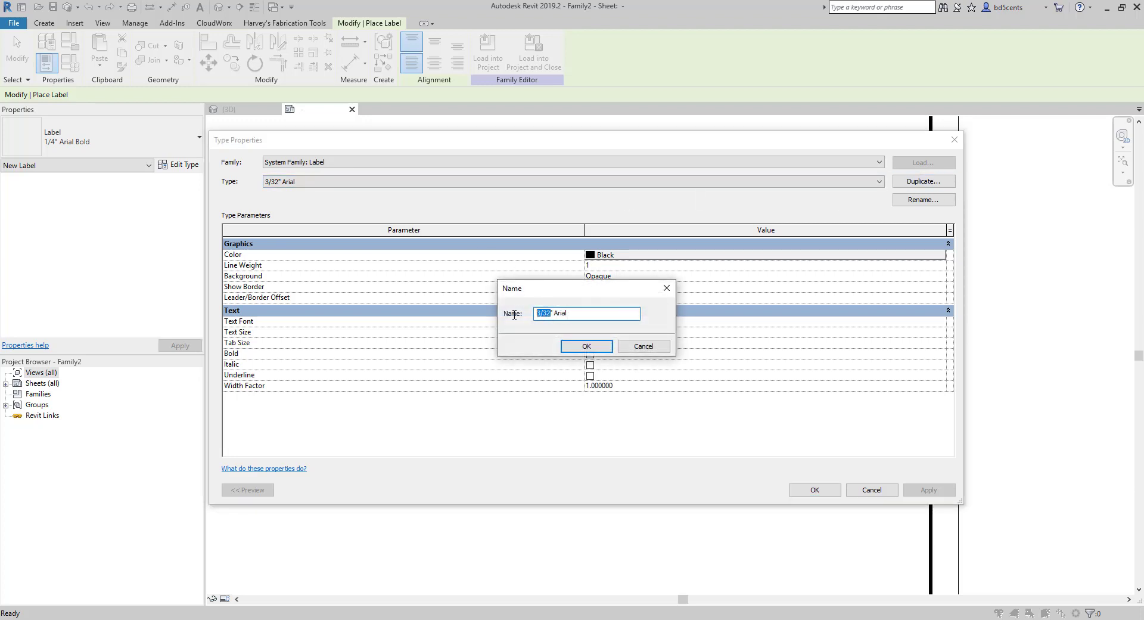
{"action": "type", "text": "1/8"}
{"action": "left_click", "coordinate": [592, 348]}
{"action": "left_click", "coordinate": [491, 183]}
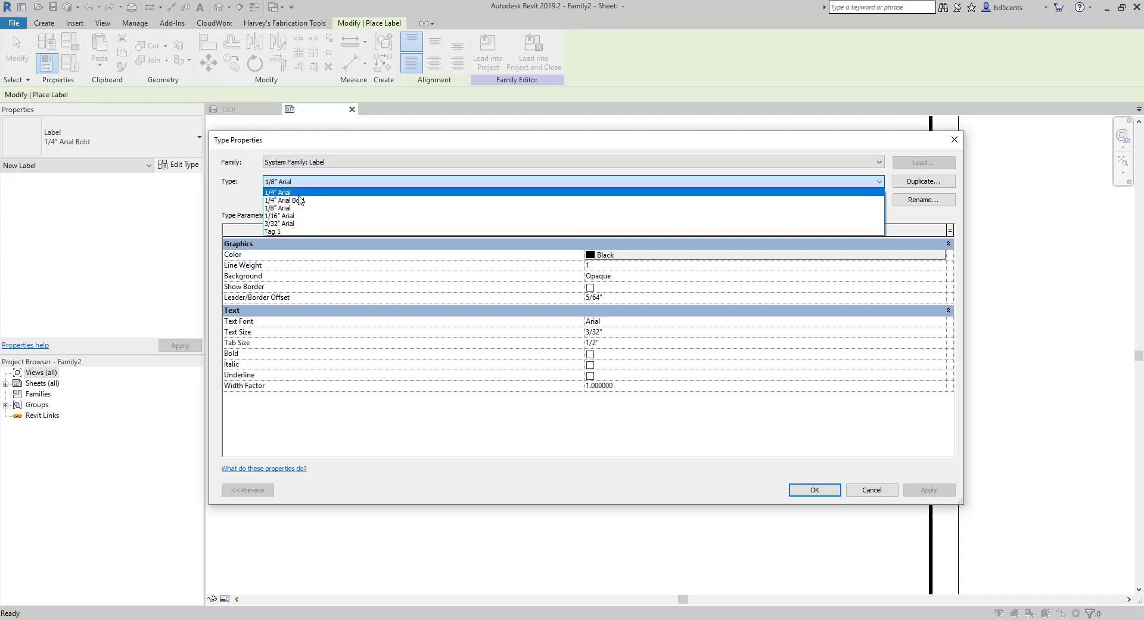
{"action": "left_click", "coordinate": [303, 209]}
{"action": "left_click", "coordinate": [603, 334]}
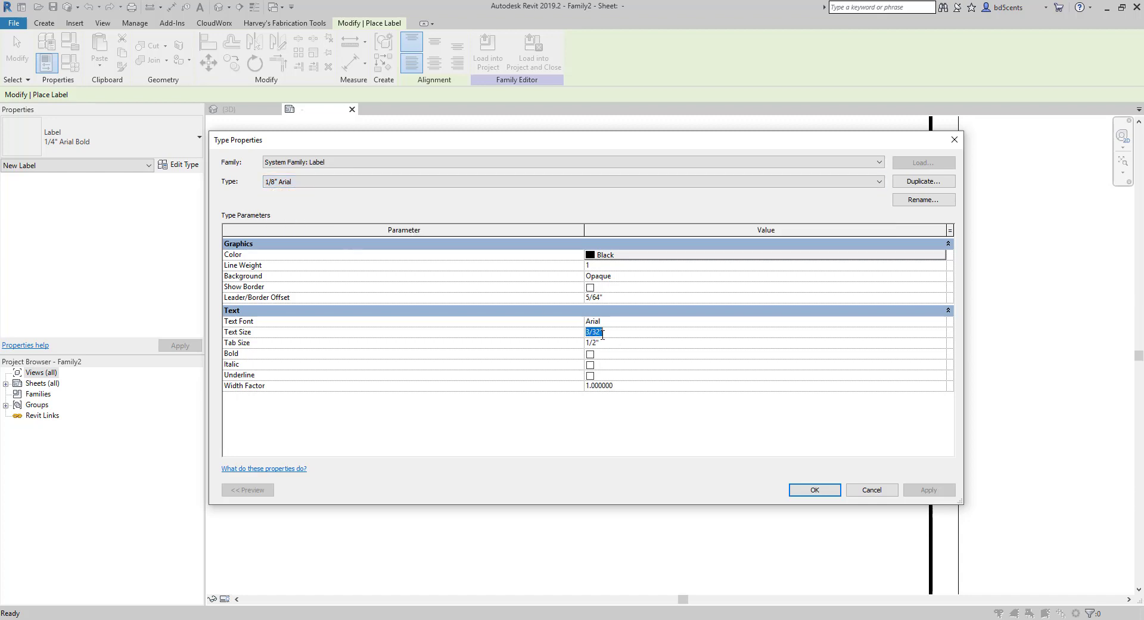
{"action": "left_click_drag", "start_coordinate": [601, 334], "coordinate": [545, 335]}
{"action": "type", "text": "1/8"}
- Check the label types in the Type list, ending on 1/4" Arial Bold, then switch to the Word reference document
{"action": "left_click", "coordinate": [447, 183]}
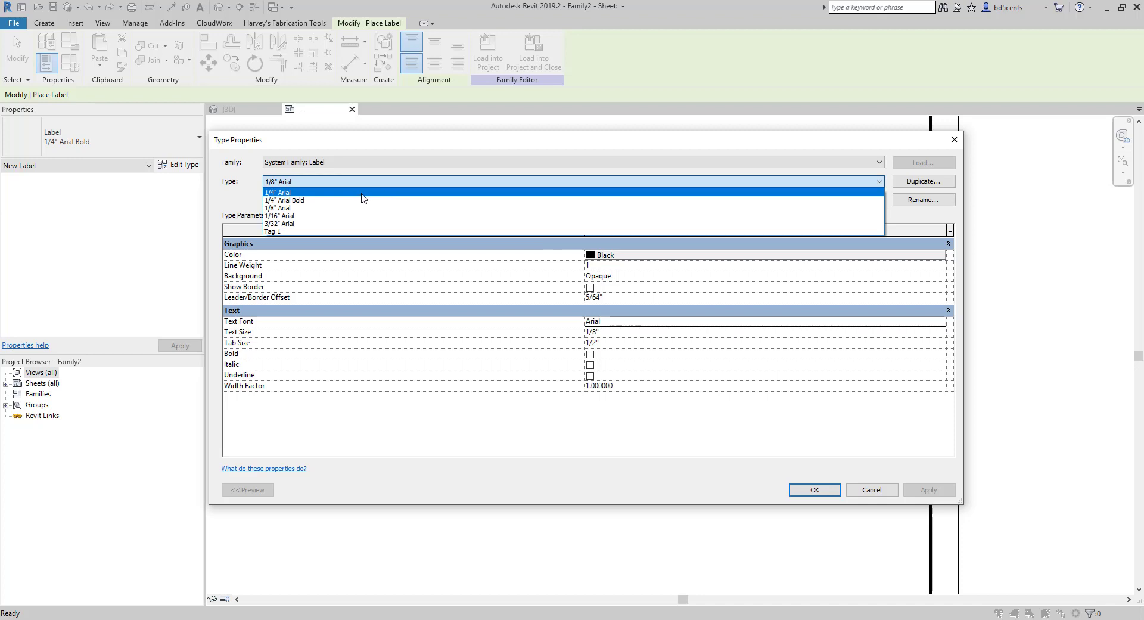
{"action": "left_click", "coordinate": [364, 191]}
{"action": "left_click", "coordinate": [362, 183]}
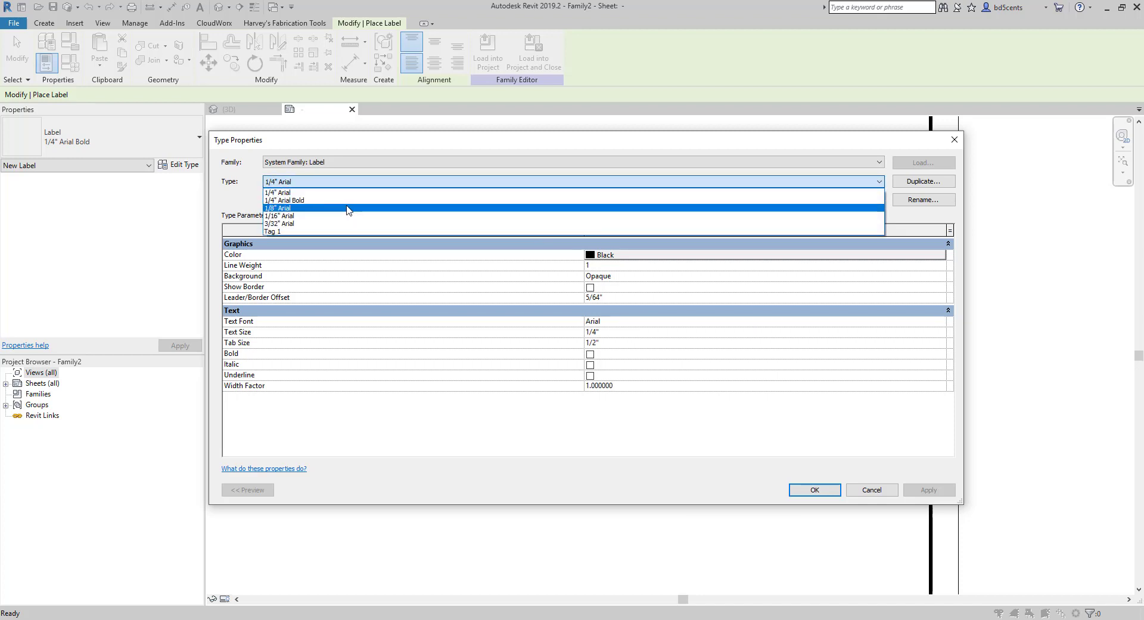
{"action": "left_click", "coordinate": [349, 202]}
{"action": "left_click", "coordinate": [351, 183]}
{"action": "left_click", "coordinate": [390, 212]}
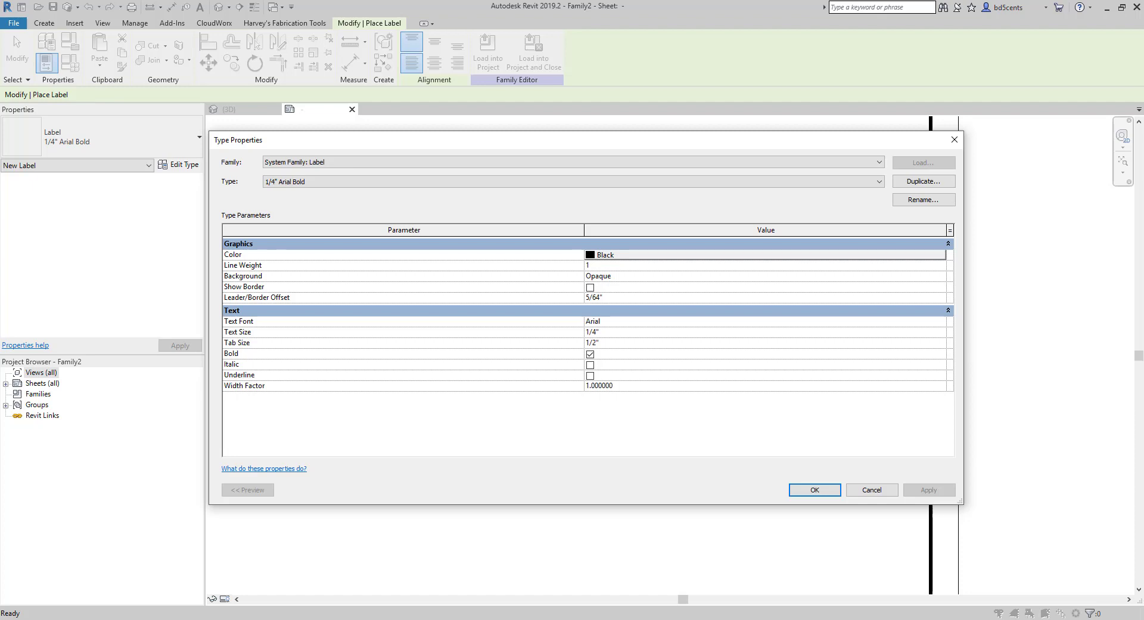
{"action": "key", "text": "alt+Tab"}
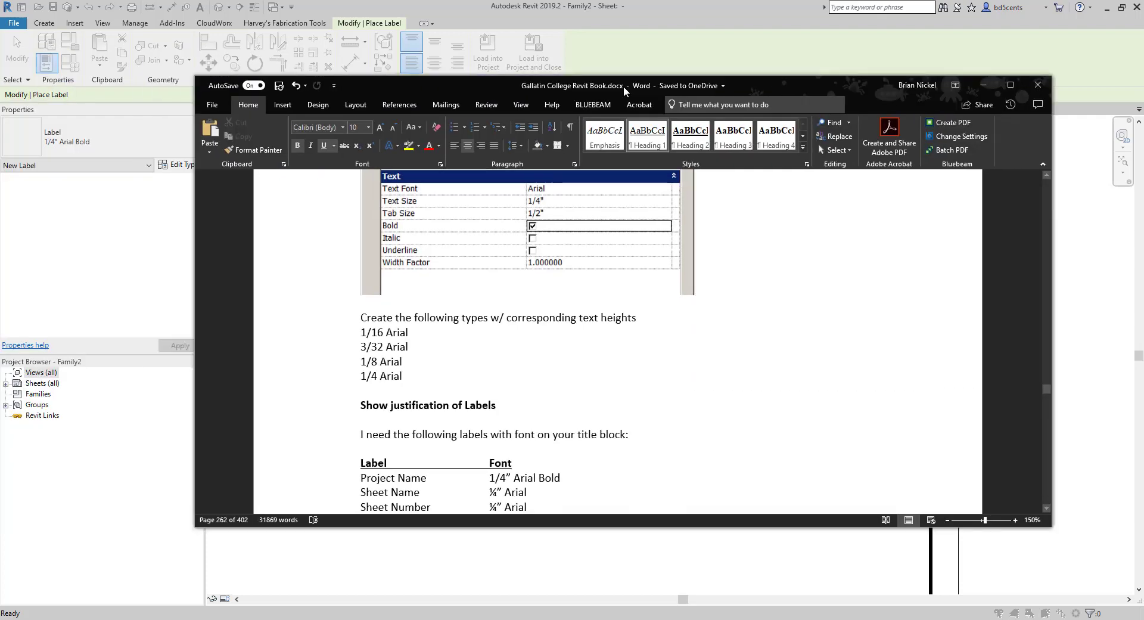
- Review the label font table and example title block in Word, then restore the Word window
{"action": "double_click", "coordinate": [815, 77]}
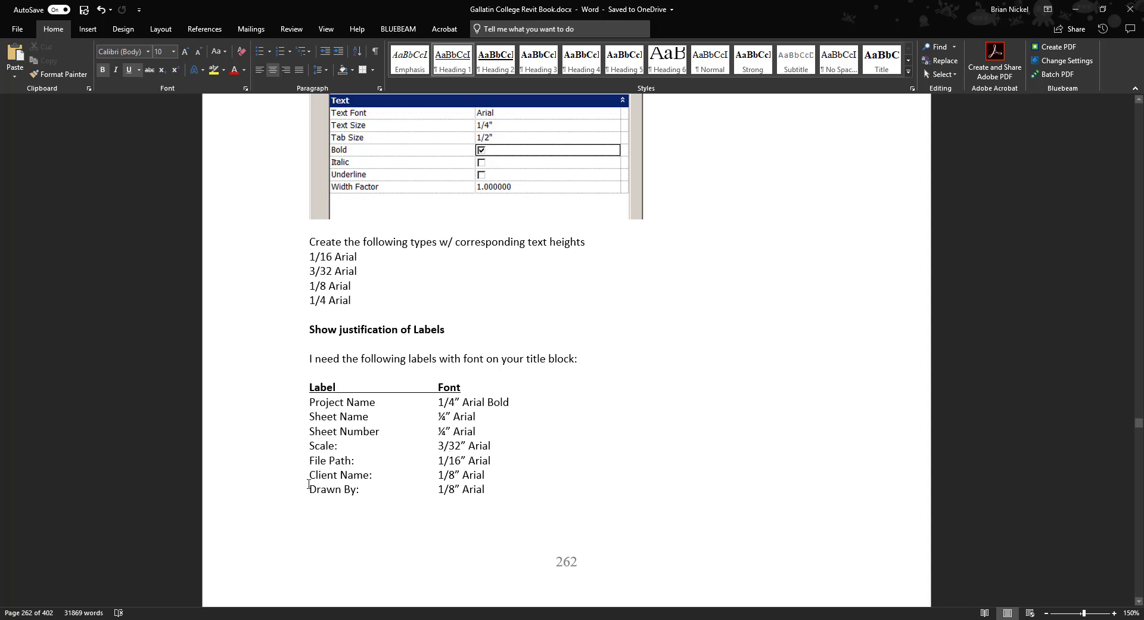
{"action": "scroll", "coordinate": [378, 449], "scroll_direction": "down", "scroll_amount": 10}
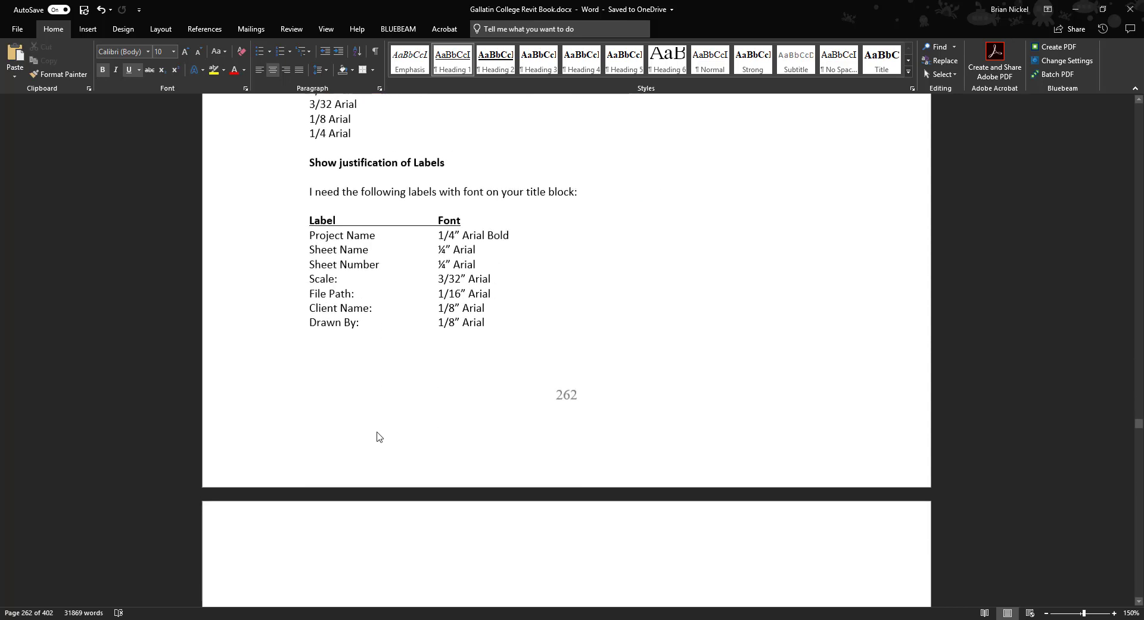
{"action": "scroll", "coordinate": [372, 337], "scroll_direction": "down", "scroll_amount": 2}
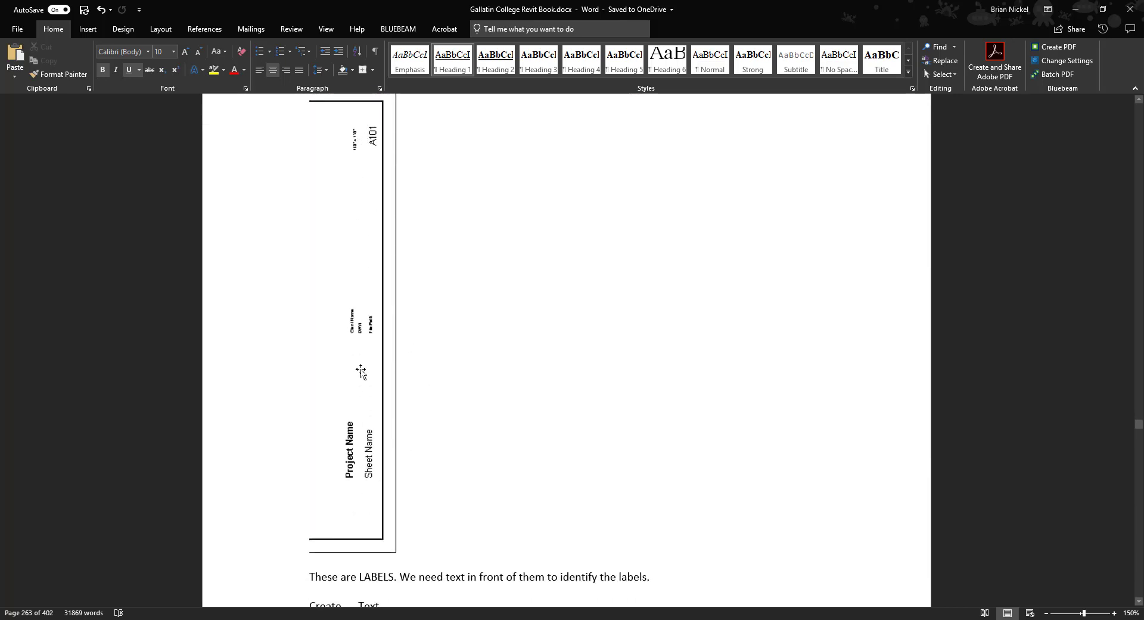
{"action": "scroll", "coordinate": [357, 381], "scroll_direction": "down", "scroll_amount": 4}
{"action": "scroll", "coordinate": [360, 371], "scroll_direction": "up", "scroll_amount": 4}
{"action": "scroll", "coordinate": [360, 370], "scroll_direction": "up", "scroll_amount": 2}
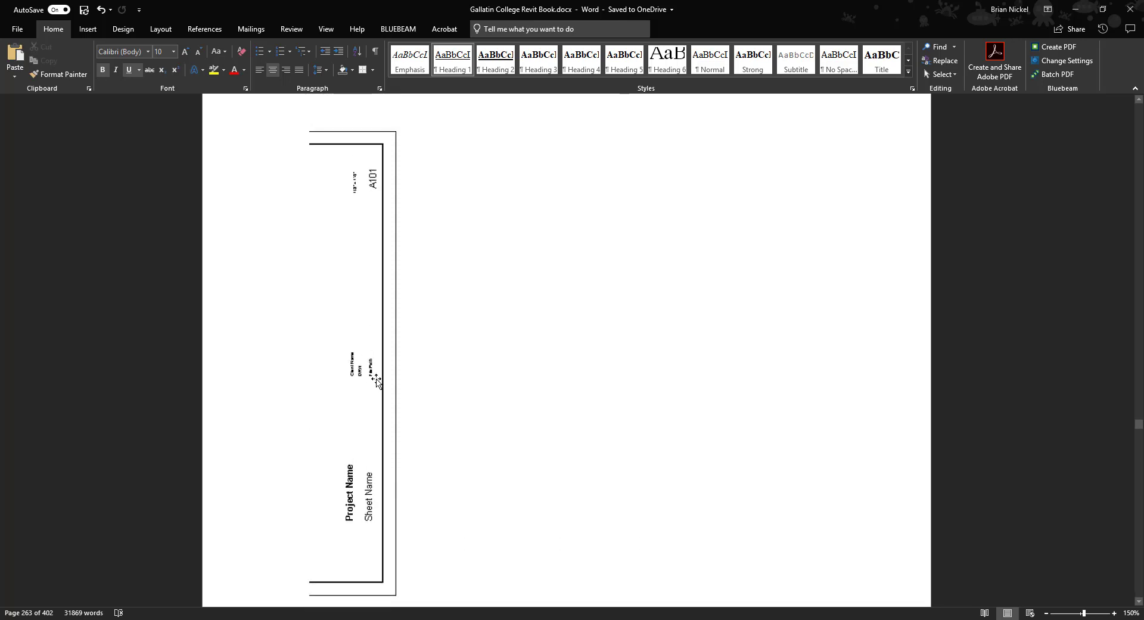
{"action": "left_click_drag", "start_coordinate": [557, 11], "coordinate": [0, 36]}
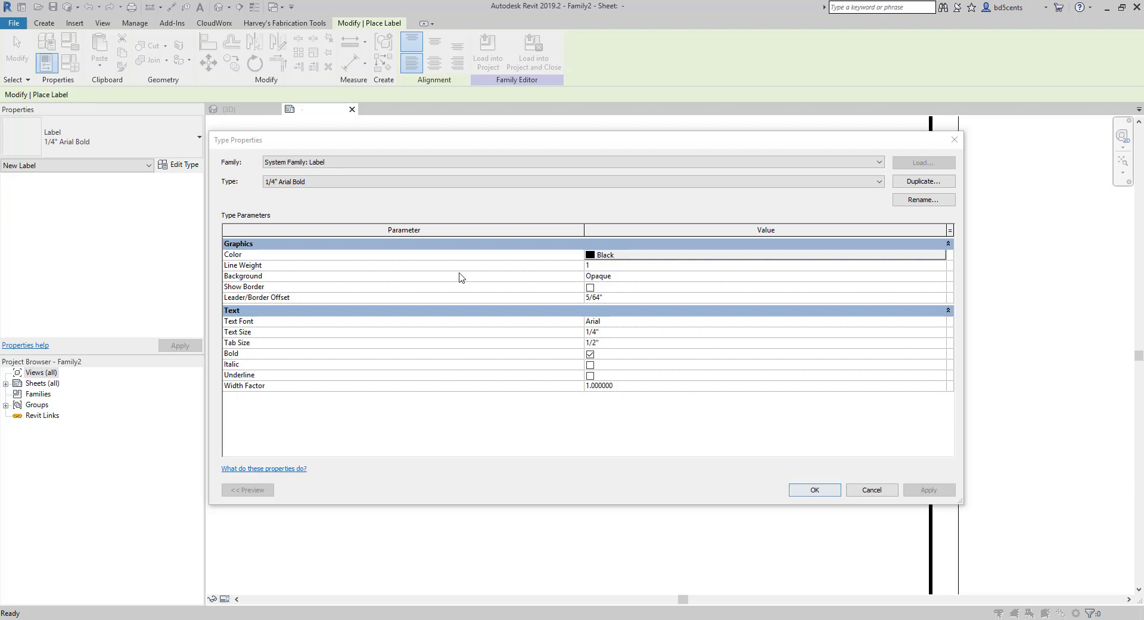
- Change the Sheet Name label's type to 1/4" Arial and close Type Properties
{"action": "left_click", "coordinate": [360, 184]}
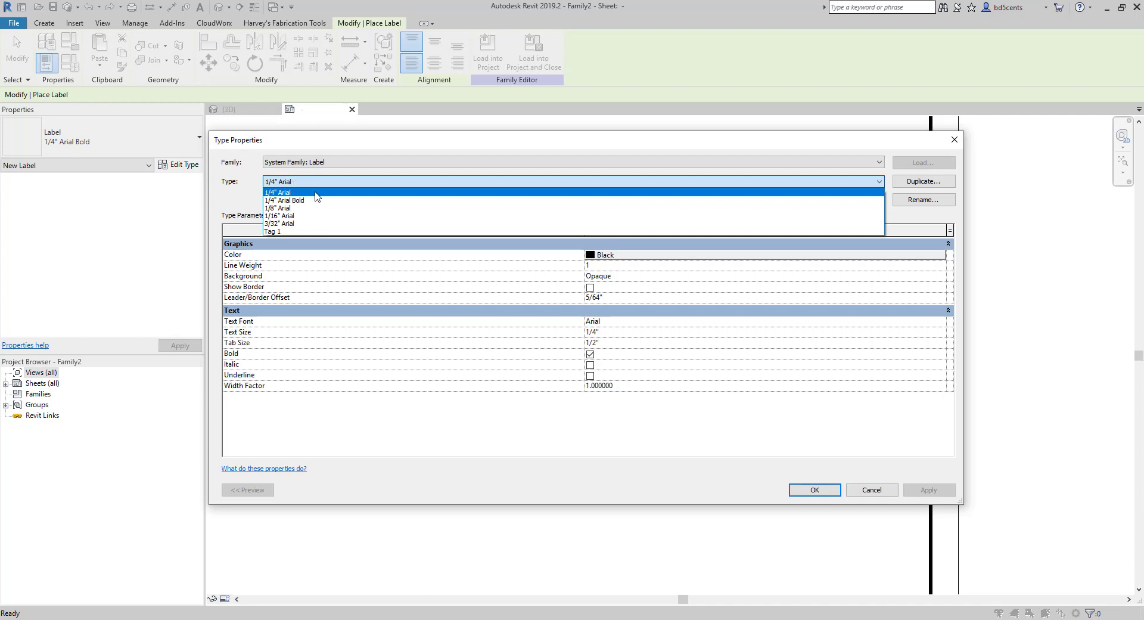
{"action": "left_click", "coordinate": [317, 192]}
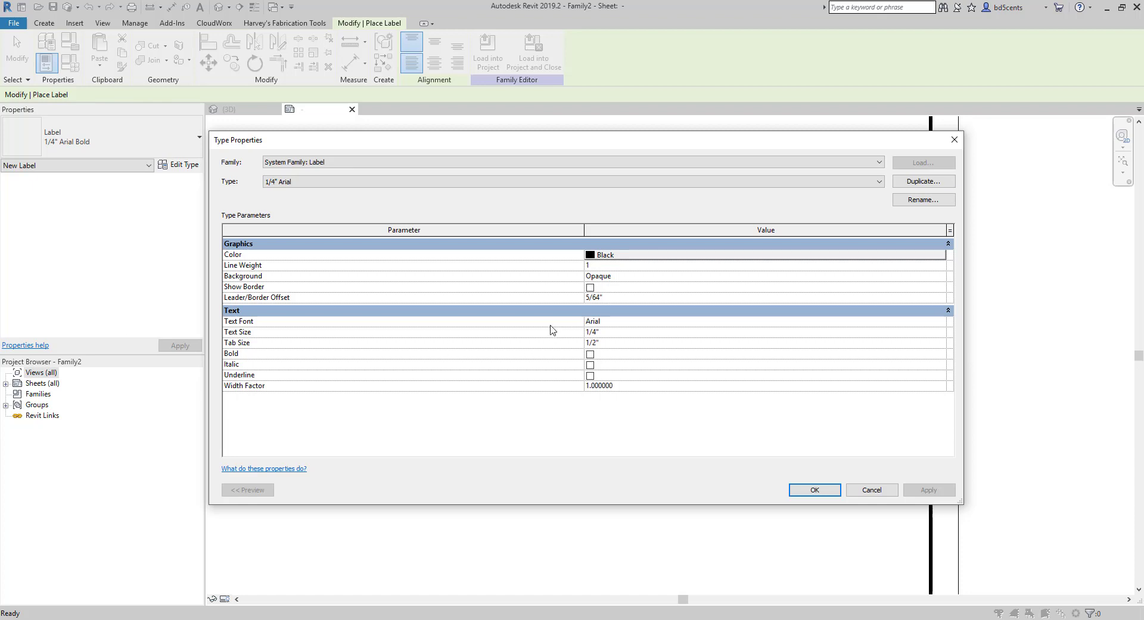
{"action": "left_click", "coordinate": [812, 490]}
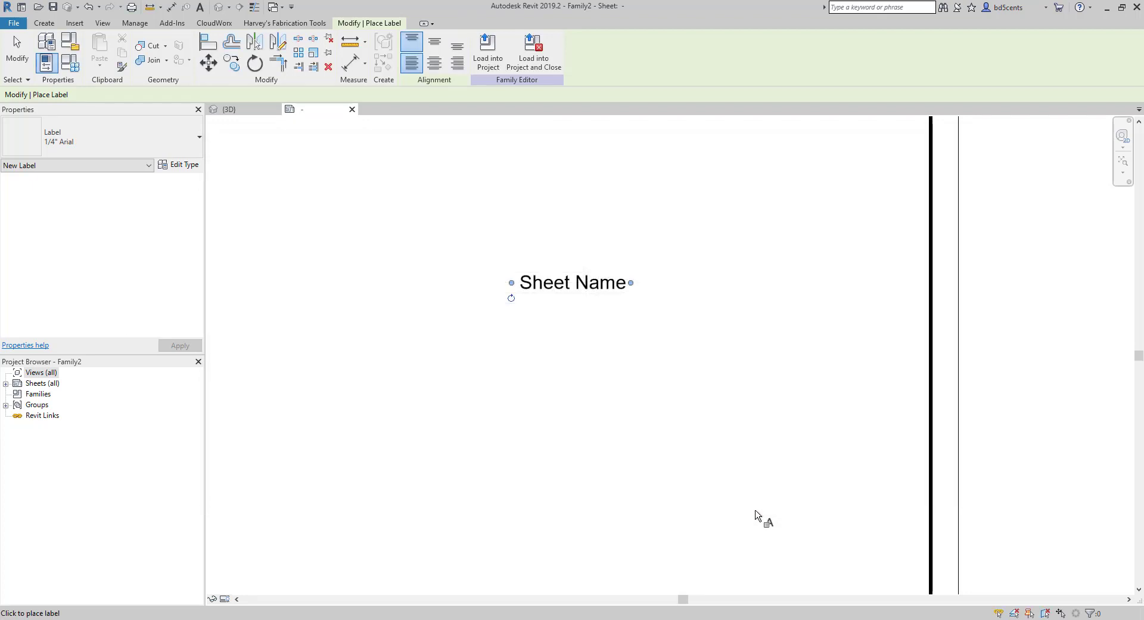
- Snap Word's sample title block to the left half and Revit to the right half
{"action": "scroll", "coordinate": [538, 290], "scroll_direction": "down", "scroll_amount": 2}
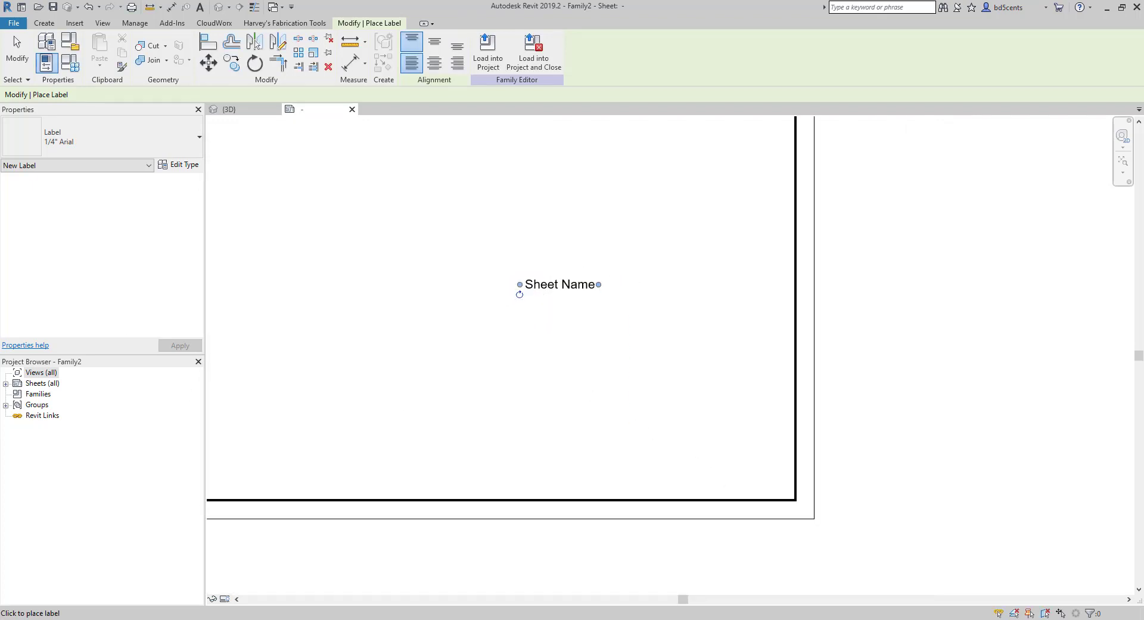
{"action": "left_click_drag", "start_coordinate": [0, 12], "coordinate": [607, 112]}
{"action": "double_click", "coordinate": [689, 108]}
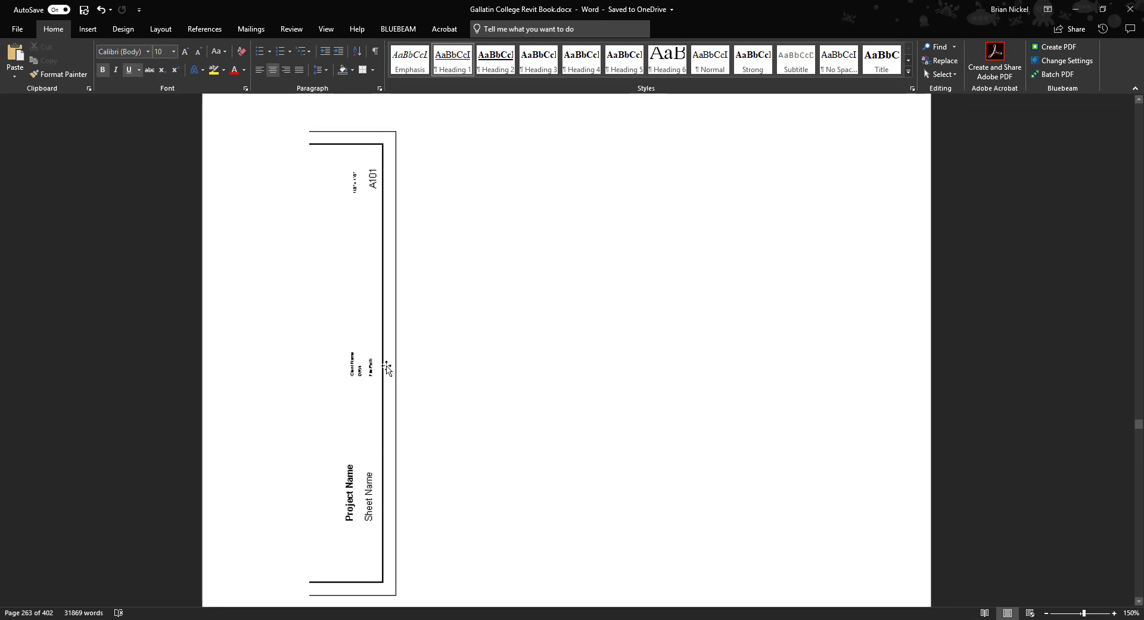
{"action": "left_click_drag", "start_coordinate": [899, 16], "coordinate": [119, 61]}
{"action": "left_click_drag", "start_coordinate": [27, 67], "coordinate": [0, 36]}
{"action": "left_click", "coordinate": [697, 246]}
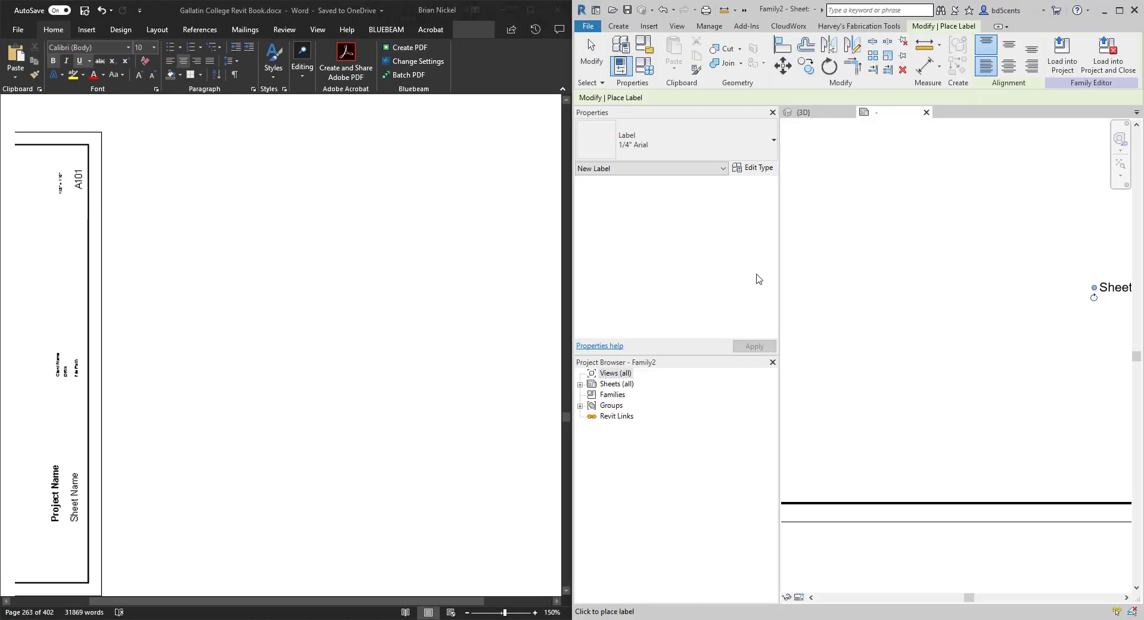
- Rotate the Sheet Name label 90° so it reads vertically
{"action": "scroll", "coordinate": [928, 330], "scroll_direction": "down", "scroll_amount": 3}
{"action": "middle_click_drag", "start_coordinate": [910, 331], "coordinate": [932, 411]}
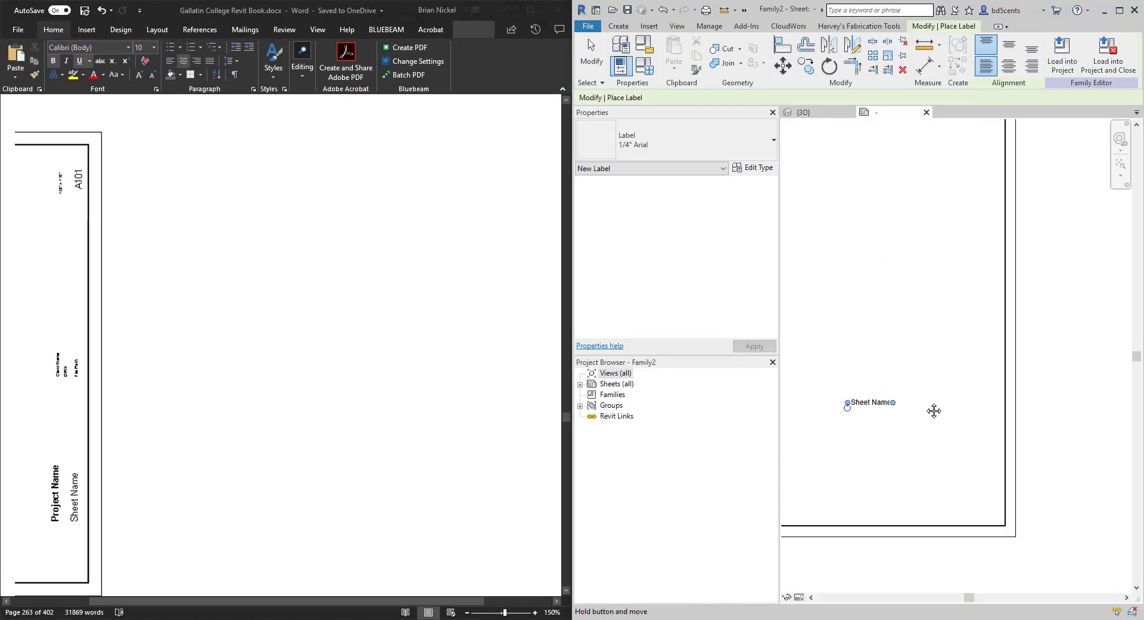
{"action": "scroll", "coordinate": [145, 321], "scroll_direction": "down", "scroll_amount": 3}
{"action": "scroll", "coordinate": [156, 345], "scroll_direction": "up", "scroll_amount": 1}
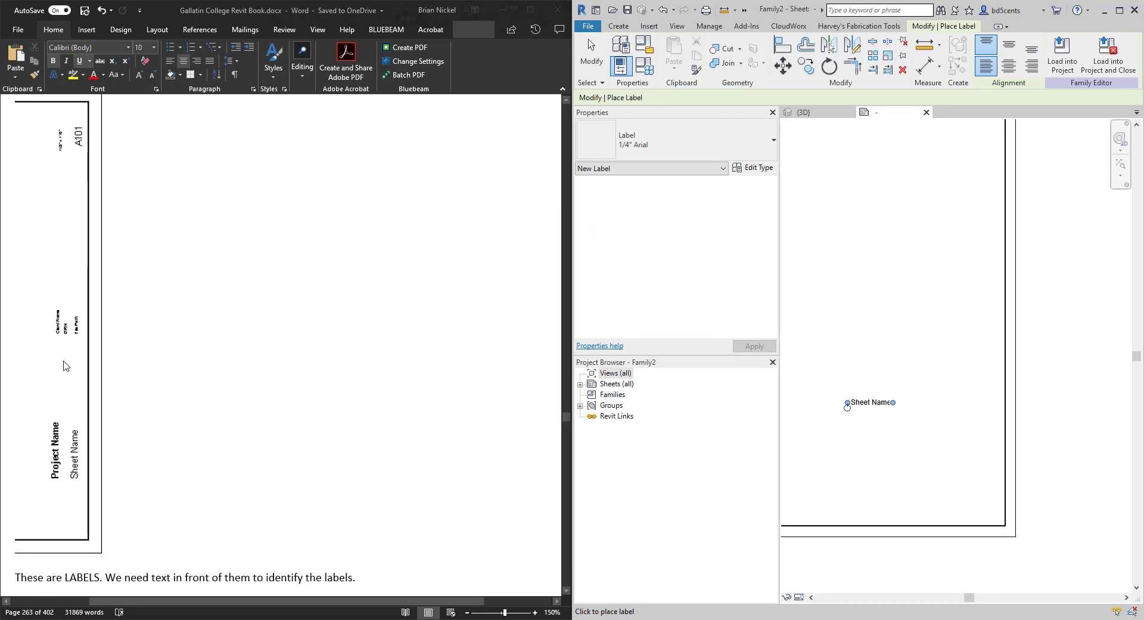
{"action": "scroll", "coordinate": [67, 365], "scroll_direction": "up", "scroll_amount": 4, "text": "ctrl"}
{"action": "scroll", "coordinate": [67, 365], "scroll_direction": "down", "scroll_amount": 3, "text": "ctrl"}
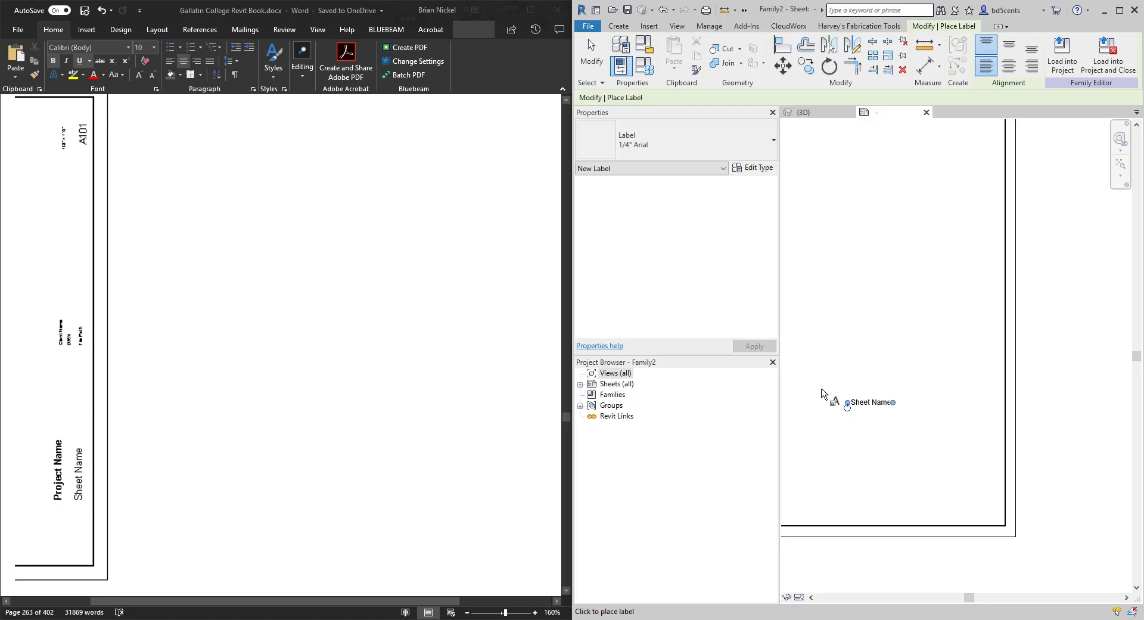
{"action": "left_click", "coordinate": [853, 420]}
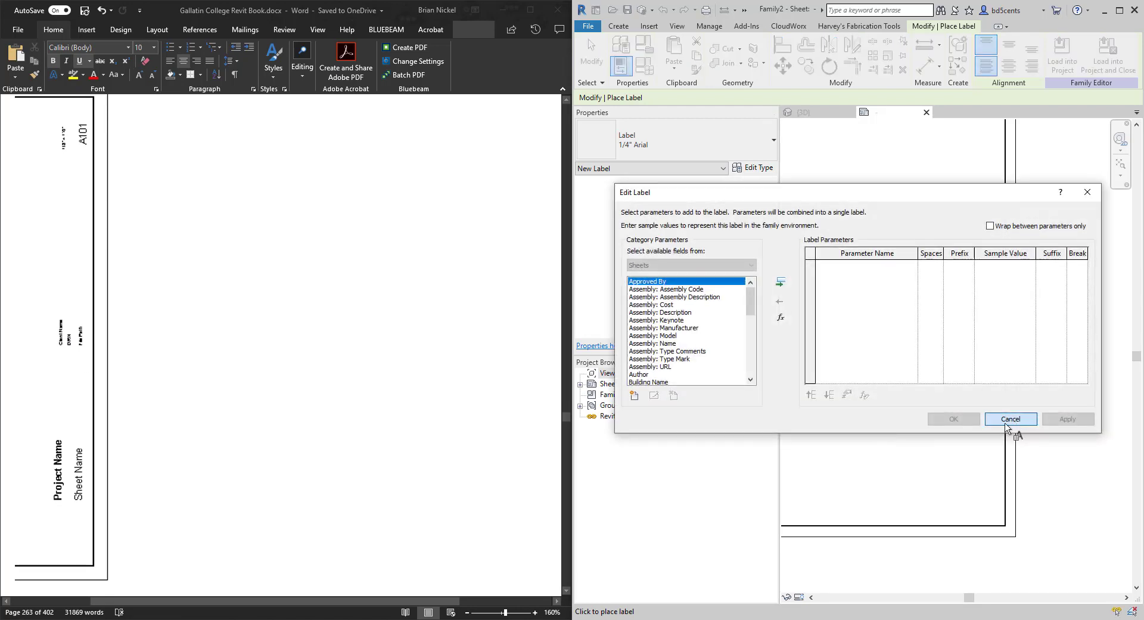
{"action": "left_click", "coordinate": [1007, 422]}
{"action": "left_click_drag", "start_coordinate": [847, 408], "coordinate": [877, 441]}
- Start a new label on the sheet, bringing up the Edit Label parameter chooser
{"action": "left_click", "coordinate": [890, 428]}
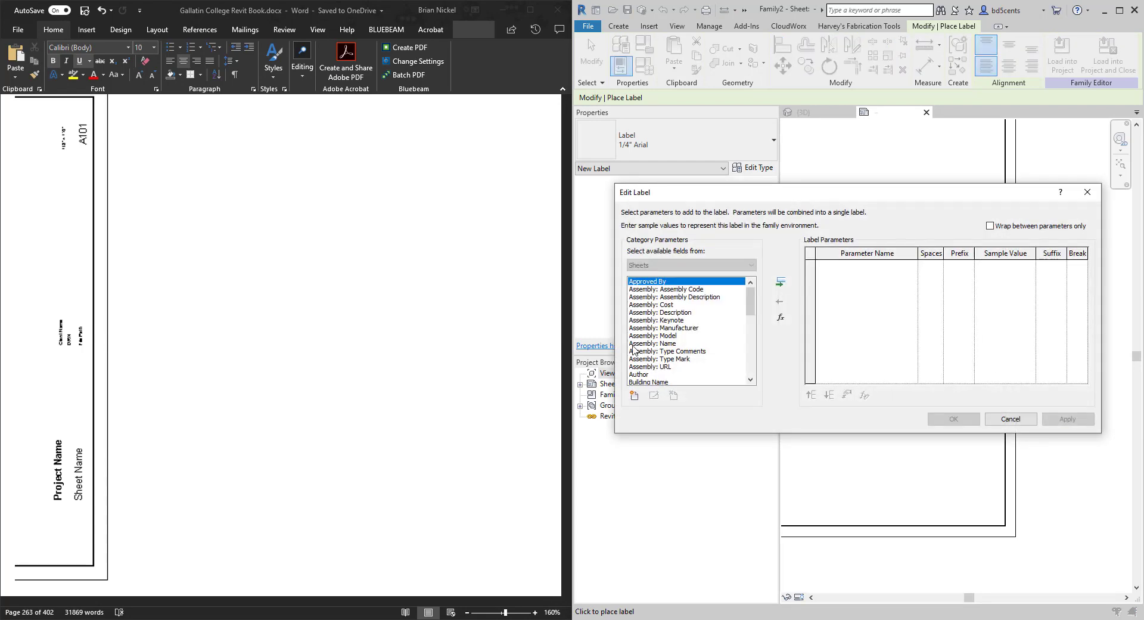
{"action": "scroll", "coordinate": [655, 346], "scroll_direction": "down", "scroll_amount": 10}
{"action": "left_click", "coordinate": [656, 344]}
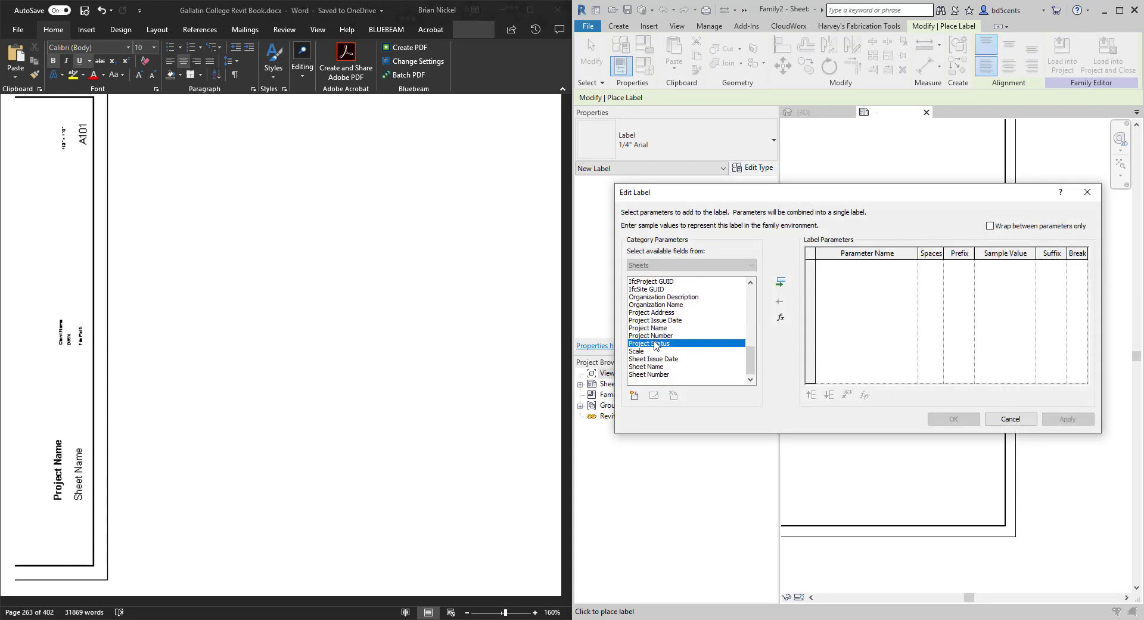
{"action": "left_click", "coordinate": [1010, 419]}
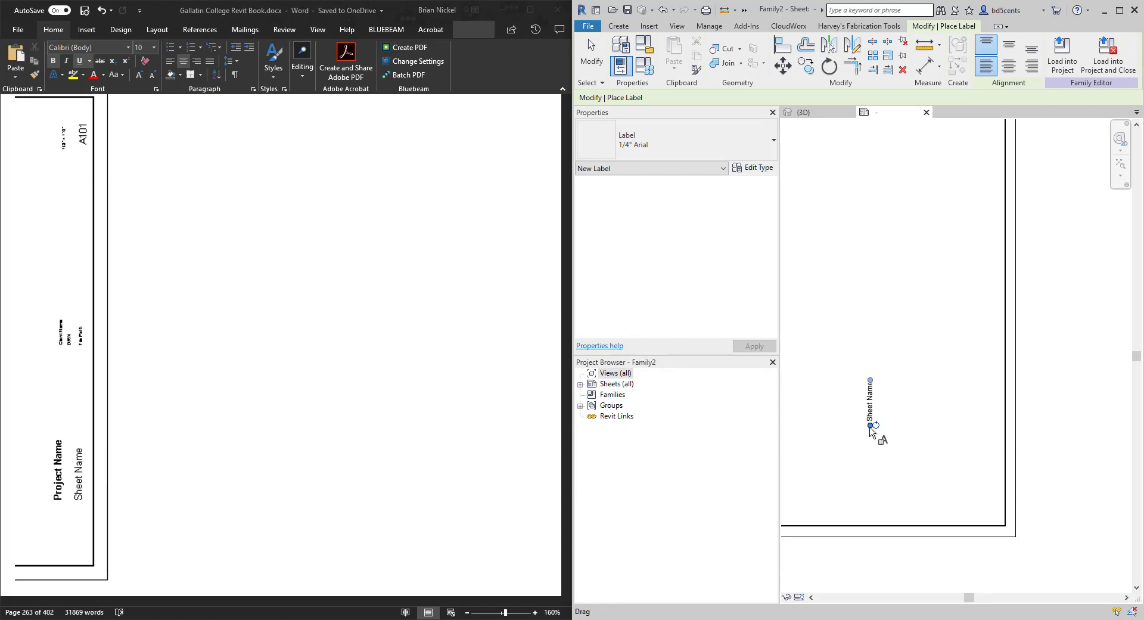
{"action": "left_click", "coordinate": [871, 398]}
{"action": "key", "text": "Escape"}
{"action": "left_click", "coordinate": [843, 426]}
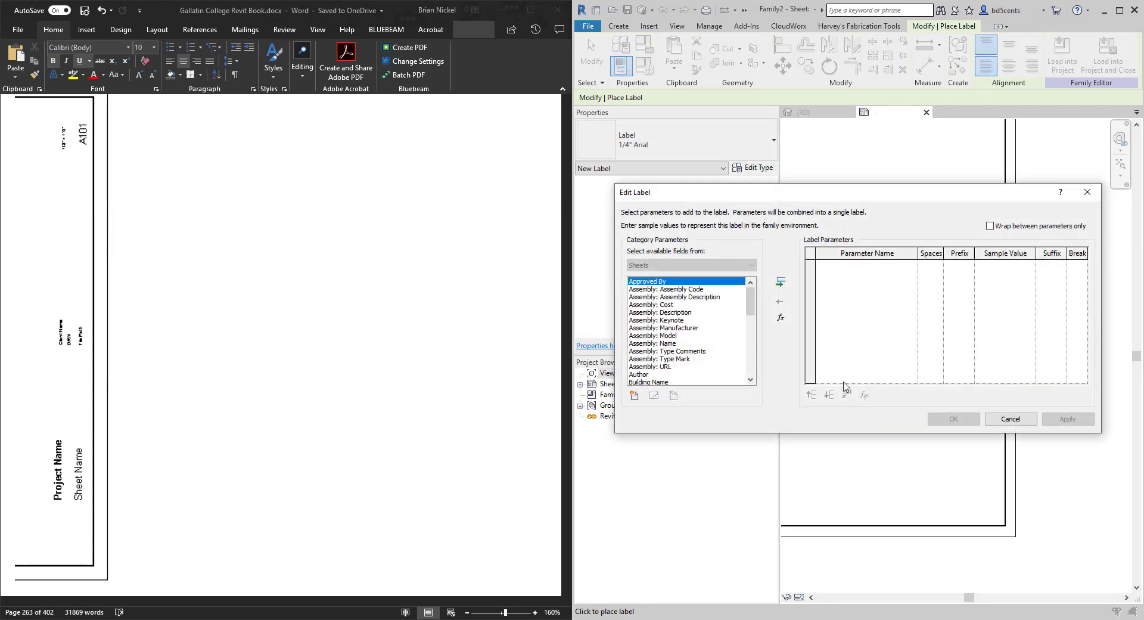
- Add a Project Name label and give it the 1/4" Arial Bold type
{"action": "scroll", "coordinate": [699, 320], "scroll_direction": "down", "scroll_amount": 9}
{"action": "left_click", "coordinate": [653, 298]}
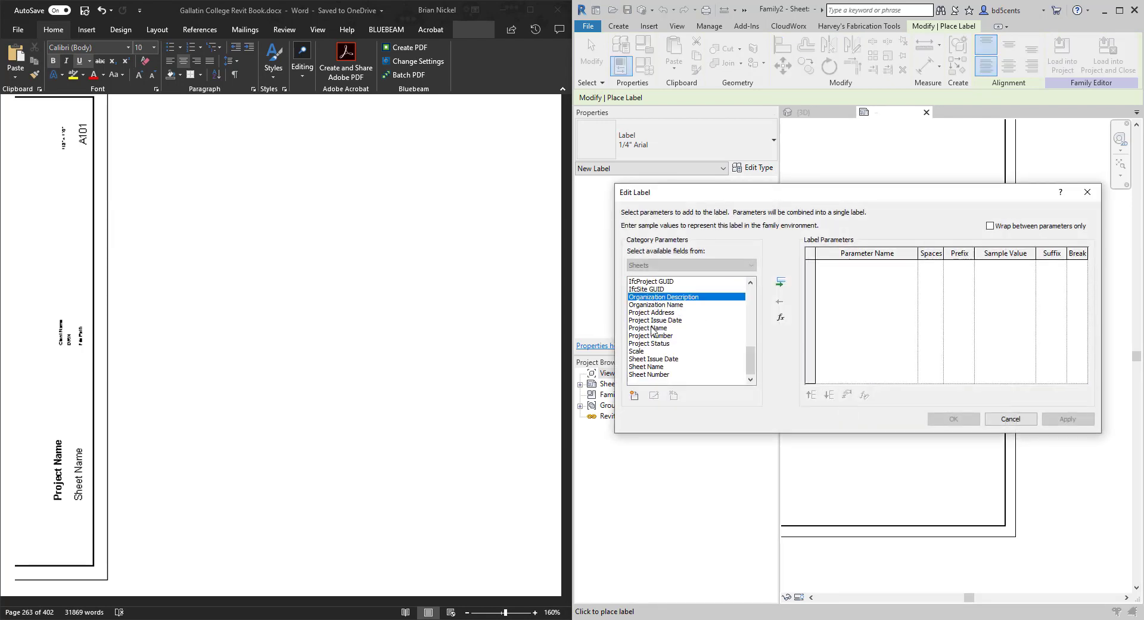
{"action": "left_click", "coordinate": [652, 327]}
{"action": "left_click", "coordinate": [780, 281]}
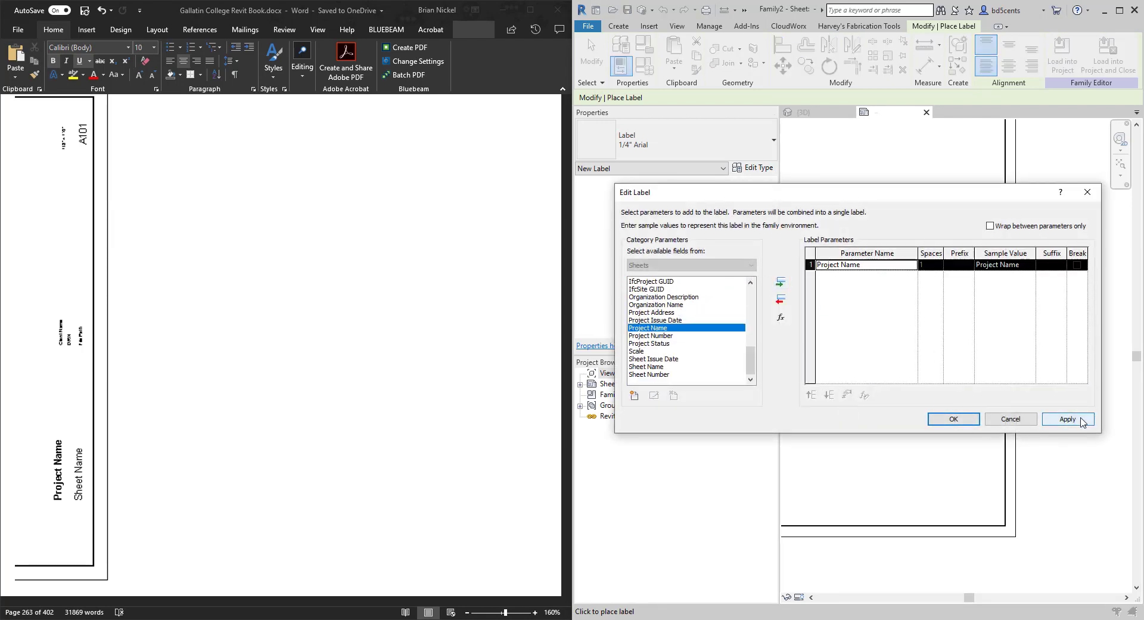
{"action": "left_click", "coordinate": [1054, 420]}
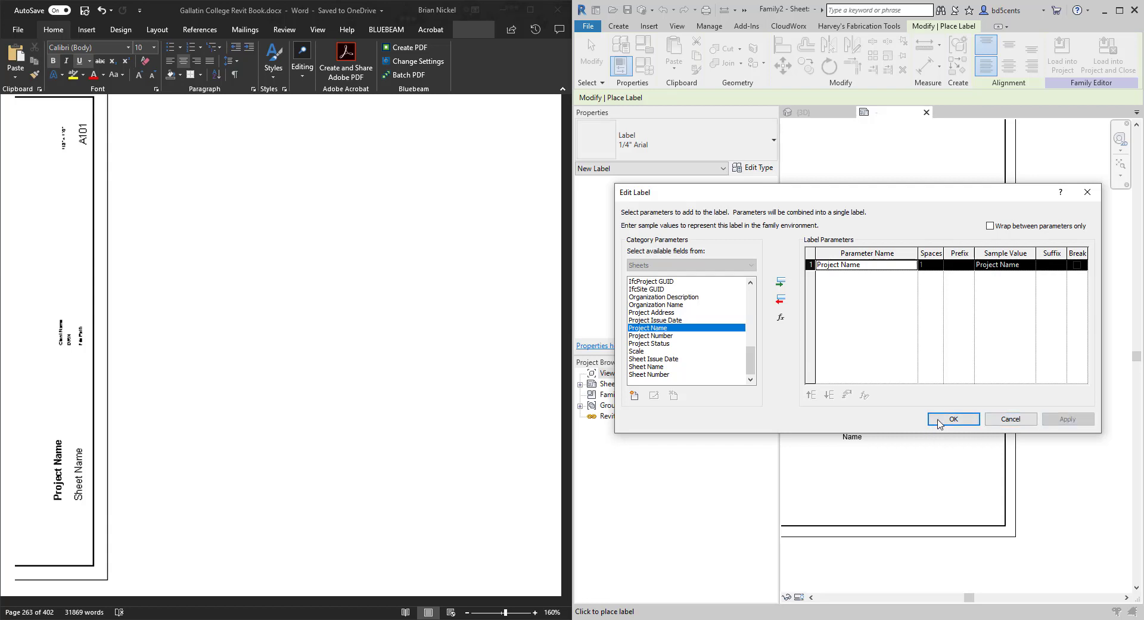
{"action": "left_click", "coordinate": [942, 420]}
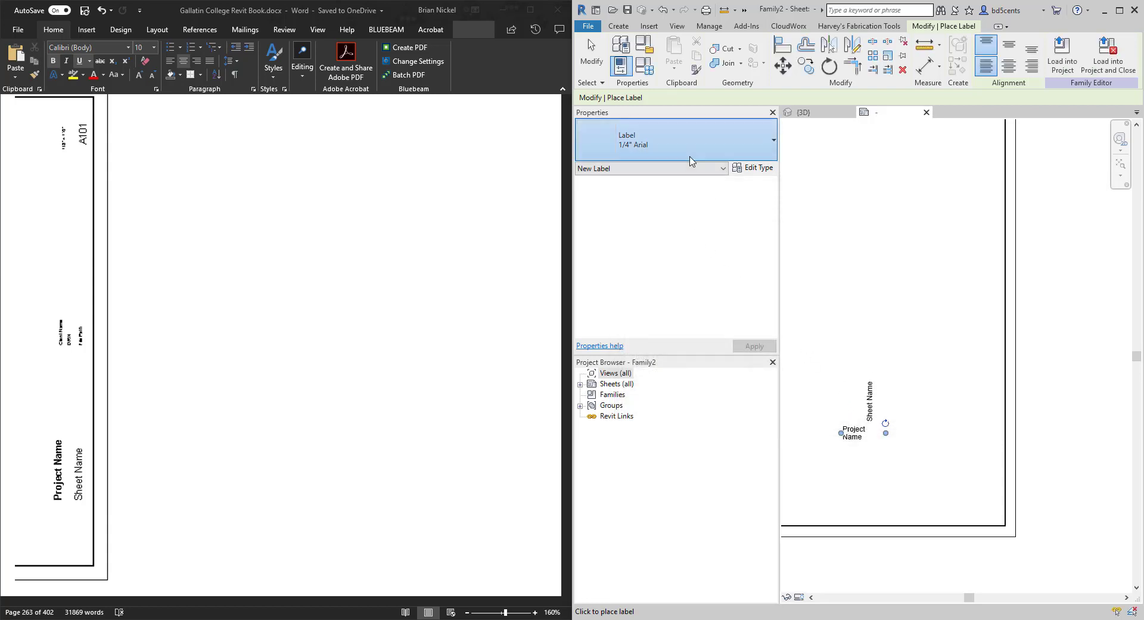
{"action": "left_click", "coordinate": [688, 146]}
{"action": "left_click", "coordinate": [622, 212]}
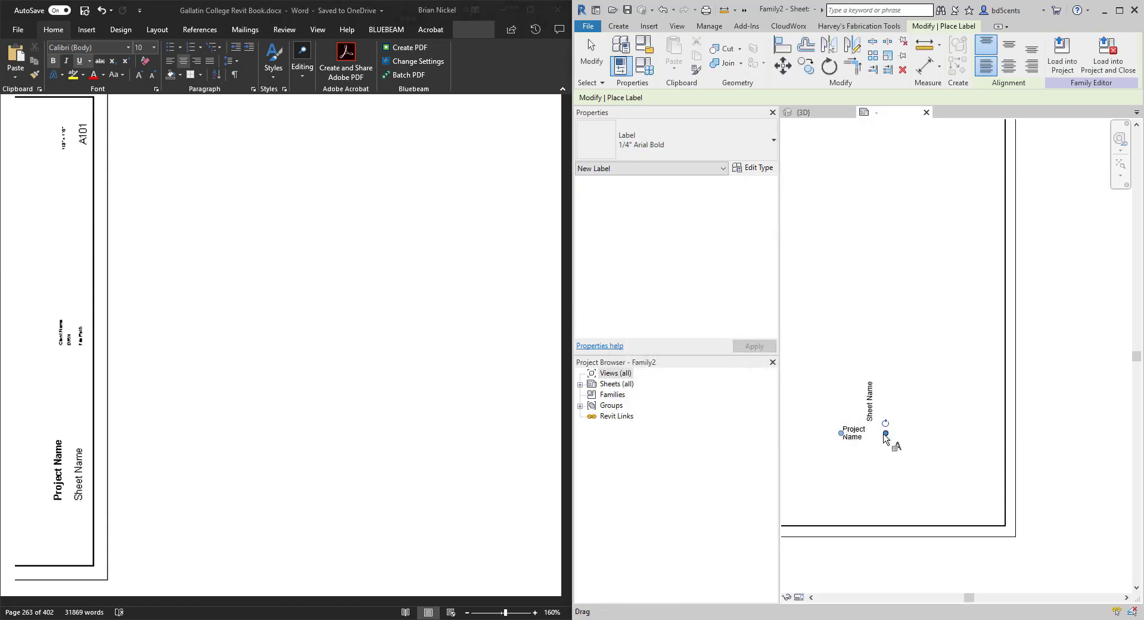
- Rotate the Project Name label vertical and move it beside Sheet Name
{"action": "left_click_drag", "start_coordinate": [885, 433], "coordinate": [858, 387]}
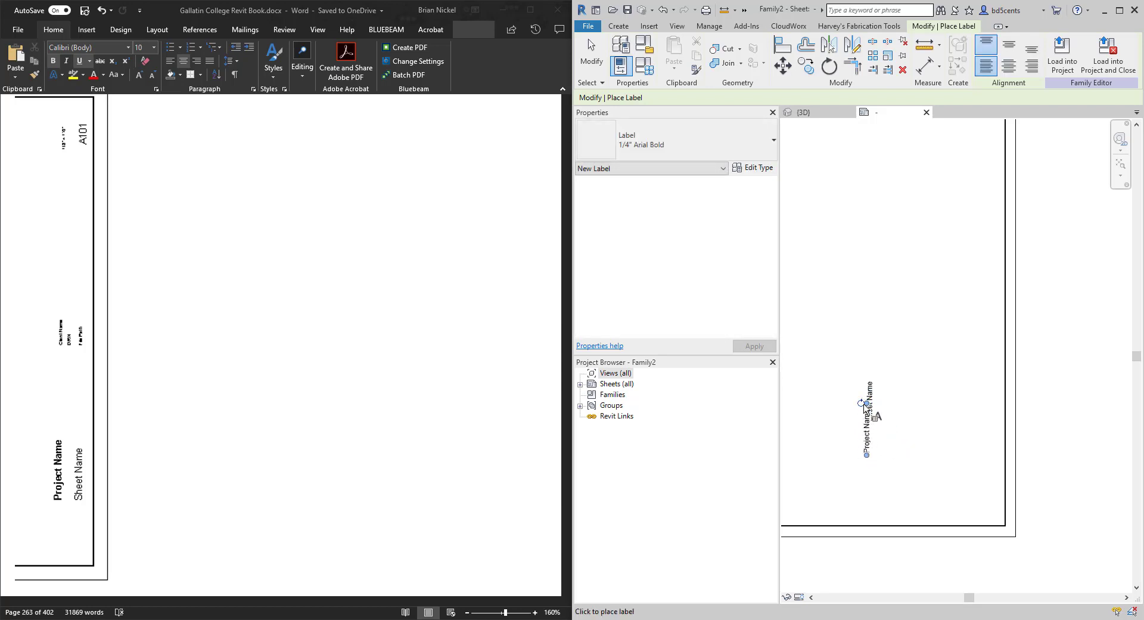
{"action": "scroll", "coordinate": [876, 420], "scroll_direction": "up", "scroll_amount": 2}
{"action": "scroll", "coordinate": [876, 420], "scroll_direction": "down", "scroll_amount": 1}
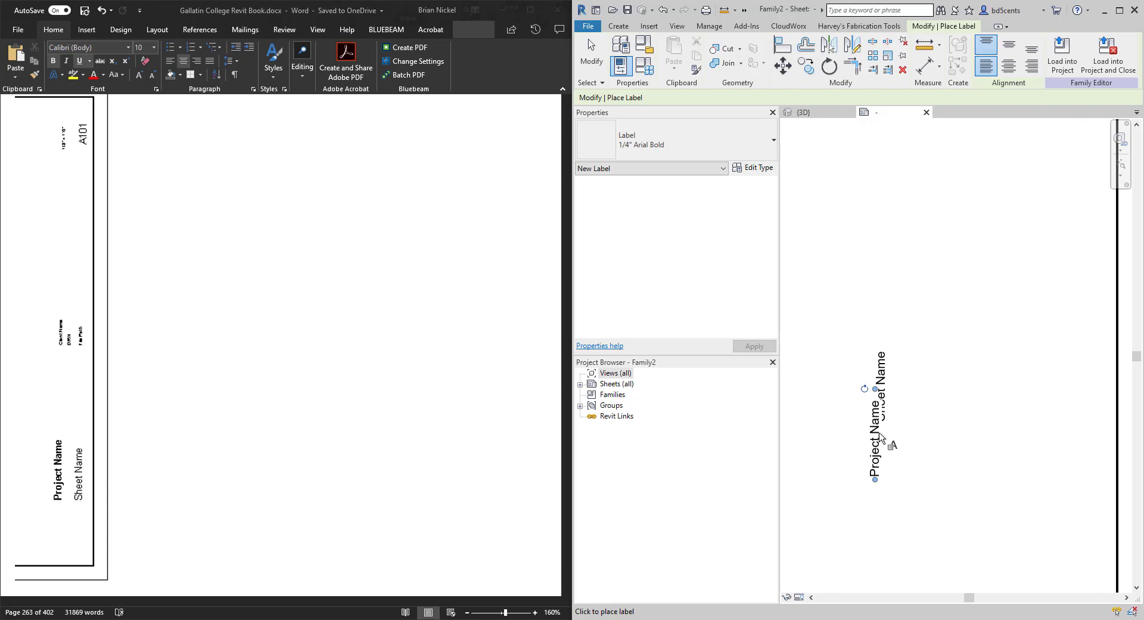
{"action": "key", "text": "Escape"}
{"action": "key", "text": "Escape"}
{"action": "left_click", "coordinate": [874, 450]}
{"action": "left_click_drag", "start_coordinate": [875, 451], "coordinate": [871, 400]}
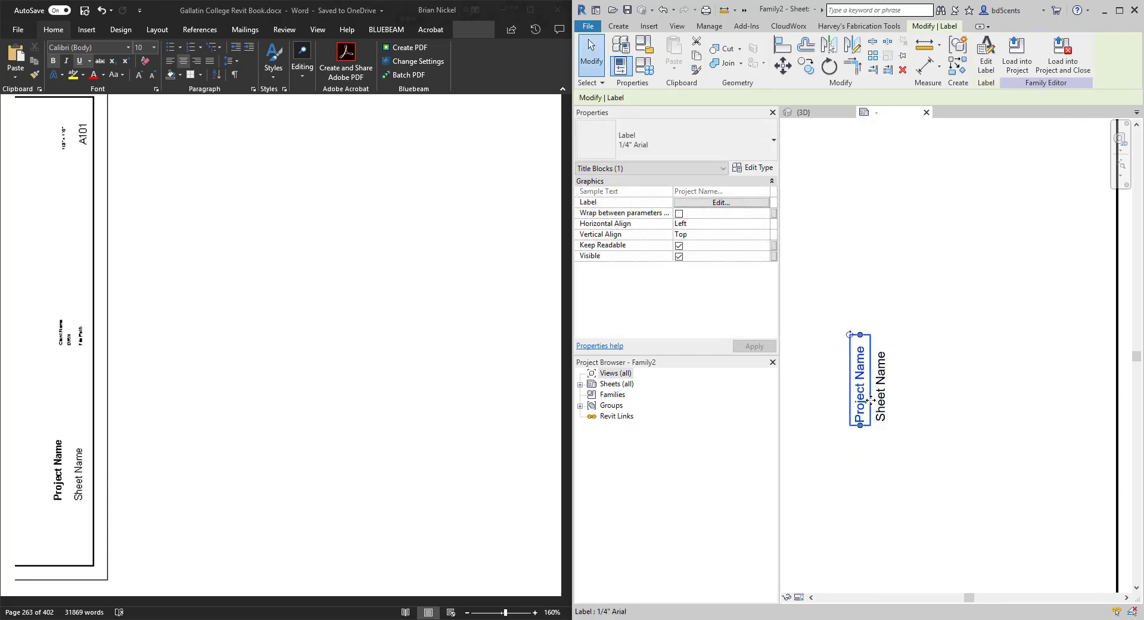
- Set the Project Name label's type to 1/4" Arial Bold
{"action": "left_click", "coordinate": [894, 487]}
{"action": "scroll", "coordinate": [795, 435], "scroll_direction": "up", "scroll_amount": 3}
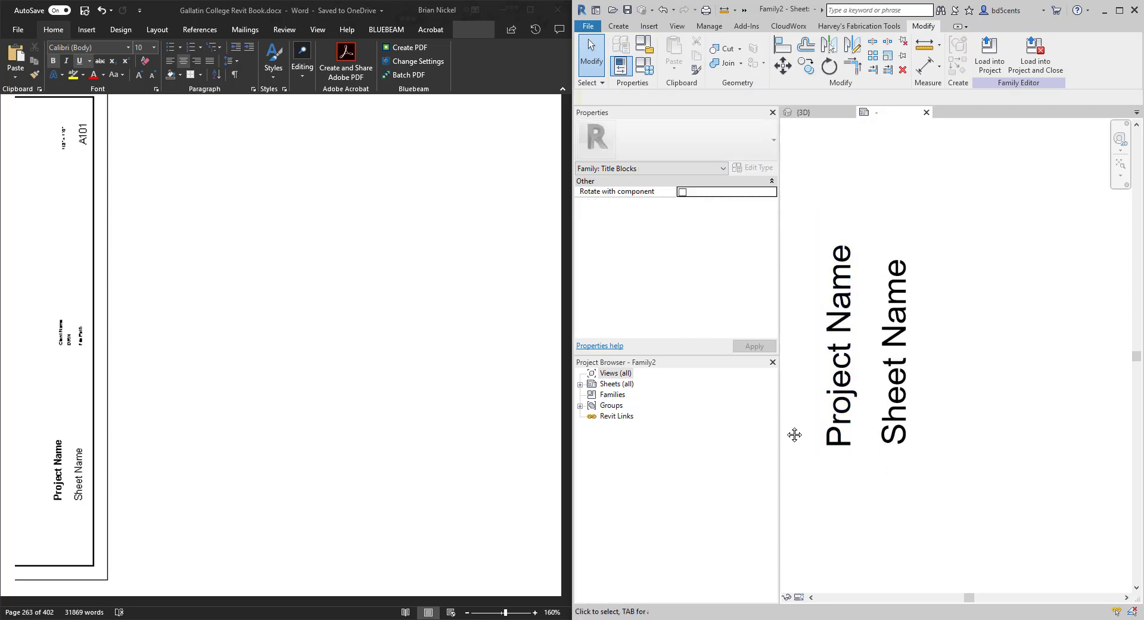
{"action": "scroll", "coordinate": [794, 434], "scroll_direction": "up", "scroll_amount": 2}
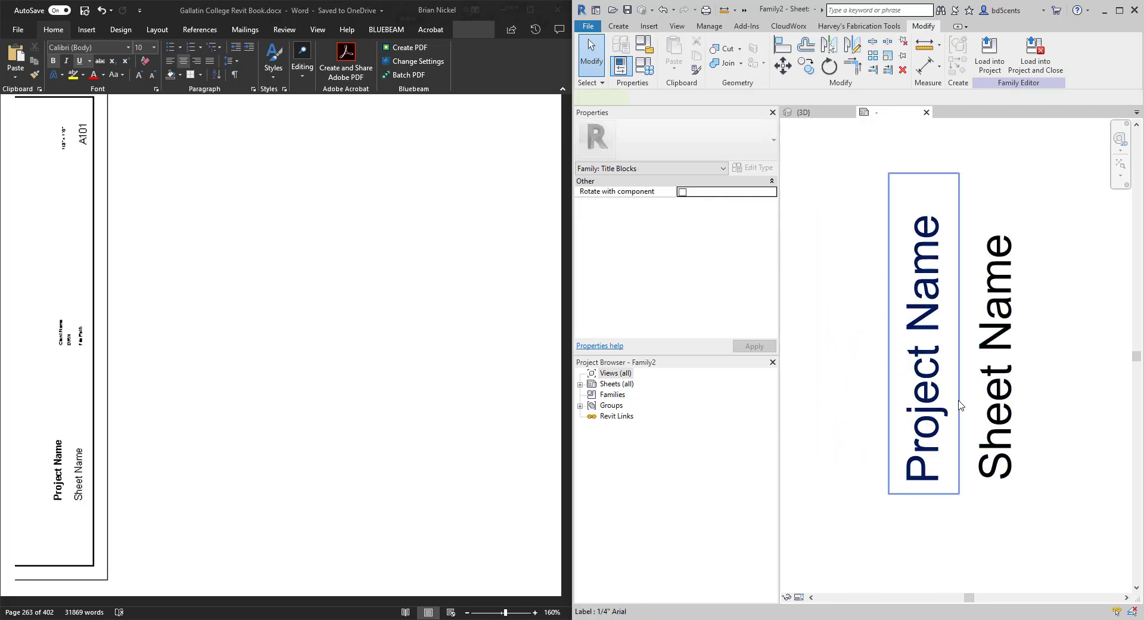
{"action": "left_click", "coordinate": [960, 405]}
{"action": "left_click", "coordinate": [685, 140]}
{"action": "left_click", "coordinate": [709, 212]}
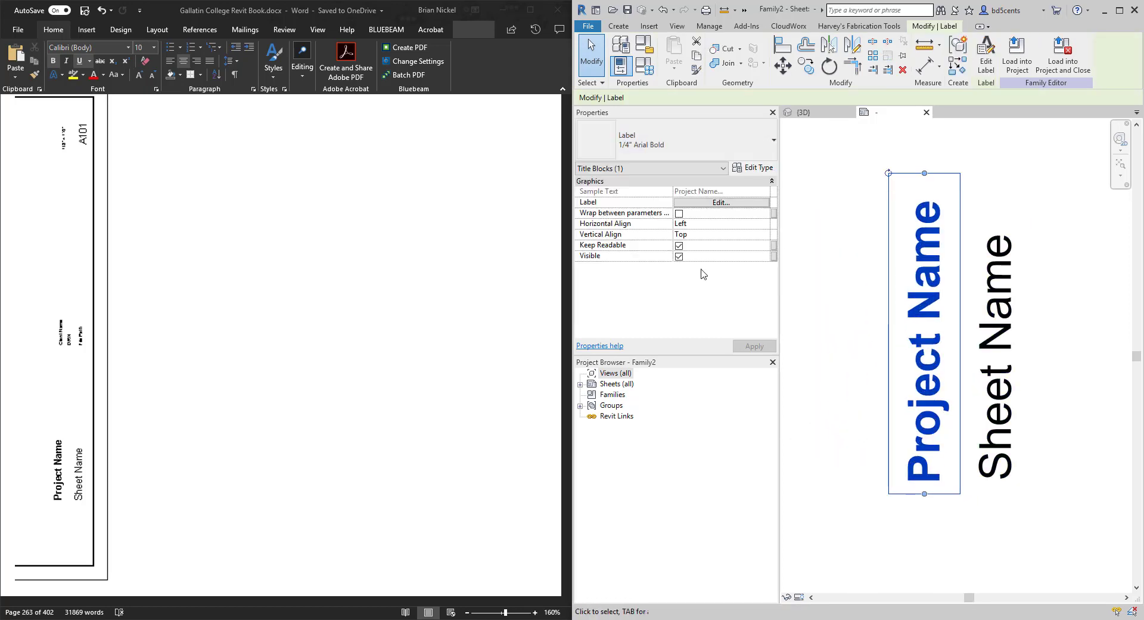
- Set the Sheet Name label to regular 1/4" Arial and verify both labels' types
{"action": "left_click", "coordinate": [830, 435]}
{"action": "scroll", "coordinate": [830, 434], "scroll_direction": "down", "scroll_amount": 3}
{"action": "left_click", "coordinate": [877, 411]}
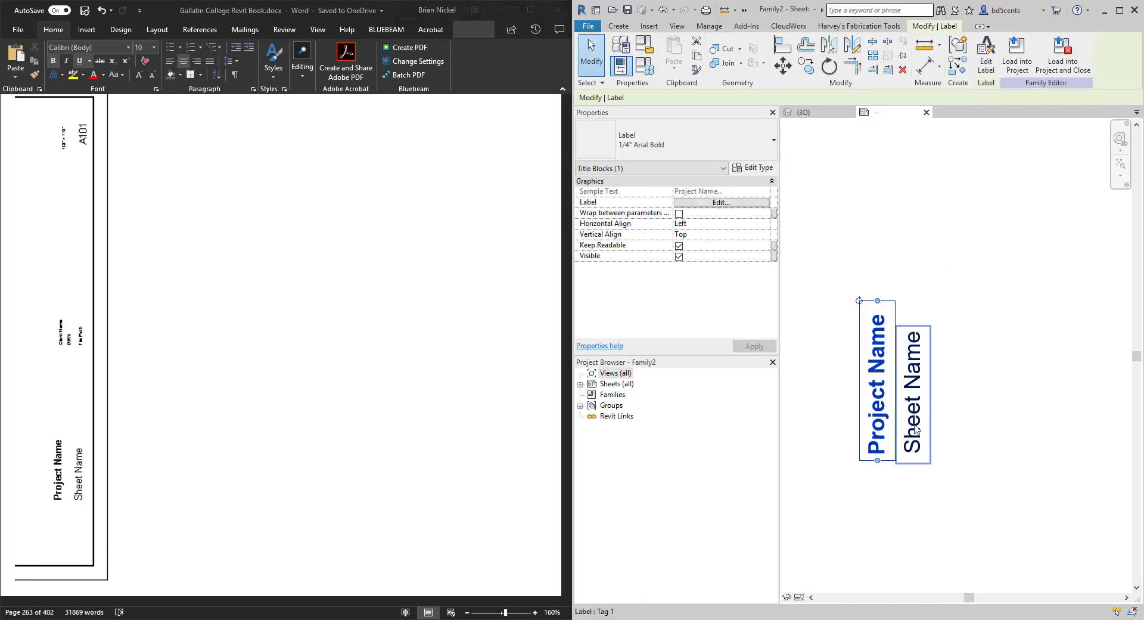
{"action": "left_click", "coordinate": [915, 429]}
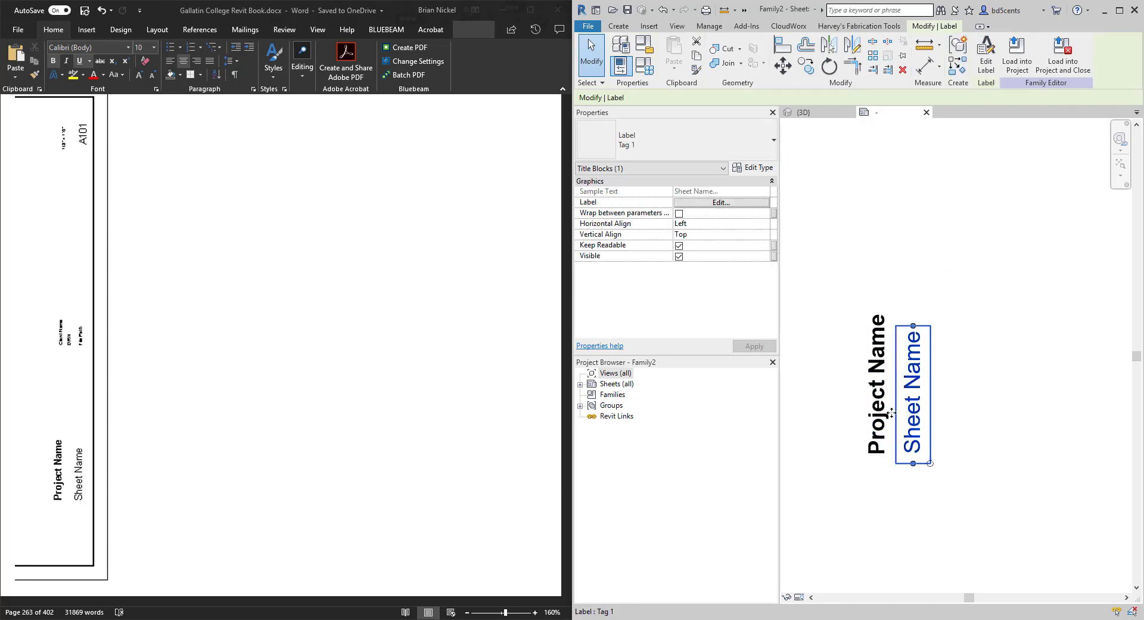
{"action": "left_click", "coordinate": [648, 152]}
{"action": "left_click", "coordinate": [637, 201]}
{"action": "left_click", "coordinate": [933, 258]}
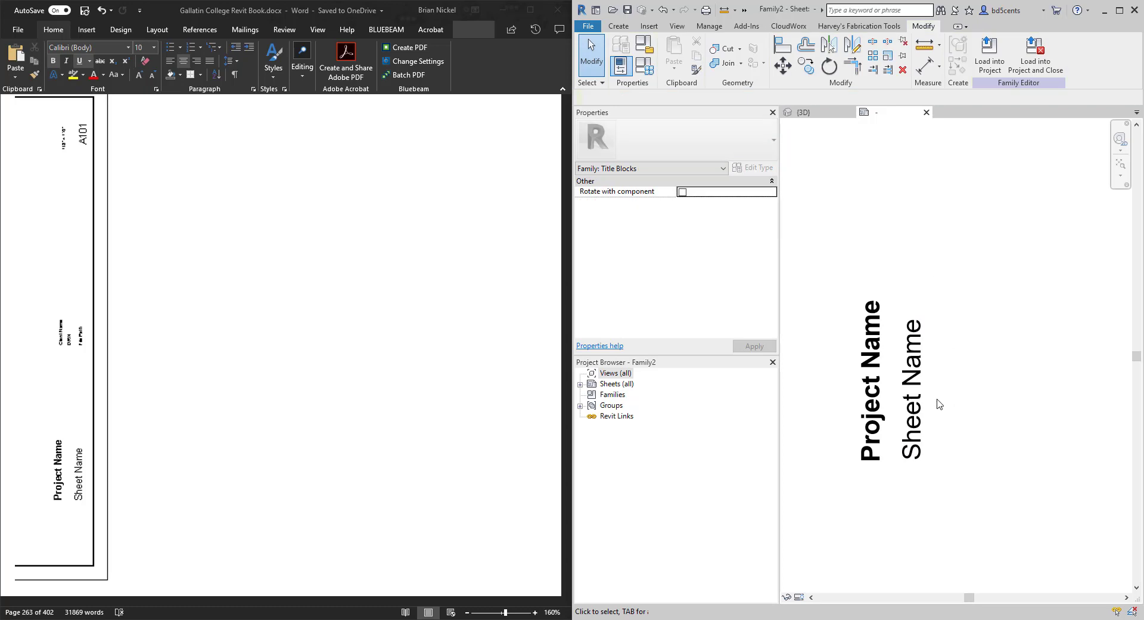
{"action": "left_click", "coordinate": [912, 411]}
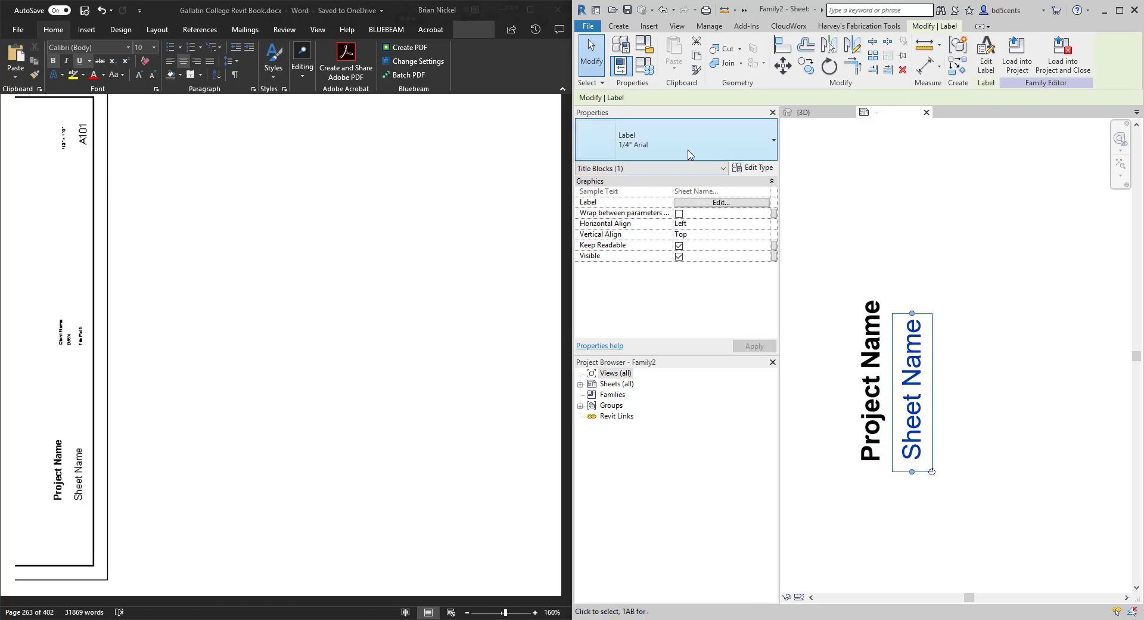
{"action": "left_click", "coordinate": [871, 382]}
{"action": "left_click", "coordinate": [914, 368]}
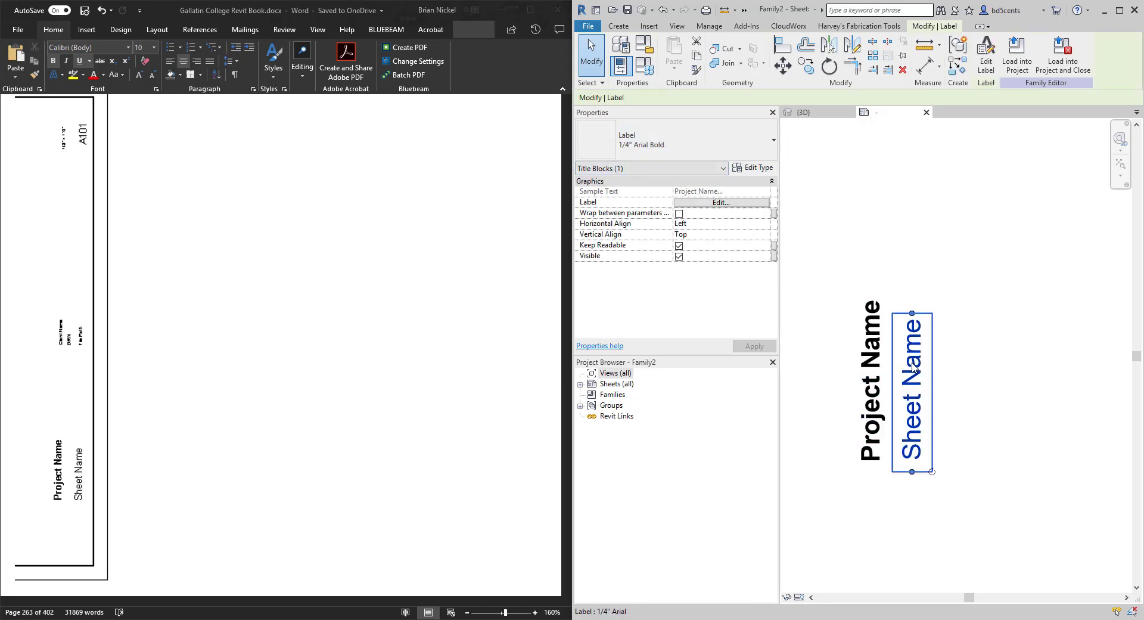
{"action": "left_click", "coordinate": [857, 257]}
- Pan and zoom out to bring the title block border into view
{"action": "middle_click_drag", "start_coordinate": [857, 257], "coordinate": [882, 273]}
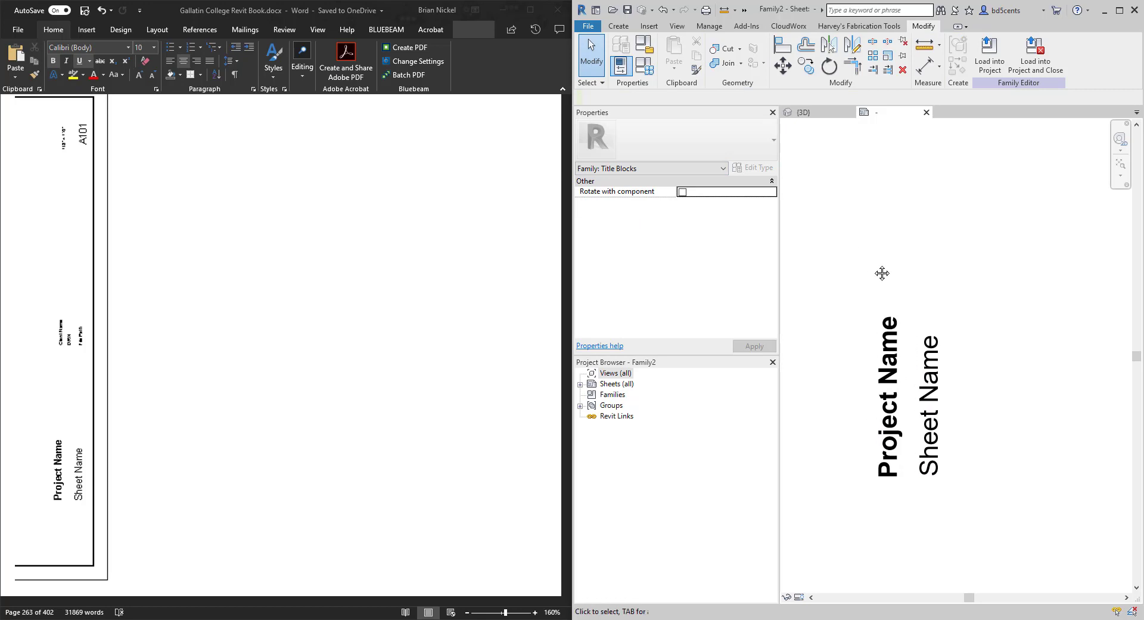
{"action": "scroll", "coordinate": [874, 272], "scroll_direction": "down", "scroll_amount": 1}
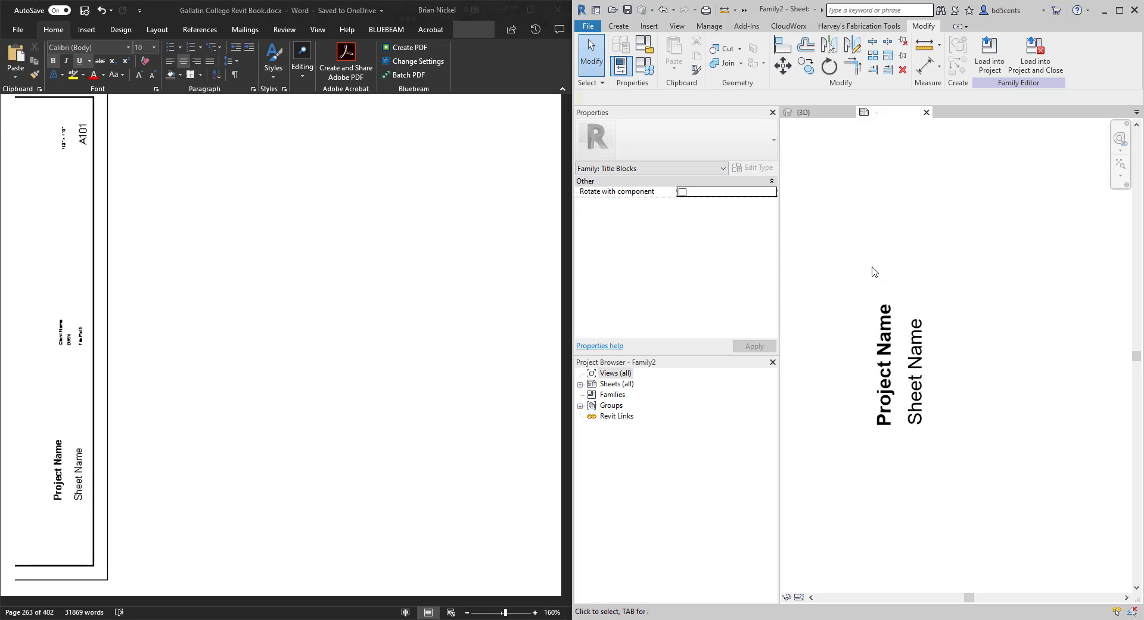
{"action": "scroll", "coordinate": [873, 272], "scroll_direction": "down", "scroll_amount": 2}
{"action": "middle_click_drag", "start_coordinate": [874, 273], "coordinate": [897, 379]}
{"action": "scroll", "coordinate": [823, 264], "scroll_direction": "down", "scroll_amount": 2}
{"action": "left_click", "coordinate": [619, 26]}
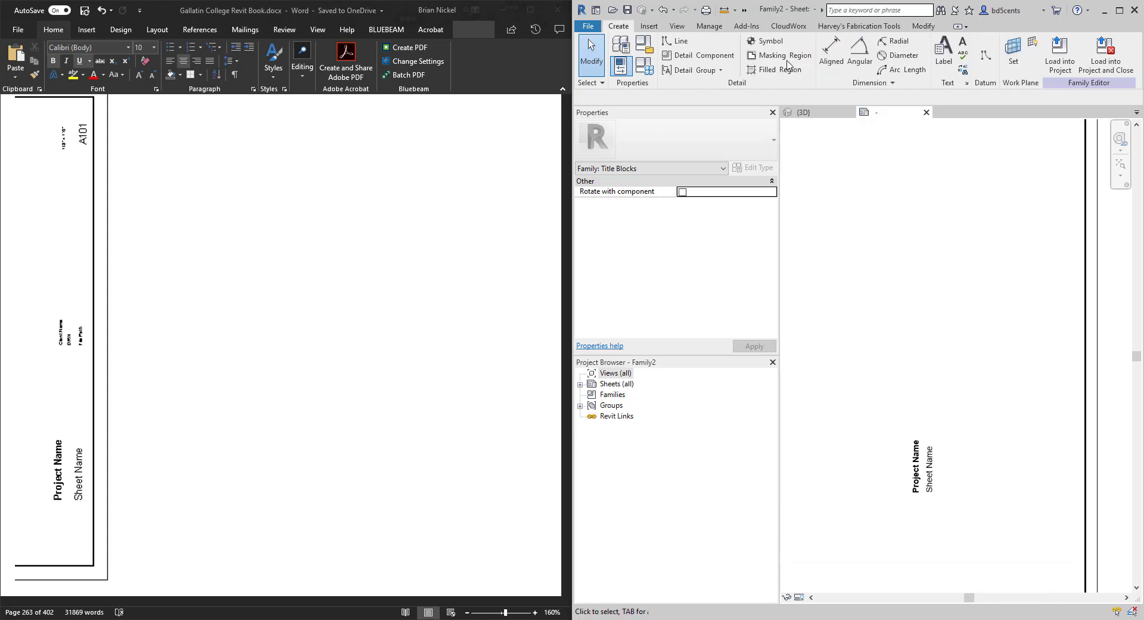
- Place a Sheet Number label reading A101 on the sheet
{"action": "left_click", "coordinate": [946, 55]}
{"action": "left_click", "coordinate": [932, 294]}
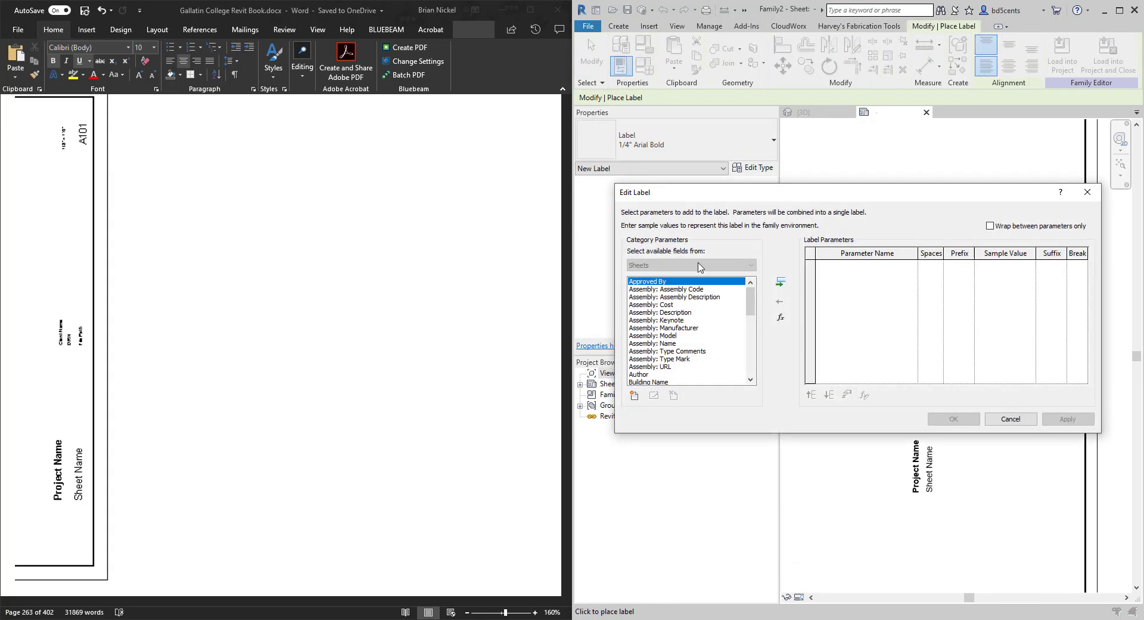
{"action": "scroll", "coordinate": [683, 335], "scroll_direction": "down", "scroll_amount": 5}
{"action": "left_click", "coordinate": [654, 374]}
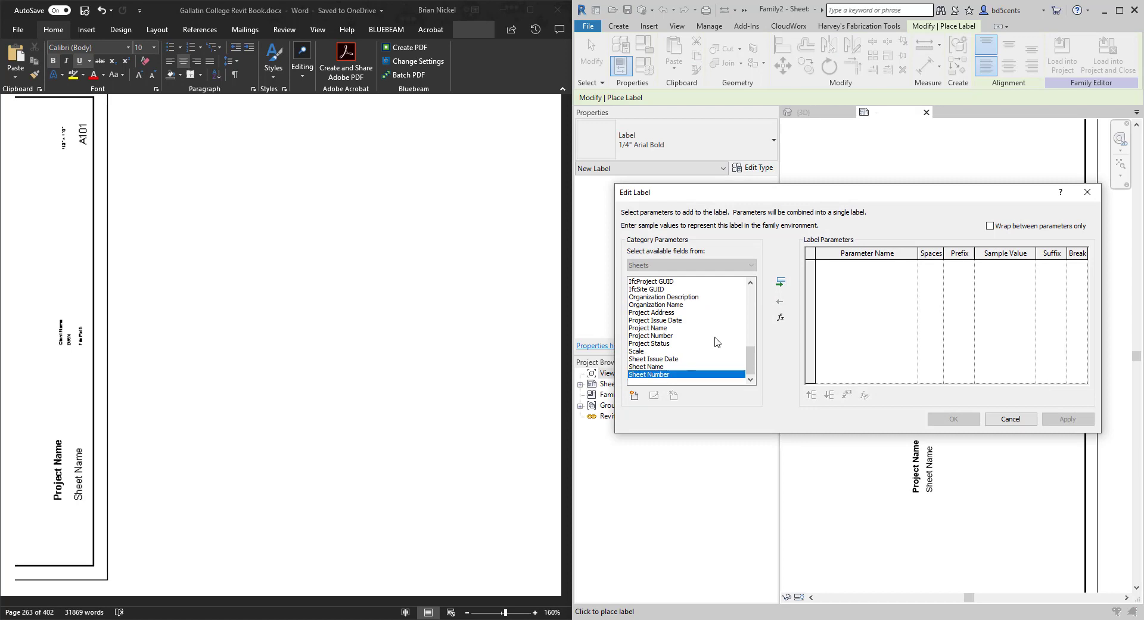
{"action": "left_click", "coordinate": [780, 283]}
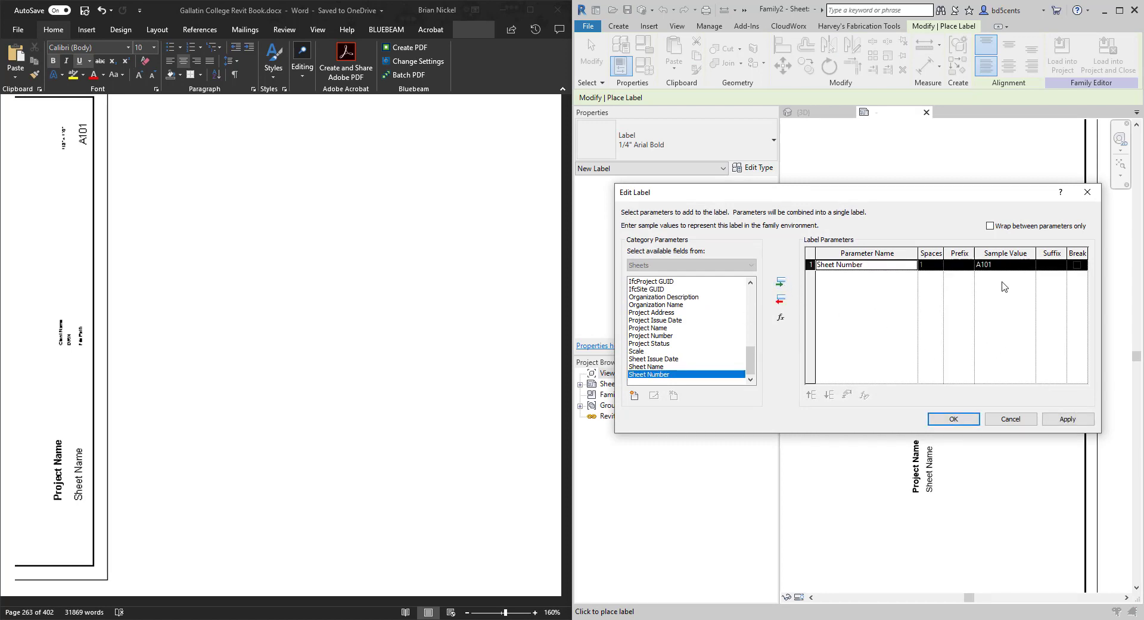
{"action": "left_click", "coordinate": [953, 419]}
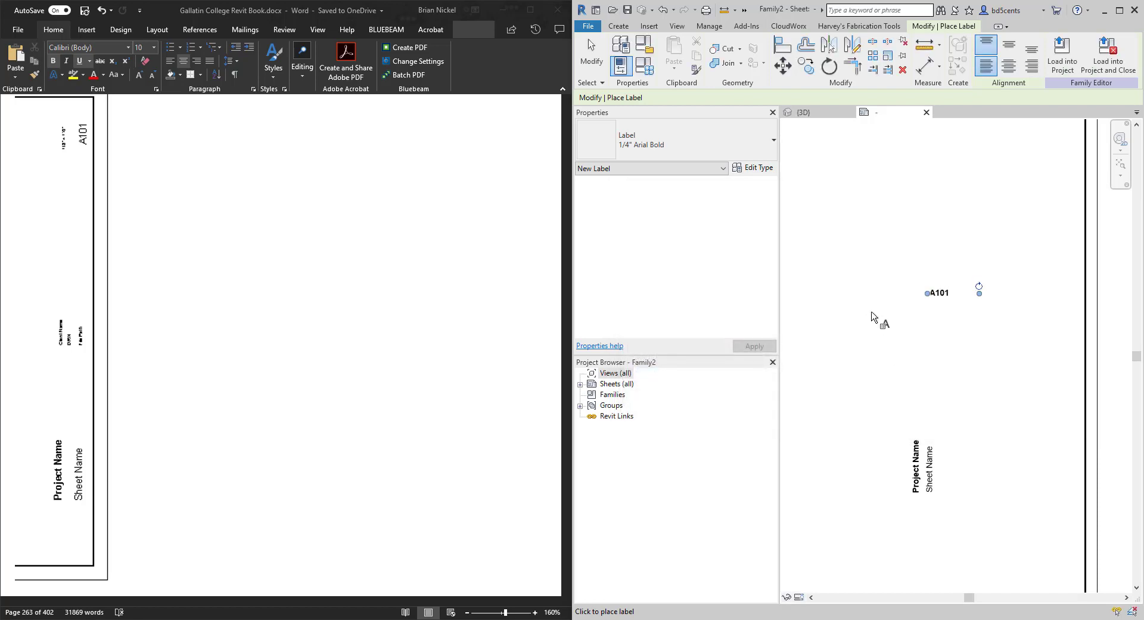
{"action": "left_click", "coordinate": [687, 134]}
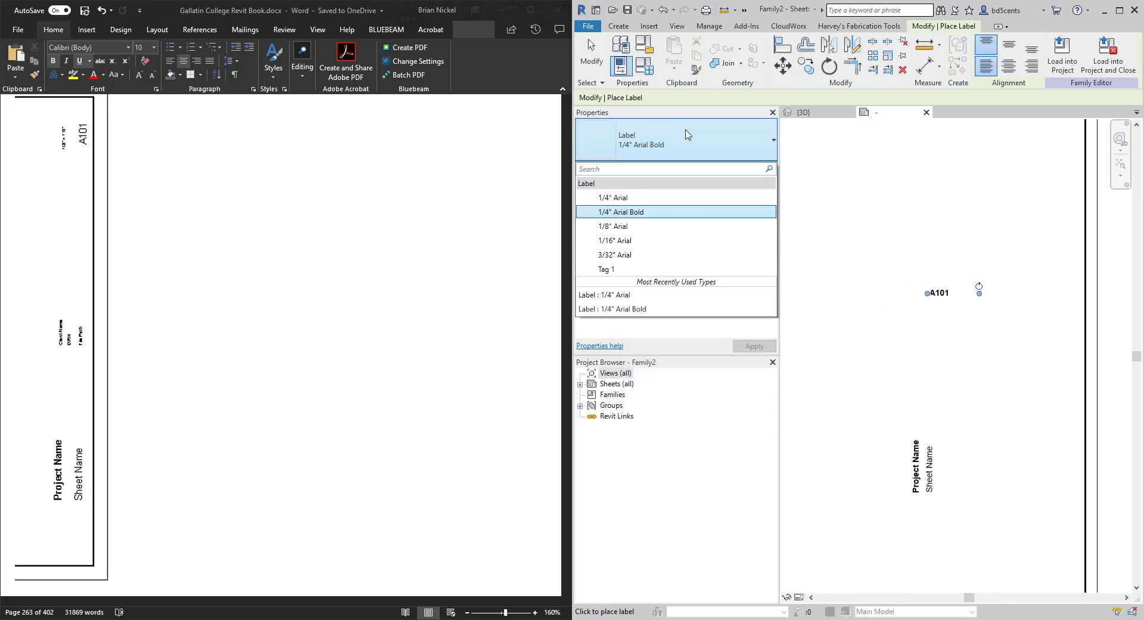
{"action": "left_click", "coordinate": [658, 198]}
{"action": "left_click", "coordinate": [938, 273]}
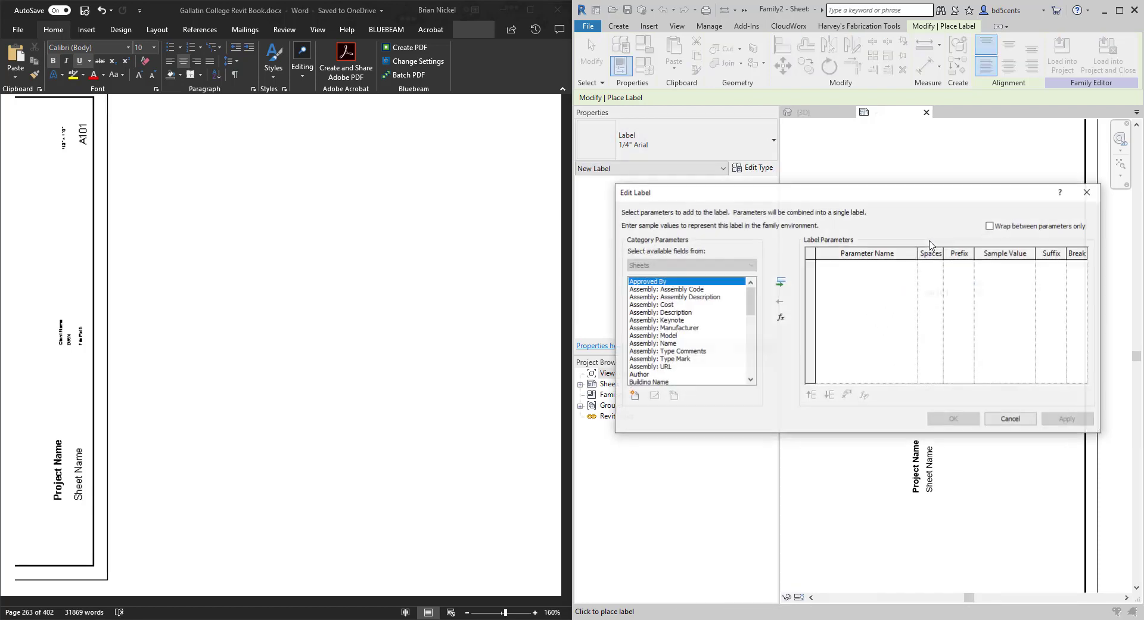
{"action": "left_click", "coordinate": [1016, 417]}
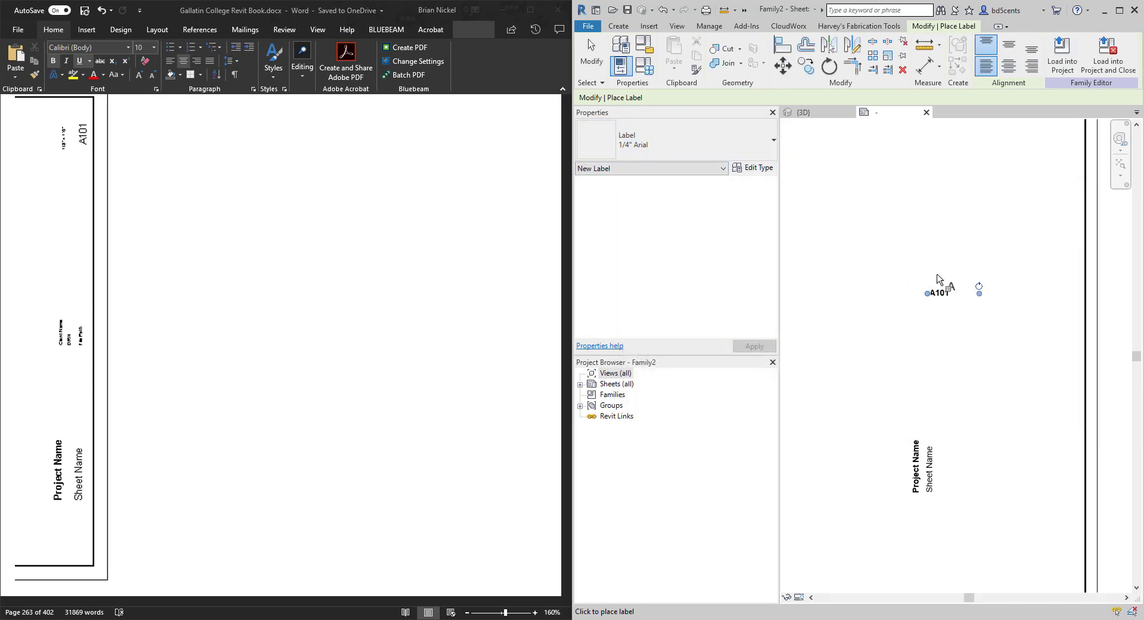
{"action": "key", "text": "Escape"}
- Change the A101 label's type to 1/4" Arial
{"action": "left_click", "coordinate": [945, 296]}
{"action": "left_click", "coordinate": [681, 157]}
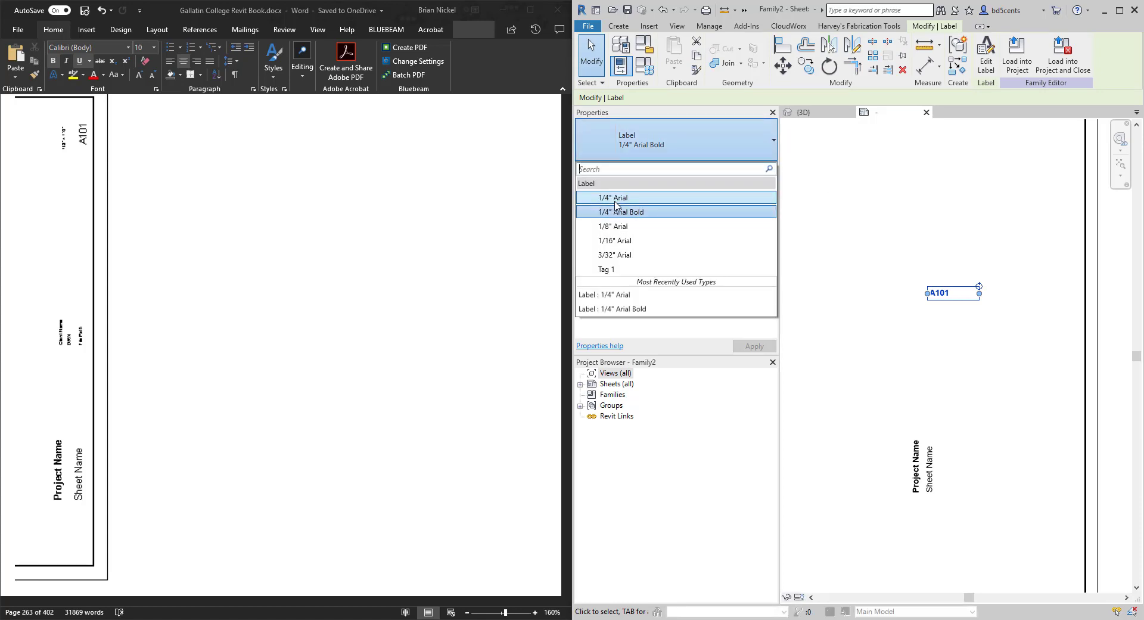
{"action": "left_click", "coordinate": [617, 197]}
{"action": "key", "text": "Escape"}
{"action": "left_click", "coordinate": [945, 298]}
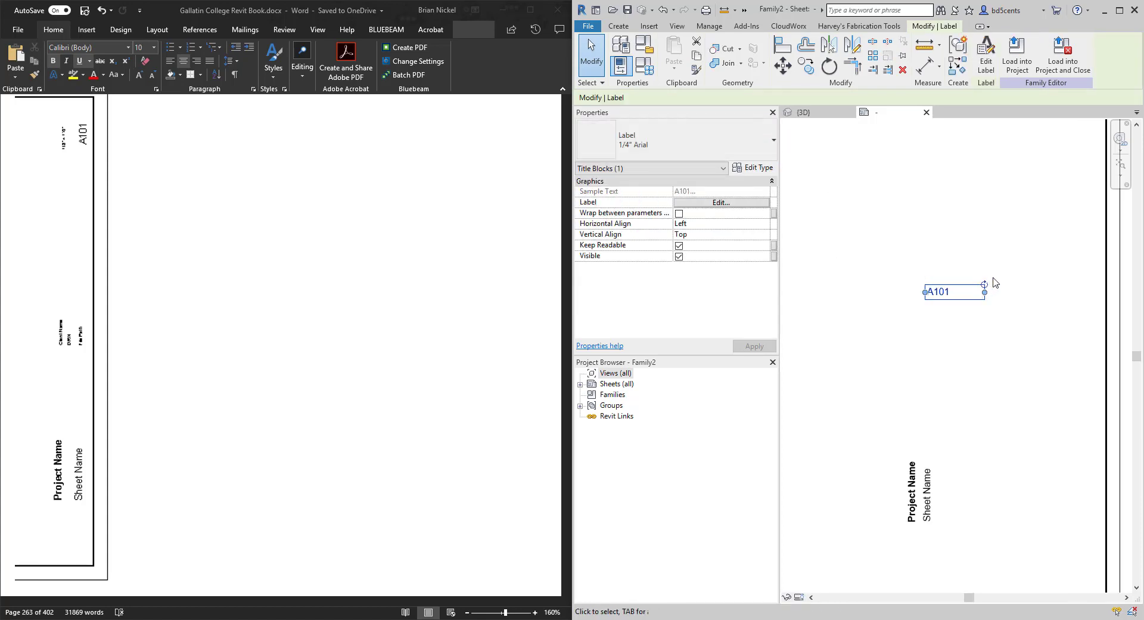
{"action": "left_click", "coordinate": [904, 265]}
{"action": "left_click", "coordinate": [956, 287]}
- Rotate the A101 label vertical and move it above the Sheet Name label
{"action": "left_click_drag", "start_coordinate": [984, 284], "coordinate": [947, 262]}
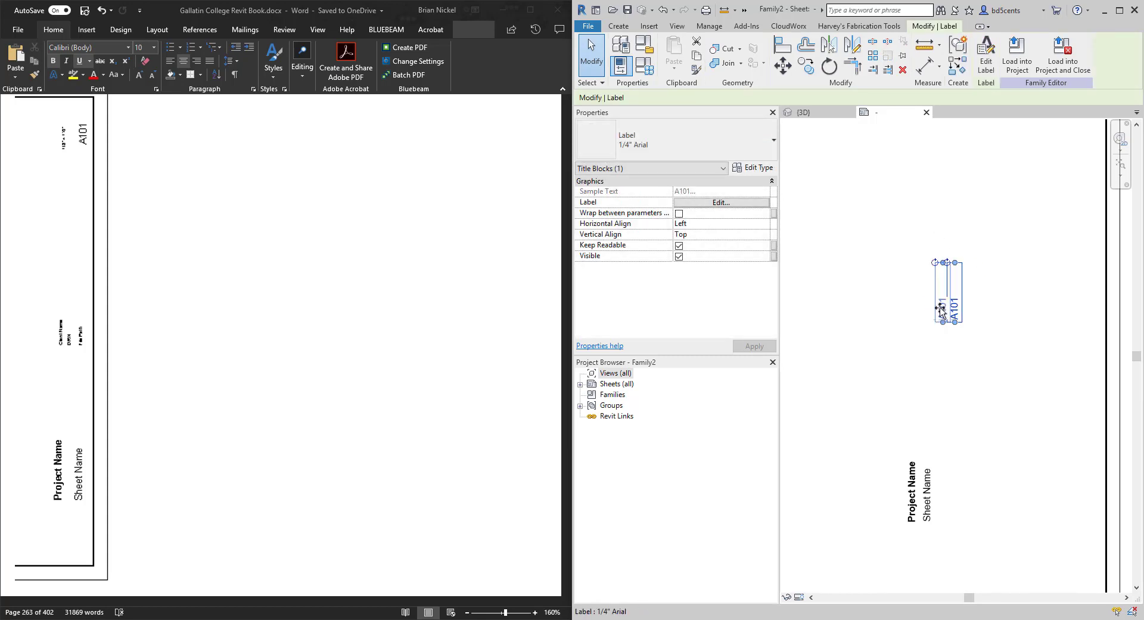
{"action": "left_click_drag", "start_coordinate": [954, 311], "coordinate": [926, 368], "text": "ctrl"}
{"action": "scroll", "coordinate": [928, 369], "scroll_direction": "down", "scroll_amount": 4}
{"action": "scroll", "coordinate": [927, 370], "scroll_direction": "up", "scroll_amount": 5}
{"action": "left_click", "coordinate": [942, 392]}
{"action": "scroll", "coordinate": [939, 366], "scroll_direction": "down", "scroll_amount": 3}
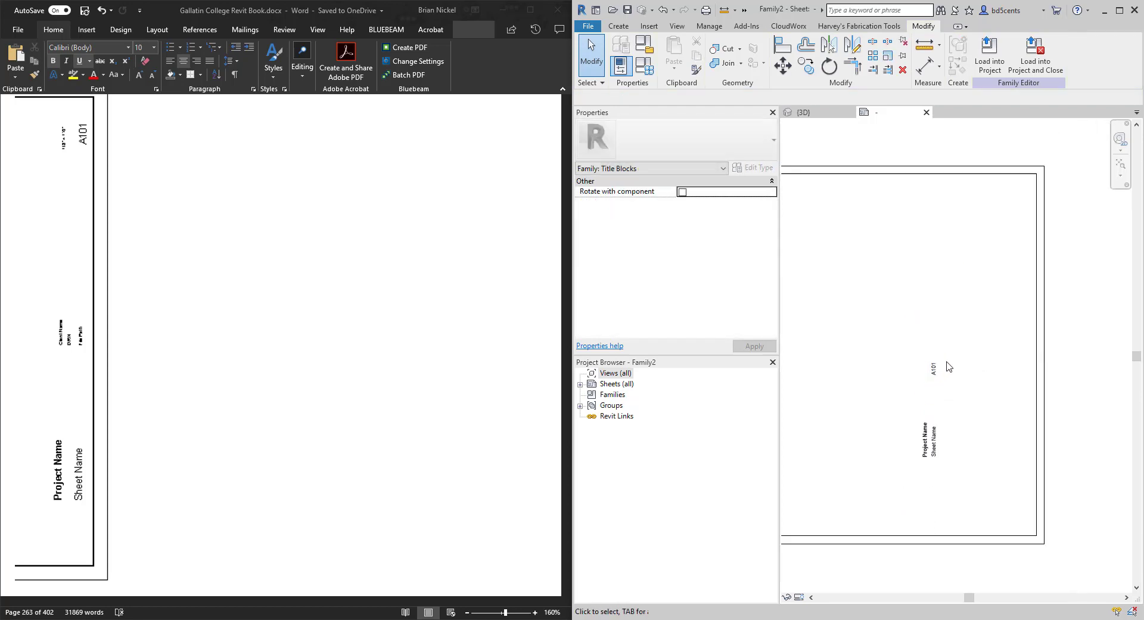
{"action": "scroll", "coordinate": [904, 359], "scroll_direction": "up", "scroll_amount": 3}
{"action": "middle_click_drag", "start_coordinate": [946, 362], "coordinate": [911, 339]}
{"action": "scroll", "coordinate": [908, 339], "scroll_direction": "down", "scroll_amount": 1}
{"action": "middle_click_drag", "start_coordinate": [912, 391], "coordinate": [921, 407]}
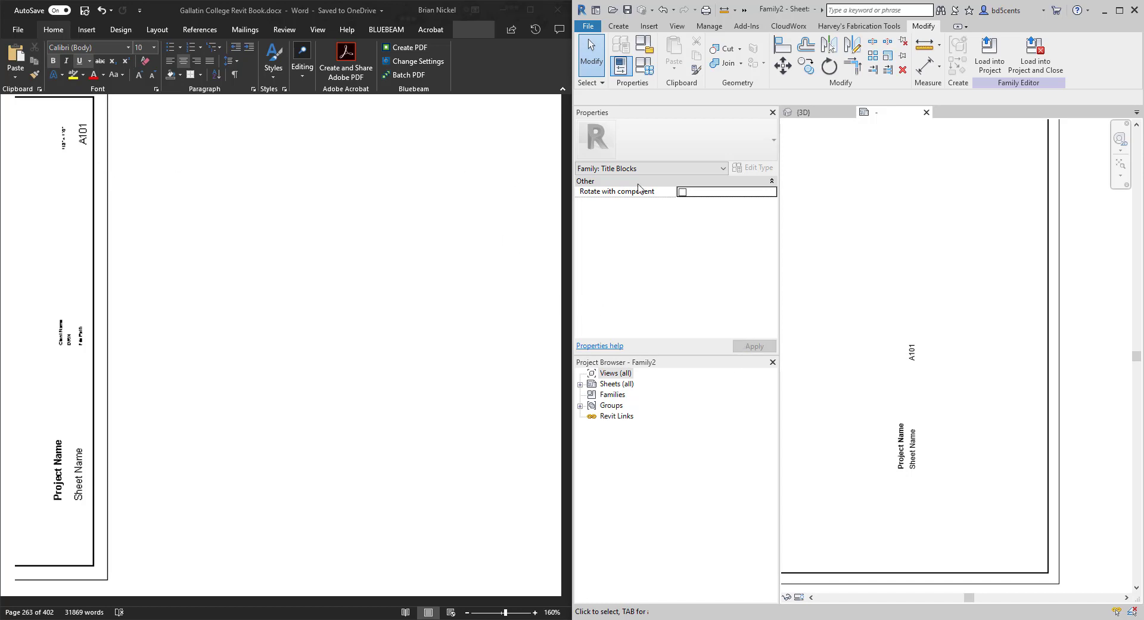
- Place a 3/32" Arial label showing the Scale parameter (1/8" = 1'-0")
{"action": "left_click", "coordinate": [619, 26]}
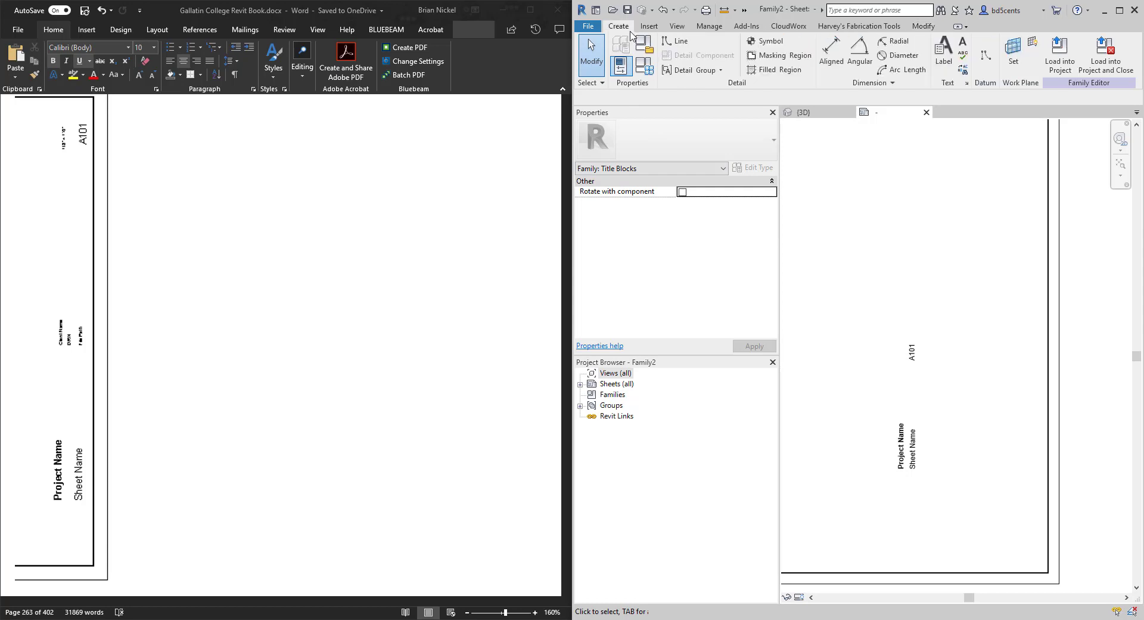
{"action": "left_click", "coordinate": [946, 52]}
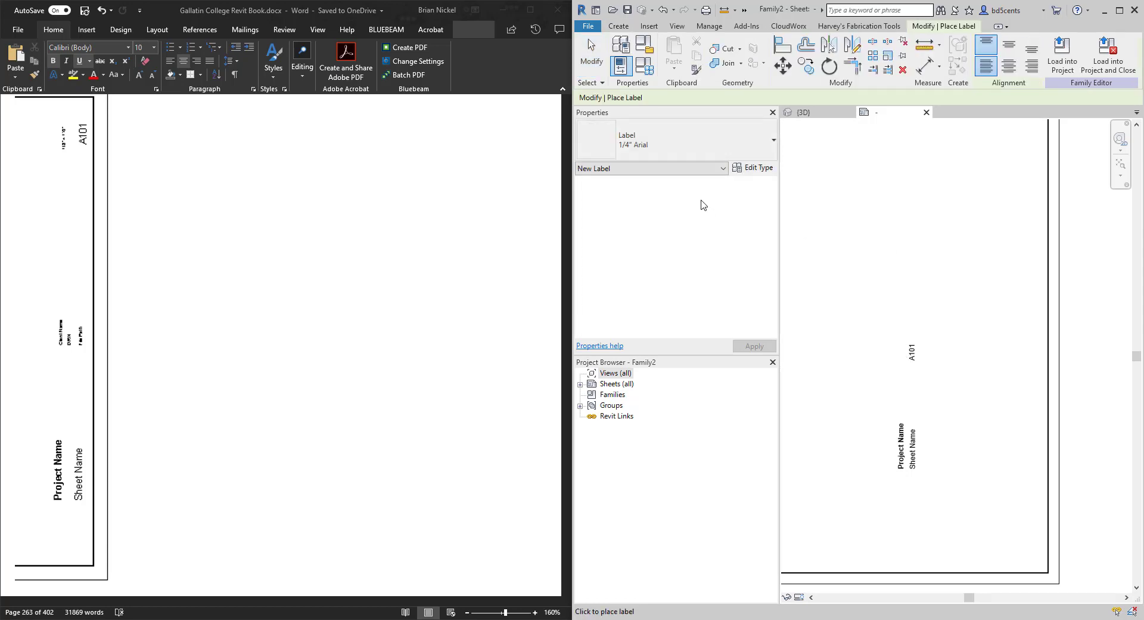
{"action": "left_click", "coordinate": [679, 140]}
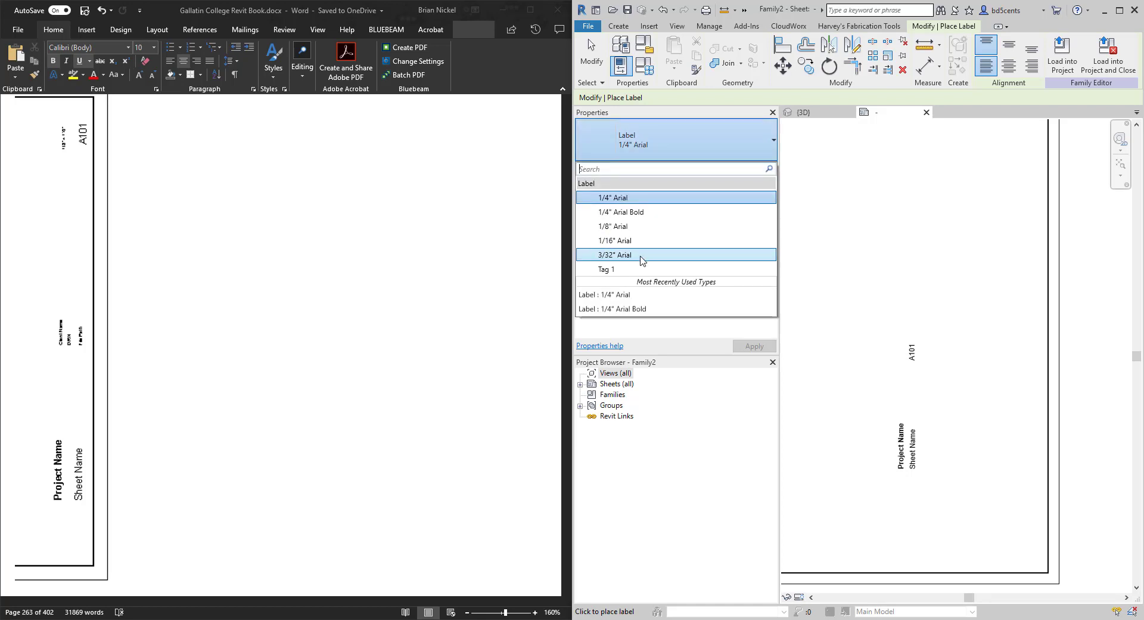
{"action": "left_click", "coordinate": [642, 256]}
{"action": "left_click", "coordinate": [899, 367]}
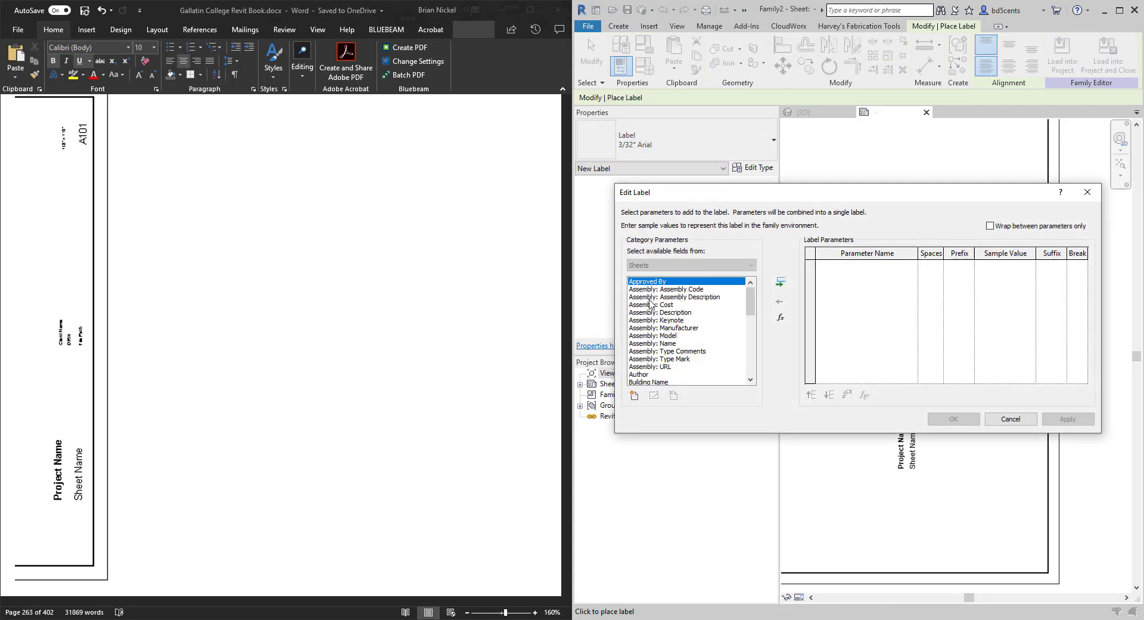
{"action": "scroll", "coordinate": [672, 321], "scroll_direction": "down", "scroll_amount": 10}
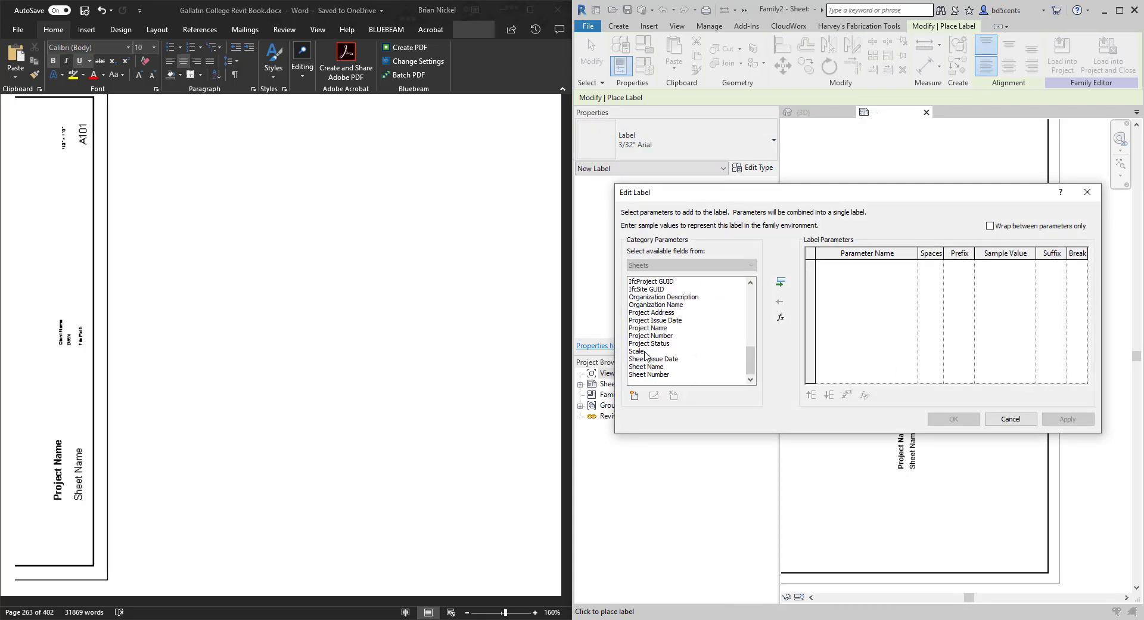
{"action": "left_click", "coordinate": [643, 351]}
{"action": "left_click", "coordinate": [780, 282]}
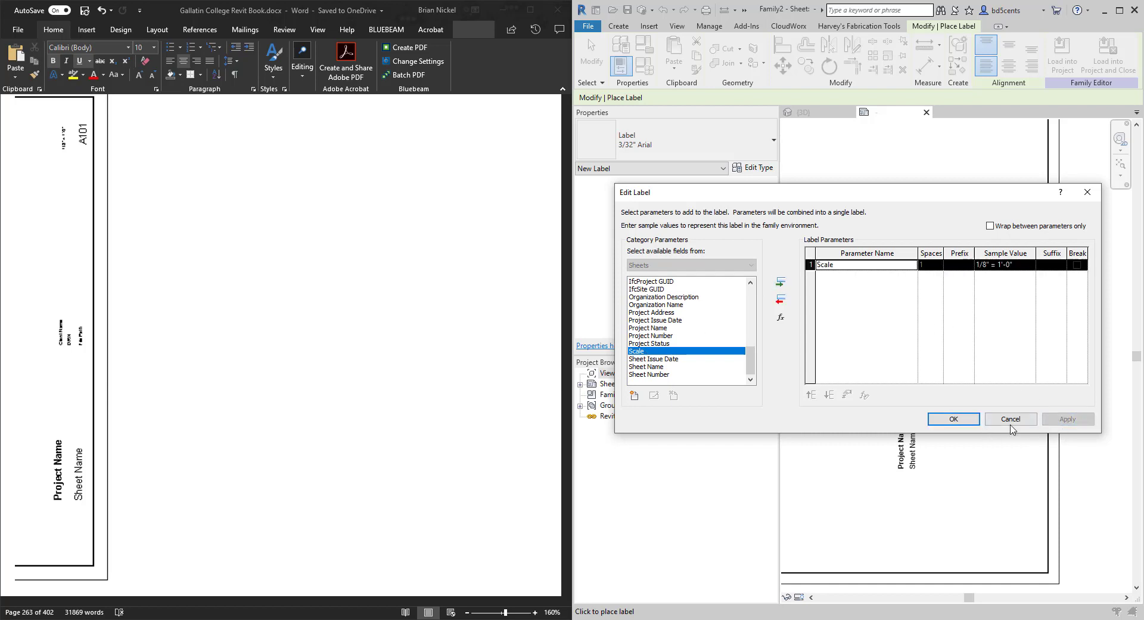
{"action": "left_click", "coordinate": [953, 419]}
- Rotate the Scale label vertical and move it next to A101
{"action": "scroll", "coordinate": [910, 367], "scroll_direction": "up", "scroll_amount": 5}
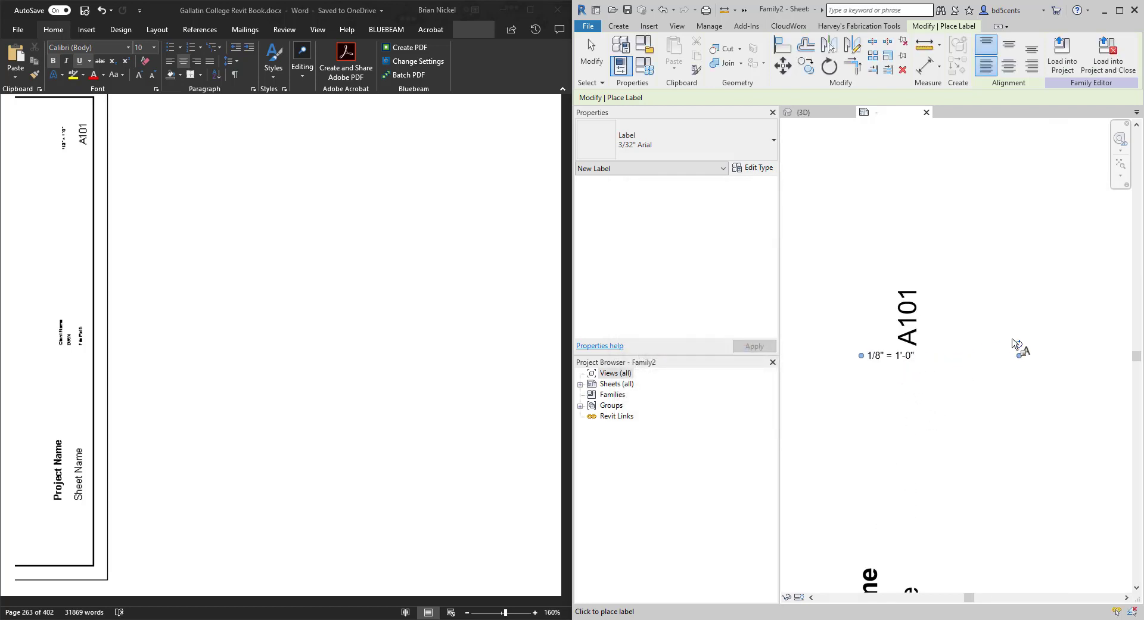
{"action": "left_click_drag", "start_coordinate": [1013, 344], "coordinate": [928, 276]}
{"action": "key", "text": "Escape"}
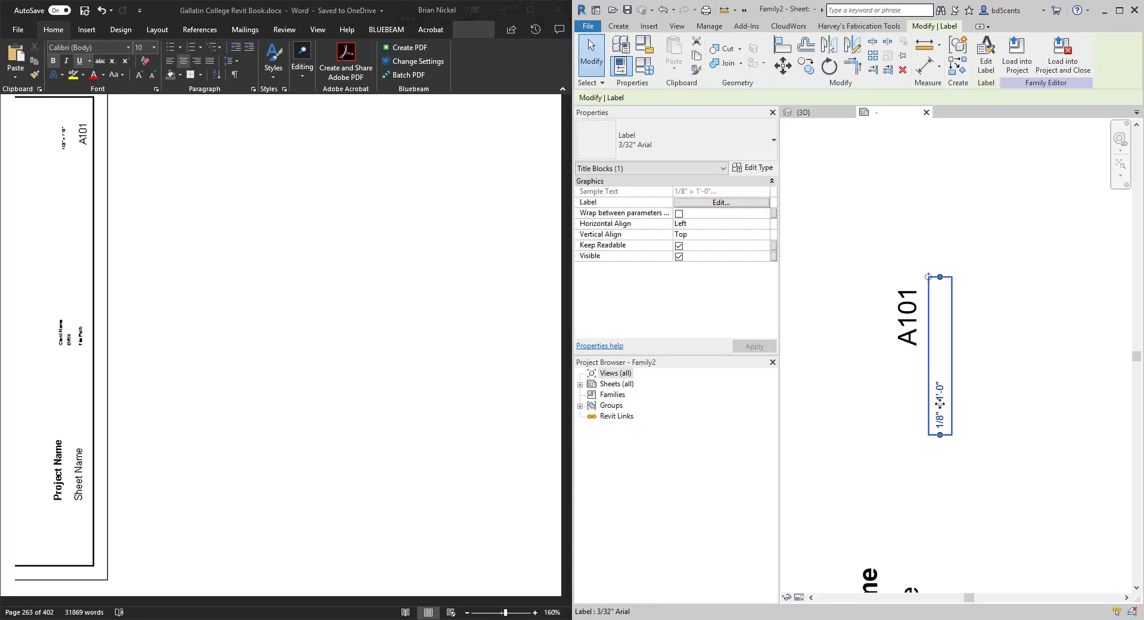
{"action": "left_click_drag", "start_coordinate": [939, 408], "coordinate": [850, 353]}
{"action": "scroll", "coordinate": [850, 352], "scroll_direction": "down", "scroll_amount": 4}
{"action": "left_click", "coordinate": [879, 385]}
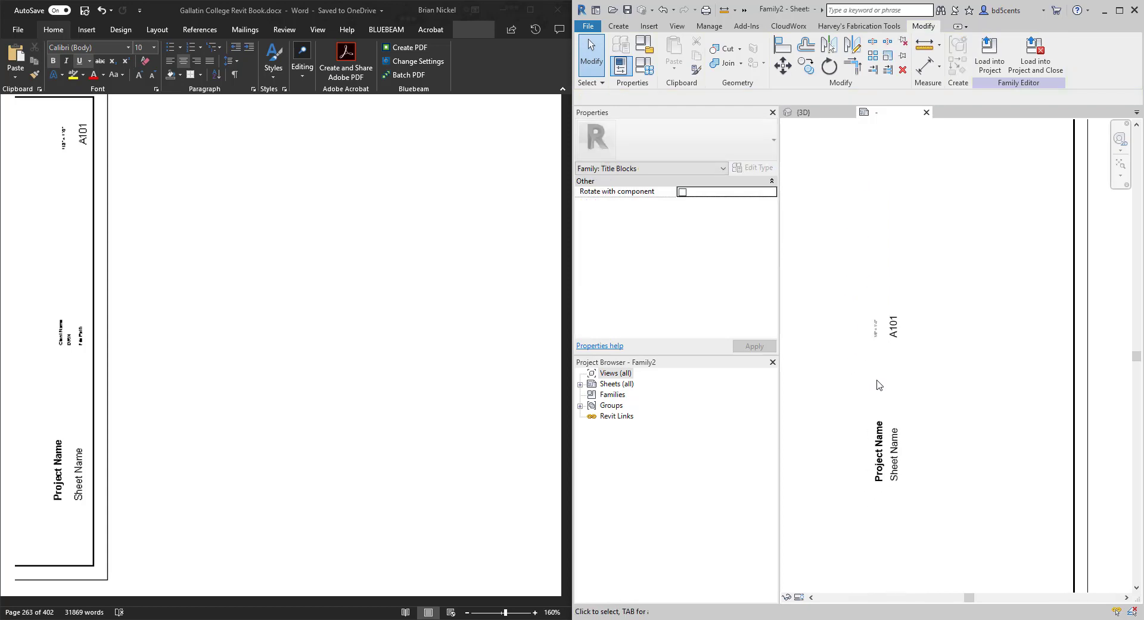
- Move the A101 and Scale labels together to the title block's top-right corner
{"action": "scroll", "coordinate": [874, 314], "scroll_direction": "down", "scroll_amount": 2}
{"action": "scroll", "coordinate": [873, 322], "scroll_direction": "up", "scroll_amount": 1}
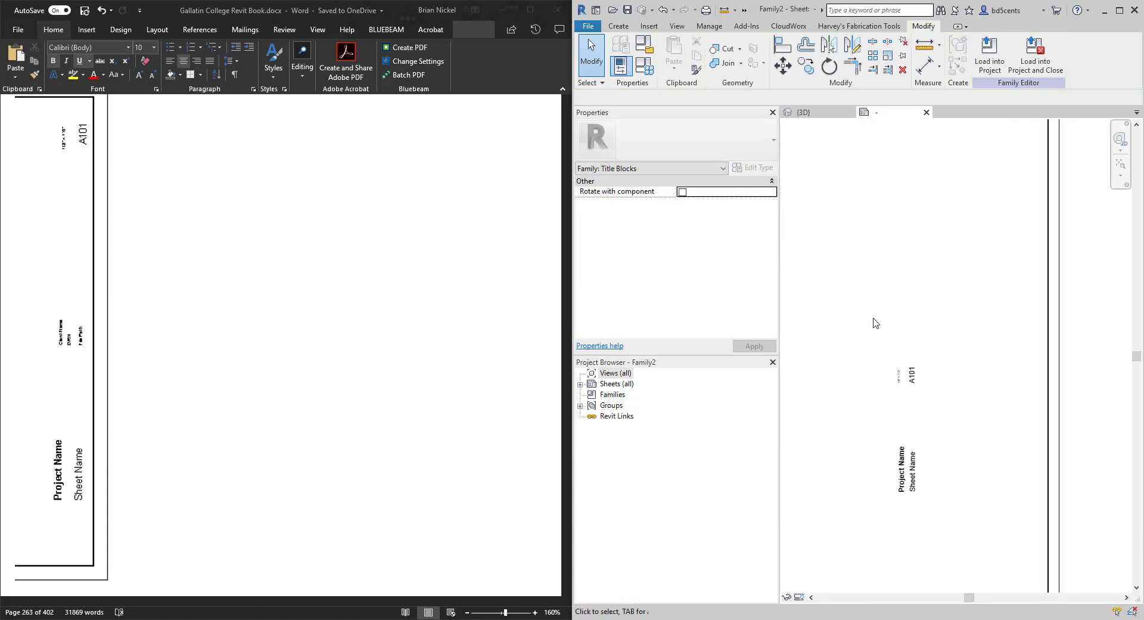
{"action": "left_click_drag", "start_coordinate": [873, 317], "coordinate": [940, 413]}
{"action": "scroll", "coordinate": [939, 413], "scroll_direction": "down", "scroll_amount": 2}
{"action": "left_click_drag", "start_coordinate": [914, 367], "coordinate": [989, 255]}
{"action": "left_click", "coordinate": [899, 383]}
- Move the Project Name and Sheet Name labels to the title block's lower-right edge
{"action": "left_click_drag", "start_coordinate": [895, 374], "coordinate": [941, 474]}
{"action": "left_click_drag", "start_coordinate": [916, 438], "coordinate": [985, 474]}
{"action": "scroll", "coordinate": [984, 473], "scroll_direction": "up", "scroll_amount": 3}
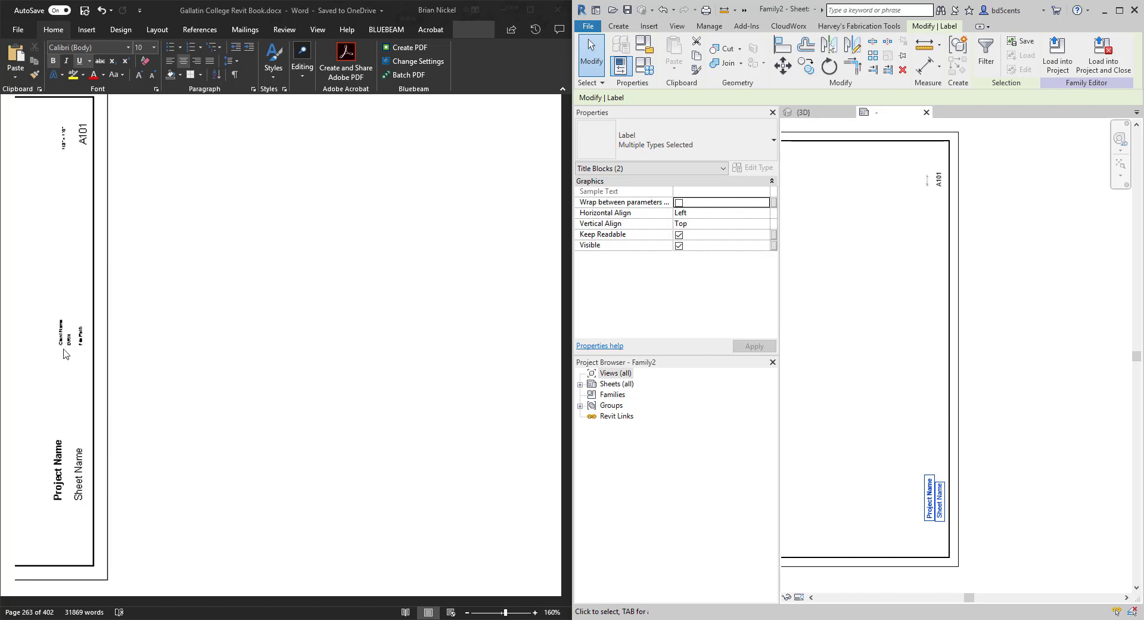
- Bring the Word instructions forward and scroll through them
{"action": "left_click", "coordinate": [67, 376]}
{"action": "scroll", "coordinate": [58, 373], "scroll_direction": "up", "scroll_amount": 4, "text": "ctrl"}
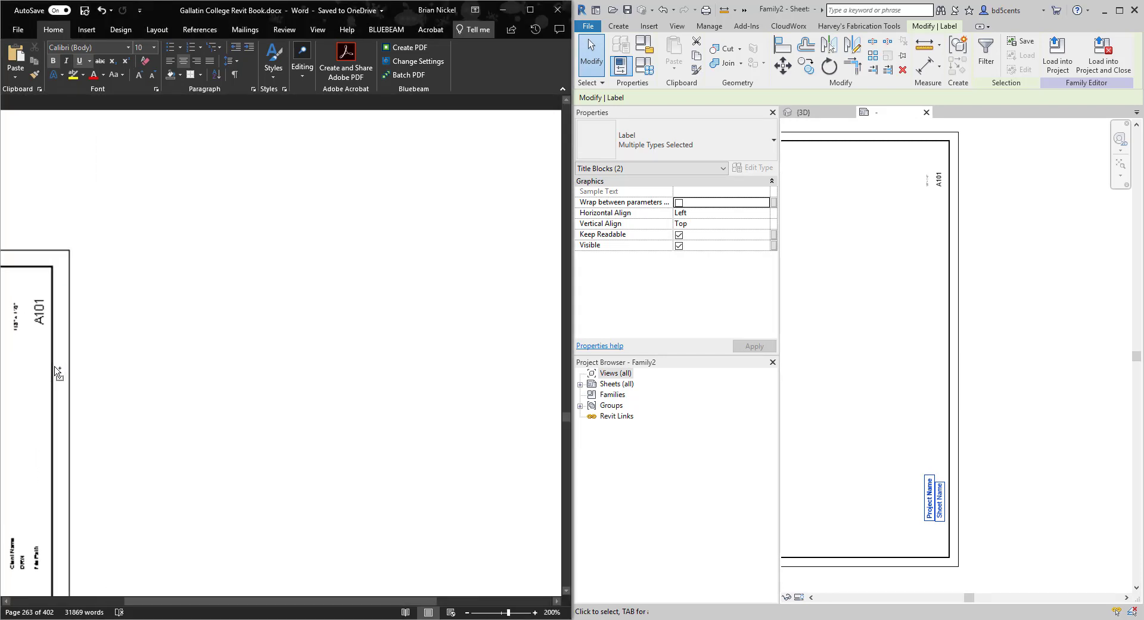
{"action": "scroll", "coordinate": [57, 372], "scroll_direction": "down", "scroll_amount": 5, "text": "ctrl"}
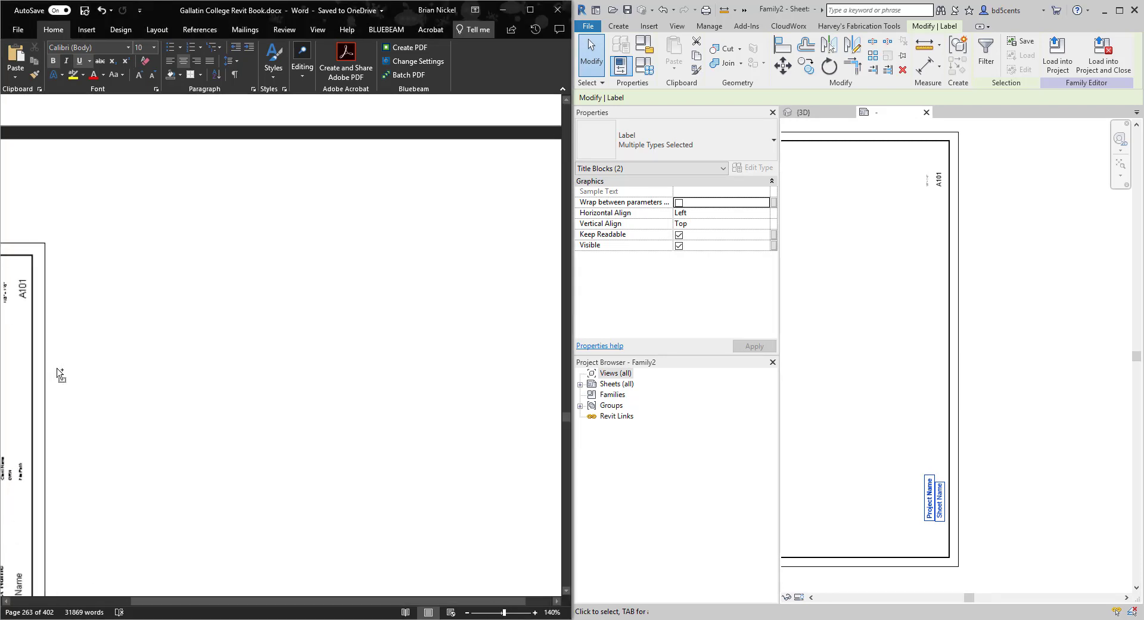
{"action": "scroll", "coordinate": [58, 374], "scroll_direction": "down", "scroll_amount": 3, "text": "ctrl"}
{"action": "scroll", "coordinate": [59, 374], "scroll_direction": "down", "scroll_amount": 5}
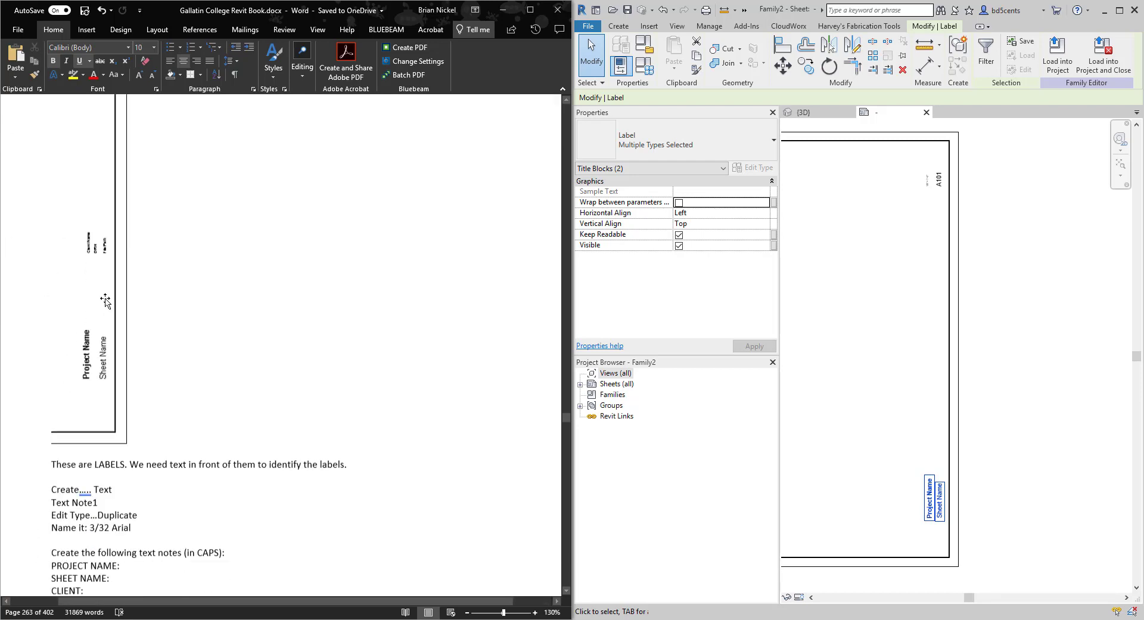
{"action": "scroll", "coordinate": [112, 351], "scroll_direction": "up", "scroll_amount": 1, "text": "ctrl"}
{"action": "scroll", "coordinate": [113, 353], "scroll_direction": "up", "scroll_amount": 2}
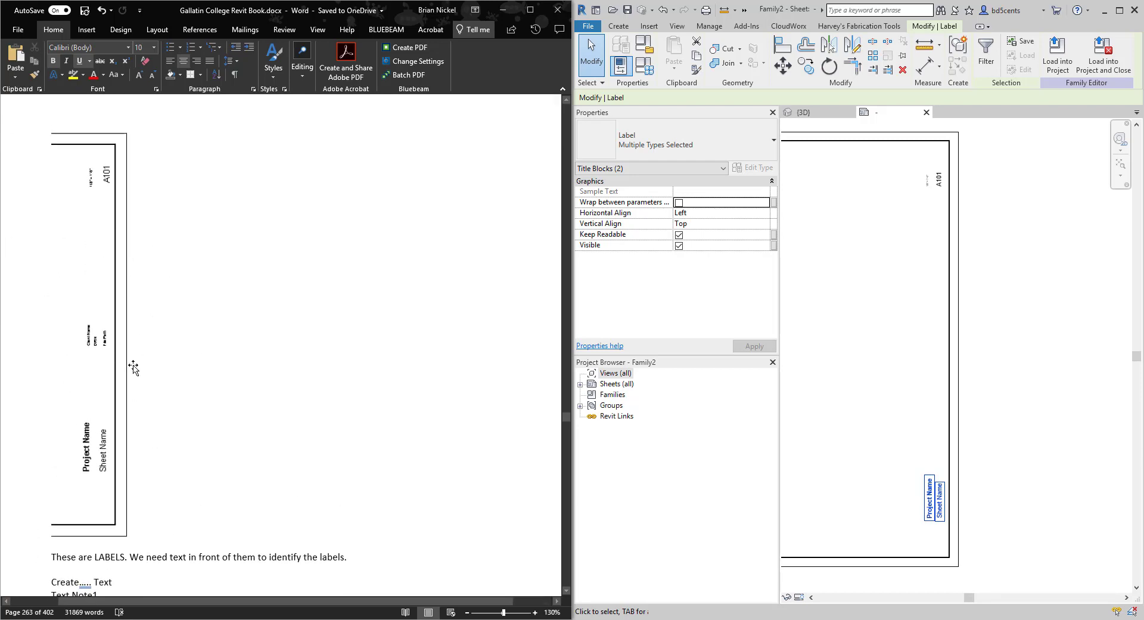
{"action": "scroll", "coordinate": [121, 350], "scroll_direction": "up", "scroll_amount": 1}
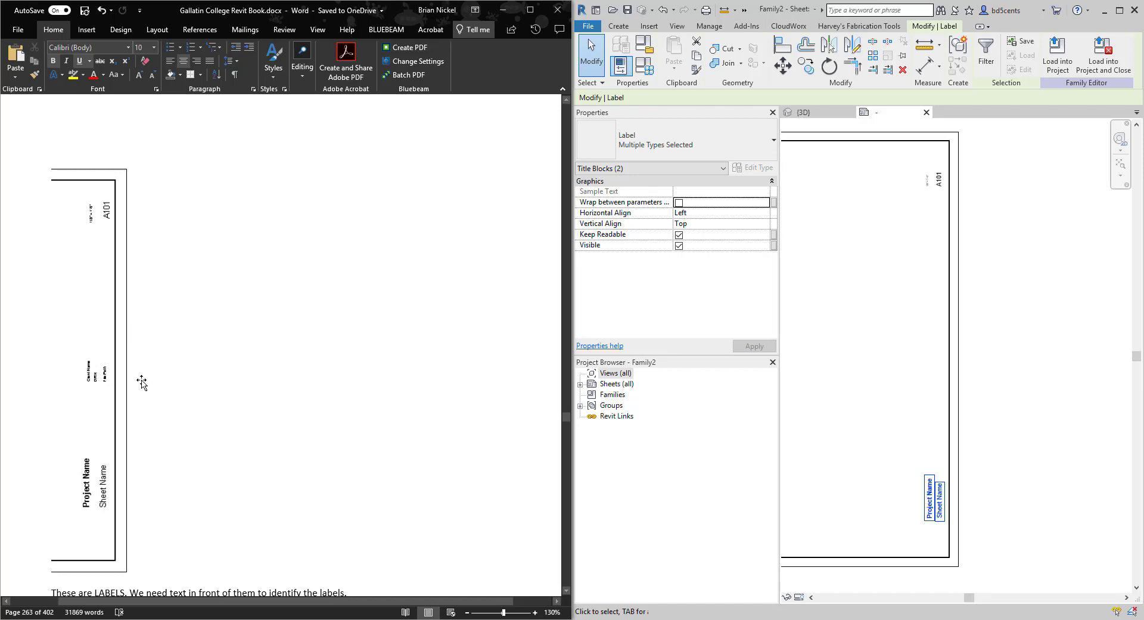
- Place a new 1/16" Arial label showing the File Path parameter on the sheet
{"action": "left_click", "coordinate": [618, 25]}
{"action": "left_click", "coordinate": [945, 54]}
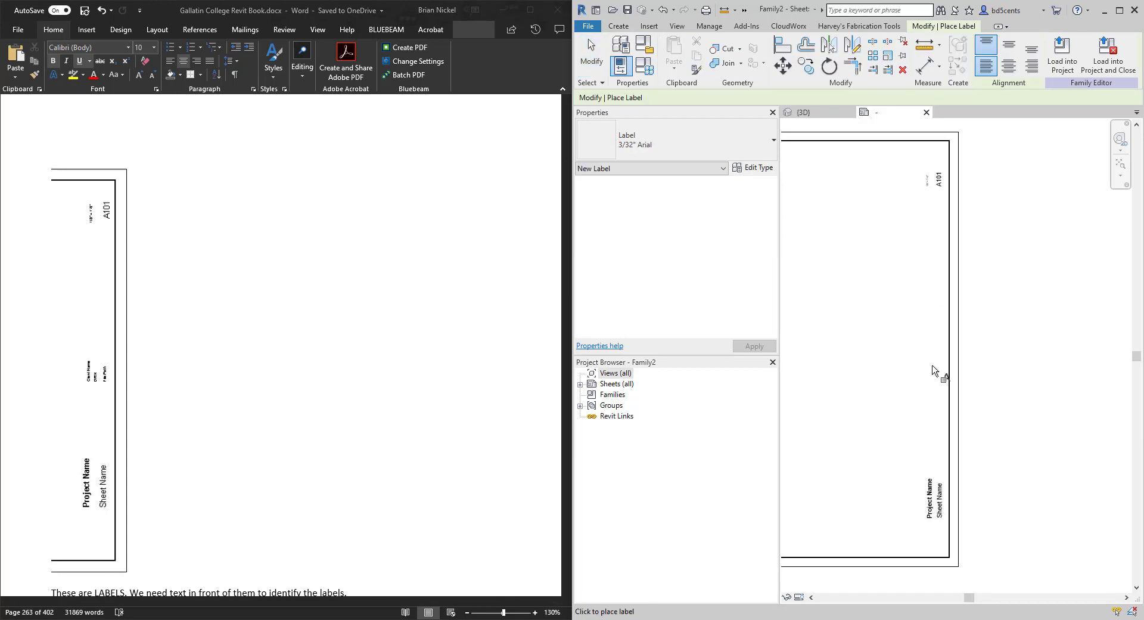
{"action": "scroll", "coordinate": [948, 357], "scroll_direction": "up", "scroll_amount": 1}
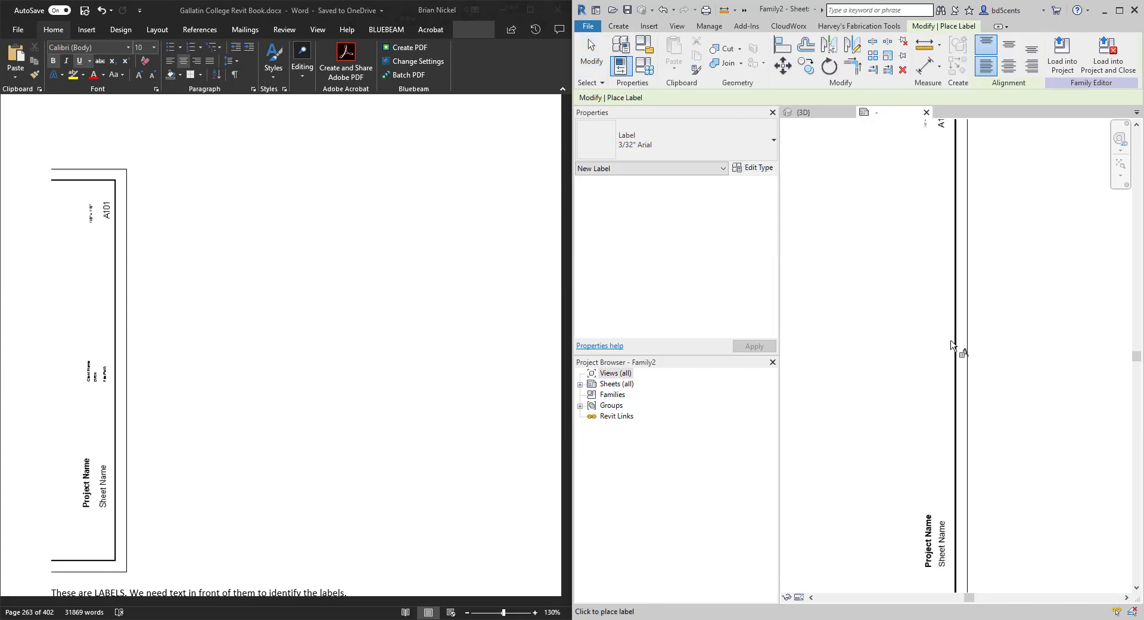
{"action": "left_click", "coordinate": [708, 143]}
{"action": "left_click", "coordinate": [681, 241]}
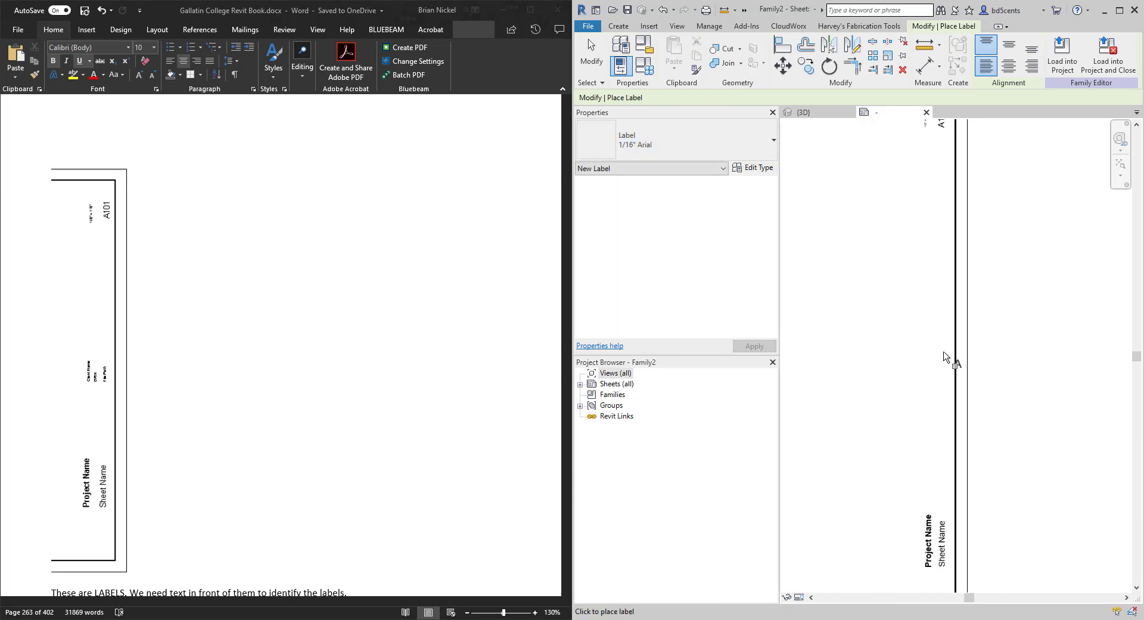
{"action": "left_click", "coordinate": [943, 335]}
{"action": "scroll", "coordinate": [651, 339], "scroll_direction": "down", "scroll_amount": 5}
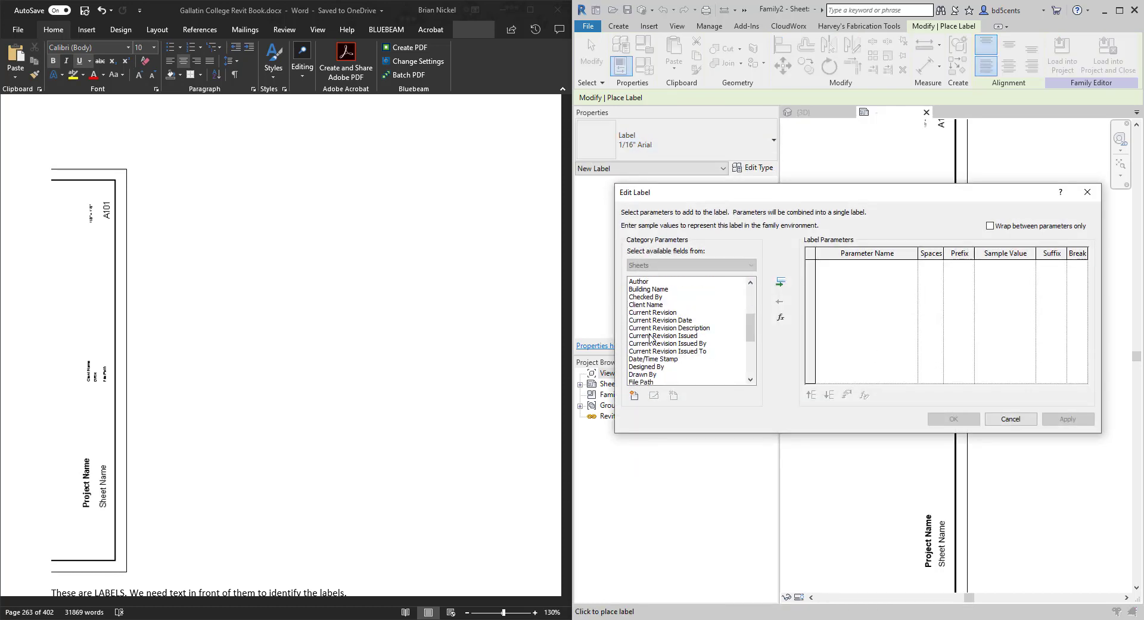
{"action": "scroll", "coordinate": [658, 359], "scroll_direction": "down", "scroll_amount": 1}
{"action": "left_click", "coordinate": [650, 335]}
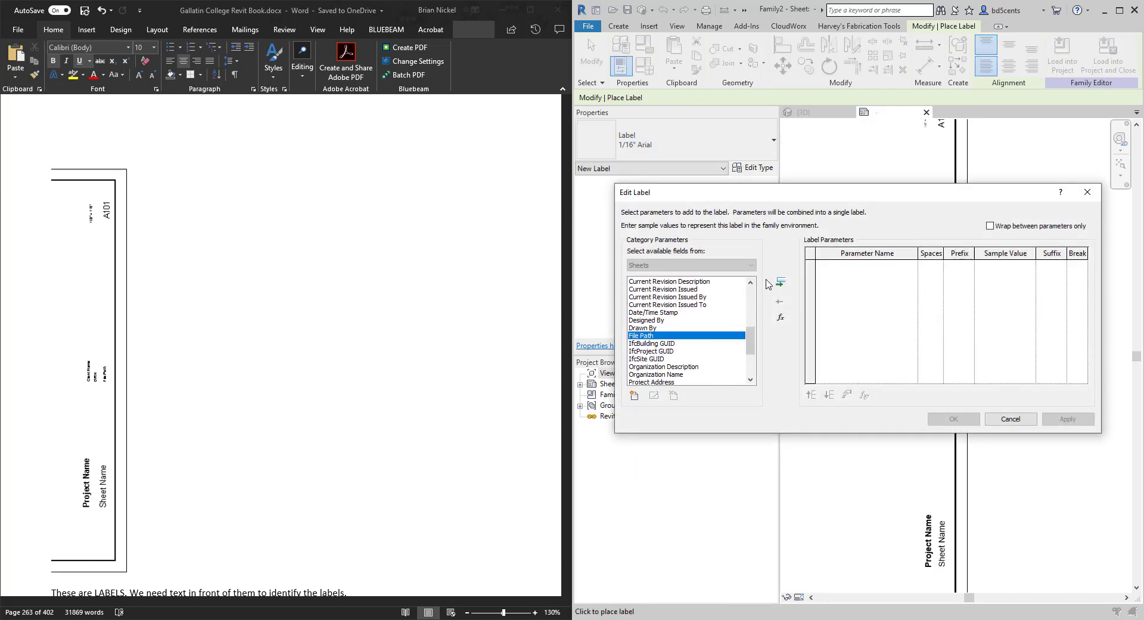
{"action": "left_click", "coordinate": [780, 281]}
{"action": "left_click", "coordinate": [953, 418]}
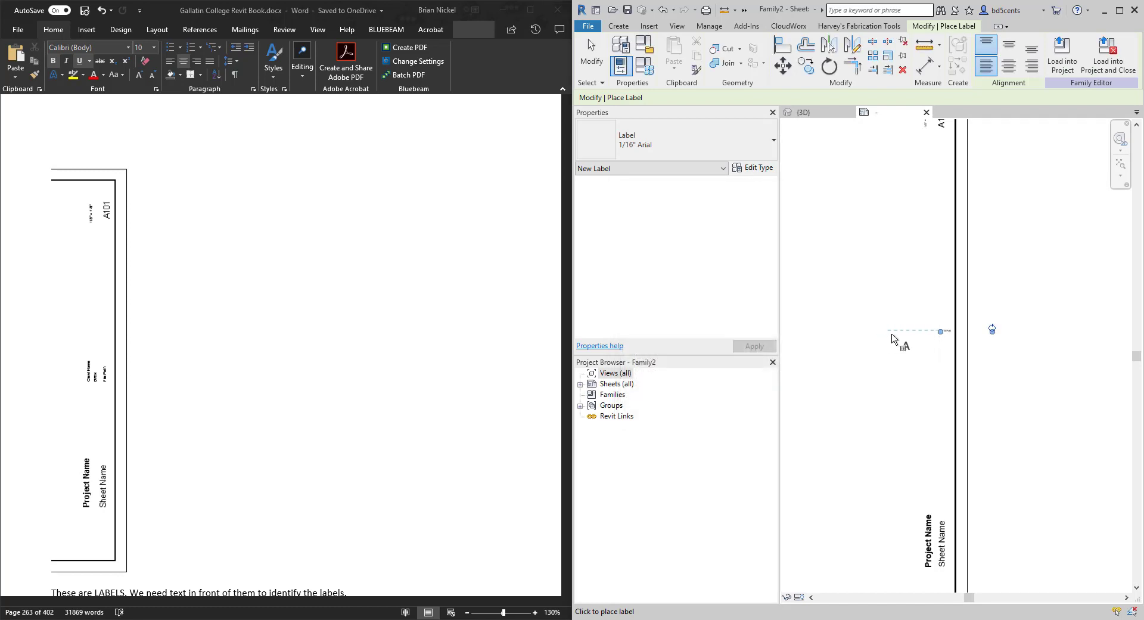
{"action": "scroll", "coordinate": [952, 334], "scroll_direction": "up", "scroll_amount": 3}
{"action": "left_click", "coordinate": [1037, 316]}
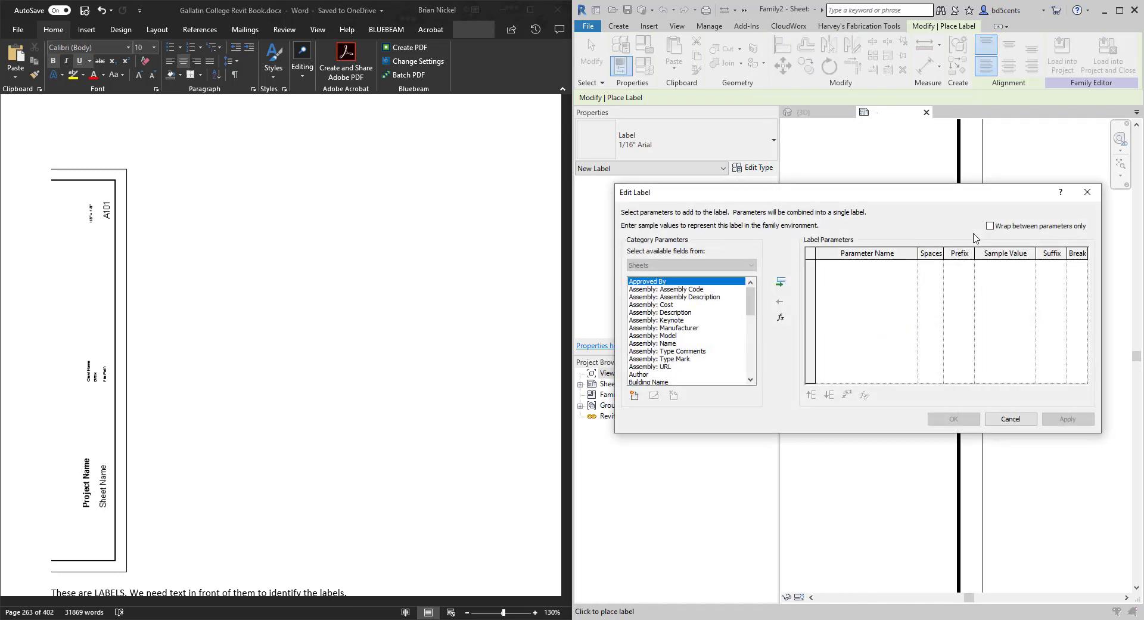
{"action": "left_click", "coordinate": [1018, 422]}
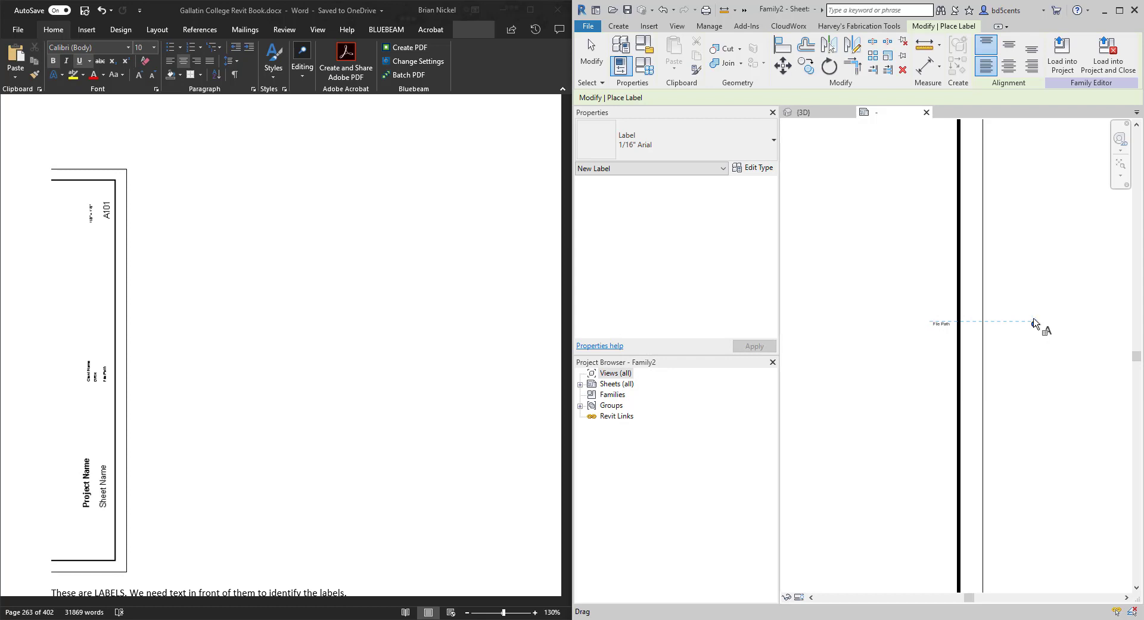
{"action": "key", "text": "Escape"}
- Widen the File Path label, rotate it vertical and move it beside the thick border line
{"action": "left_click", "coordinate": [943, 326]}
{"action": "left_click_drag", "start_coordinate": [1035, 324], "coordinate": [1041, 293]}
{"action": "left_click_drag", "start_coordinate": [982, 231], "coordinate": [971, 235]}
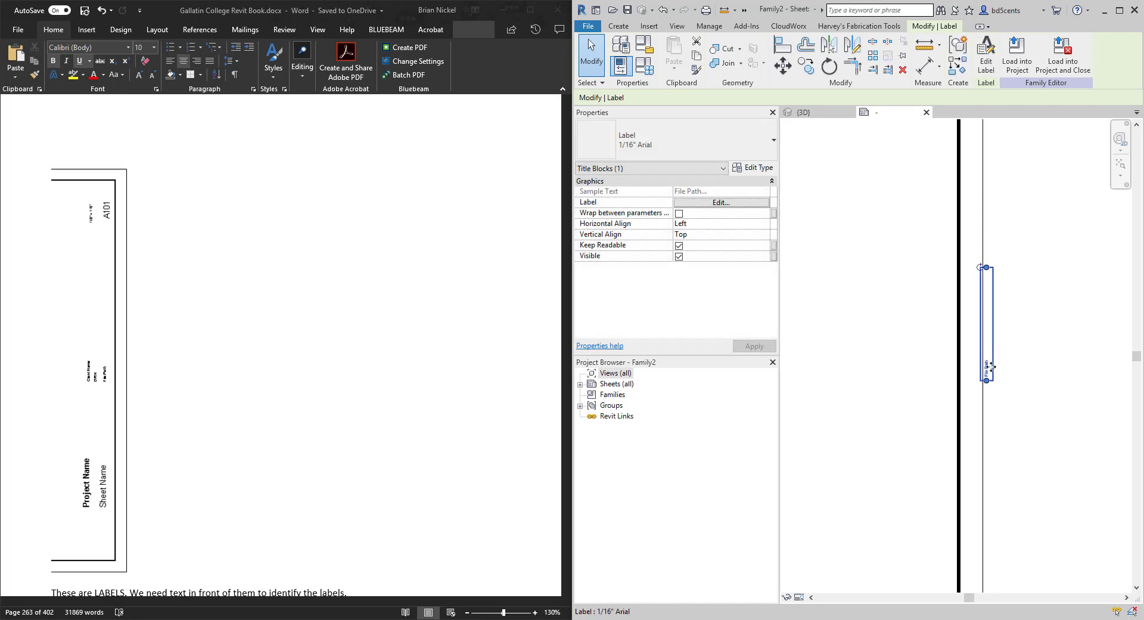
{"action": "left_click_drag", "start_coordinate": [987, 366], "coordinate": [934, 325]}
{"action": "scroll", "coordinate": [933, 326], "scroll_direction": "down", "scroll_amount": 3}
{"action": "scroll", "coordinate": [933, 326], "scroll_direction": "up", "scroll_amount": 2}
{"action": "left_click", "coordinate": [933, 337]}
{"action": "scroll", "coordinate": [932, 324], "scroll_direction": "up", "scroll_amount": 1}
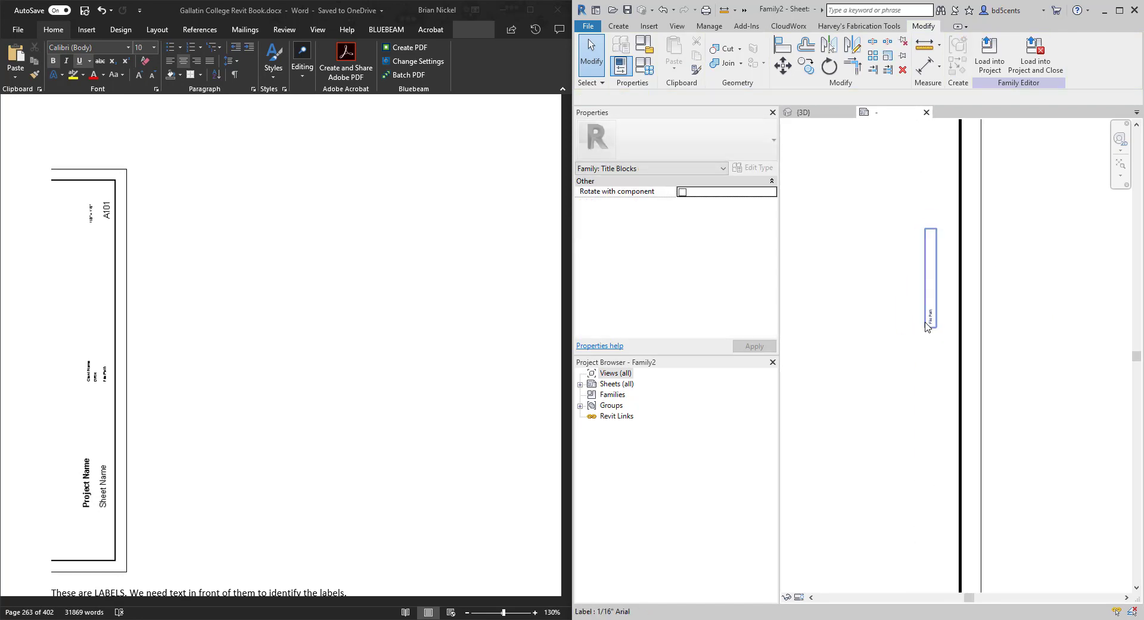
{"action": "scroll", "coordinate": [933, 322], "scroll_direction": "up", "scroll_amount": 2}
{"action": "scroll", "coordinate": [934, 322], "scroll_direction": "down", "scroll_amount": 4}
{"action": "scroll", "coordinate": [931, 350], "scroll_direction": "up", "scroll_amount": 3}
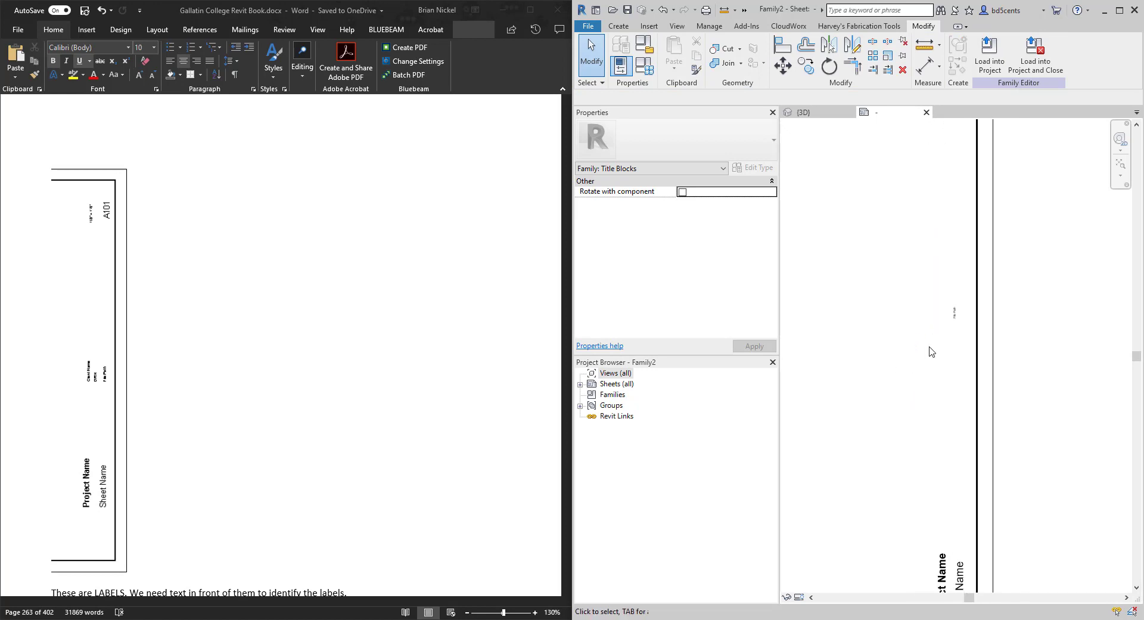
{"action": "scroll", "coordinate": [961, 342], "scroll_direction": "up", "scroll_amount": 2}
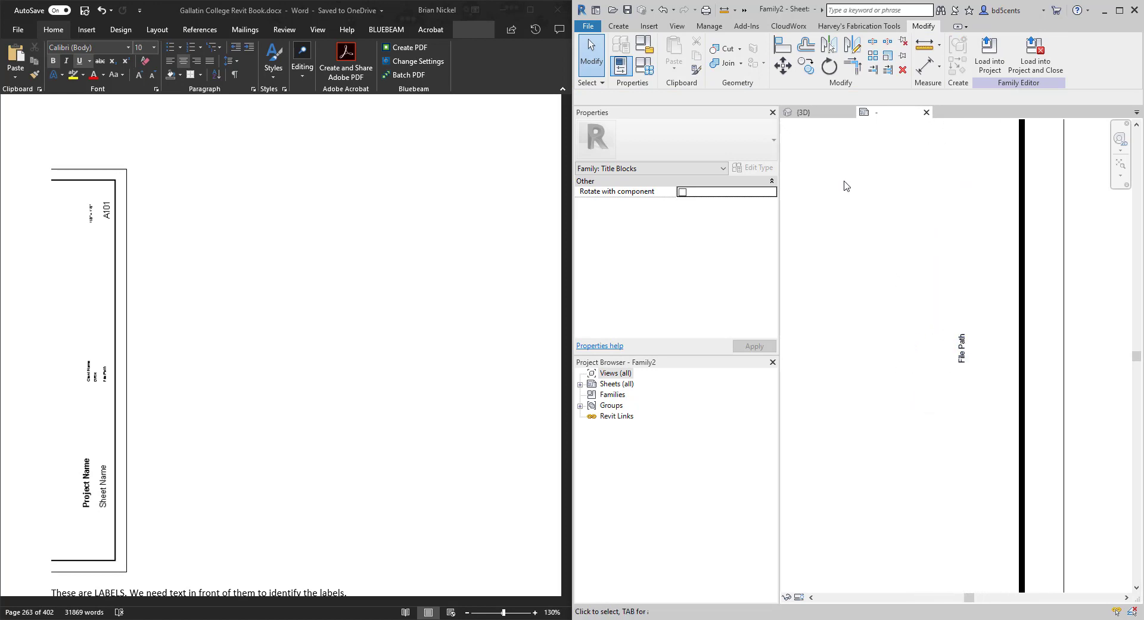
- Copy the vertical File Path label twice, placing both copies to its left
{"action": "left_click", "coordinate": [956, 346]}
{"action": "scroll", "coordinate": [931, 379], "scroll_direction": "up", "scroll_amount": 1}
{"action": "scroll", "coordinate": [855, 181], "scroll_direction": "up", "scroll_amount": 1}
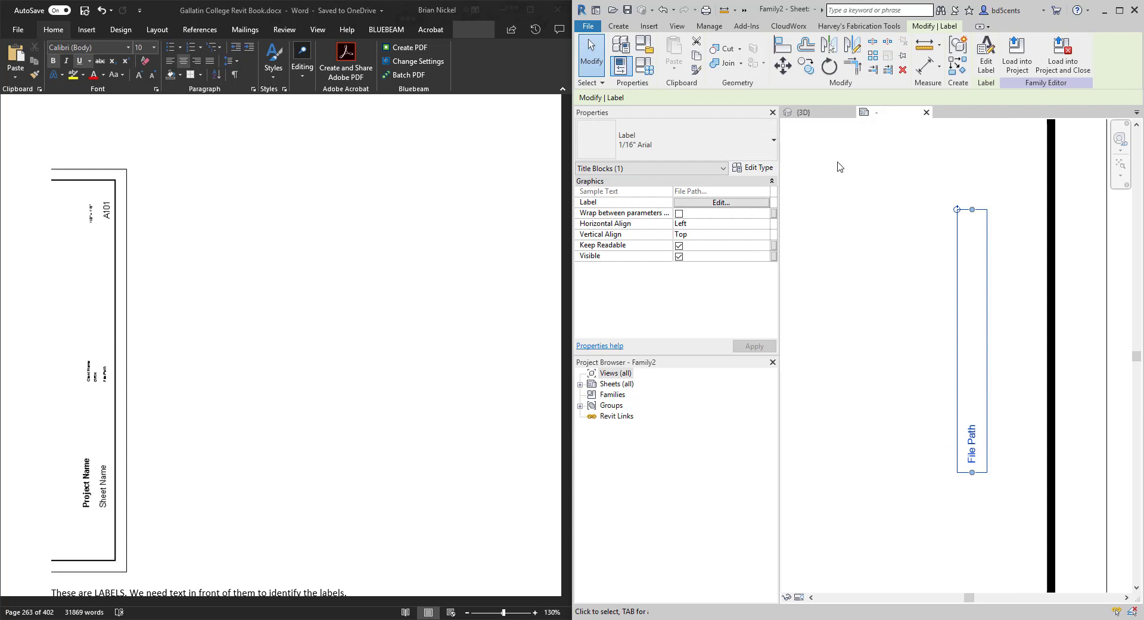
{"action": "left_click", "coordinate": [805, 66]}
{"action": "left_click", "coordinate": [981, 444]}
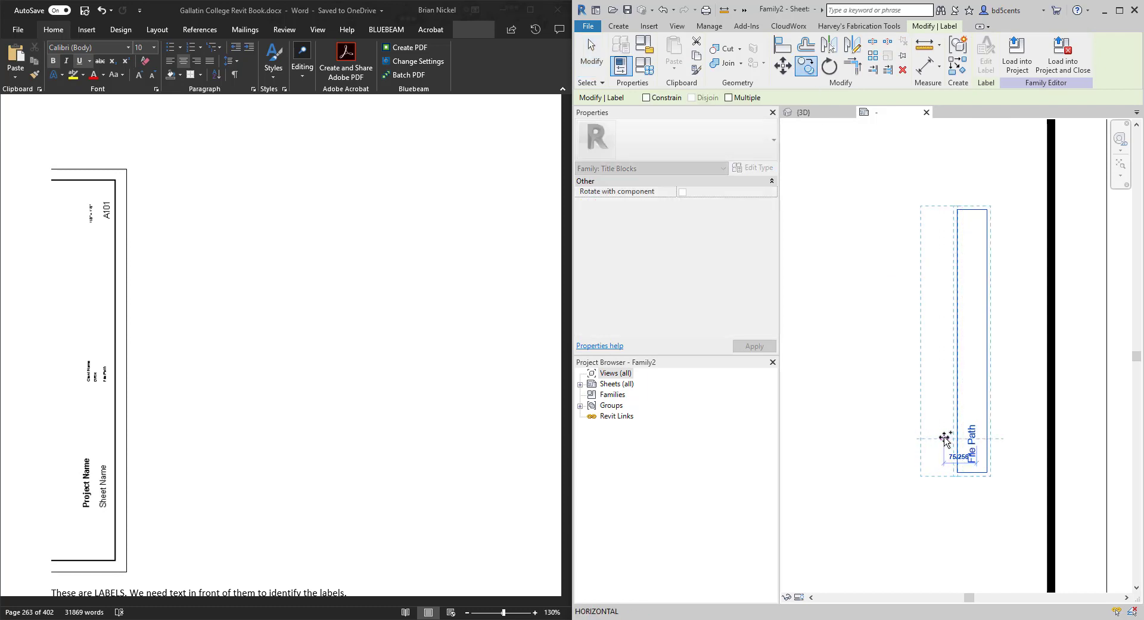
{"action": "left_click", "coordinate": [946, 440]}
{"action": "left_click", "coordinate": [805, 65]}
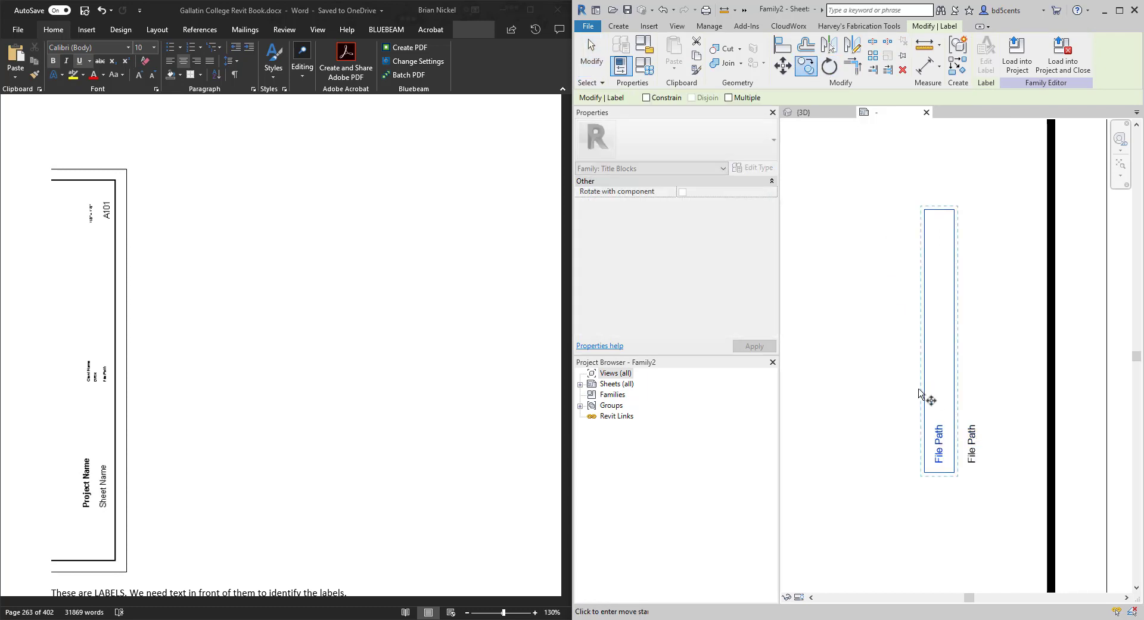
{"action": "left_click", "coordinate": [927, 397]}
{"action": "left_click", "coordinate": [901, 429]}
{"action": "left_click", "coordinate": [925, 442]}
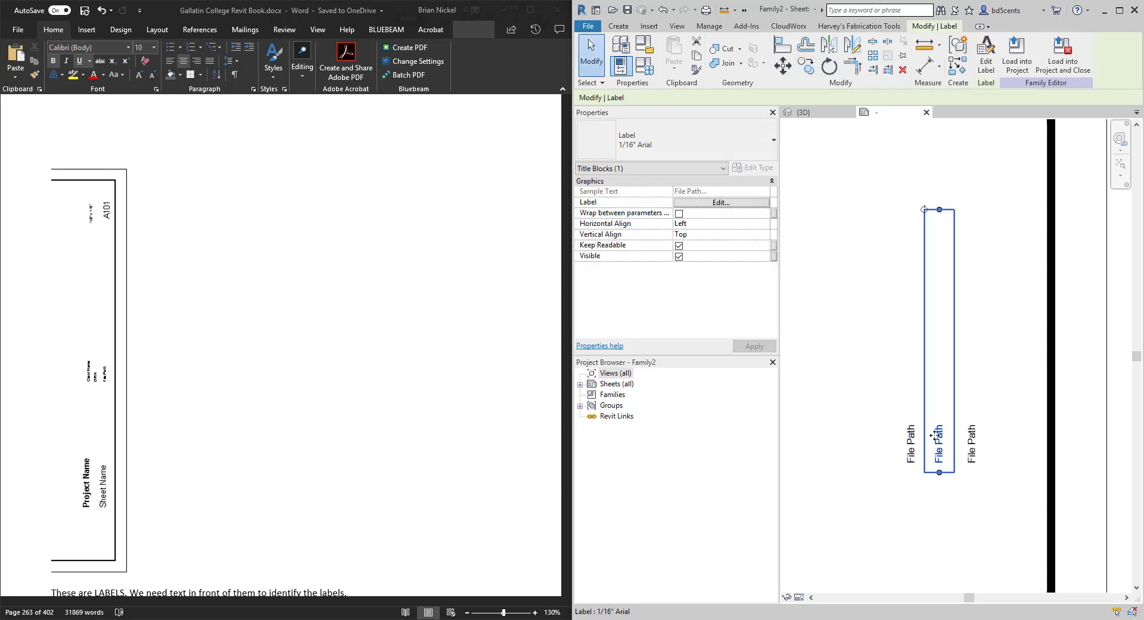
- Change the middle label's parameter from File Path to Drawn By, so it shows DRW
{"action": "left_click", "coordinate": [986, 58]}
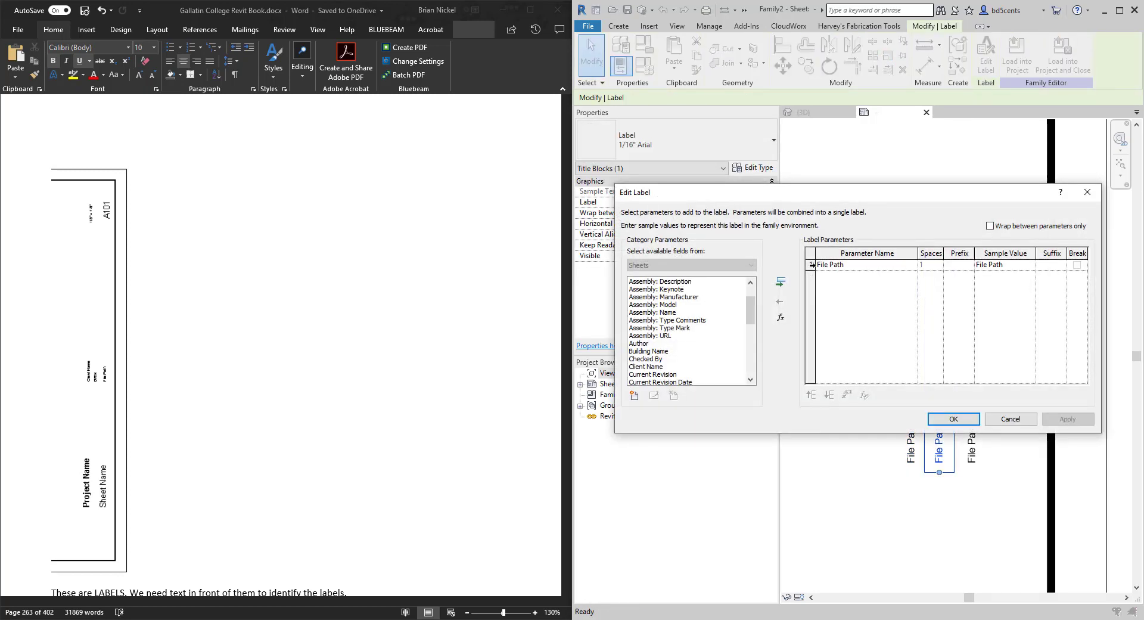
{"action": "left_click", "coordinate": [811, 265]}
{"action": "left_click", "coordinate": [780, 302]}
{"action": "scroll", "coordinate": [684, 341], "scroll_direction": "down", "scroll_amount": 3}
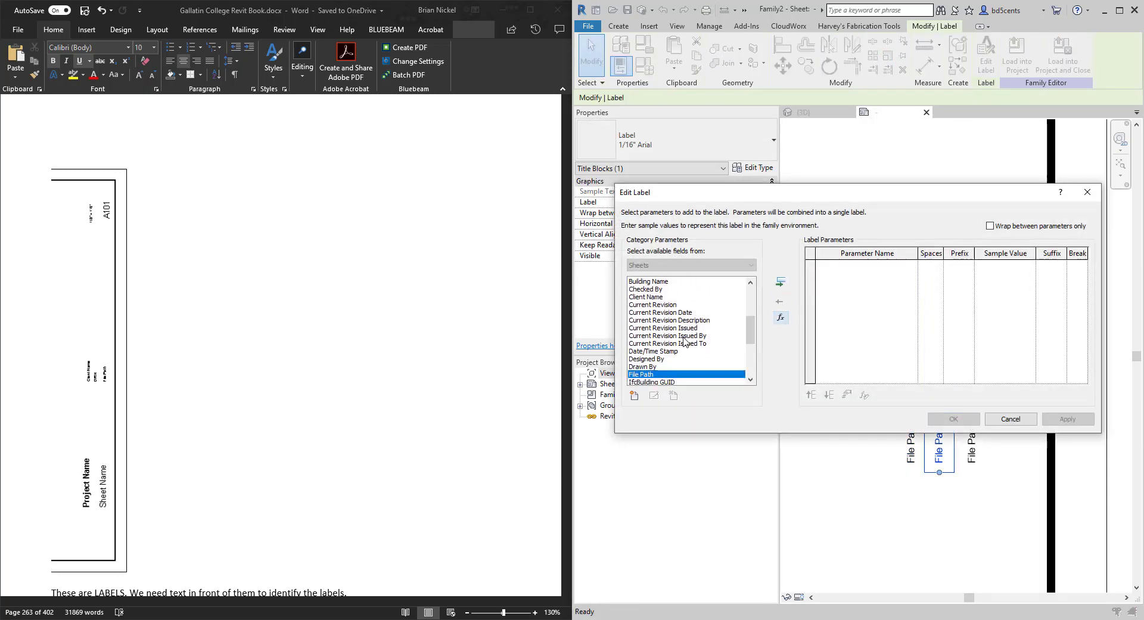
{"action": "left_click", "coordinate": [652, 366], "text": "ctrl"}
{"action": "left_click", "coordinate": [779, 281]}
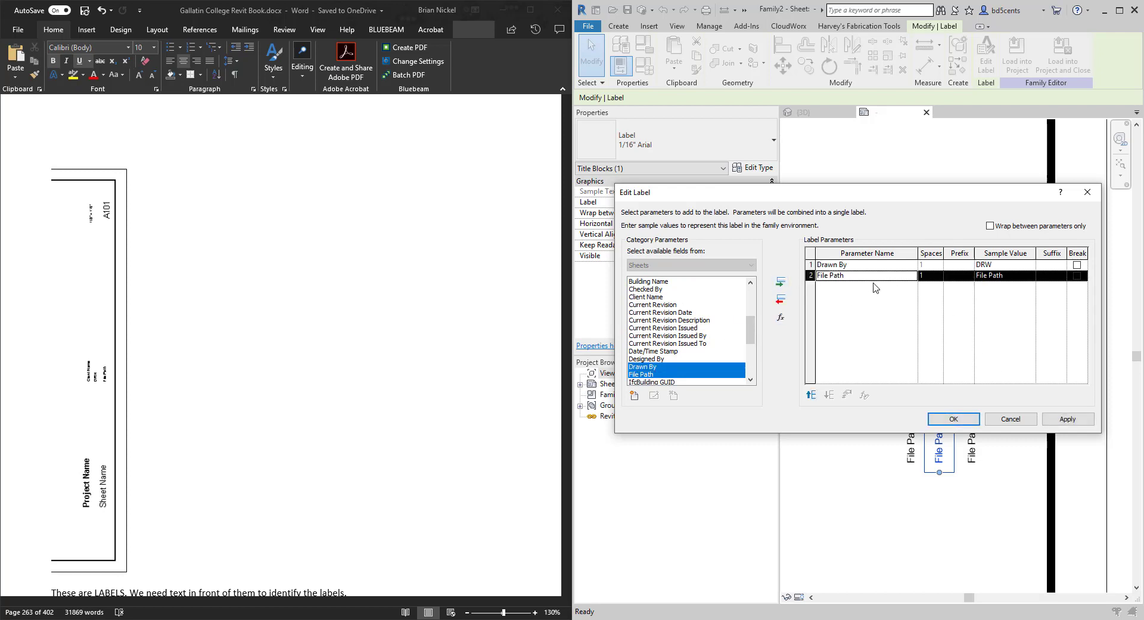
{"action": "left_click", "coordinate": [780, 301]}
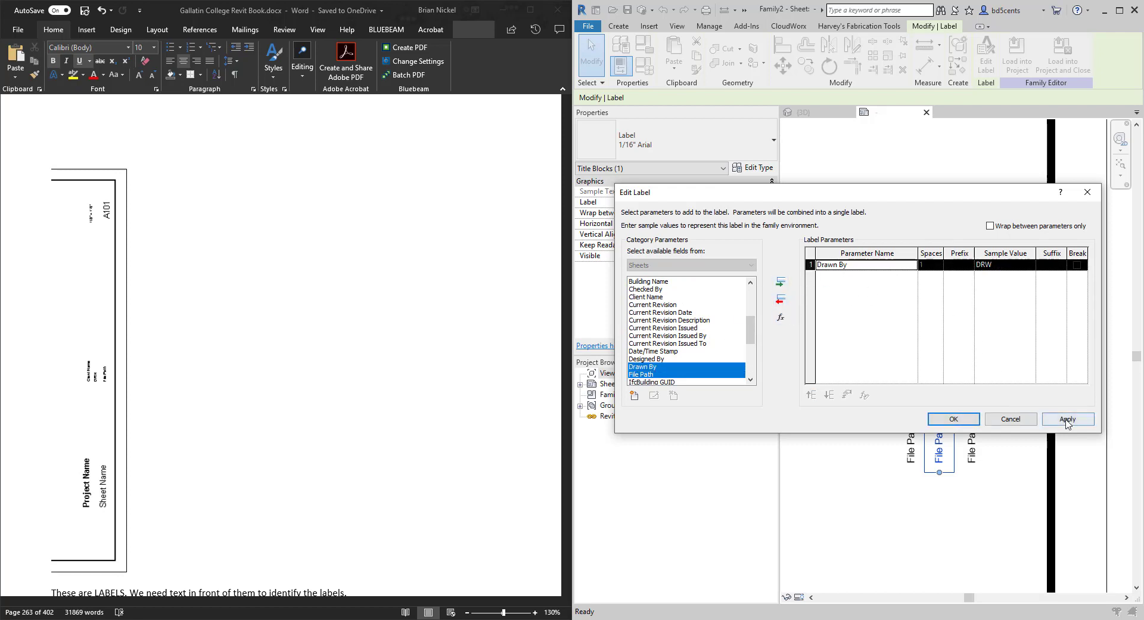
{"action": "left_click", "coordinate": [1067, 420]}
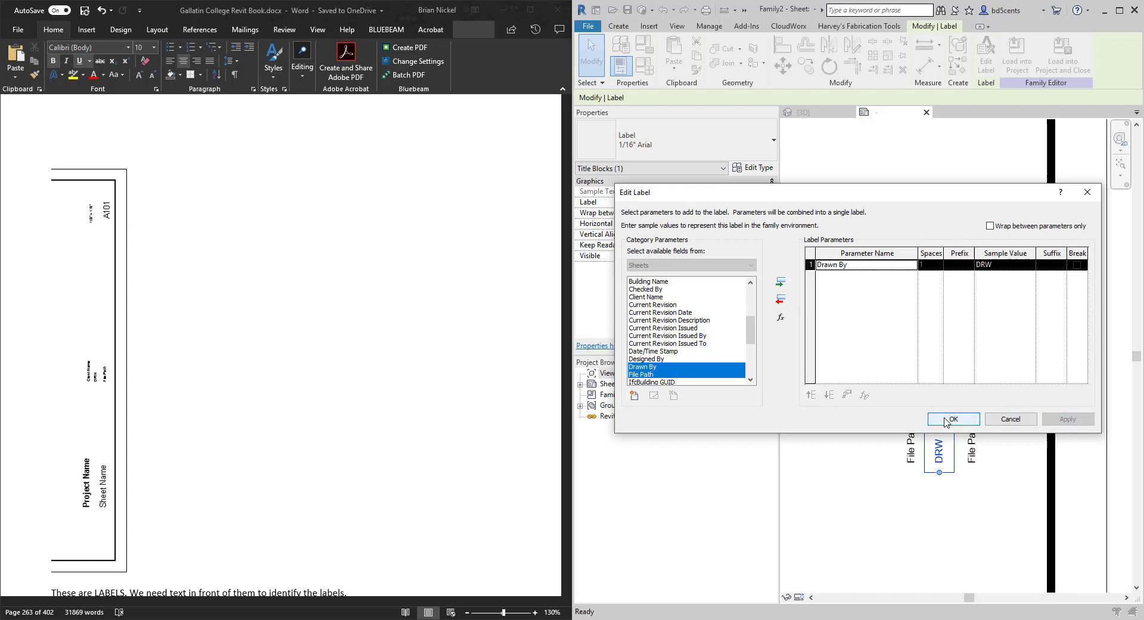
{"action": "left_click", "coordinate": [930, 420]}
{"action": "left_click", "coordinate": [868, 423]}
{"action": "left_click", "coordinate": [904, 345]}
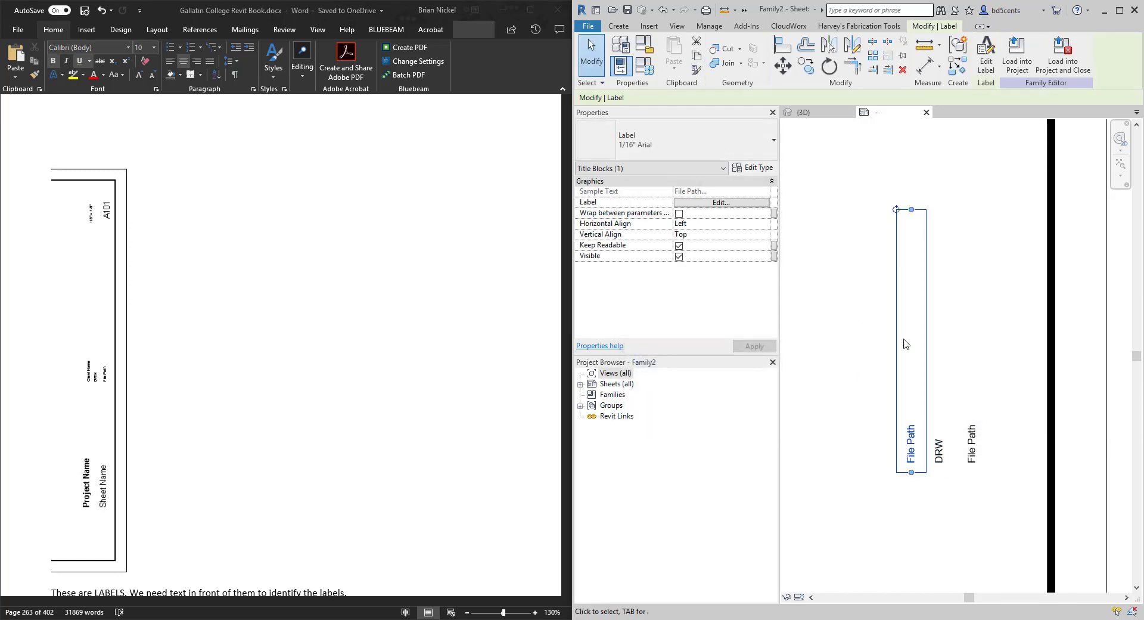
{"action": "left_click", "coordinate": [931, 428]}
- Switch the DRW label and the left File Path label to the 1/8" Arial type
{"action": "left_click", "coordinate": [692, 147]}
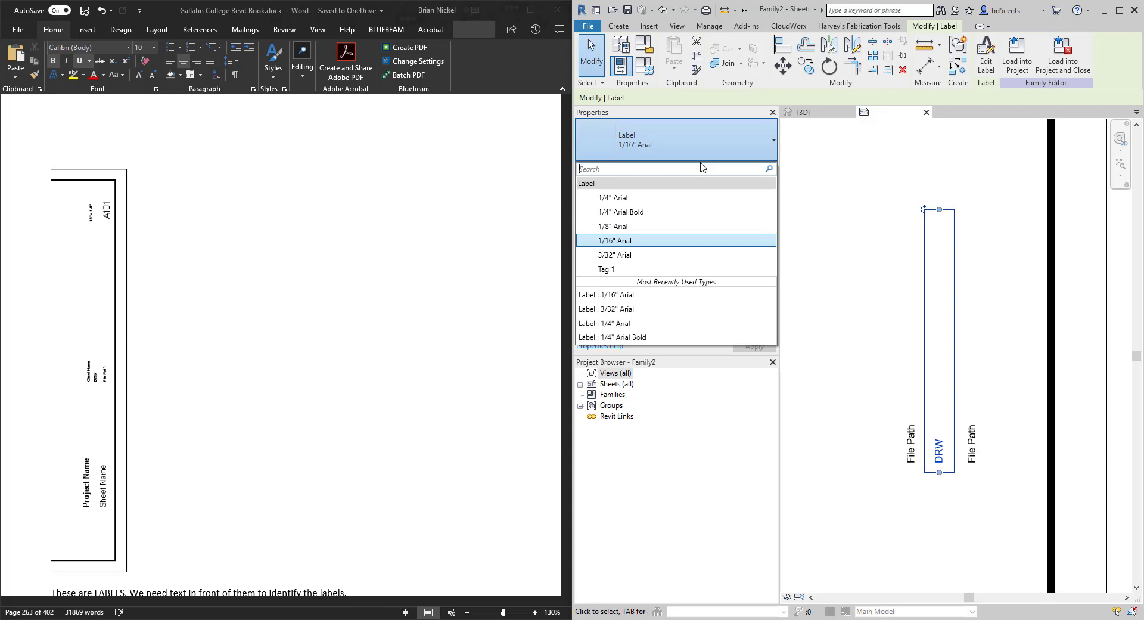
{"action": "left_click", "coordinate": [643, 231]}
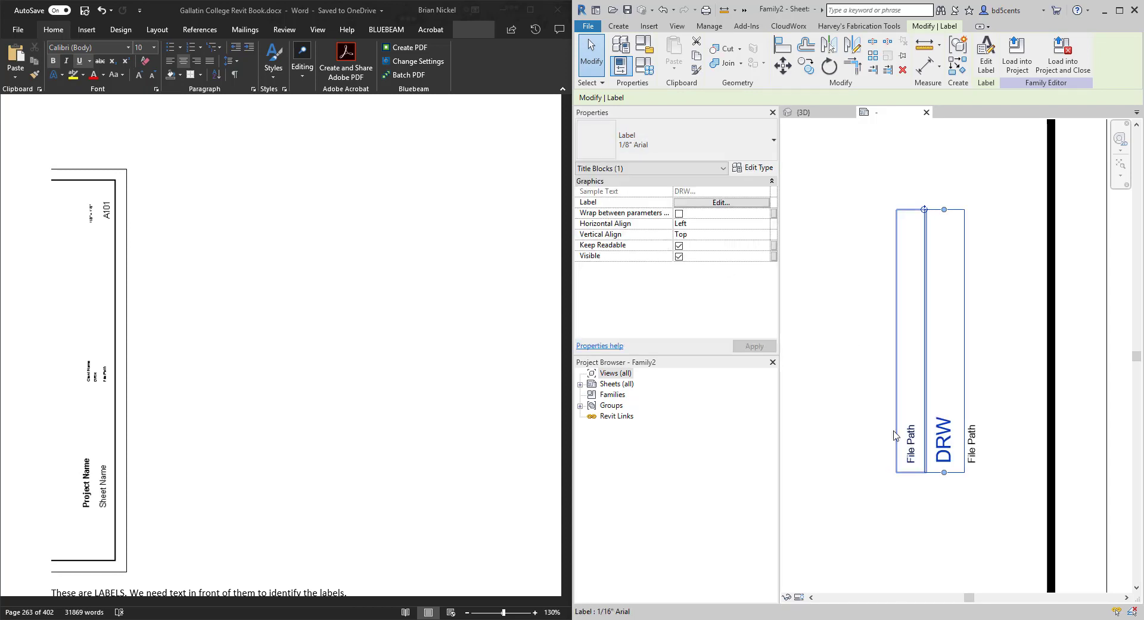
{"action": "left_click", "coordinate": [918, 454]}
{"action": "left_click", "coordinate": [912, 451]}
{"action": "left_click", "coordinate": [673, 145]}
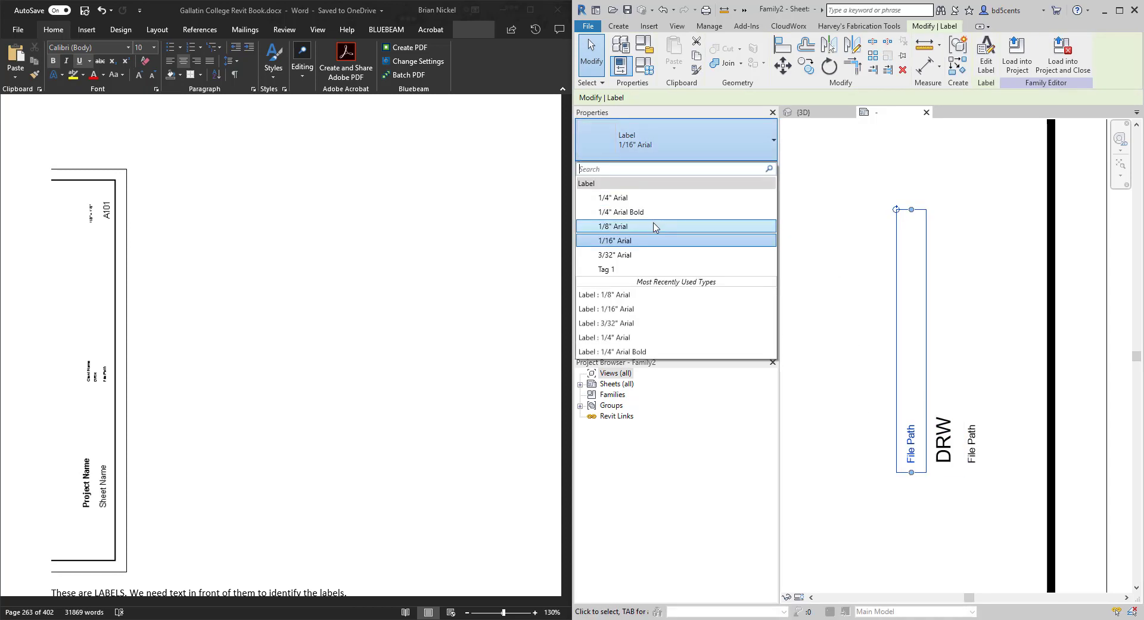
{"action": "left_click", "coordinate": [653, 225]}
{"action": "left_click", "coordinate": [837, 419]}
- Replace File Path with Client Name on the enlarged left label
{"action": "left_click", "coordinate": [914, 435]}
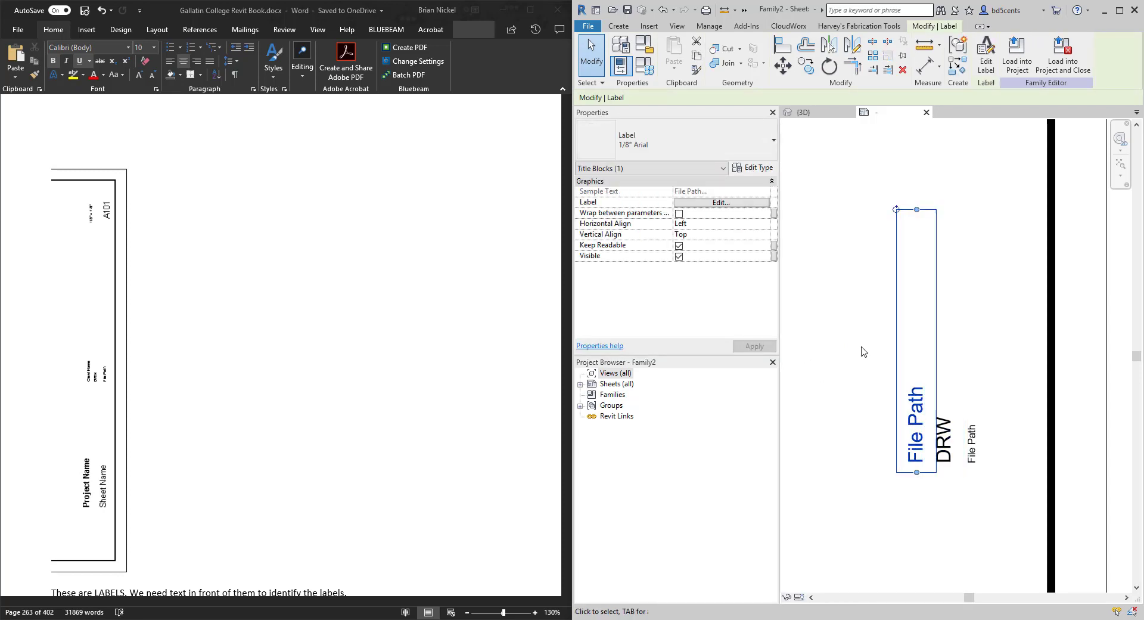
{"action": "left_click", "coordinate": [986, 64]}
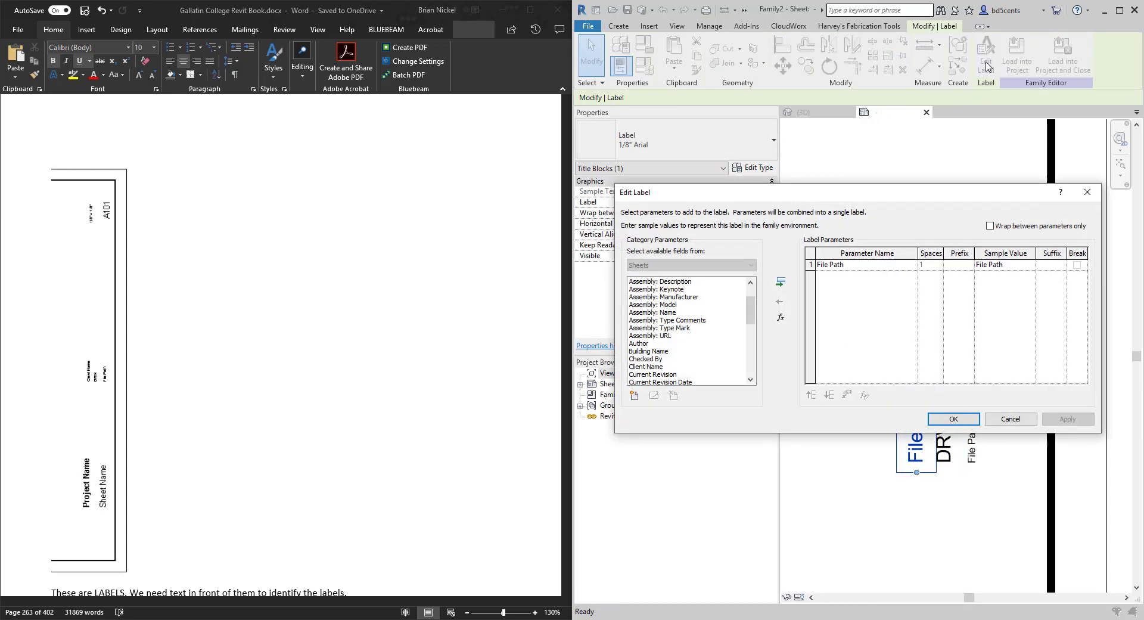
{"action": "scroll", "coordinate": [679, 328], "scroll_direction": "down", "scroll_amount": 4}
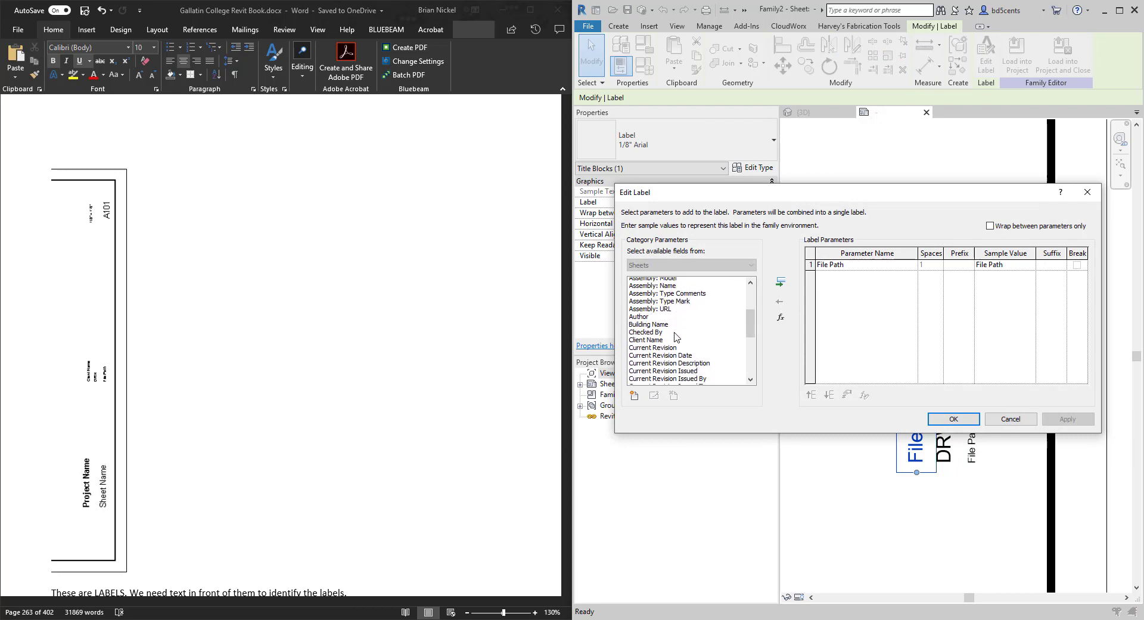
{"action": "left_click", "coordinate": [661, 328]}
{"action": "scroll", "coordinate": [657, 358], "scroll_direction": "up", "scroll_amount": 2}
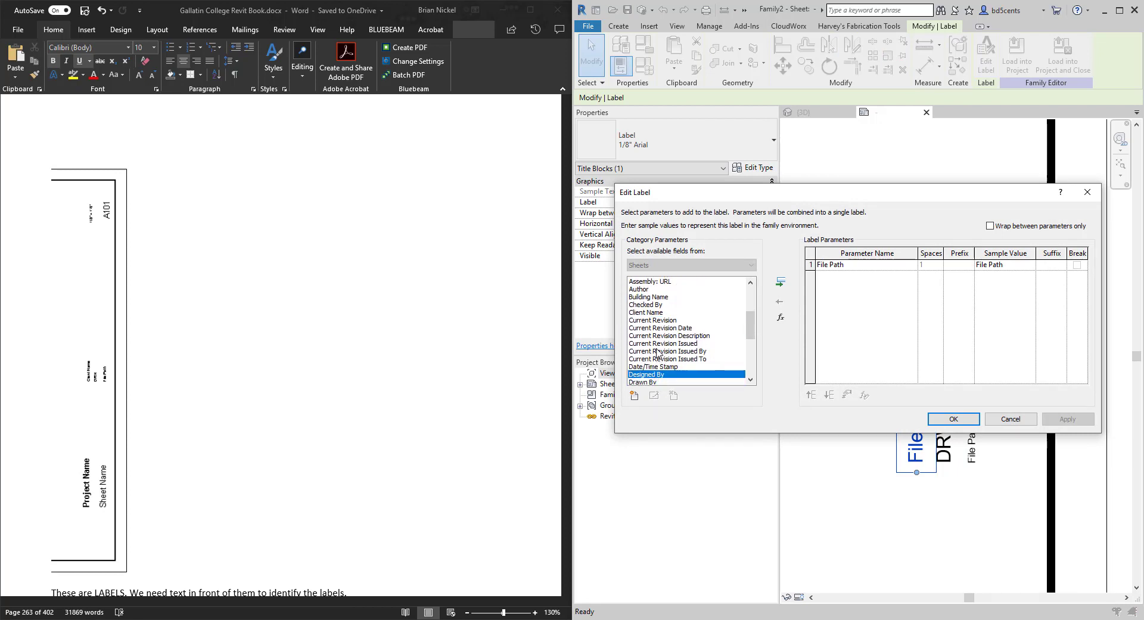
{"action": "scroll", "coordinate": [657, 353], "scroll_direction": "up", "scroll_amount": 1}
{"action": "left_click", "coordinate": [667, 335]}
{"action": "left_click", "coordinate": [780, 281]}
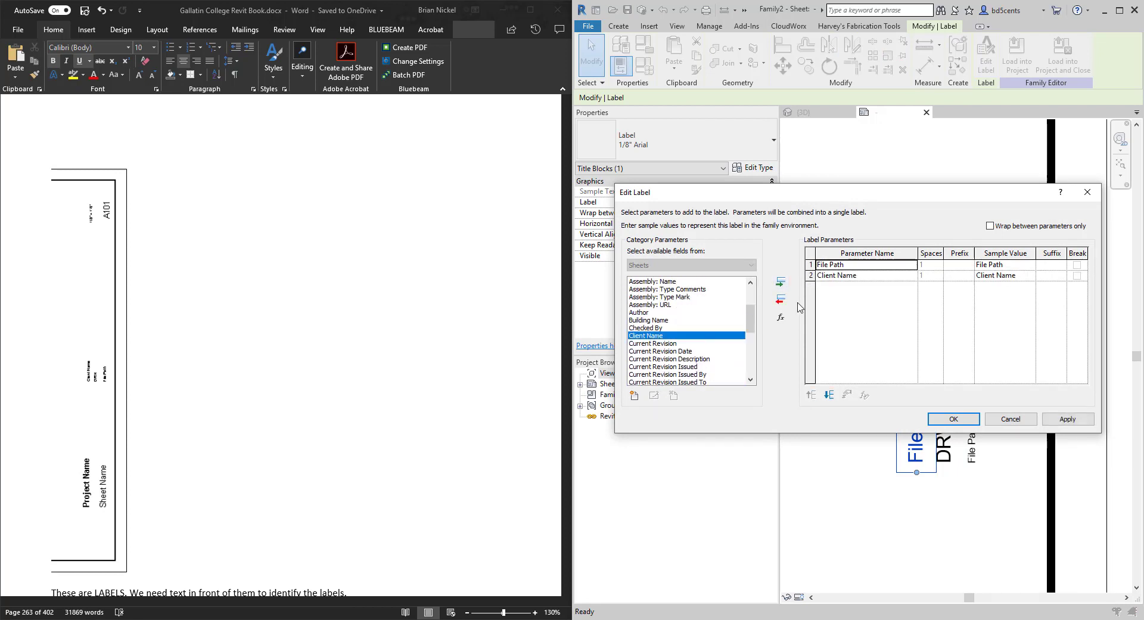
{"action": "left_click", "coordinate": [783, 302]}
{"action": "left_click", "coordinate": [1066, 419]}
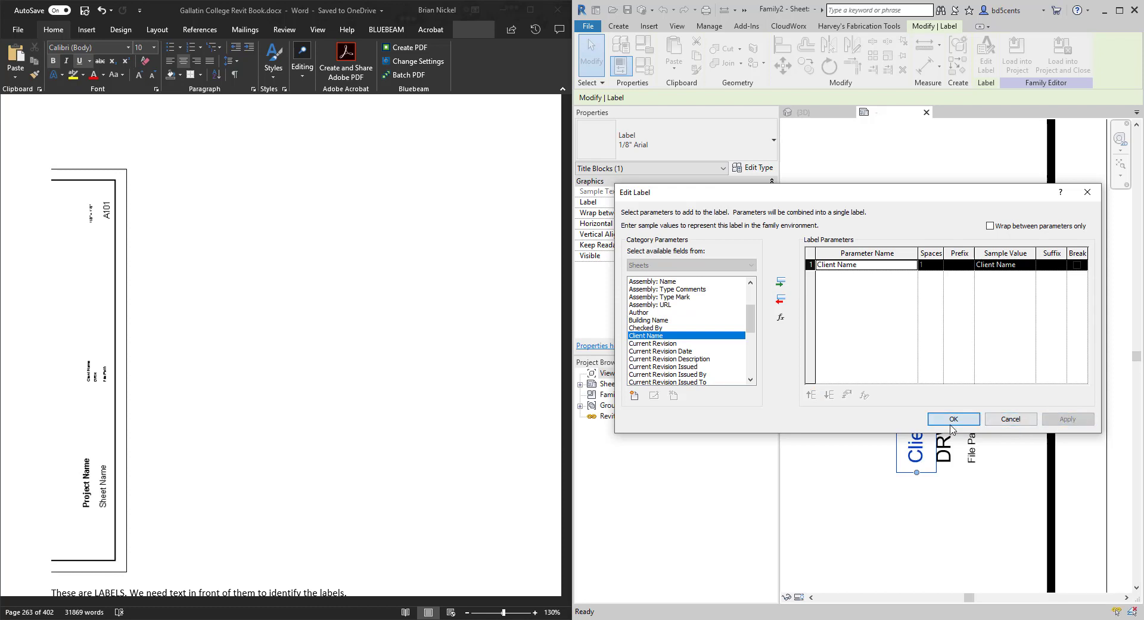
{"action": "left_click", "coordinate": [952, 421]}
{"action": "scroll", "coordinate": [890, 391], "scroll_direction": "down", "scroll_amount": 3}
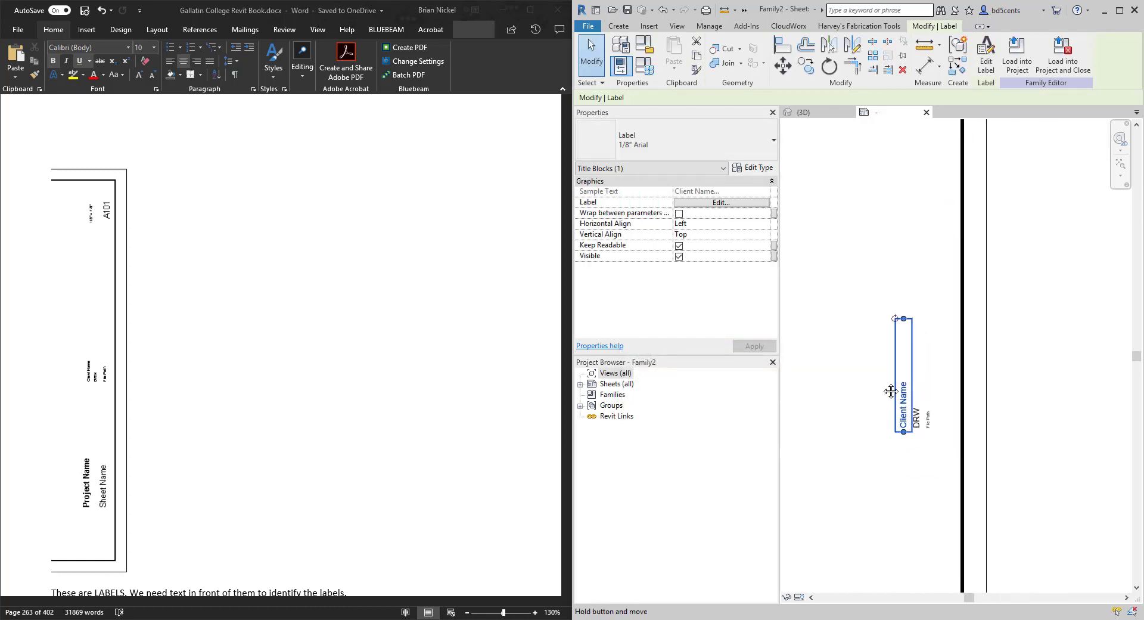
- Select the DRW, File Path and Client Name labels together and shift them slightly left
{"action": "scroll", "coordinate": [882, 368], "scroll_direction": "up", "scroll_amount": 4}
{"action": "middle_click_drag", "start_coordinate": [890, 391], "coordinate": [881, 217]}
{"action": "scroll", "coordinate": [882, 368], "scroll_direction": "down", "scroll_amount": 4}
{"action": "scroll", "coordinate": [882, 216], "scroll_direction": "down", "scroll_amount": 1}
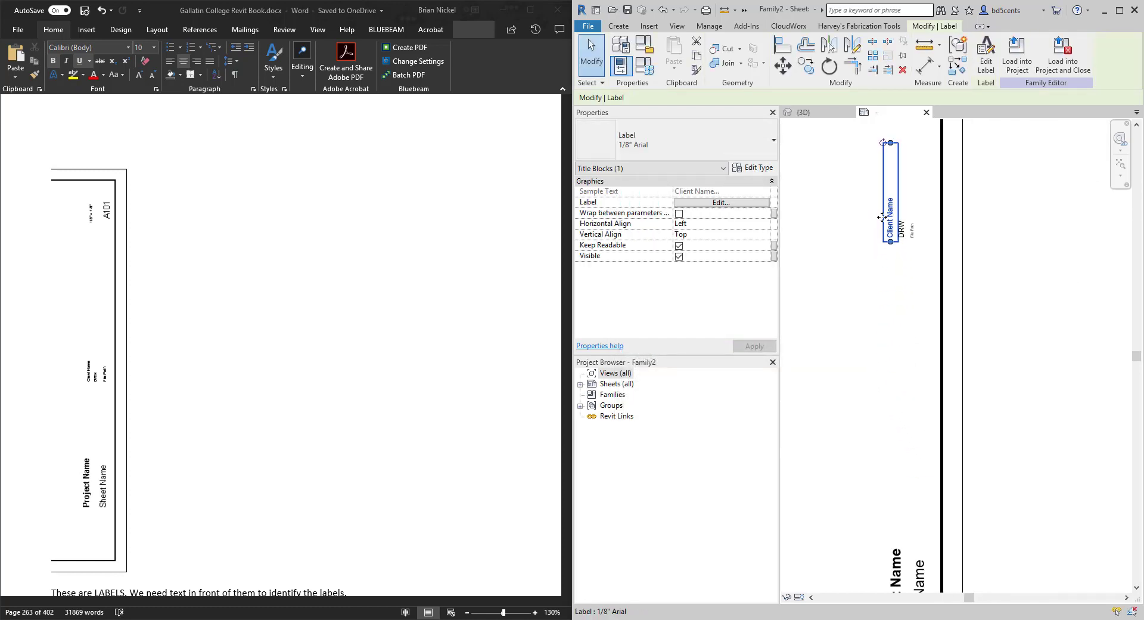
{"action": "scroll", "coordinate": [884, 202], "scroll_direction": "up", "scroll_amount": 1}
{"action": "left_click", "coordinate": [906, 239]}
{"action": "scroll", "coordinate": [906, 238], "scroll_direction": "up", "scroll_amount": 1}
{"action": "left_click", "coordinate": [931, 247]}
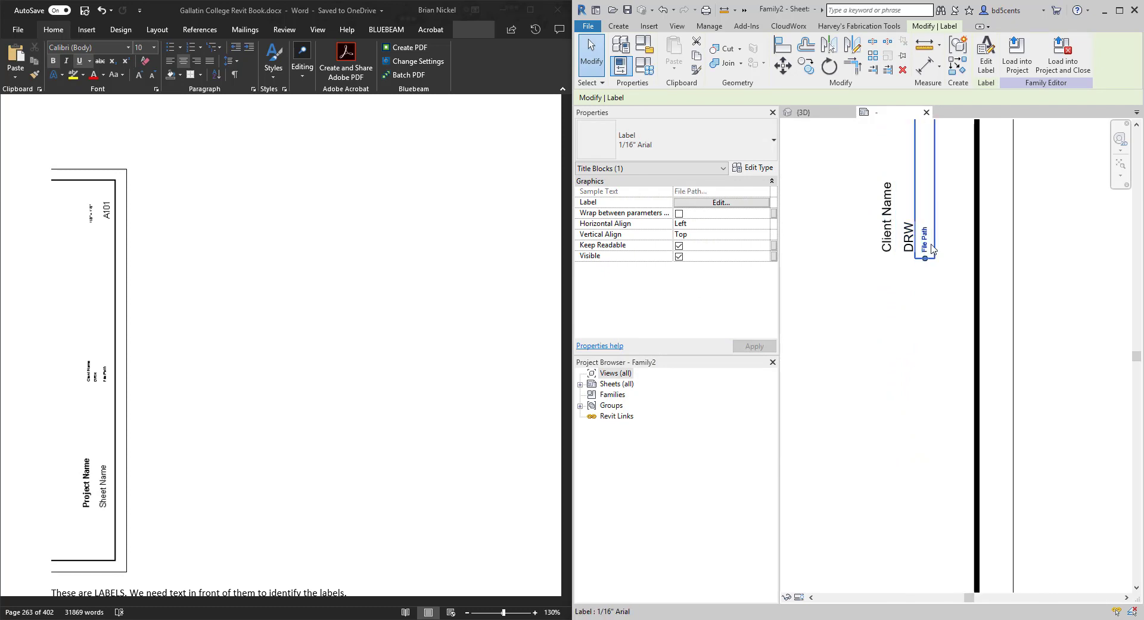
{"action": "left_click_drag", "start_coordinate": [953, 277], "coordinate": [884, 152]}
{"action": "scroll", "coordinate": [889, 244], "scroll_direction": "down", "scroll_amount": 1}
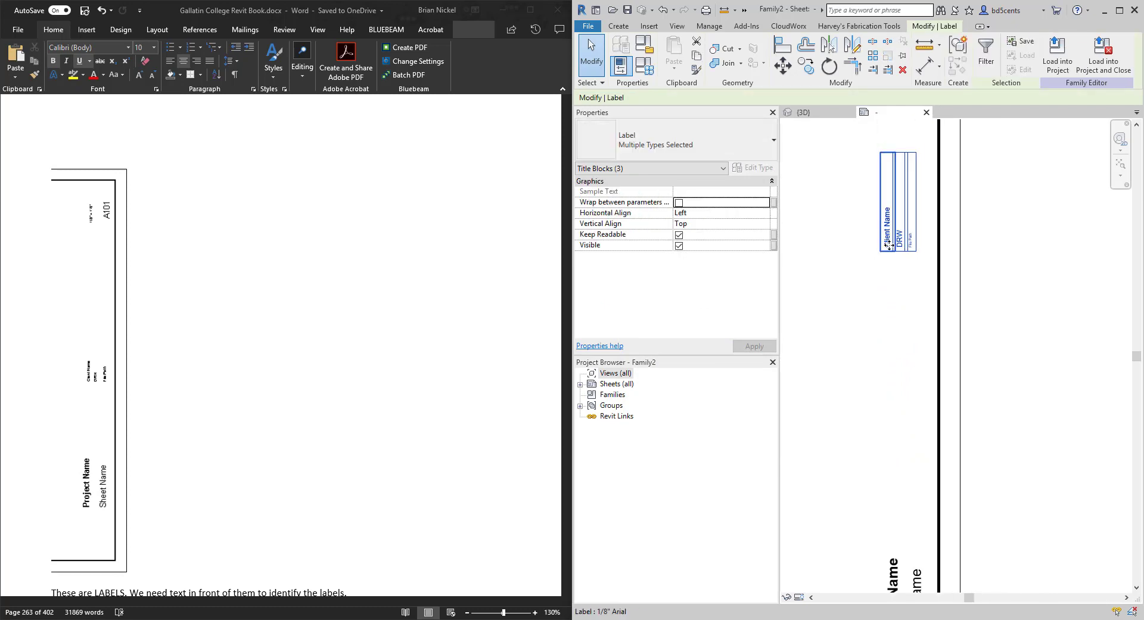
{"action": "key", "text": "Right"}
{"action": "key", "text": "Right"}
{"action": "key", "text": "Right"}
{"action": "key", "text": "Right"}
{"action": "scroll", "coordinate": [894, 251], "scroll_direction": "down", "scroll_amount": 1}
{"action": "middle_click_drag", "start_coordinate": [895, 248], "coordinate": [883, 325]}
{"action": "left_click_drag", "start_coordinate": [888, 314], "coordinate": [880, 315]}
{"action": "scroll", "coordinate": [877, 340], "scroll_direction": "down", "scroll_amount": 2}
{"action": "middle_click_drag", "start_coordinate": [877, 341], "coordinate": [869, 356]}
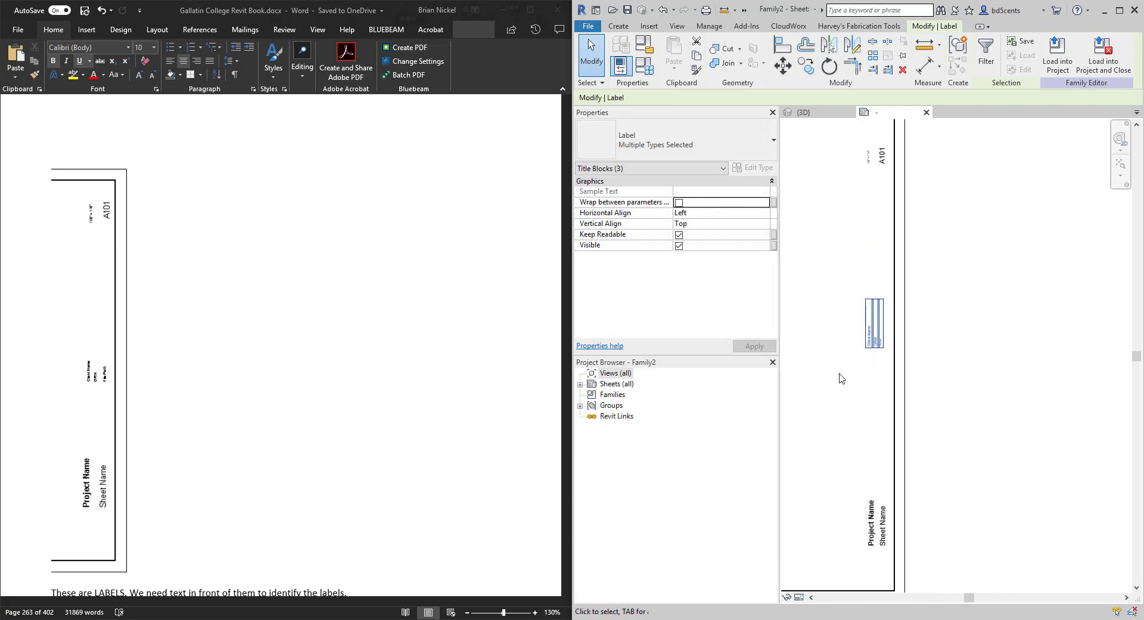
{"action": "left_click", "coordinate": [838, 378]}
{"action": "middle_click_drag", "start_coordinate": [859, 256], "coordinate": [931, 257]}
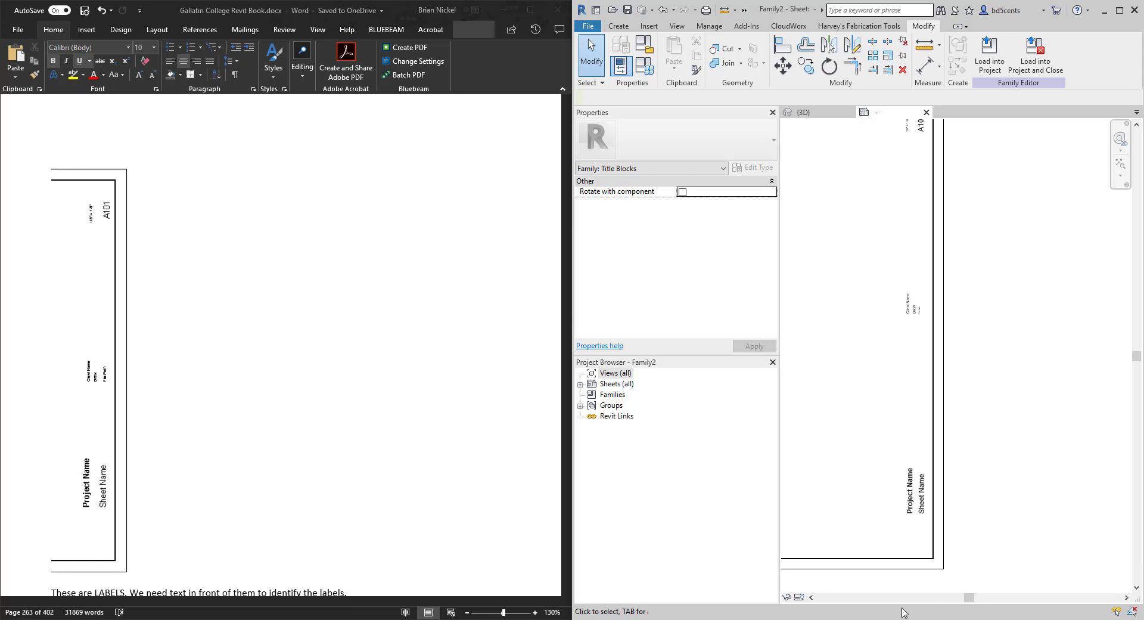
- Move the Project Name and Sheet Name labels together up along the border
{"action": "scroll", "coordinate": [919, 438], "scroll_direction": "up", "scroll_amount": 3}
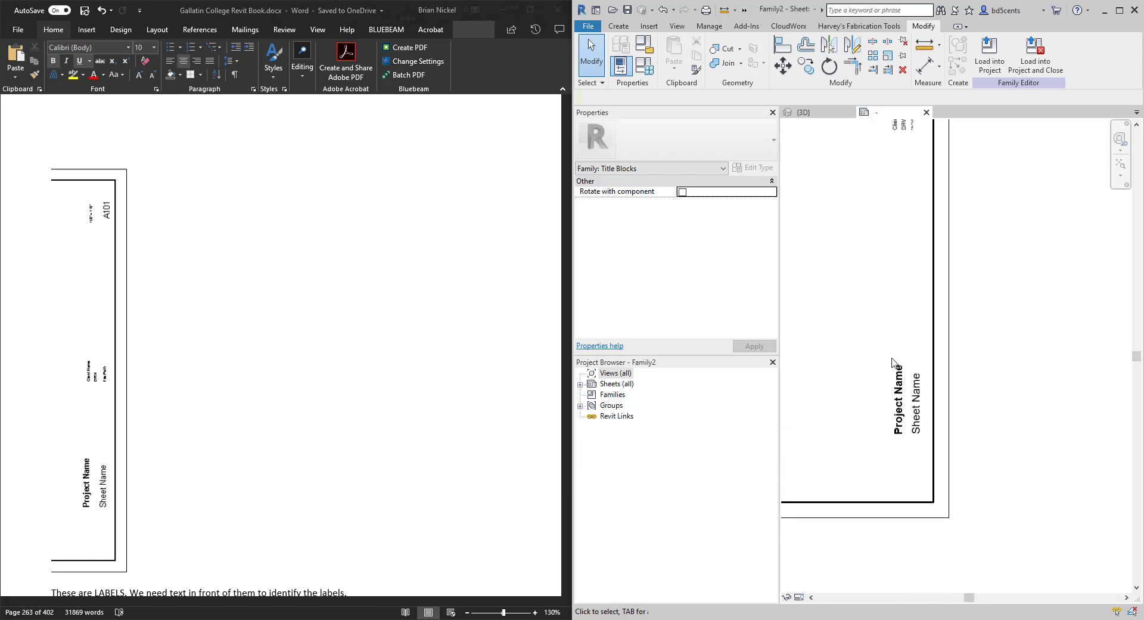
{"action": "left_click", "coordinate": [899, 386]}
{"action": "left_click", "coordinate": [920, 413], "text": "ctrl"}
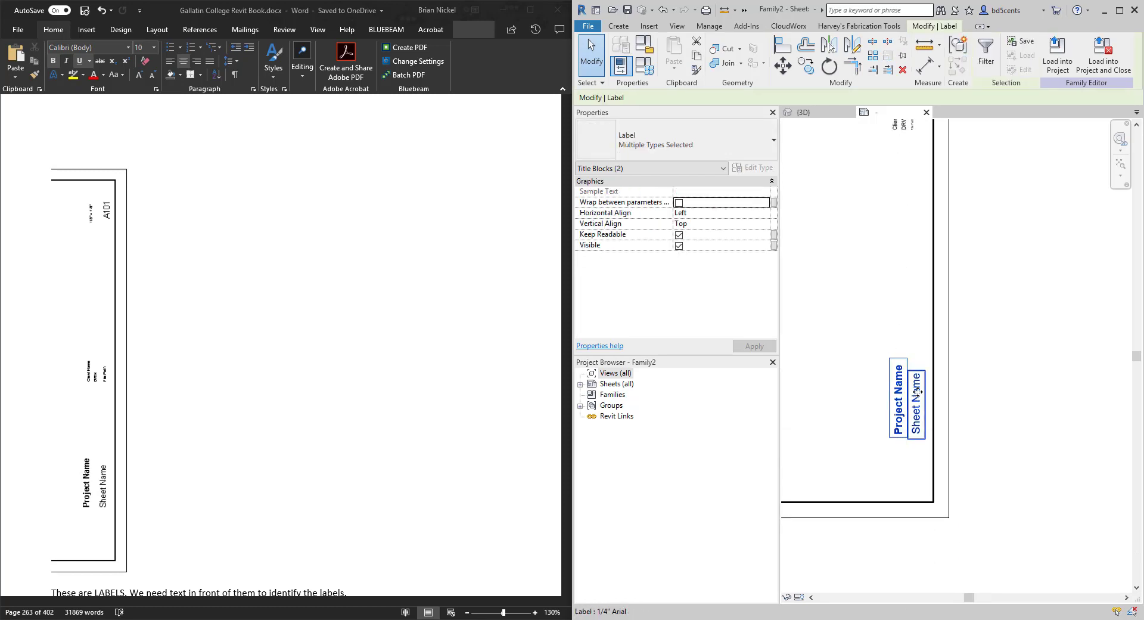
{"action": "left_click_drag", "start_coordinate": [919, 412], "coordinate": [920, 333]}
{"action": "scroll", "coordinate": [920, 335], "scroll_direction": "down", "scroll_amount": 4}
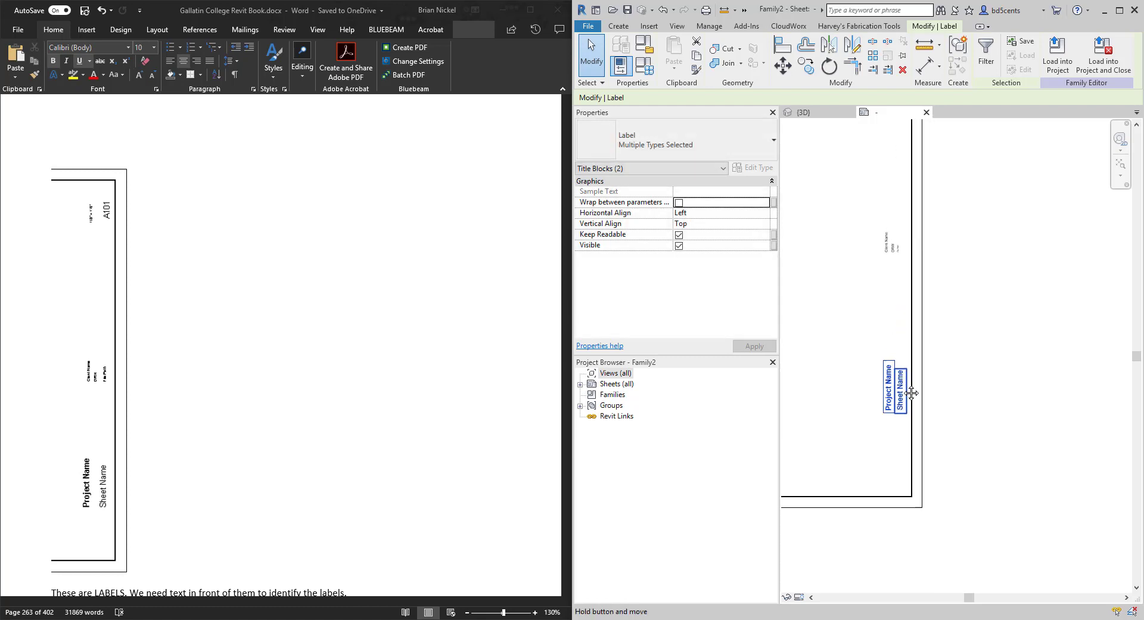
{"action": "scroll", "coordinate": [876, 260], "scroll_direction": "up", "scroll_amount": 4}
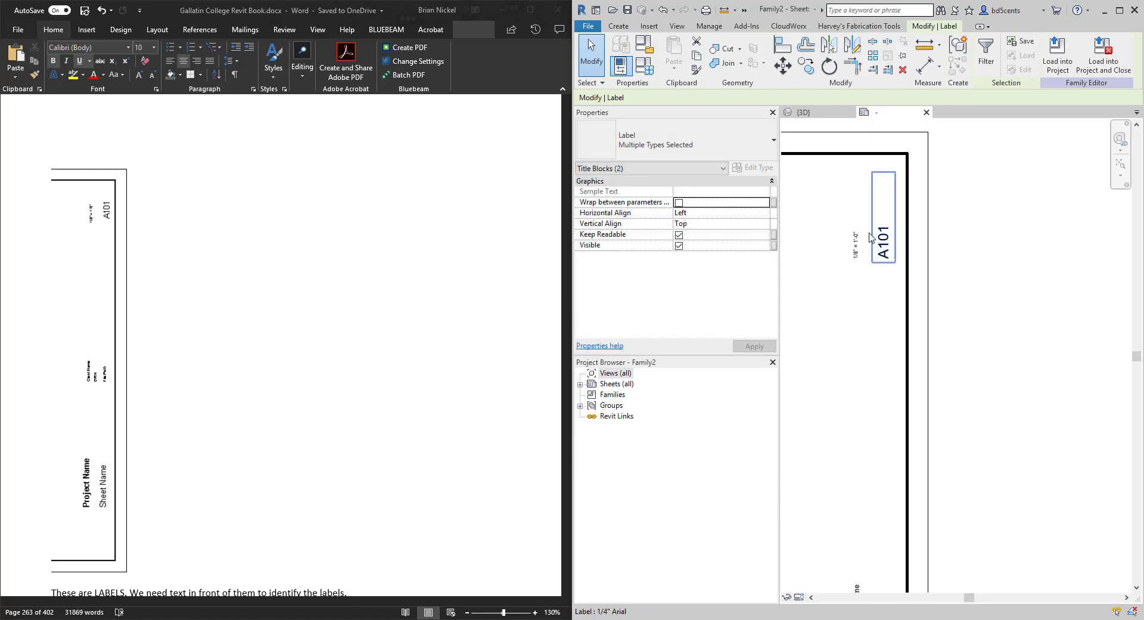
{"action": "scroll", "coordinate": [863, 288], "scroll_direction": "down", "scroll_amount": 3}
{"action": "middle_click_drag", "start_coordinate": [863, 334], "coordinate": [858, 201]}
{"action": "scroll", "coordinate": [841, 321], "scroll_direction": "up", "scroll_amount": 1}
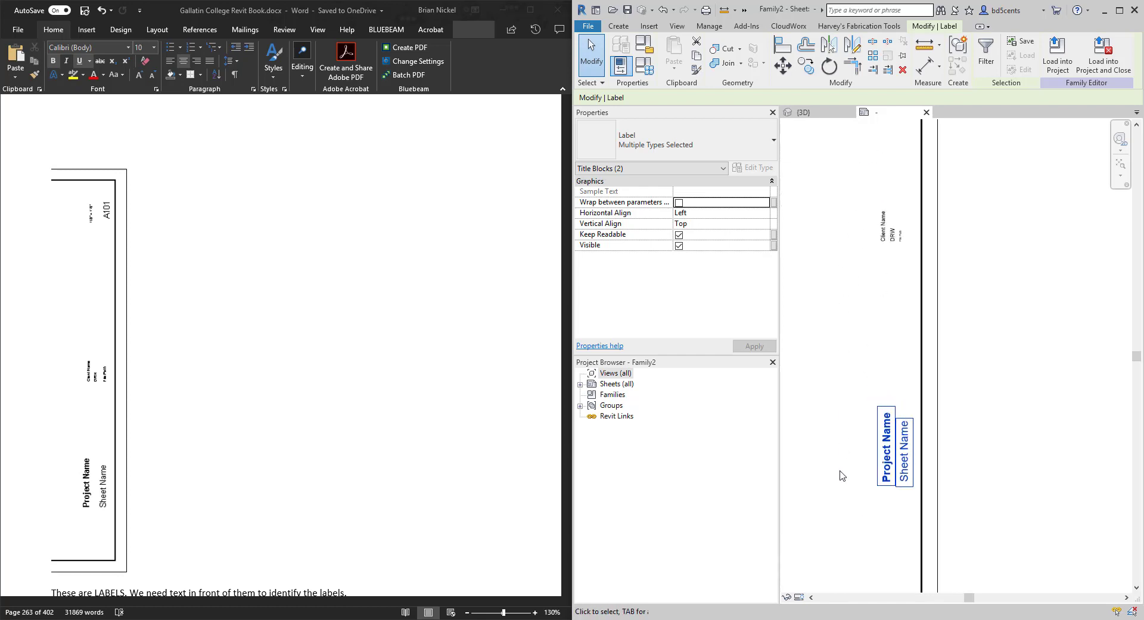
{"action": "left_click", "coordinate": [839, 471]}
{"action": "middle_click_drag", "start_coordinate": [863, 516], "coordinate": [868, 444]}
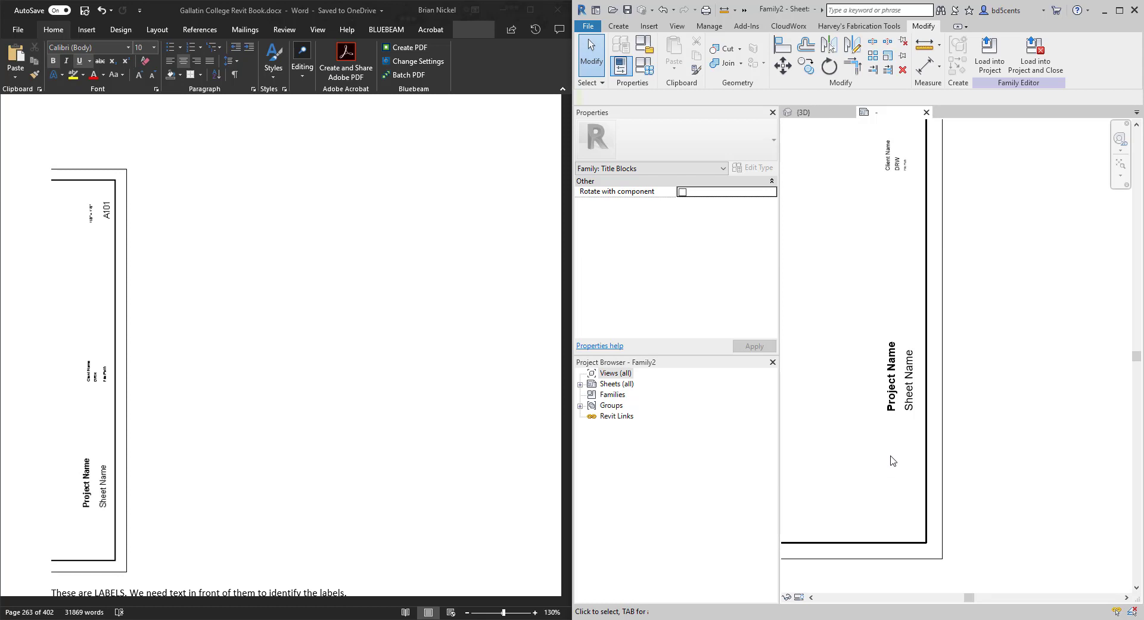
- Start the Text tool, maximize Revit and bring the sheet's bottom-right corner into view
{"action": "left_click", "coordinate": [618, 25]}
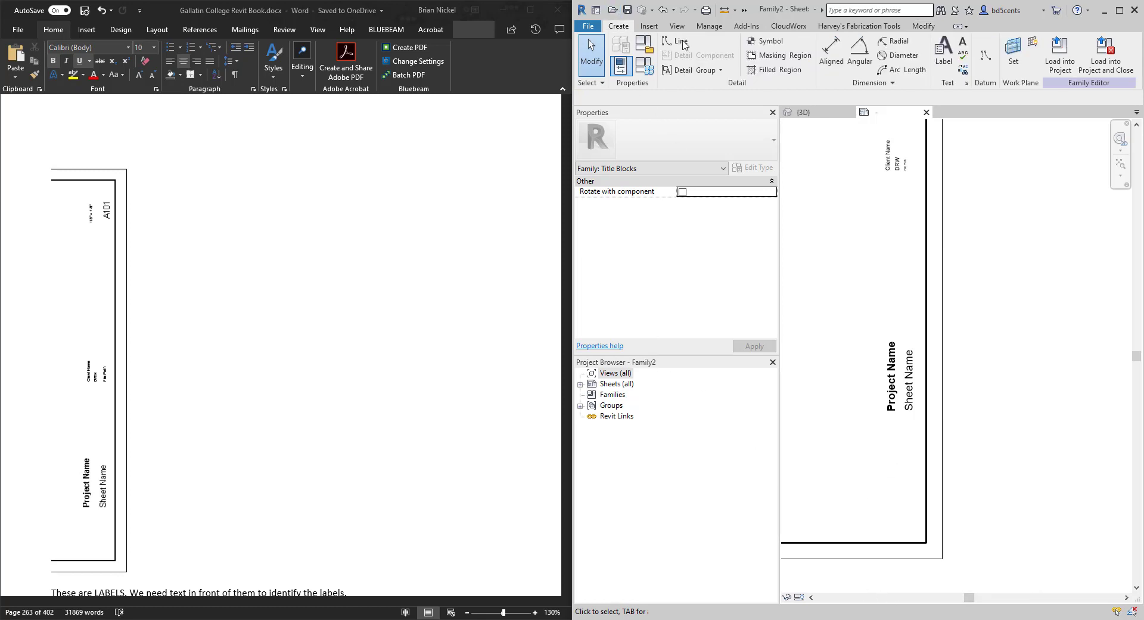
{"action": "left_click", "coordinate": [962, 45]}
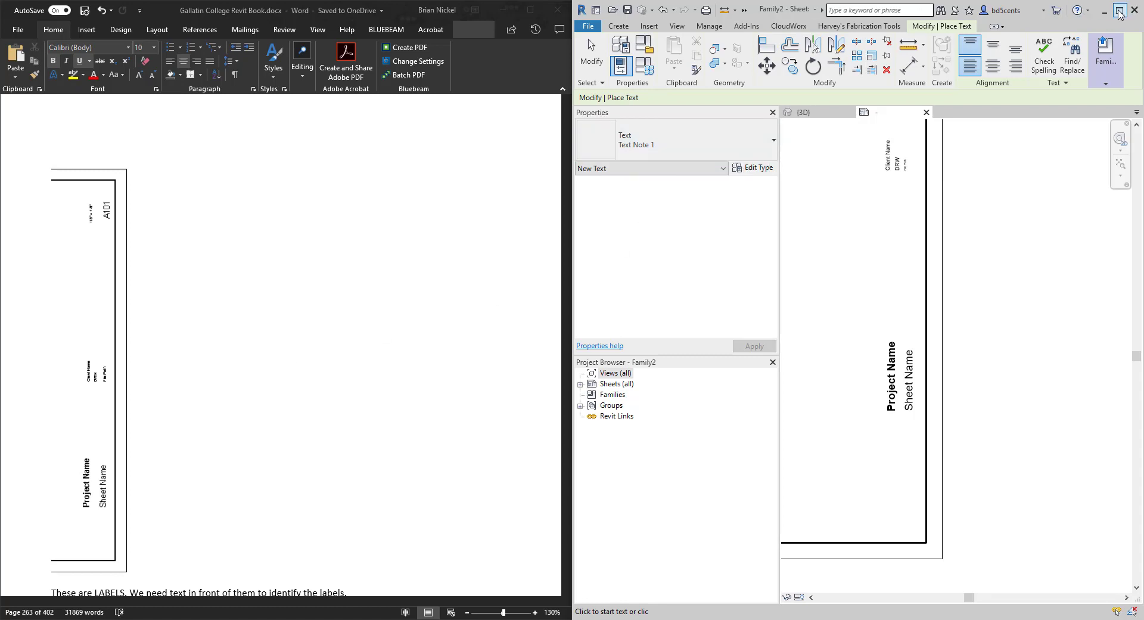
{"action": "left_click", "coordinate": [1118, 11]}
{"action": "middle_click_drag", "start_coordinate": [412, 263], "coordinate": [572, 328]}
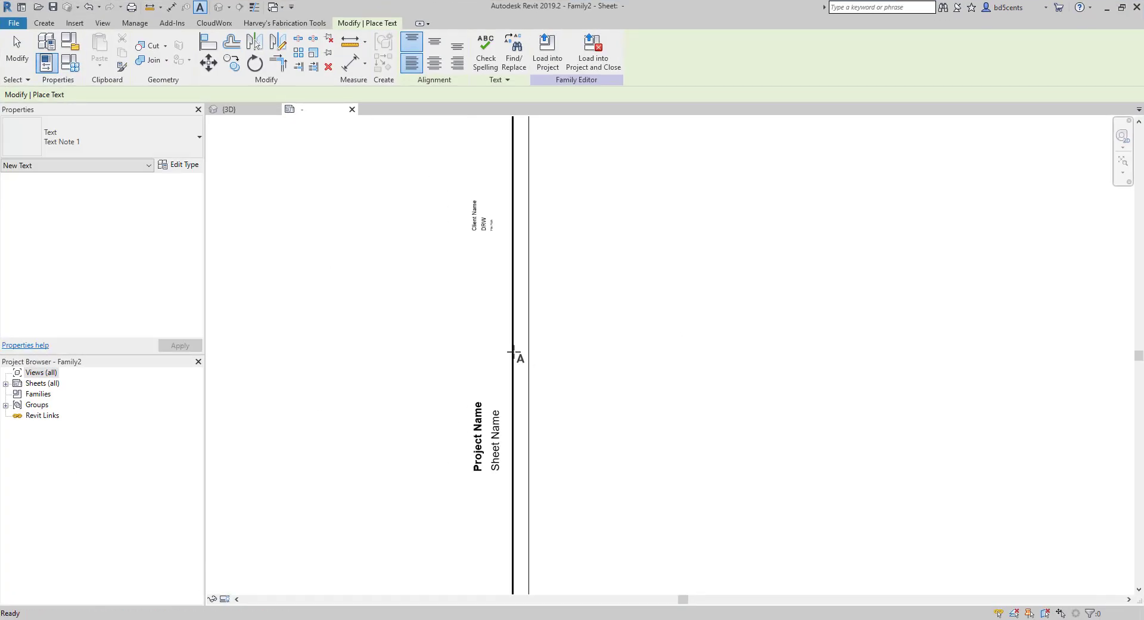
{"action": "scroll", "coordinate": [512, 352], "scroll_direction": "up", "scroll_amount": 1}
{"action": "middle_click_drag", "start_coordinate": [488, 366], "coordinate": [519, 270]}
{"action": "scroll", "coordinate": [485, 316], "scroll_direction": "up", "scroll_amount": 1}
{"action": "middle_click_drag", "start_coordinate": [485, 318], "coordinate": [500, 340]}
{"action": "middle_click_drag", "start_coordinate": [461, 426], "coordinate": [459, 434]}
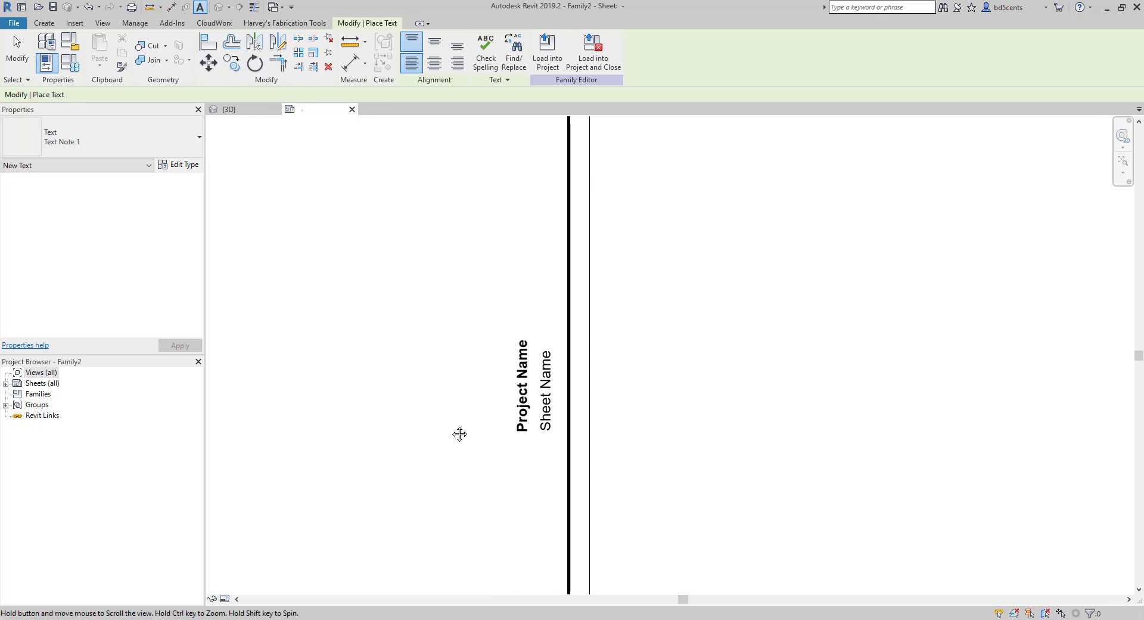
{"action": "scroll", "coordinate": [450, 424], "scroll_direction": "down", "scroll_amount": 2}
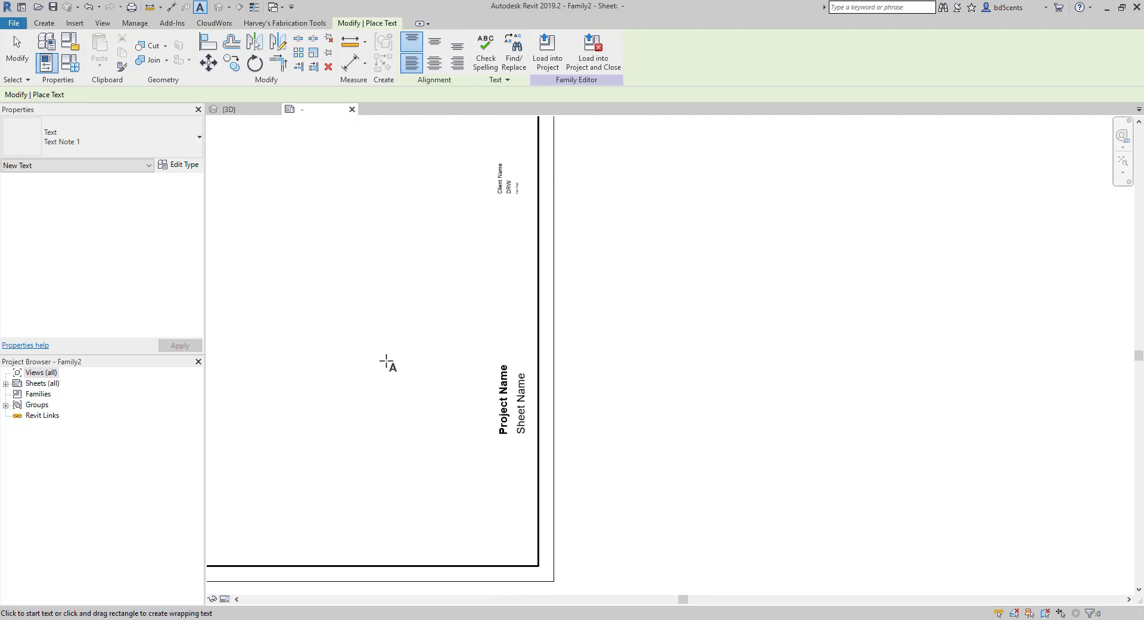
- Duplicate the text type as 3/32" Arial with a 3/32" text size
{"action": "left_click", "coordinate": [179, 164]}
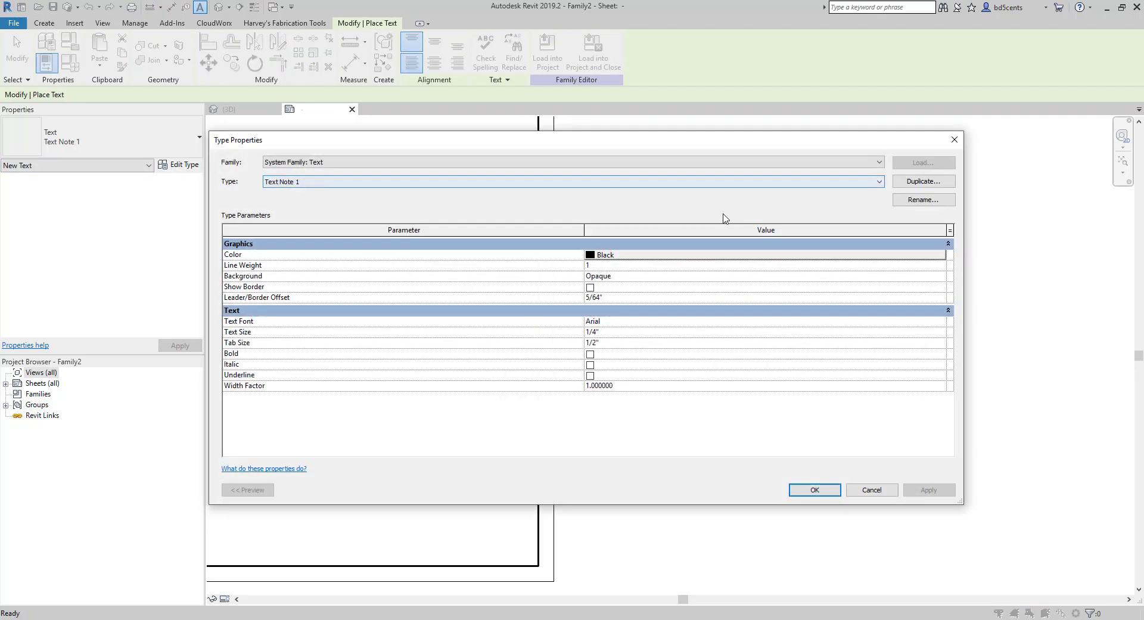
{"action": "left_click", "coordinate": [928, 185]}
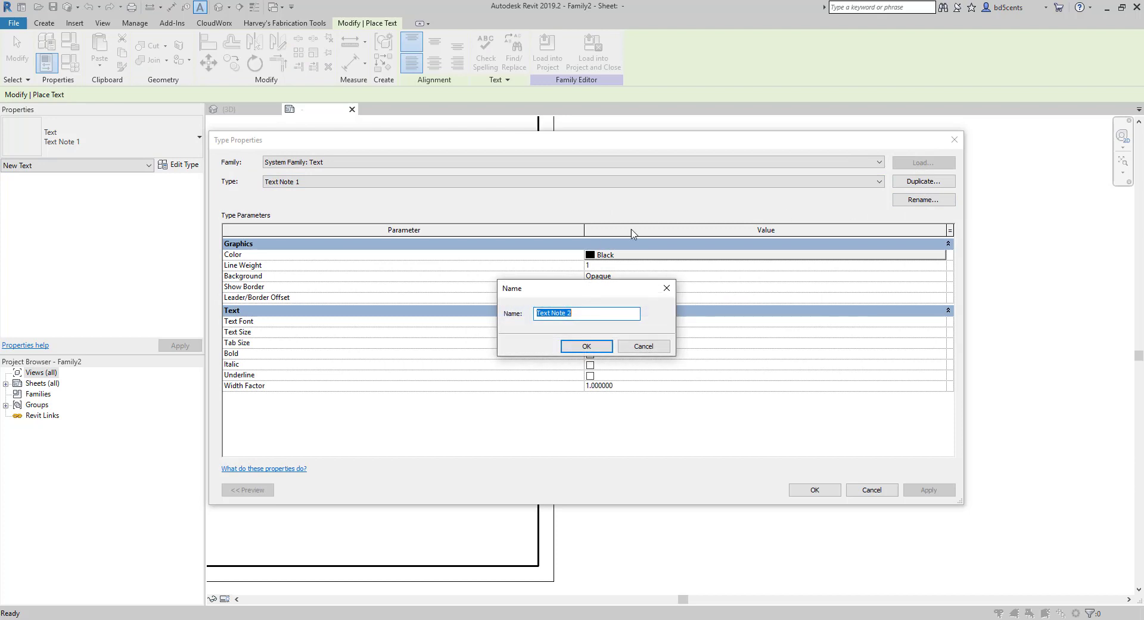
{"action": "type", "text": "38/"}
{"action": "key", "text": "BackSpace"}
{"action": "key", "text": "BackSpace"}
{"action": "type", "text": "/32\" Arial"}
{"action": "left_click", "coordinate": [589, 346]}
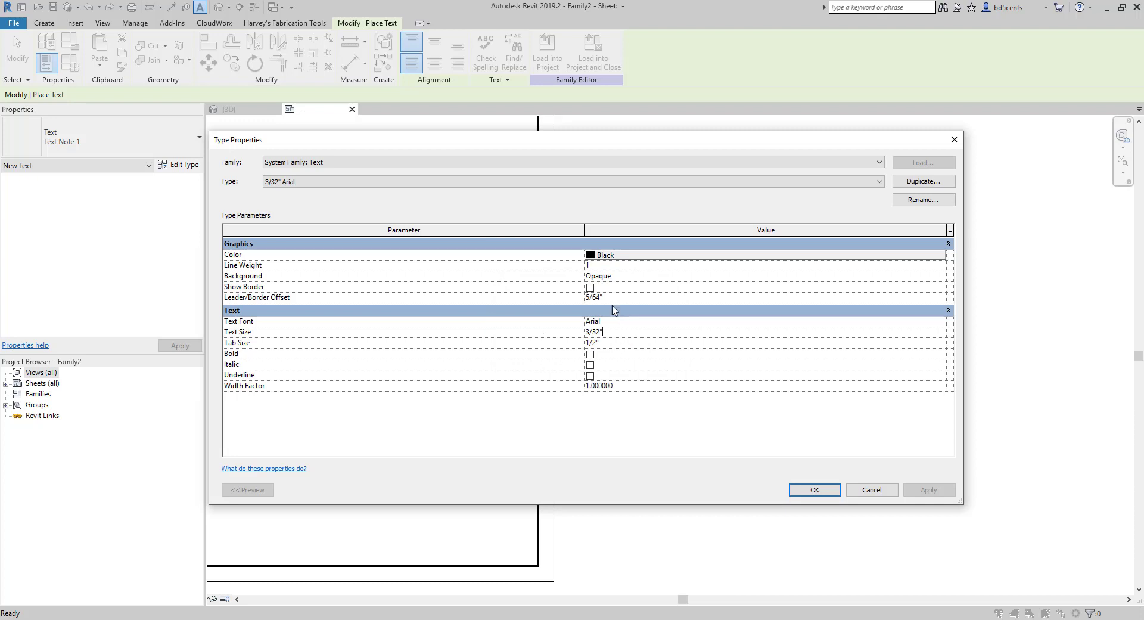
{"action": "left_click", "coordinate": [815, 491]}
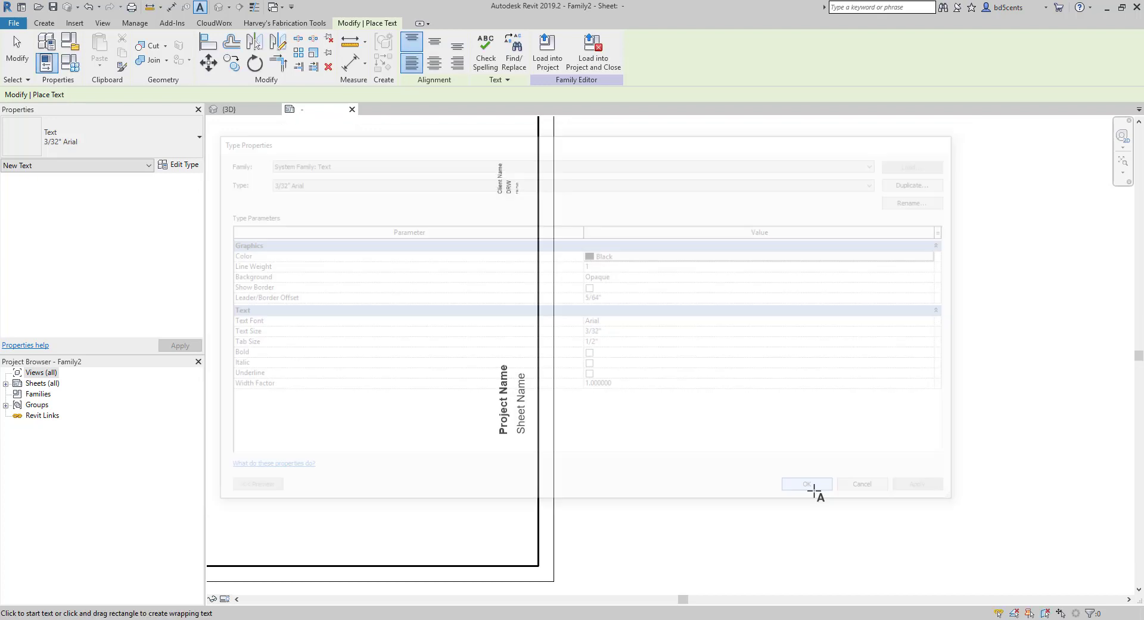
- Place a 3/32" Arial text note reading PROJECT NAME: below the Project Name label
{"action": "left_click", "coordinate": [119, 140]}
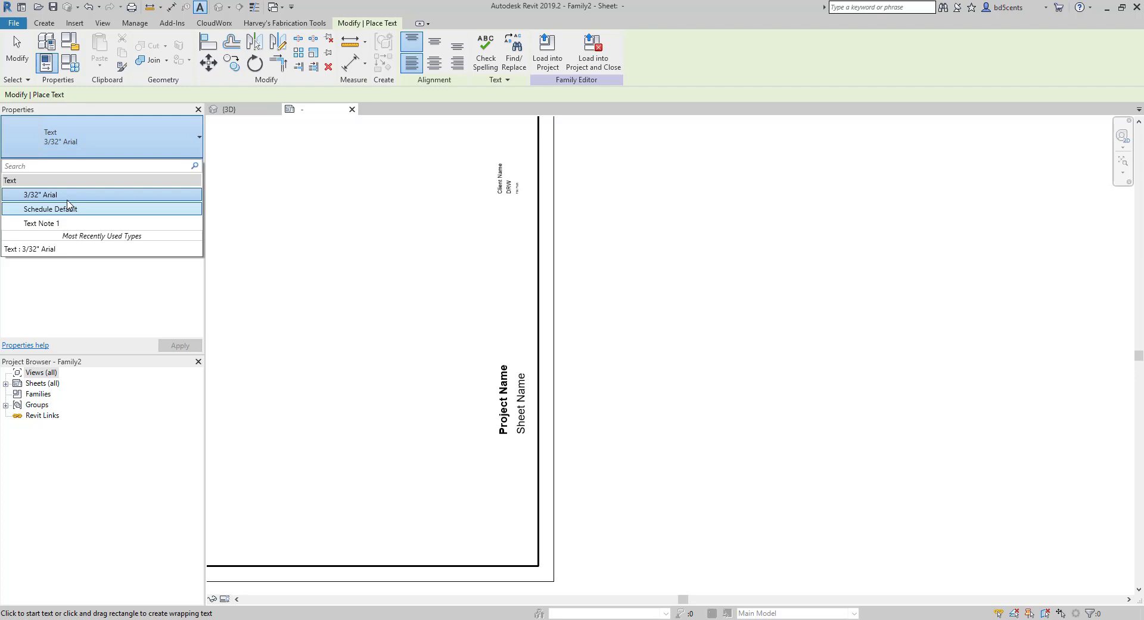
{"action": "left_click", "coordinate": [122, 147]}
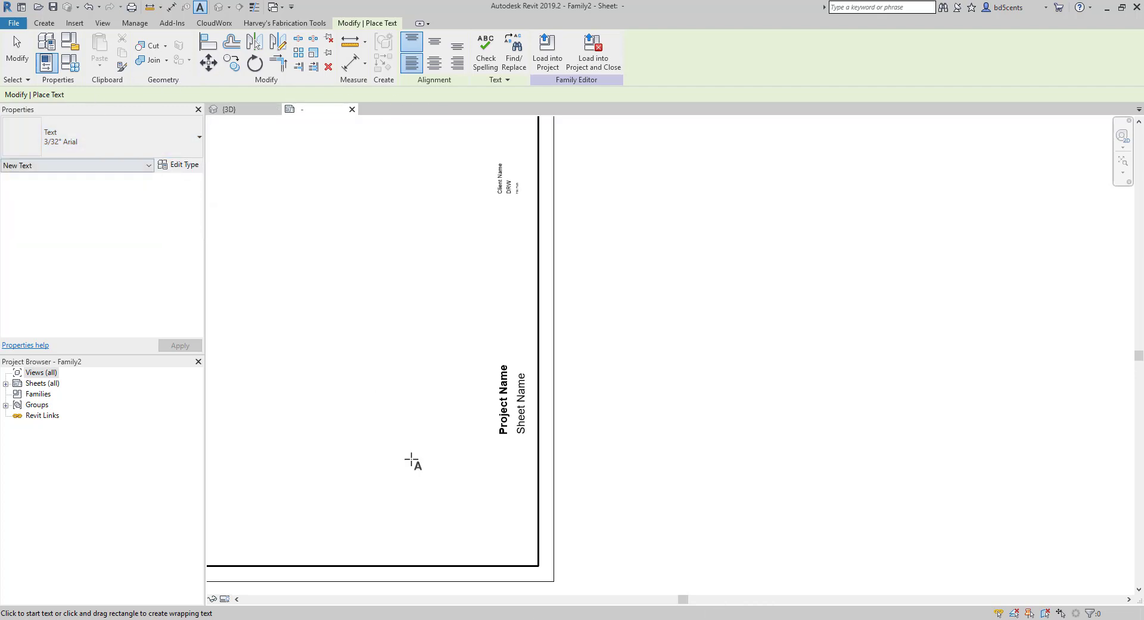
{"action": "scroll", "coordinate": [497, 466], "scroll_direction": "up", "scroll_amount": 1}
{"action": "left_click", "coordinate": [501, 493]}
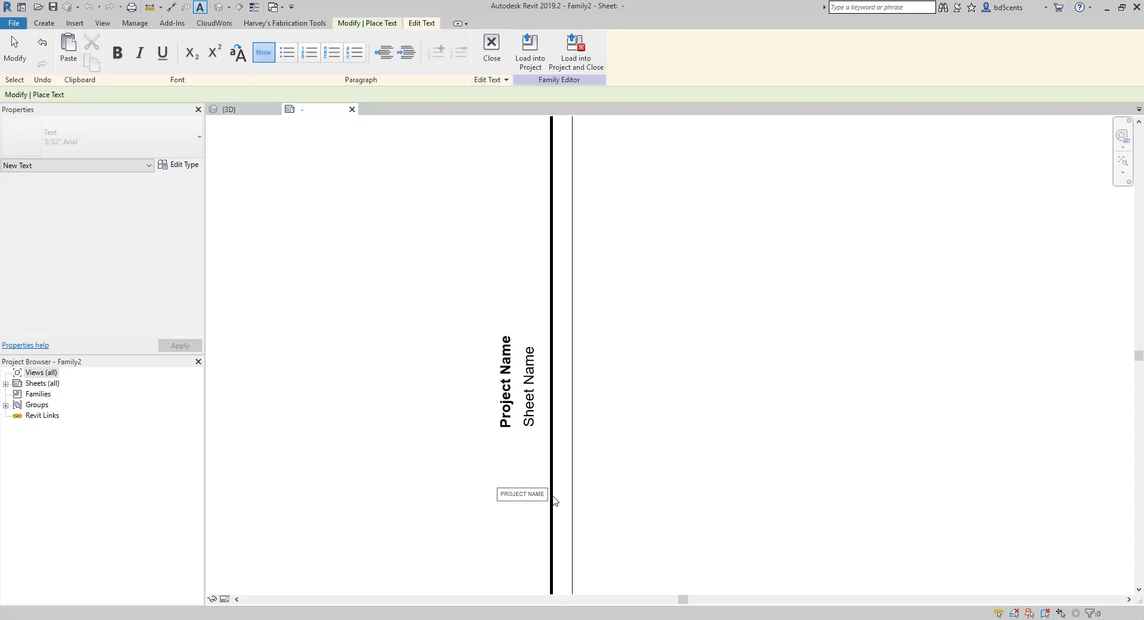
{"action": "key", "text": "ctrl+a"}
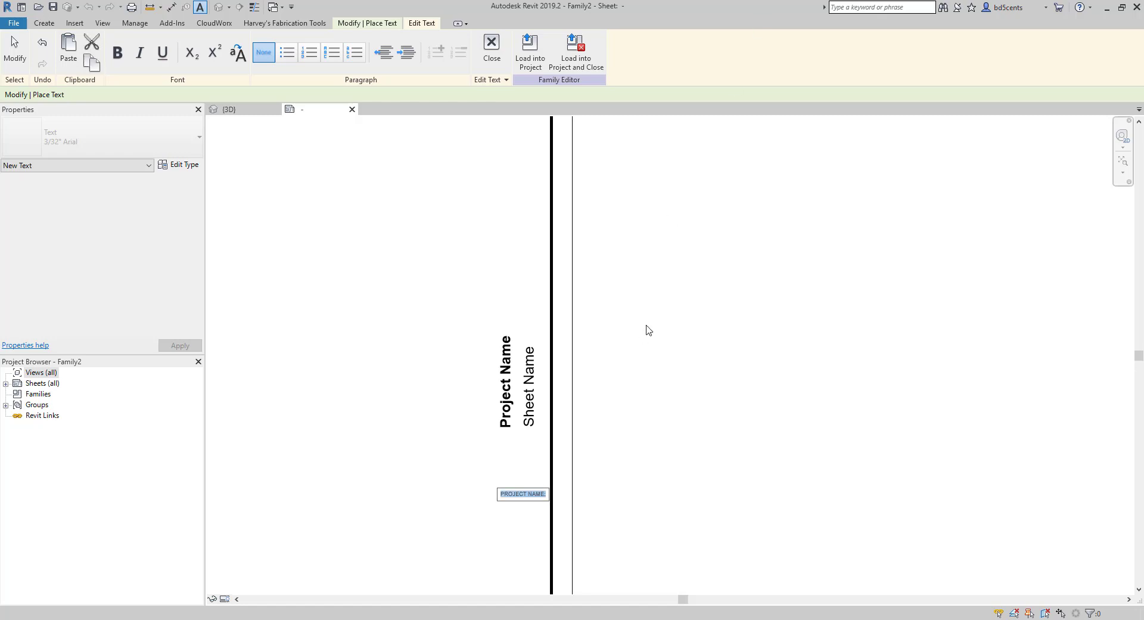
{"action": "key", "text": "ctrl+b"}
{"action": "key", "text": "ctrl+b"}
{"action": "key", "text": "ctrl+b"}
{"action": "key", "text": "ctrl+b"}
{"action": "left_click", "coordinate": [439, 450]}
{"action": "key", "text": "Escape"}
- Rotate the PROJECT NAME: note to vertical and position it just below Project Name
{"action": "left_click", "coordinate": [512, 497]}
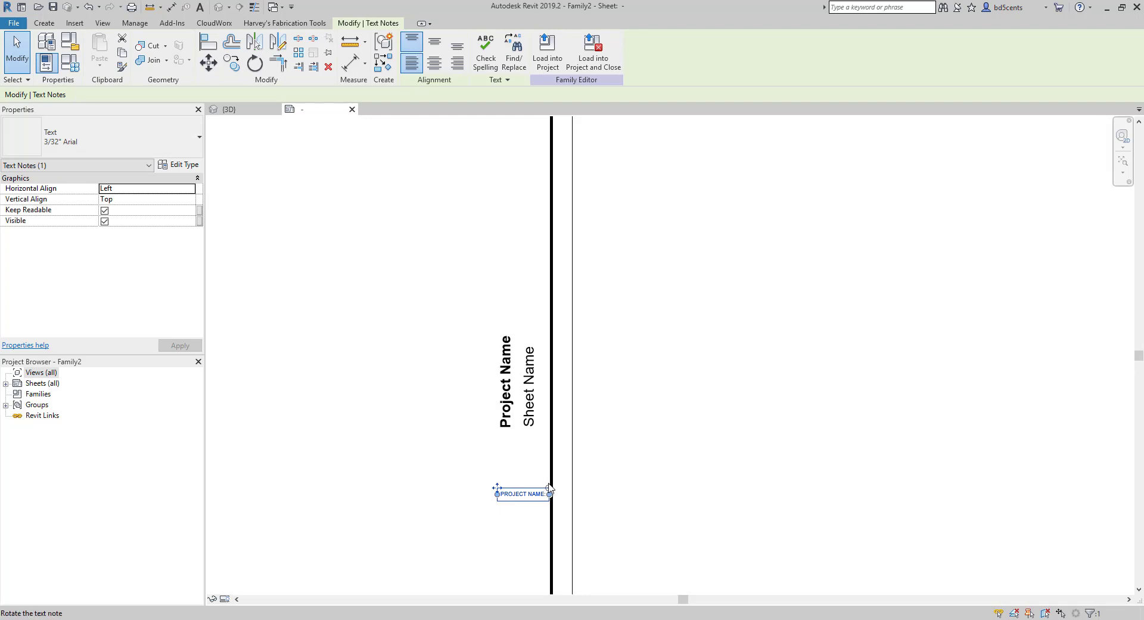
{"action": "left_click_drag", "start_coordinate": [549, 488], "coordinate": [510, 436]}
{"action": "left_click_drag", "start_coordinate": [516, 517], "coordinate": [499, 484]}
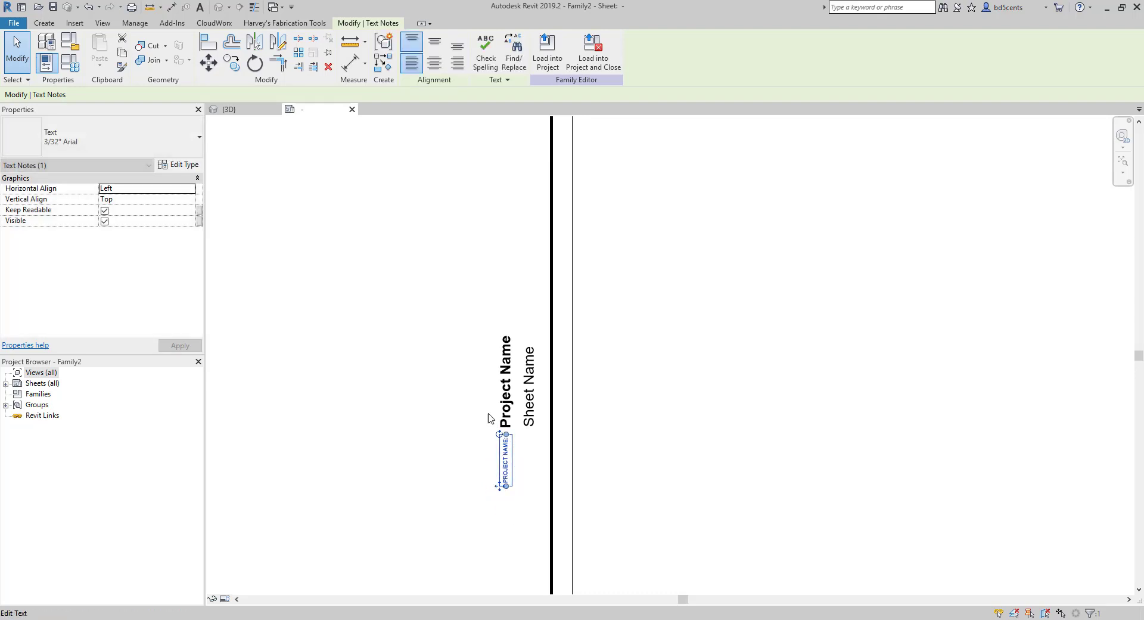
- Copy the PROJECT NAME: note to a spot below the Sheet Name label
{"action": "left_click", "coordinate": [231, 63]}
{"action": "scroll", "coordinate": [503, 513], "scroll_direction": "up", "scroll_amount": 2}
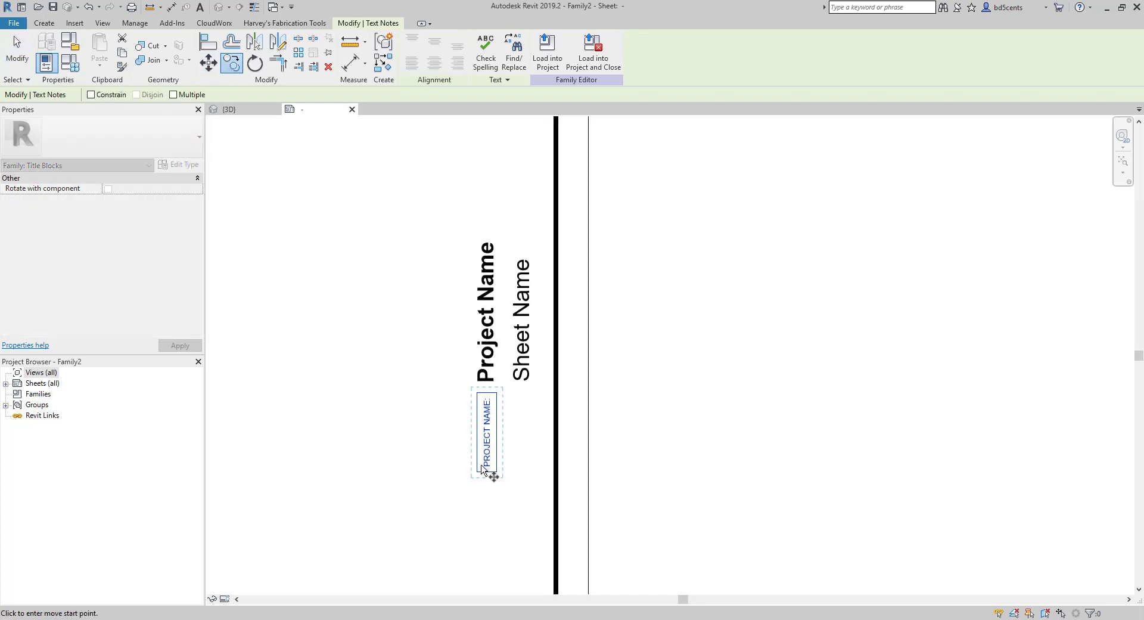
{"action": "left_click", "coordinate": [516, 465]}
{"action": "key", "text": "Escape"}
- Edit the copied note's text to read SHEET NAME: and check its placement
{"action": "double_click", "coordinate": [519, 448]}
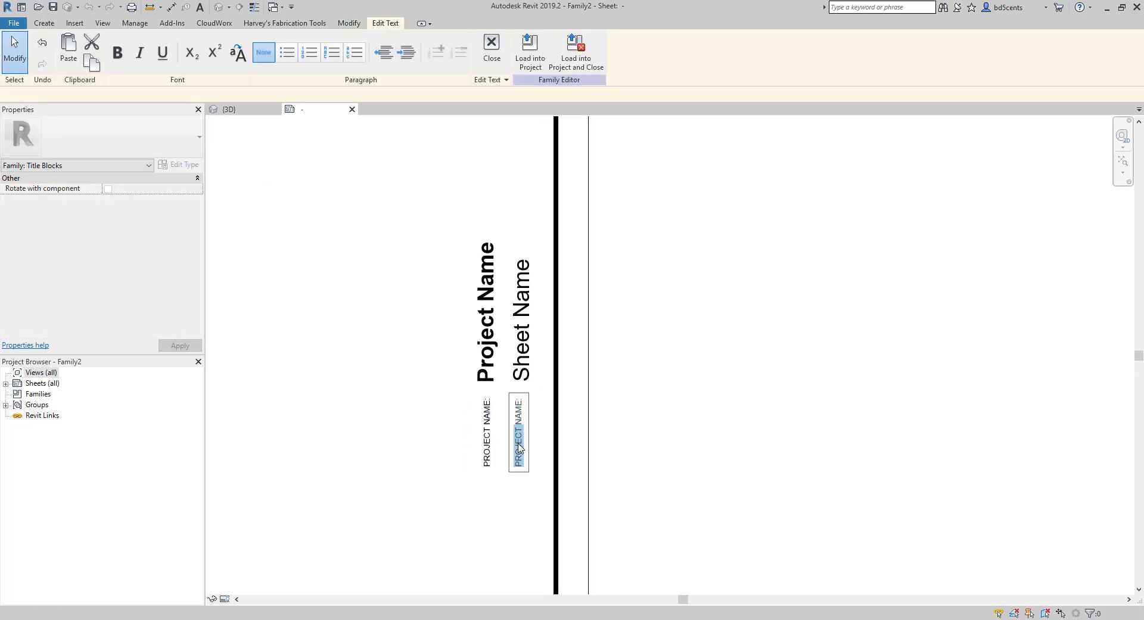
{"action": "type", "text": "SHEE"}
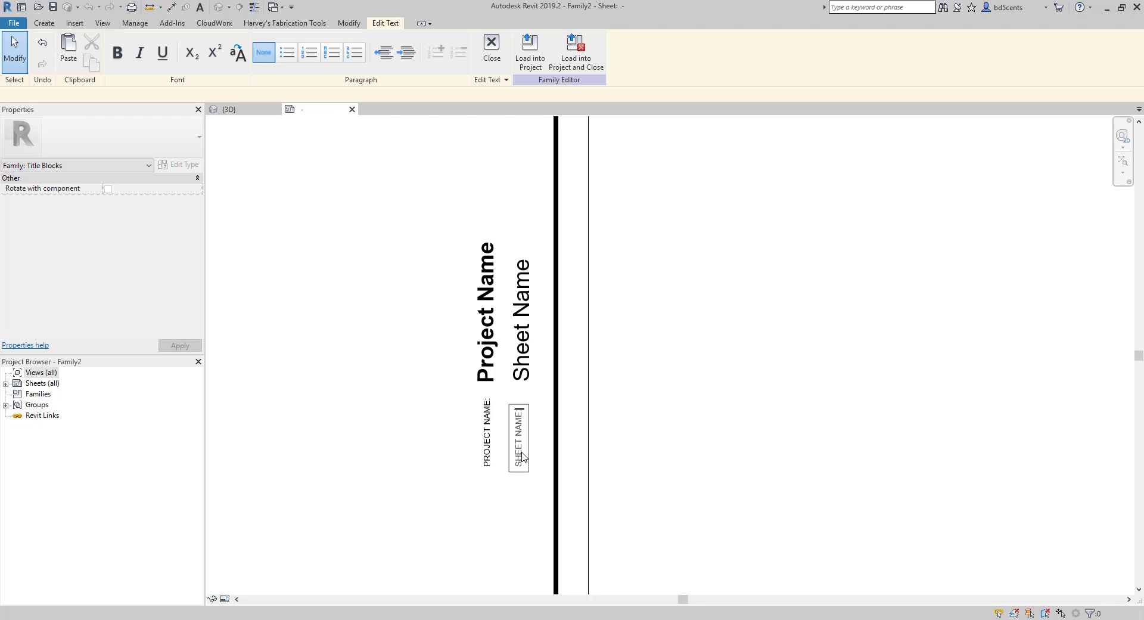
{"action": "left_click", "coordinate": [440, 393]}
{"action": "left_click", "coordinate": [472, 477]}
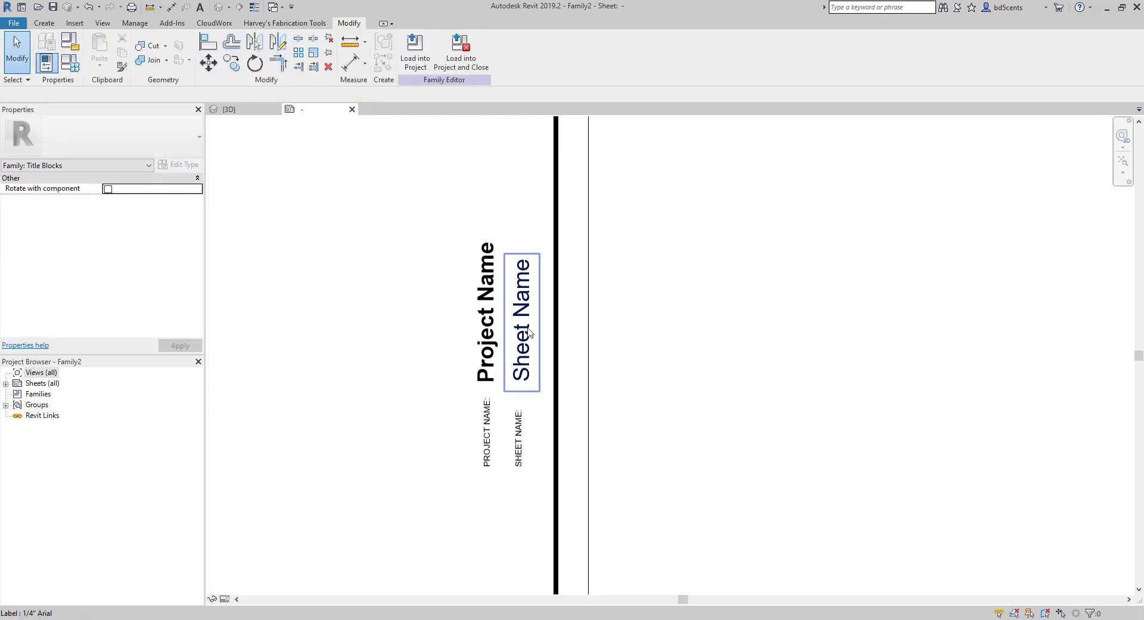
{"action": "scroll", "coordinate": [452, 463], "scroll_direction": "up", "scroll_amount": 2}
{"action": "left_click", "coordinate": [547, 428]}
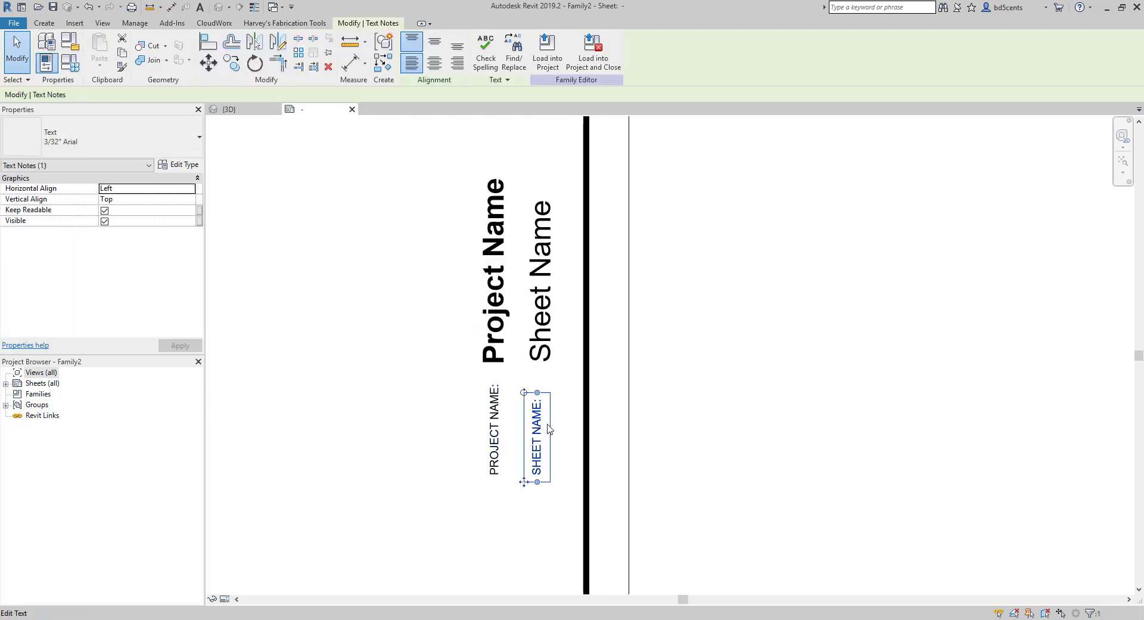
{"action": "left_click", "coordinate": [437, 409]}
{"action": "scroll", "coordinate": [437, 409], "scroll_direction": "down", "scroll_amount": 2}
{"action": "scroll", "coordinate": [446, 437], "scroll_direction": "down", "scroll_amount": 2}
{"action": "middle_click_drag", "start_coordinate": [442, 464], "coordinate": [433, 523]}
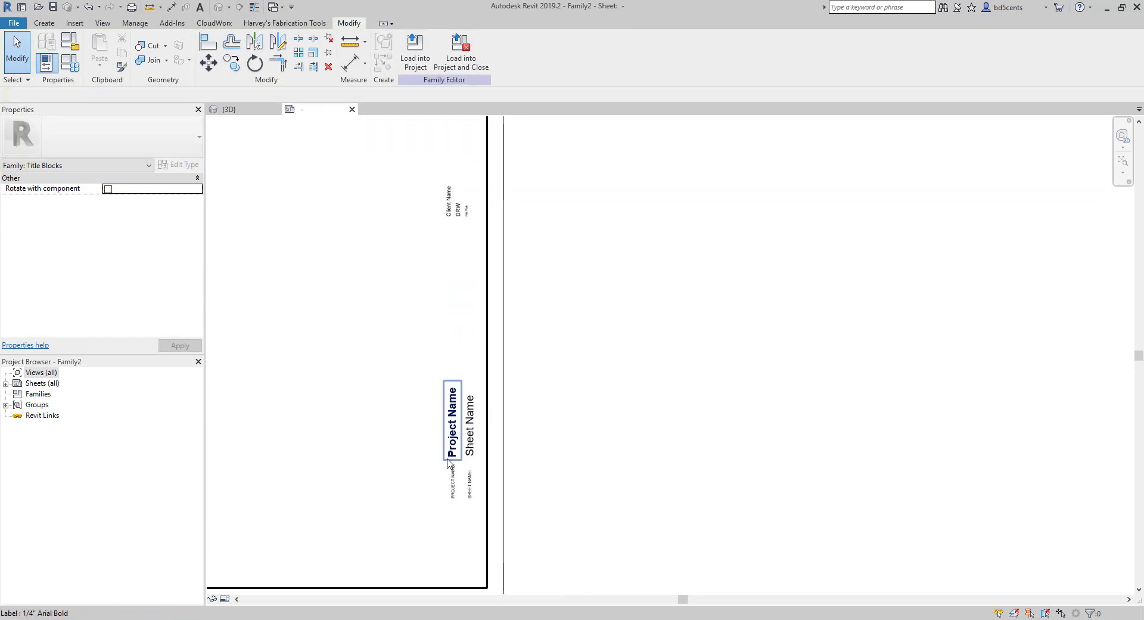
- Copy the PROJECT NAME: and SHEET NAME: notes up to sit below the Client Name labels
{"action": "scroll", "coordinate": [451, 476], "scroll_direction": "up", "scroll_amount": 3}
{"action": "left_click", "coordinate": [455, 491]}
{"action": "left_click", "coordinate": [481, 488], "text": "ctrl"}
{"action": "key", "text": "c"}
{"action": "key", "text": "o"}
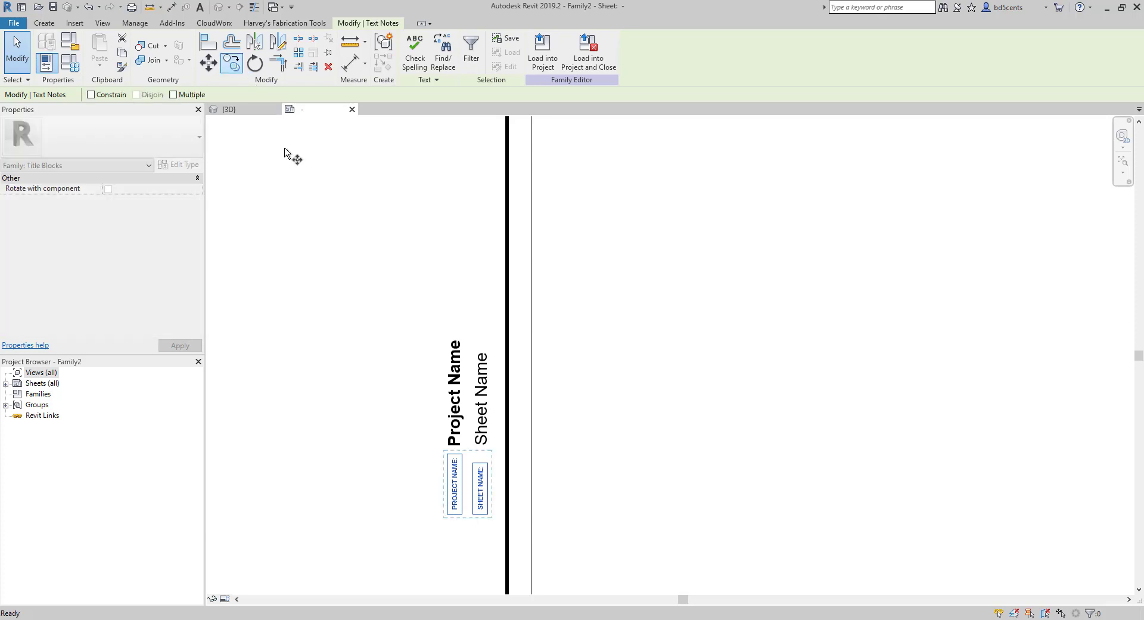
{"action": "left_click", "coordinate": [455, 459]}
{"action": "middle_click_drag", "start_coordinate": [458, 274], "coordinate": [448, 424]}
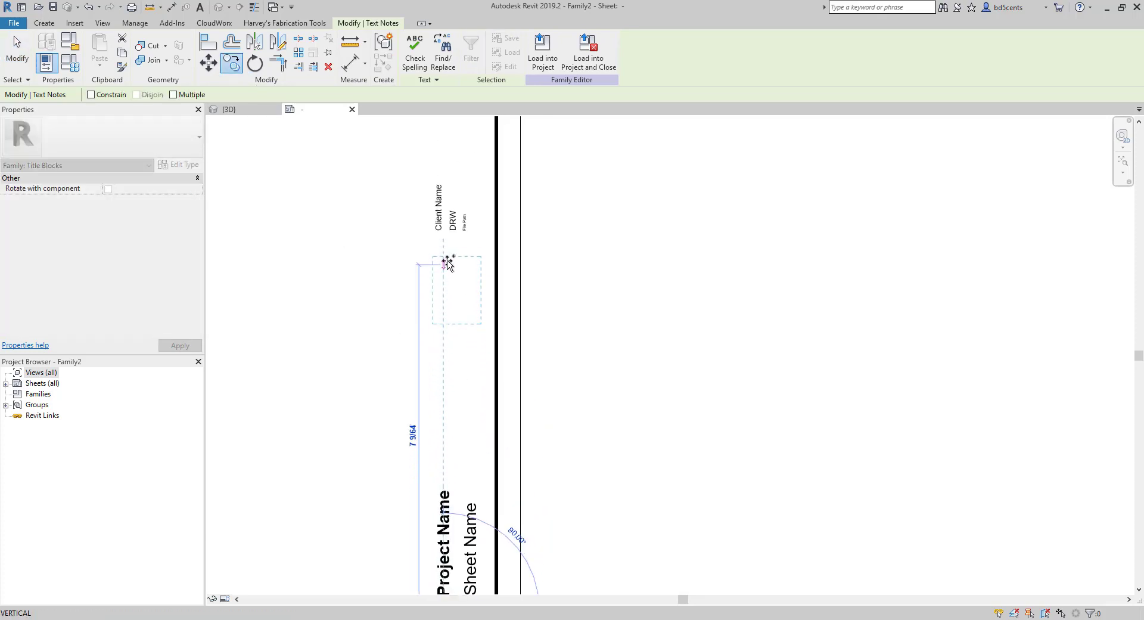
{"action": "left_click", "coordinate": [447, 243]}
{"action": "scroll", "coordinate": [457, 245], "scroll_direction": "up", "scroll_amount": 2}
{"action": "middle_click_drag", "start_coordinate": [459, 268], "coordinate": [457, 310]}
{"action": "scroll", "coordinate": [457, 309], "scroll_direction": "up", "scroll_amount": 1}
{"action": "key", "text": "Escape"}
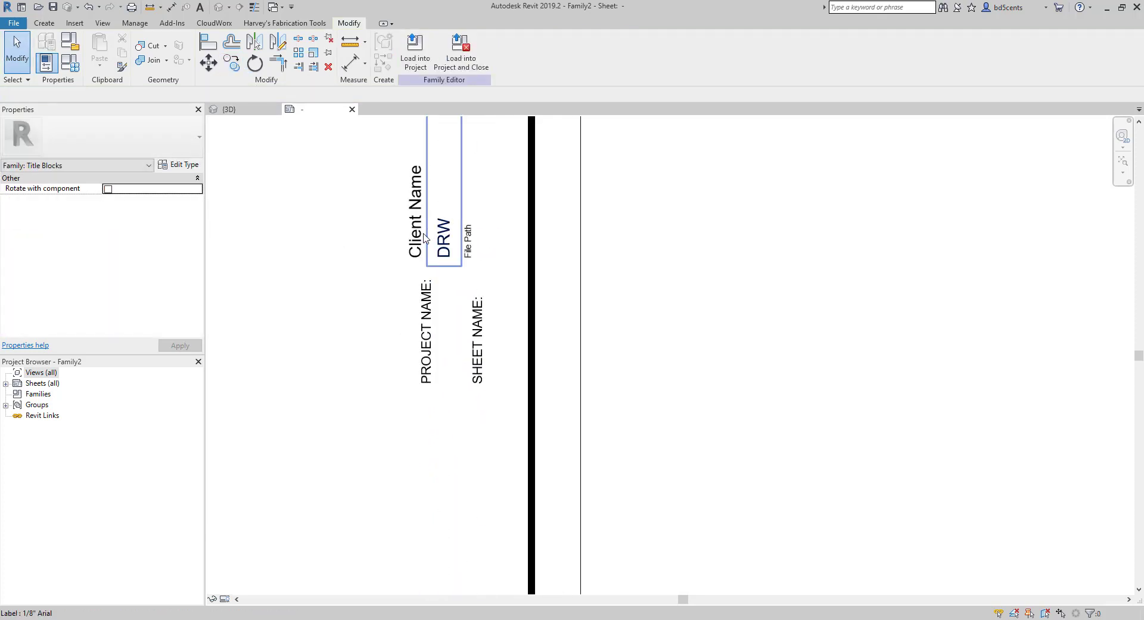
- Nudge the Client Name, DRW and File Path labels right toward alignment
{"action": "left_click", "coordinate": [422, 247]}
{"action": "key", "text": "Right"}
{"action": "key", "text": "Right"}
{"action": "key", "text": "Right"}
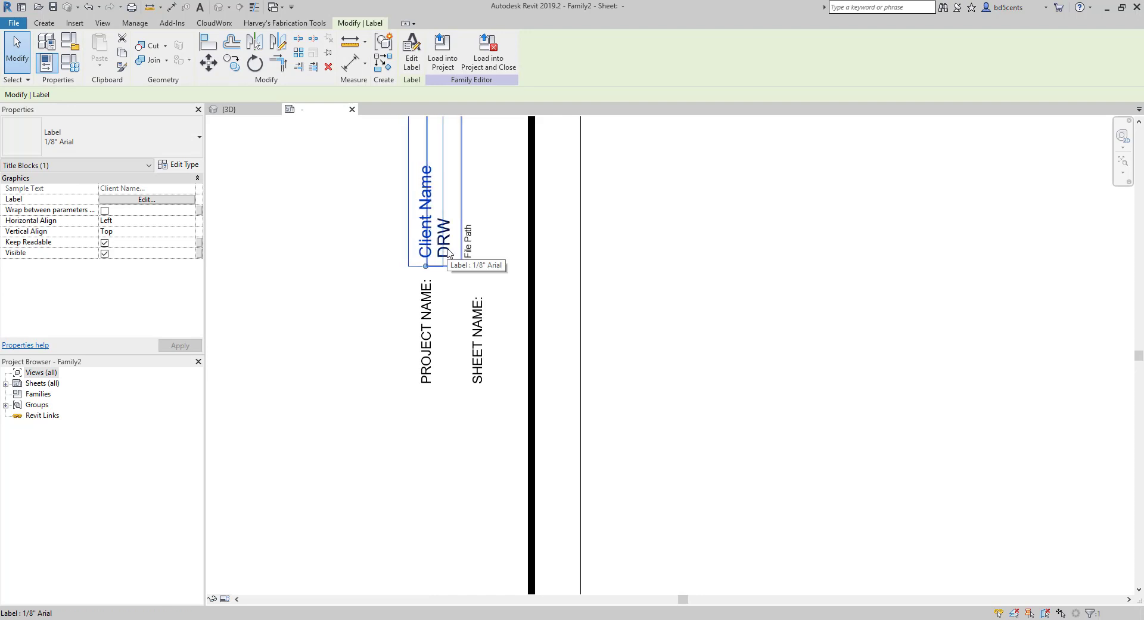
{"action": "left_click", "coordinate": [454, 257]}
{"action": "key", "text": "Right"}
{"action": "key", "text": "Right"}
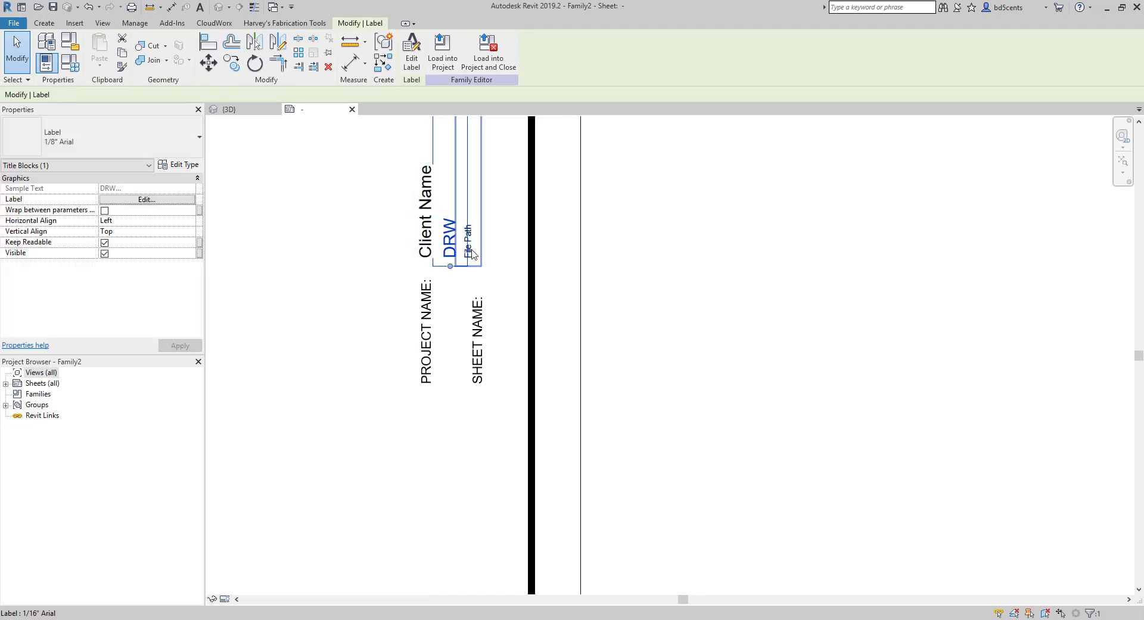
{"action": "left_click", "coordinate": [467, 248]}
{"action": "key", "text": "Right"}
{"action": "key", "text": "Right"}
{"action": "key", "text": "Right"}
{"action": "left_click", "coordinate": [450, 253]}
- Fine-tune DRW and File Path to line up with Client Name, then select the SHEET NAME: note
{"action": "key", "text": "Right"}
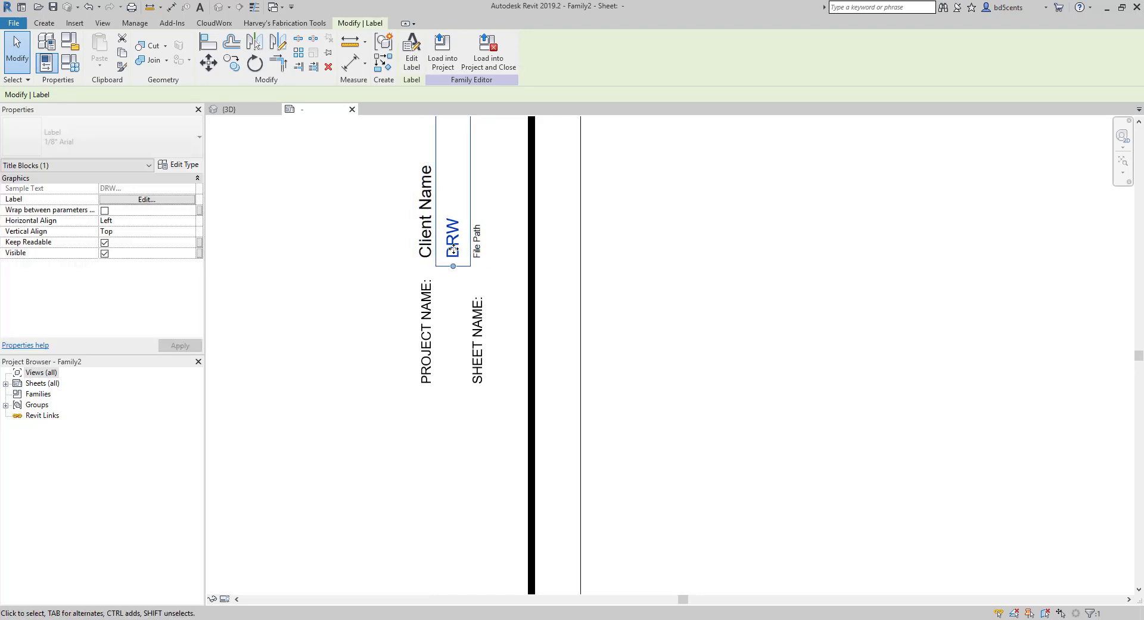
{"action": "left_click", "coordinate": [482, 253]}
{"action": "key", "text": "Right"}
{"action": "left_click", "coordinate": [451, 250]}
{"action": "key", "text": "Right"}
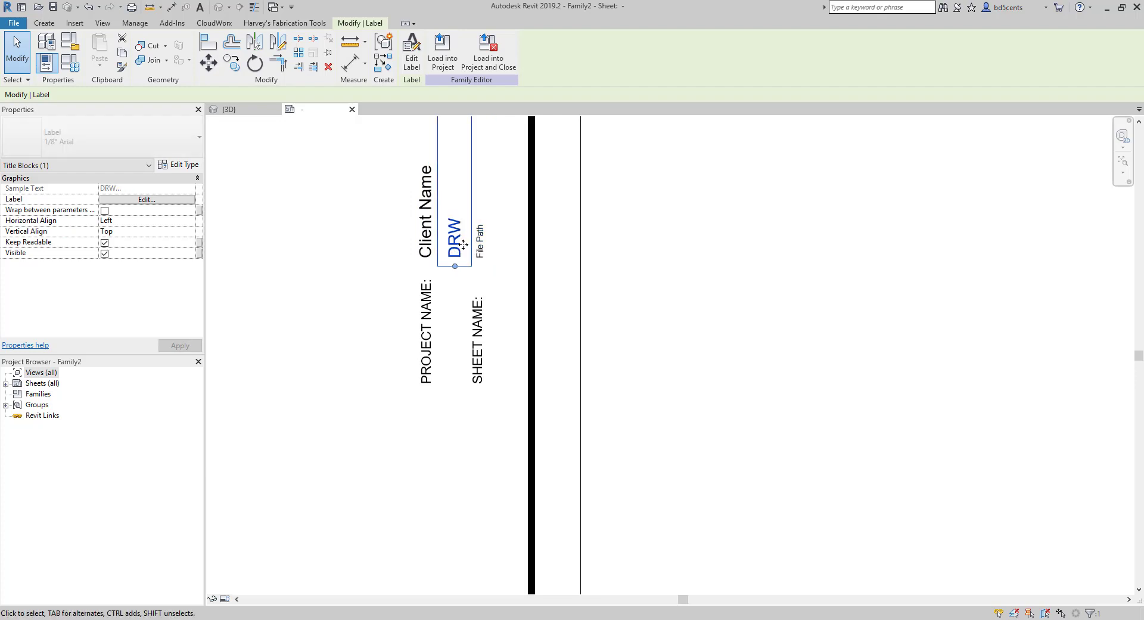
{"action": "left_click", "coordinate": [445, 247]}
{"action": "left_click", "coordinate": [462, 249]}
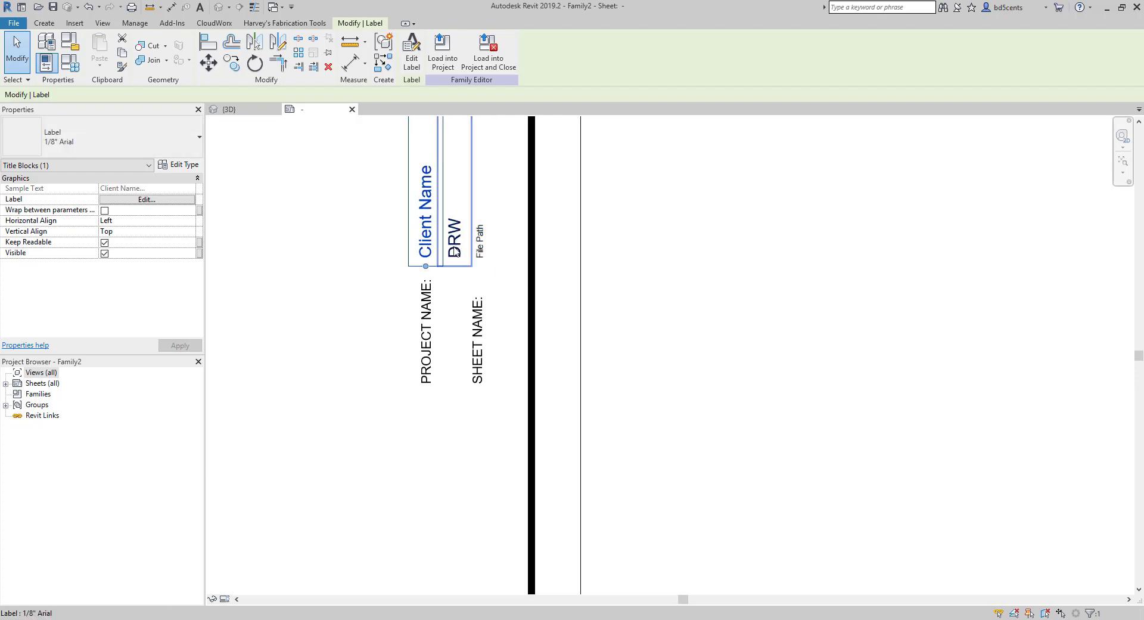
{"action": "key", "text": "Right"}
{"action": "left_click", "coordinate": [491, 256]}
{"action": "key", "text": "Right"}
{"action": "key", "text": "Left"}
{"action": "key", "text": "Left"}
{"action": "key", "text": "Right"}
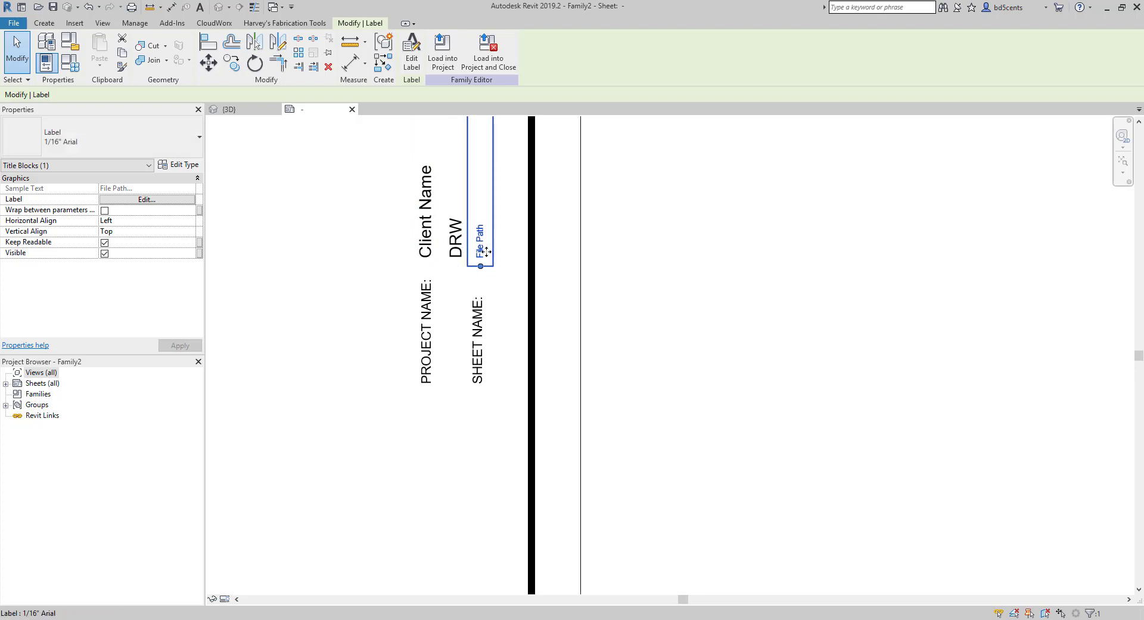
{"action": "key", "text": "Left"}
{"action": "left_click", "coordinate": [467, 321]}
- Retype SHEET NAME: as FILE PATH: and copy that note just to its left
{"action": "double_click", "coordinate": [480, 336]}
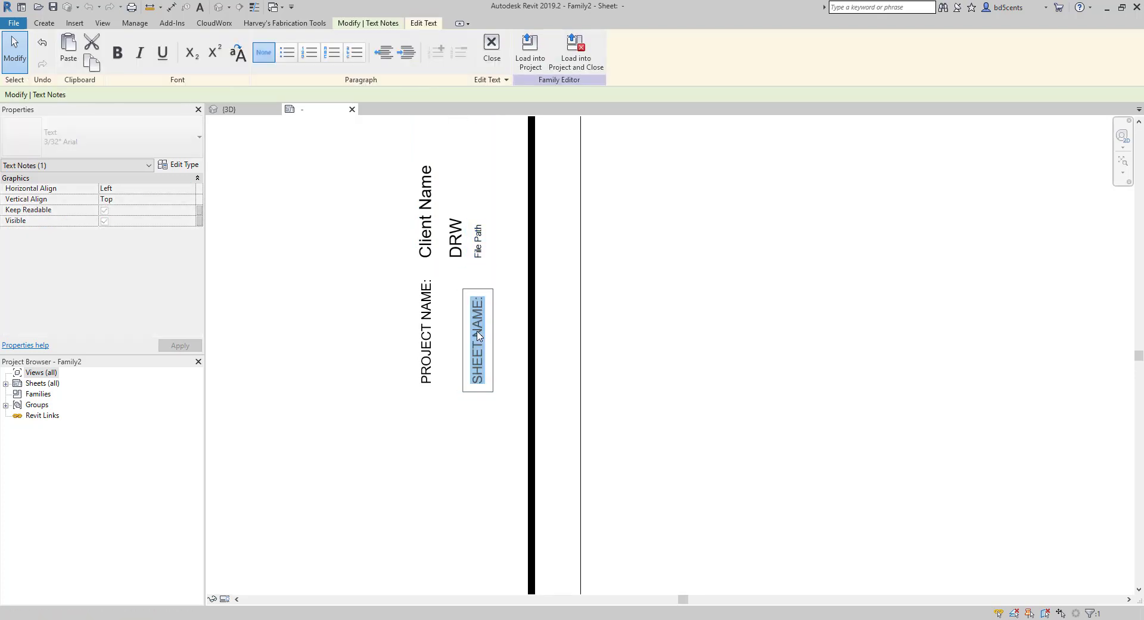
{"action": "type", "text": "FILE POA"}
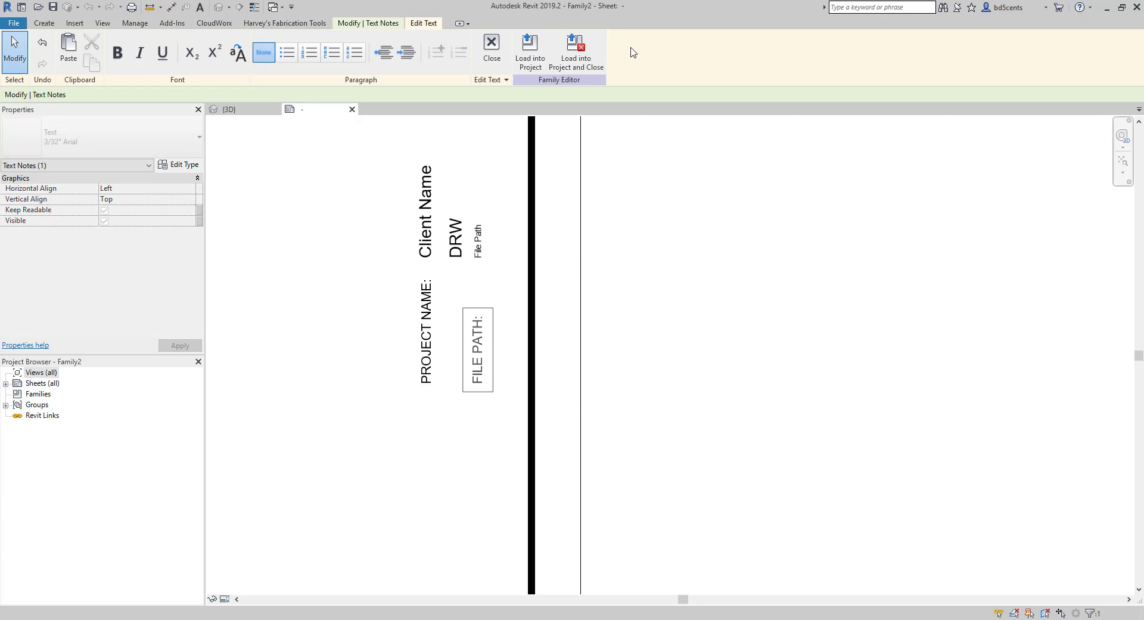
{"action": "left_click", "coordinate": [491, 275]}
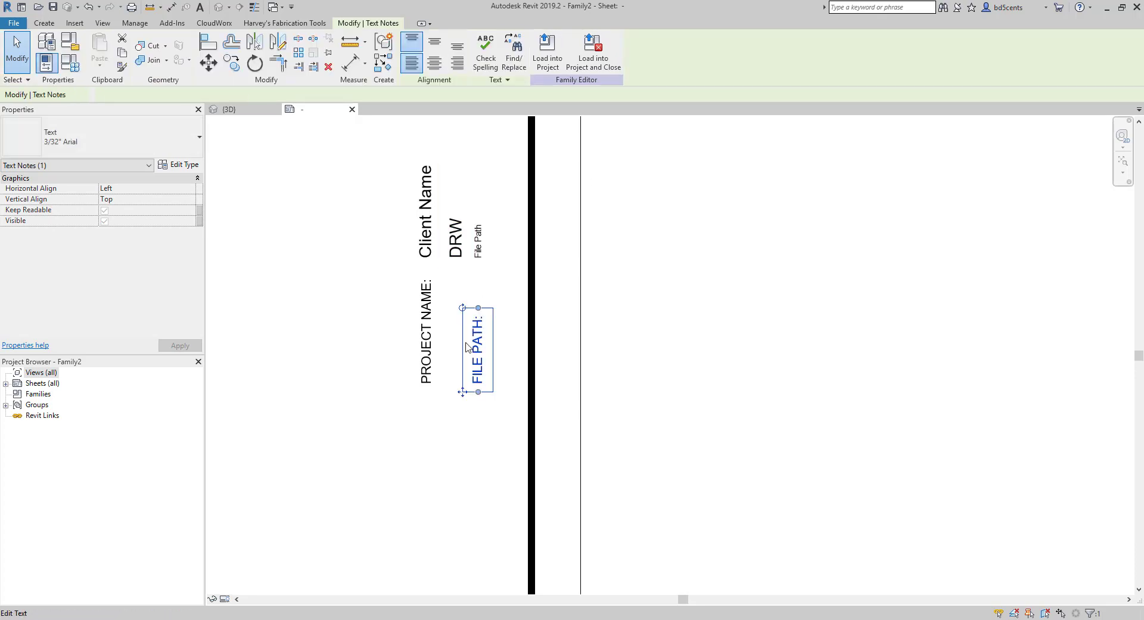
{"action": "left_click", "coordinate": [237, 70]}
{"action": "left_click", "coordinate": [489, 387]}
{"action": "left_click", "coordinate": [458, 389]}
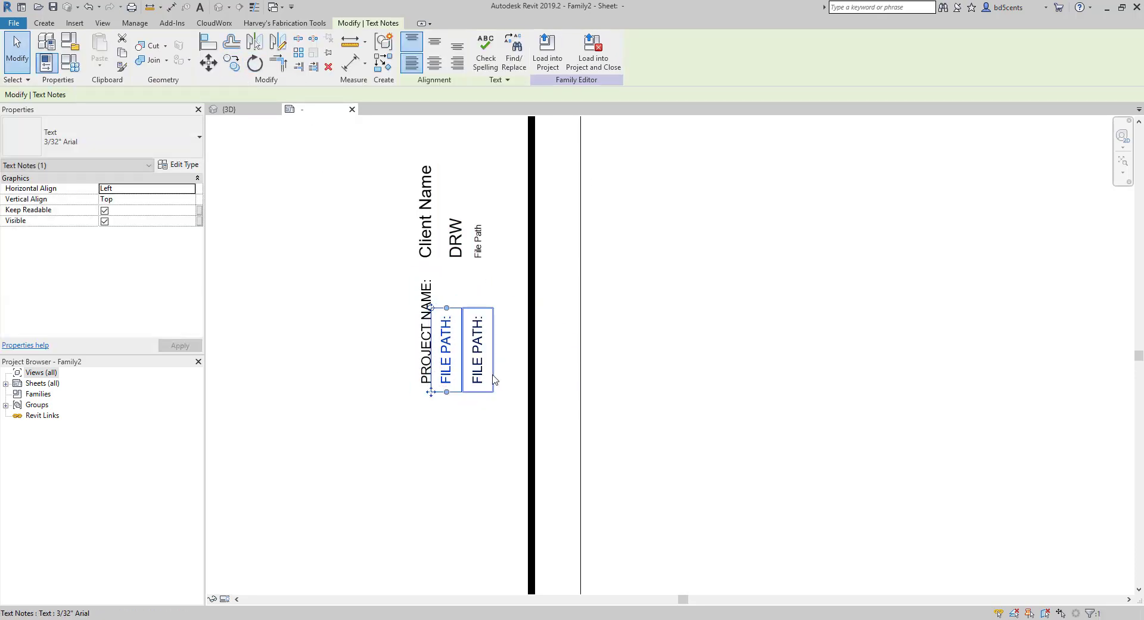
{"action": "left_click", "coordinate": [460, 363]}
{"action": "key", "text": "Right"}
{"action": "key", "text": "Right"}
{"action": "key", "text": "Right"}
{"action": "key", "text": "Right"}
{"action": "key", "text": "Right"}
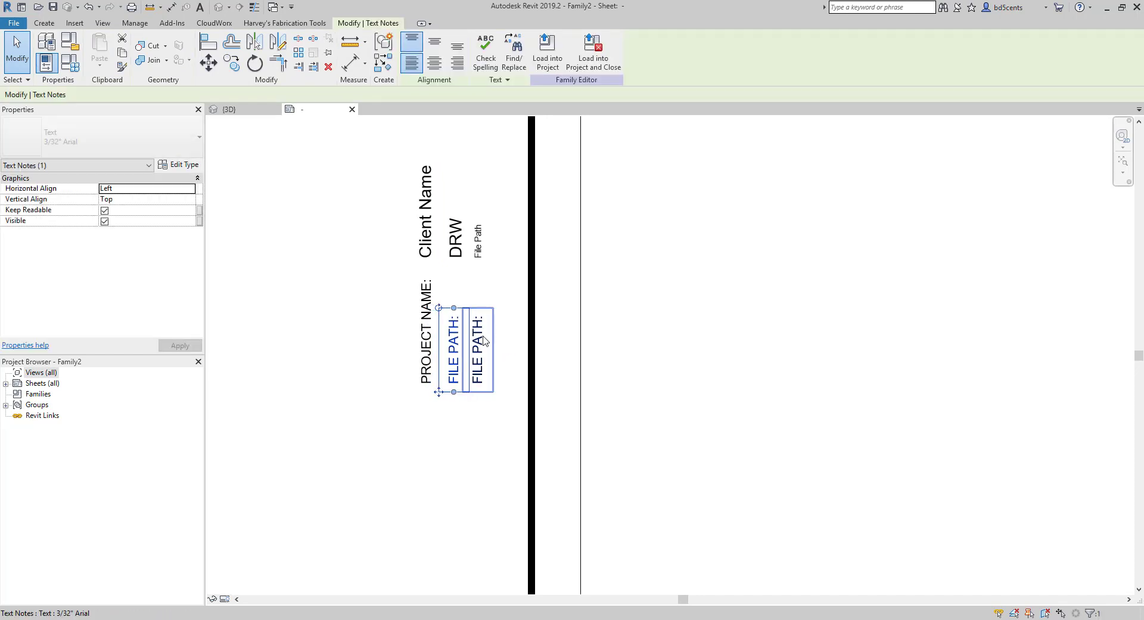
{"action": "left_click", "coordinate": [685, 345]}
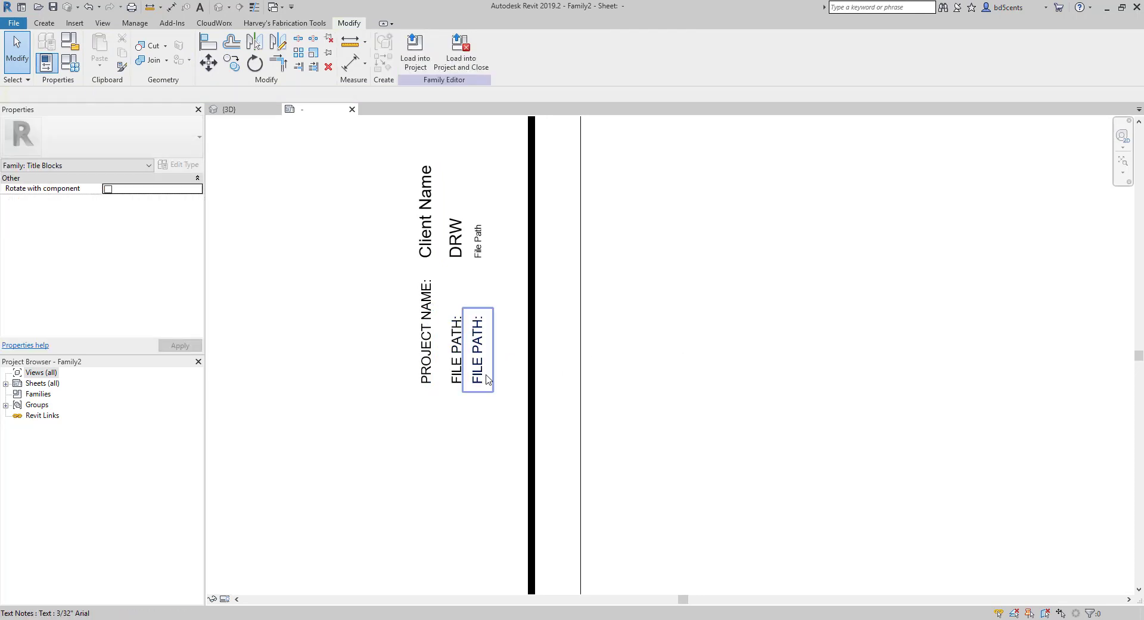
- Change the copied note's text to DRAWN BY:
{"action": "scroll", "coordinate": [486, 372], "scroll_direction": "up", "scroll_amount": 3}
{"action": "double_click", "coordinate": [440, 362]}
{"action": "key", "text": "ctrl+a"}
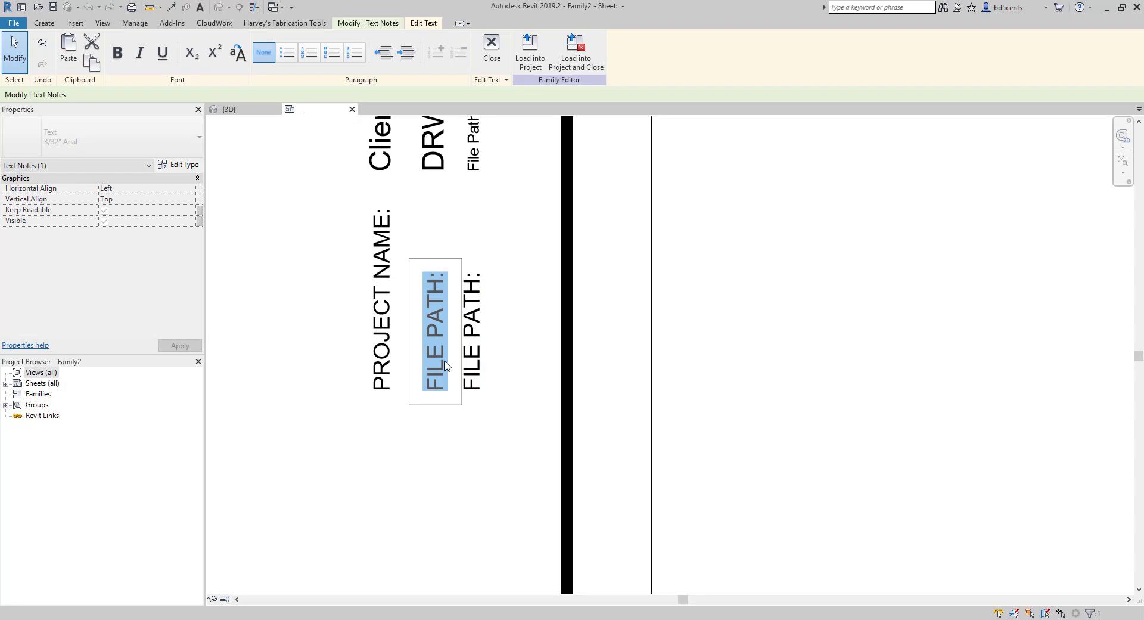
{"action": "type", "text": "CLIE"}
{"action": "key", "text": "BackSpace"}
{"action": "key", "text": "BackSpace"}
{"action": "key", "text": "BackSpace"}
{"action": "type", "text": "D"}
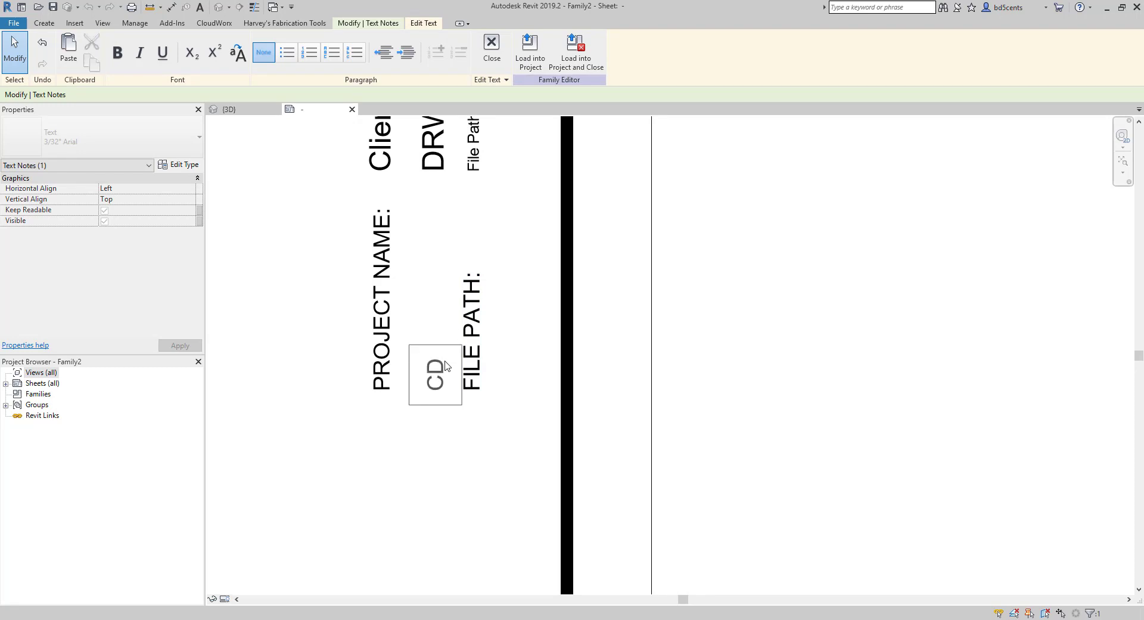
{"action": "key", "text": "BackSpace"}
{"action": "key", "text": "BackSpace"}
{"action": "type", "text": "DRAWN BY:"}
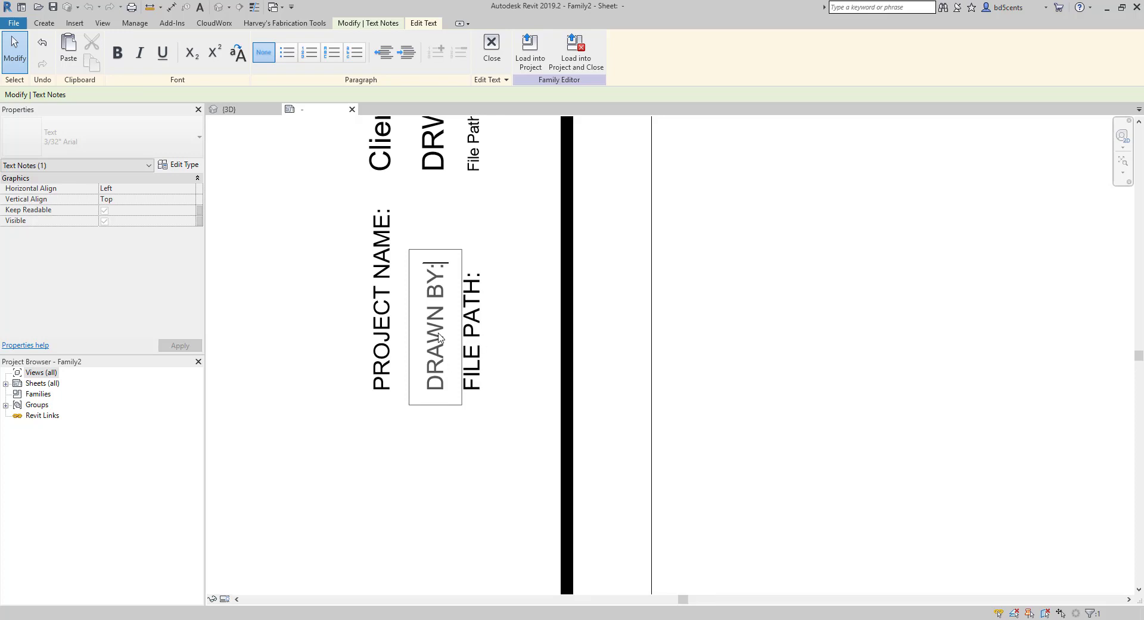
{"action": "left_click", "coordinate": [384, 318]}
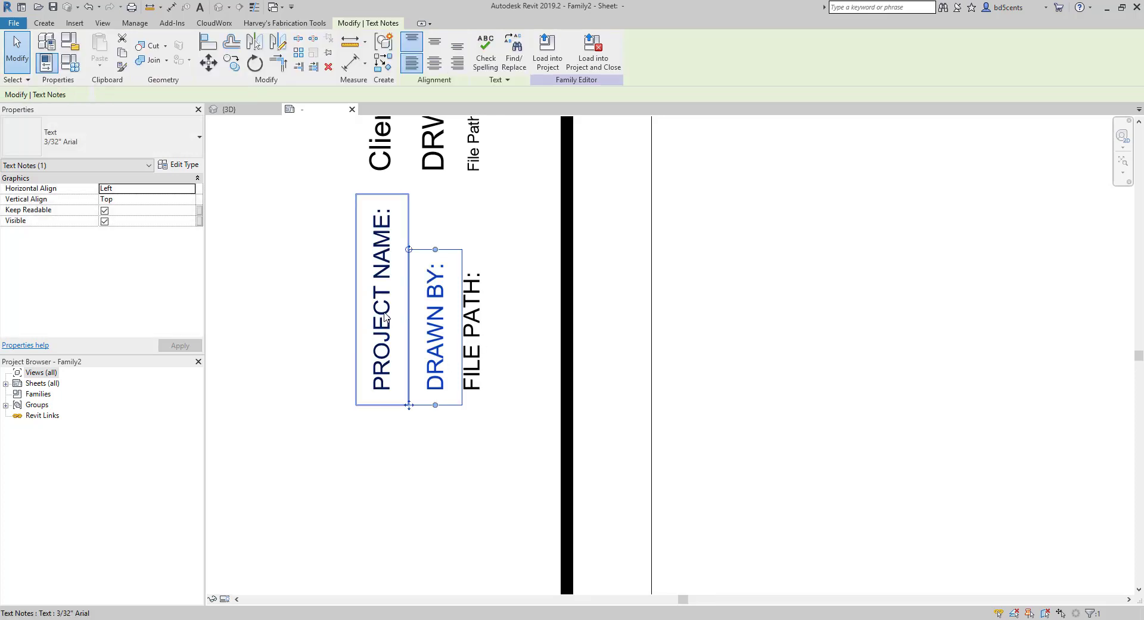
- Replace the PROJECT NAME: note text with CLIENT NAME:
{"action": "double_click", "coordinate": [385, 319]}
{"action": "key", "text": "ctrl+a"}
{"action": "type", "text": "CLIENT NAME:"}
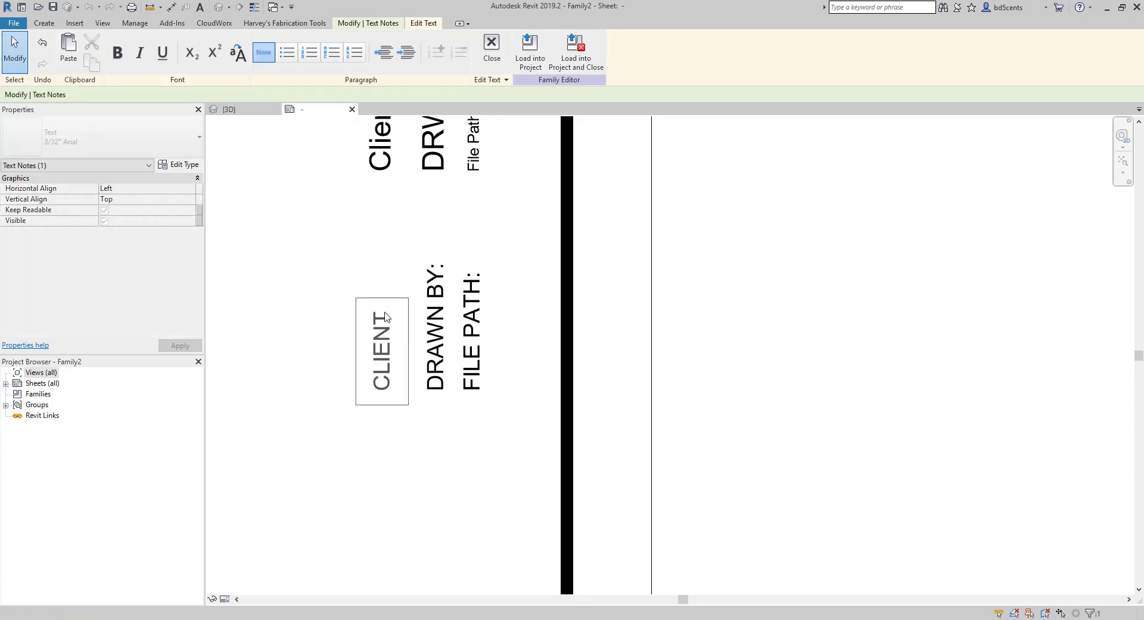
{"action": "left_click", "coordinate": [231, 283]}
{"action": "left_click", "coordinate": [276, 304]}
{"action": "scroll", "coordinate": [270, 394], "scroll_direction": "down", "scroll_amount": 1}
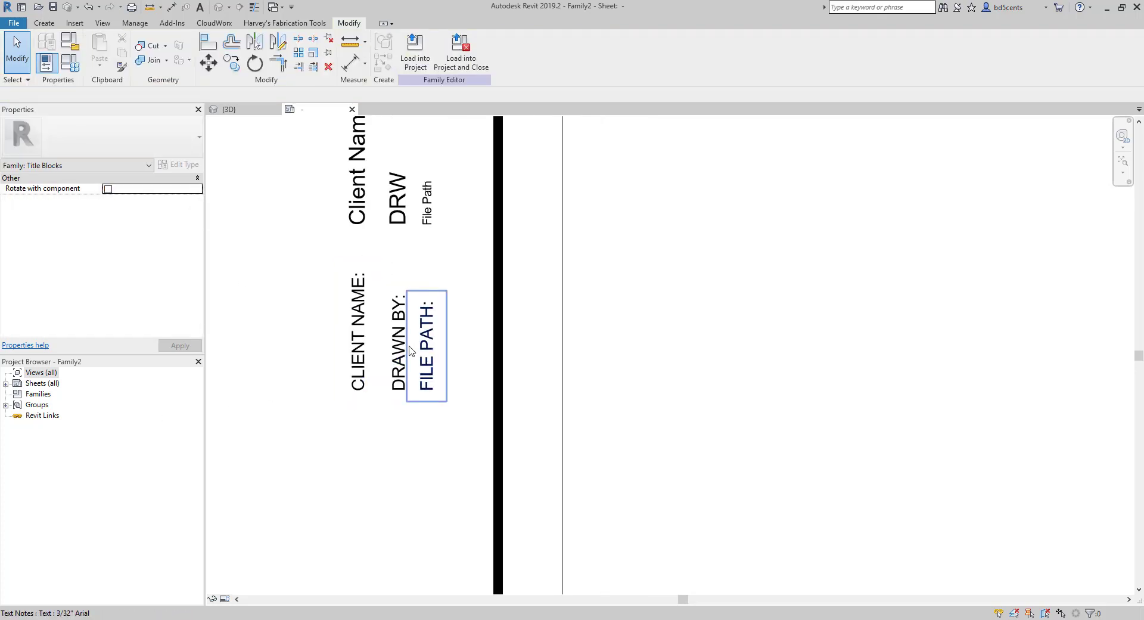
{"action": "middle_click_drag", "start_coordinate": [409, 347], "coordinate": [399, 376]}
{"action": "scroll", "coordinate": [397, 371], "scroll_direction": "up", "scroll_amount": 3}
{"action": "middle_click_drag", "start_coordinate": [410, 305], "coordinate": [411, 359]}
{"action": "scroll", "coordinate": [412, 357], "scroll_direction": "down", "scroll_amount": 1}
{"action": "scroll", "coordinate": [414, 341], "scroll_direction": "down", "scroll_amount": 3}
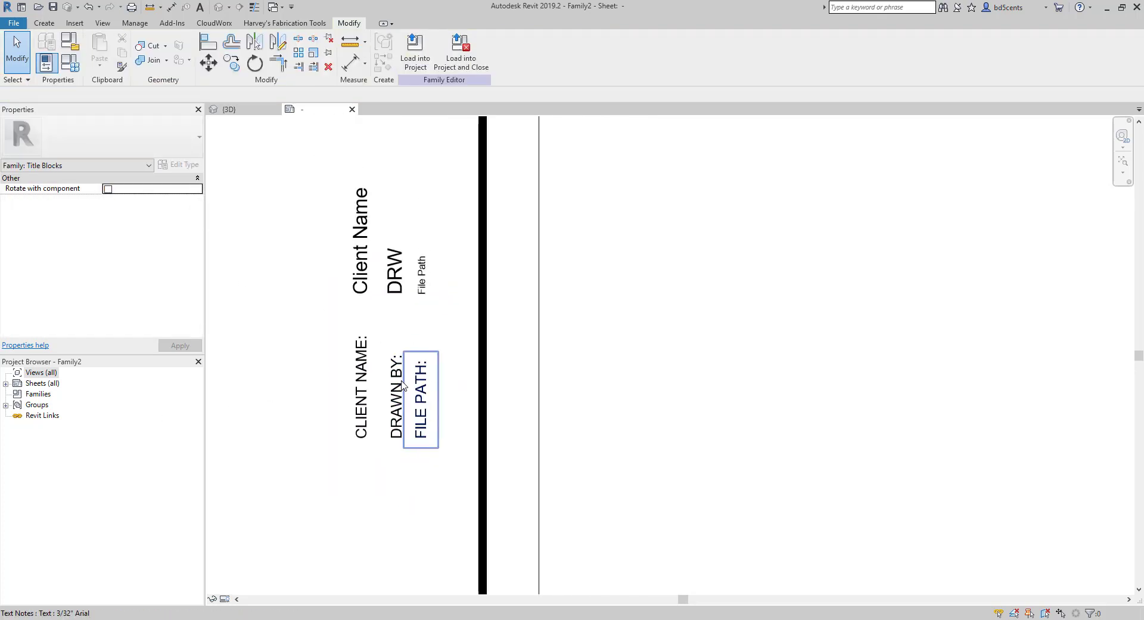
- Shift the DRW label and DRAWN BY: note together into final alignment
{"action": "left_click", "coordinate": [403, 383]}
{"action": "left_click", "coordinate": [395, 281]}
{"action": "key", "text": "Left"}
{"action": "key", "text": "Left"}
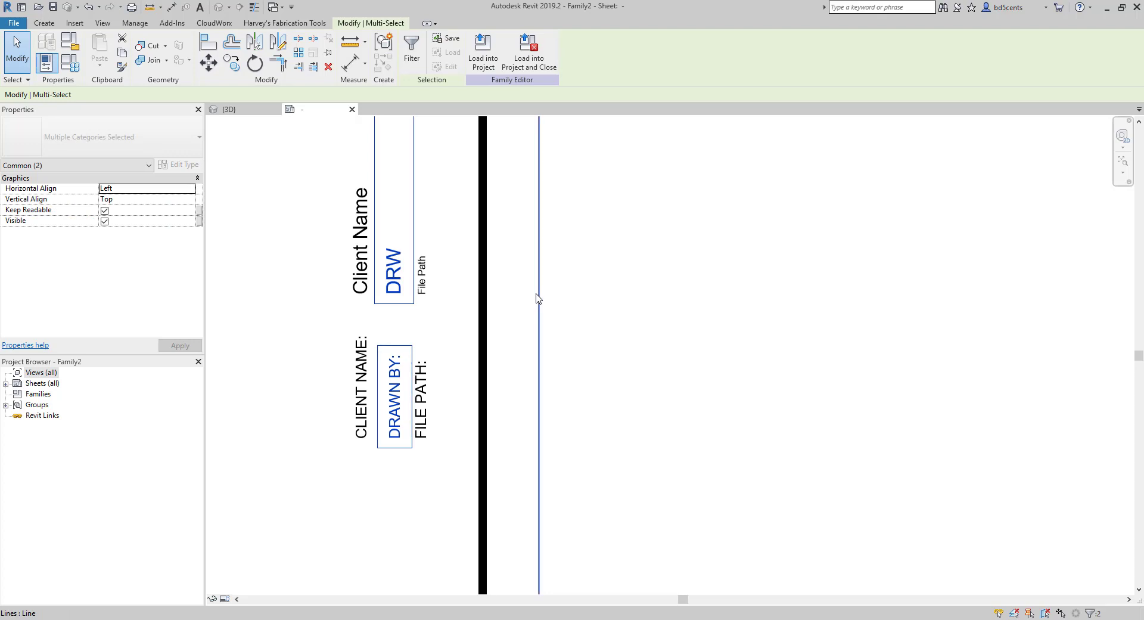
{"action": "key", "text": "Right"}
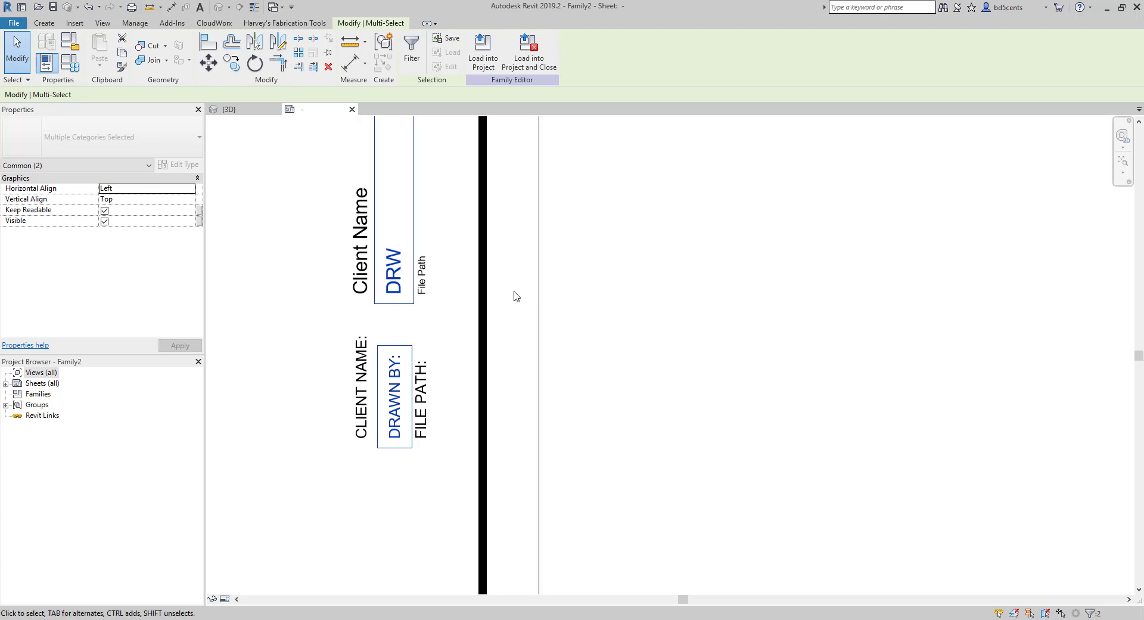
{"action": "key", "text": "Escape"}
- Copy the PROJECT NAME: and SHEET NAME: notes beside the 1/8" = 1'-0" scale and A101
{"action": "scroll", "coordinate": [424, 322], "scroll_direction": "down", "scroll_amount": 3}
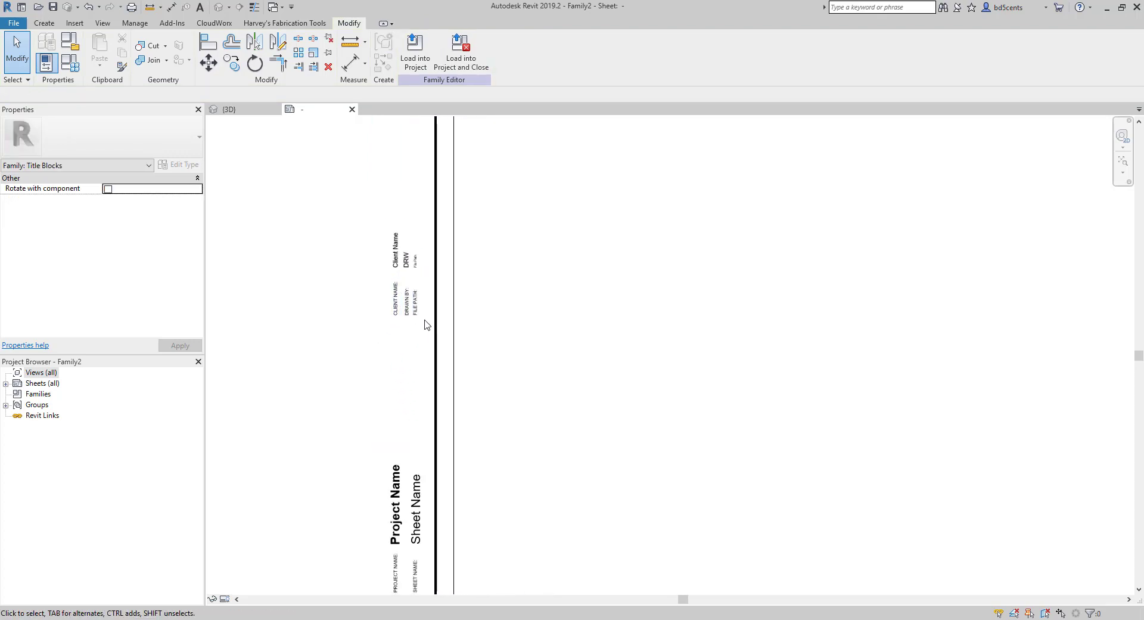
{"action": "scroll", "coordinate": [415, 310], "scroll_direction": "down", "scroll_amount": 2}
{"action": "middle_click_drag", "start_coordinate": [404, 377], "coordinate": [343, 419]}
{"action": "left_click", "coordinate": [388, 467]}
{"action": "left_click", "coordinate": [374, 455], "text": "ctrl"}
{"action": "left_click", "coordinate": [231, 64]}
{"action": "left_click", "coordinate": [363, 436]}
{"action": "scroll", "coordinate": [362, 268], "scroll_direction": "down", "scroll_amount": 2}
{"action": "scroll", "coordinate": [343, 202], "scroll_direction": "up", "scroll_amount": 1}
{"action": "scroll", "coordinate": [345, 163], "scroll_direction": "up", "scroll_amount": 2}
{"action": "left_click", "coordinate": [347, 171]}
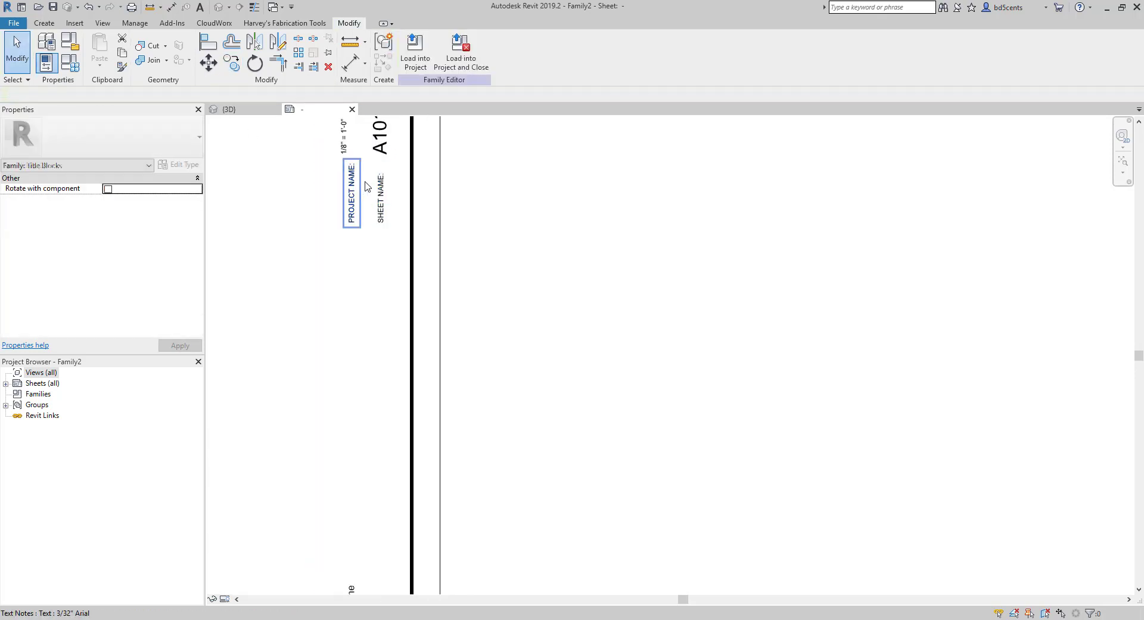
{"action": "scroll", "coordinate": [349, 256], "scroll_direction": "up", "scroll_amount": 1}
- Retype the first copied note as SCALE and begin editing the second copy
{"action": "double_click", "coordinate": [350, 257]}
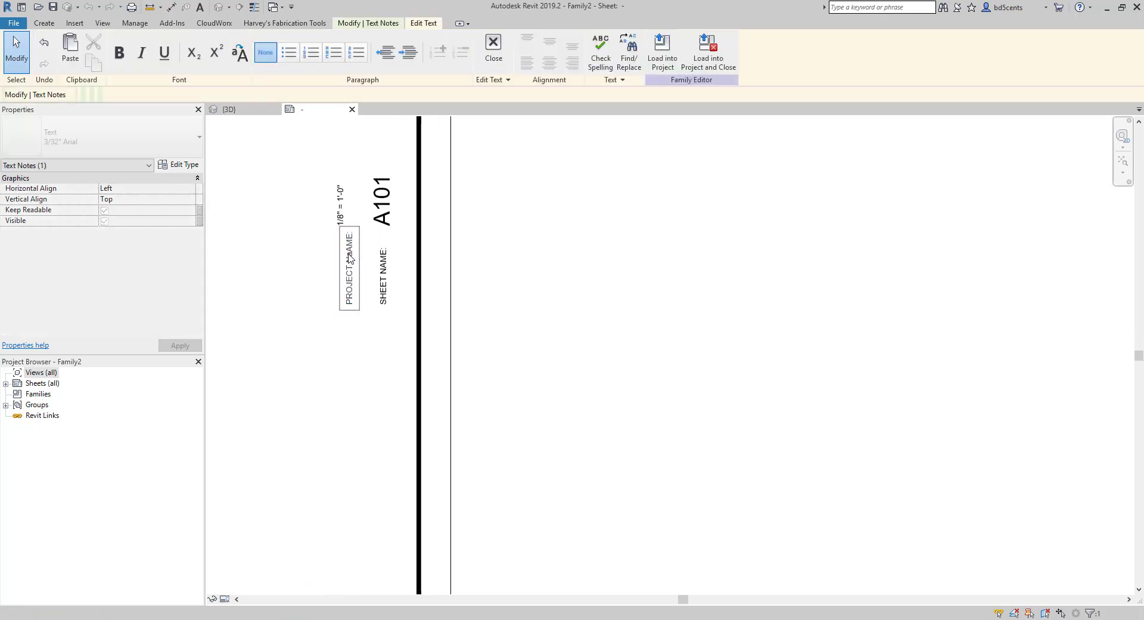
{"action": "type", "text": "SCALE:"}
{"action": "left_click", "coordinate": [382, 293]}
{"action": "double_click", "coordinate": [389, 274]}
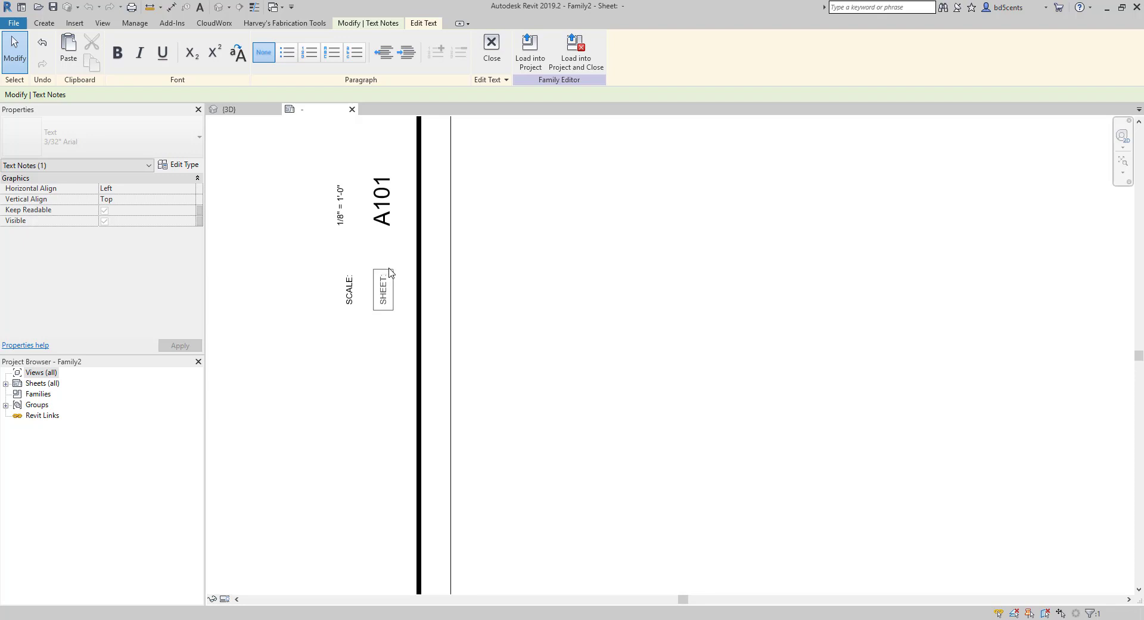
- Finish the SHEET: note and move the 1/8" = 1'-0" scale label beside SCALE:
{"action": "left_click", "coordinate": [322, 376]}
{"action": "left_click", "coordinate": [332, 351]}
{"action": "left_click", "coordinate": [339, 219]}
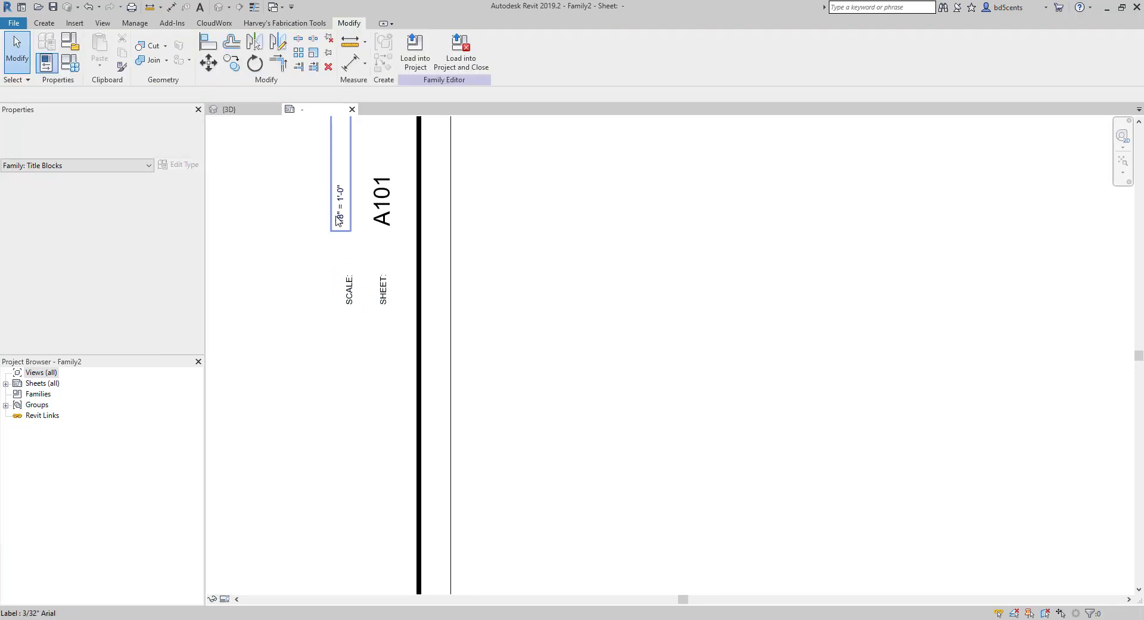
{"action": "scroll", "coordinate": [340, 219], "scroll_direction": "up", "scroll_amount": 1}
{"action": "left_click_drag", "start_coordinate": [342, 212], "coordinate": [348, 212]}
{"action": "key", "text": "Escape"}
{"action": "scroll", "coordinate": [385, 218], "scroll_direction": "down", "scroll_amount": 2}
{"action": "middle_click_drag", "start_coordinate": [378, 250], "coordinate": [361, 226]}
- Nudge the SCALE: and SHEET: notes slightly upward together
{"action": "left_click", "coordinate": [369, 216]}
{"action": "scroll", "coordinate": [372, 222], "scroll_direction": "up", "scroll_amount": 2}
{"action": "scroll", "coordinate": [373, 271], "scroll_direction": "down", "scroll_amount": 2}
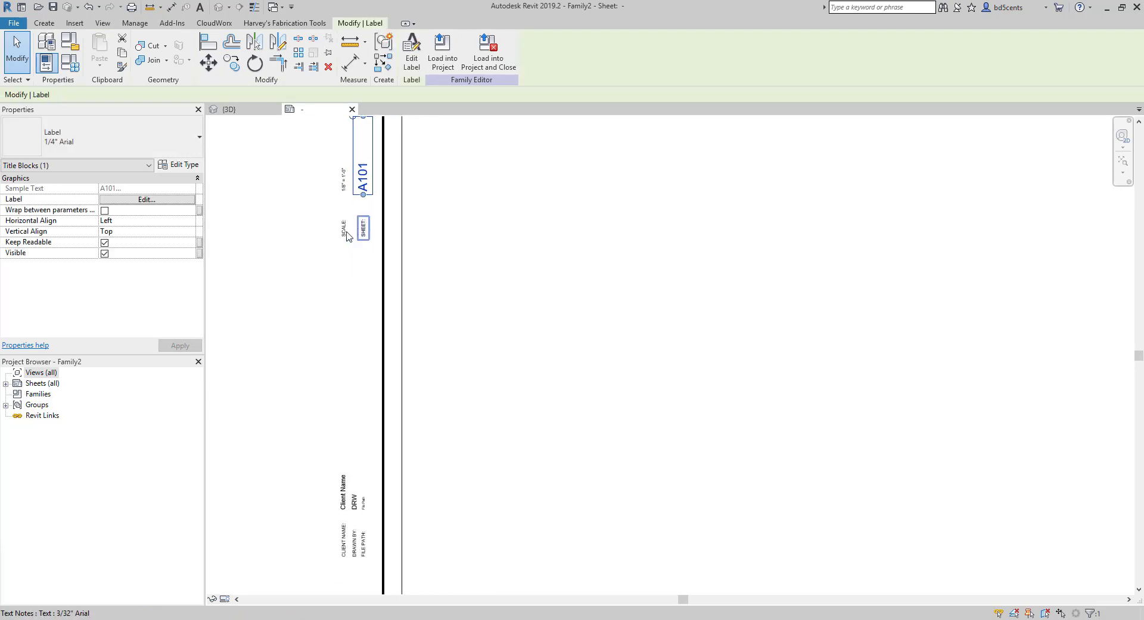
{"action": "key", "text": "Escape"}
{"action": "left_click", "coordinate": [348, 222]}
{"action": "left_click", "coordinate": [364, 226], "text": "ctrl"}
{"action": "key", "text": "Up"}
{"action": "key", "text": "Up"}
{"action": "key", "text": "Up"}
{"action": "key", "text": "Up"}
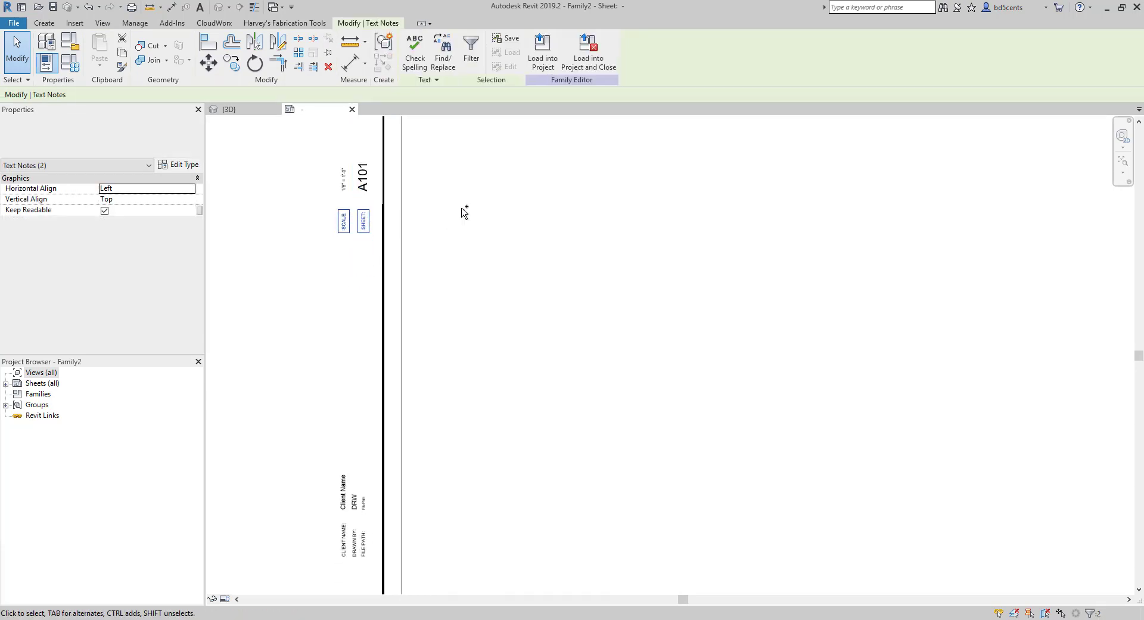
{"action": "key", "text": "Escape"}
{"action": "scroll", "coordinate": [455, 350], "scroll_direction": "down", "scroll_amount": 3}
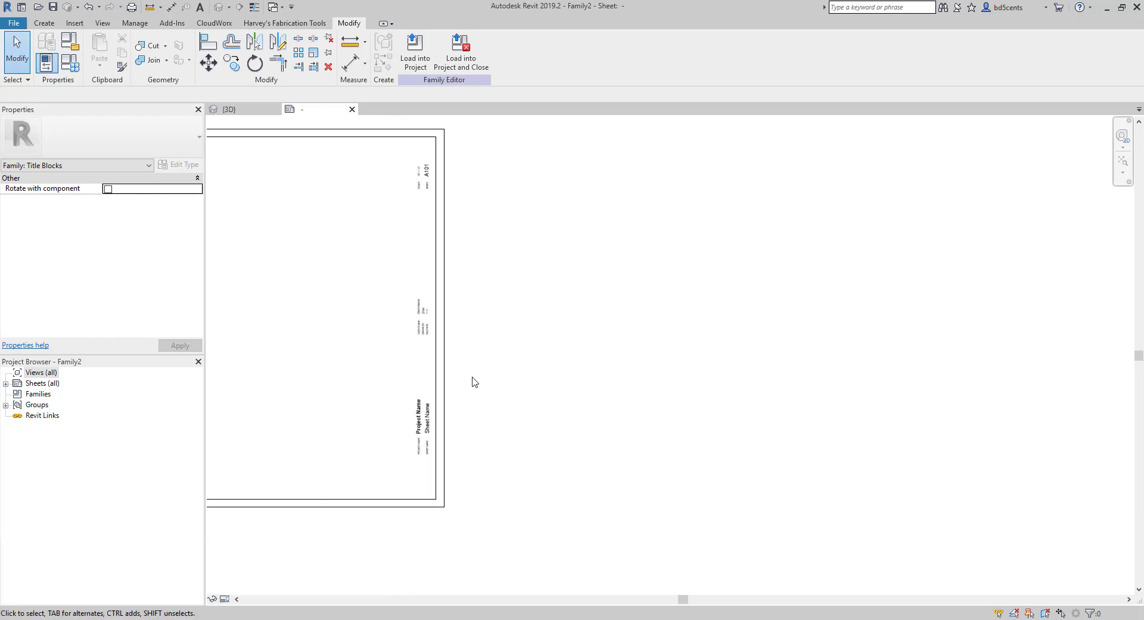
- Draw a vertical line from the title block's top border to its bottom border
{"action": "scroll", "coordinate": [456, 163], "scroll_direction": "up", "scroll_amount": 3}
{"action": "scroll", "coordinate": [417, 149], "scroll_direction": "down", "scroll_amount": 1}
{"action": "right_click", "coordinate": [398, 120]}
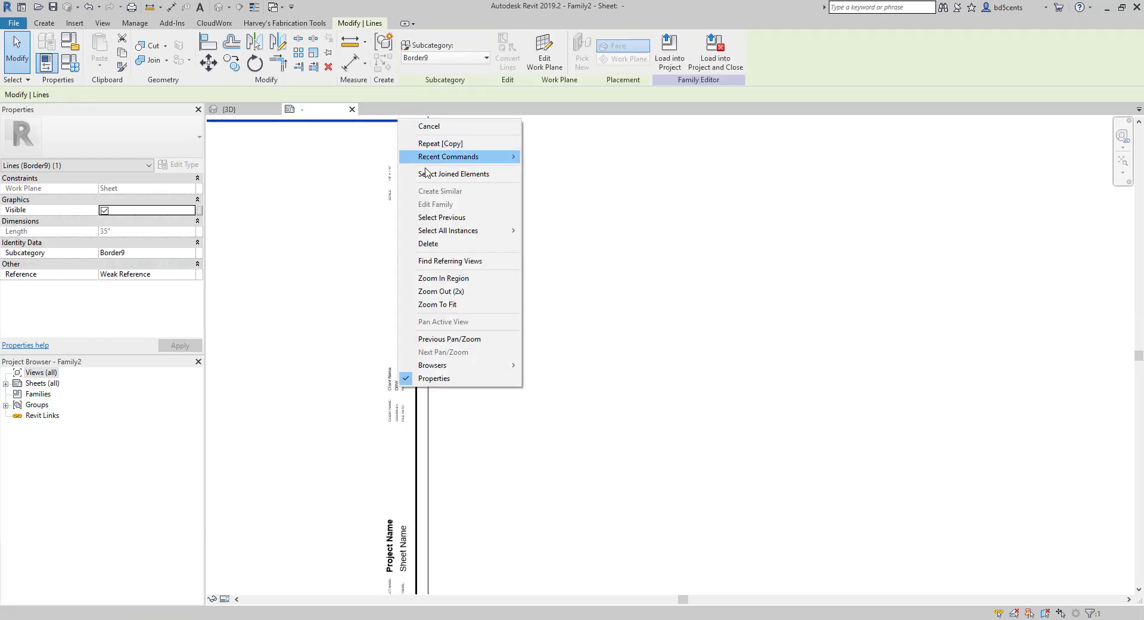
{"action": "left_click", "coordinate": [372, 138]}
{"action": "right_click", "coordinate": [382, 119]}
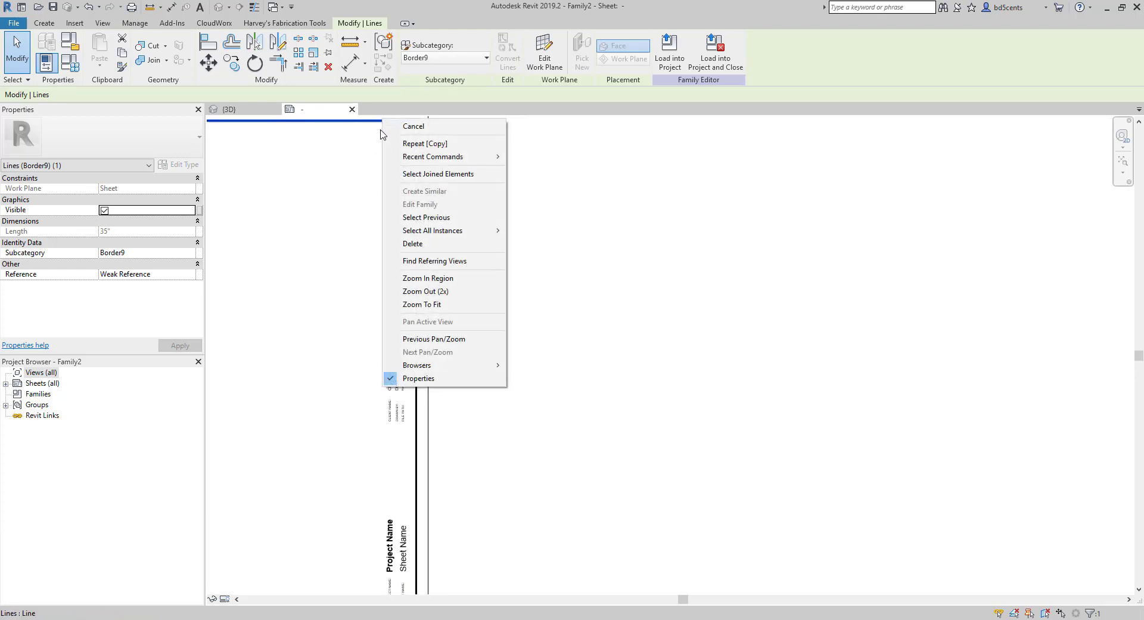
{"action": "left_click", "coordinate": [389, 124]}
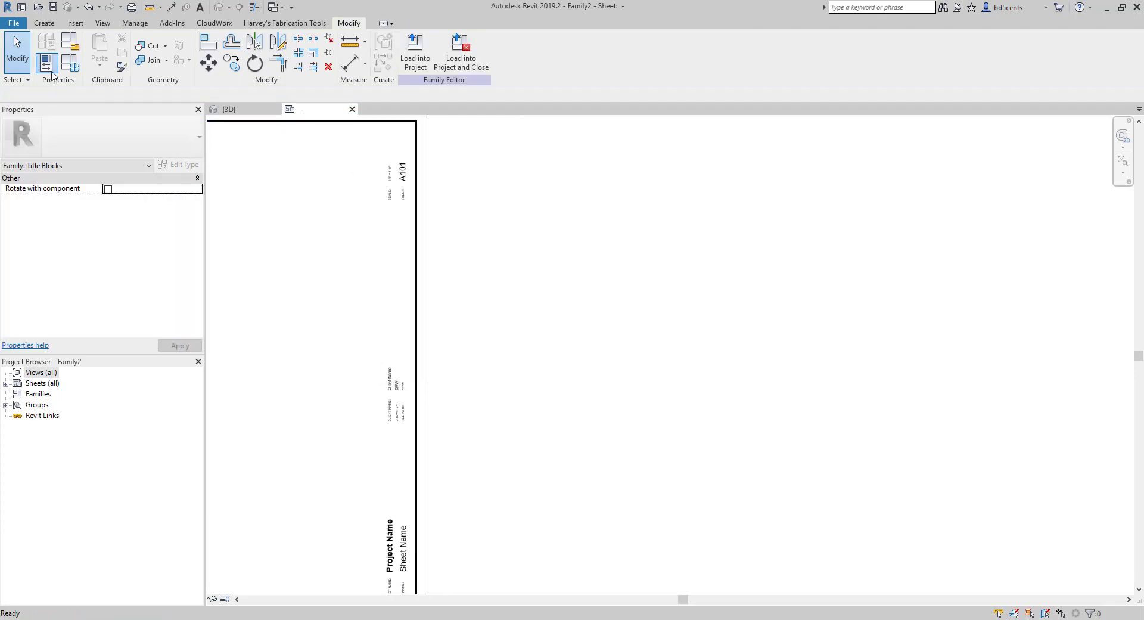
{"action": "left_click", "coordinate": [44, 24]}
{"action": "left_click", "coordinate": [96, 53]}
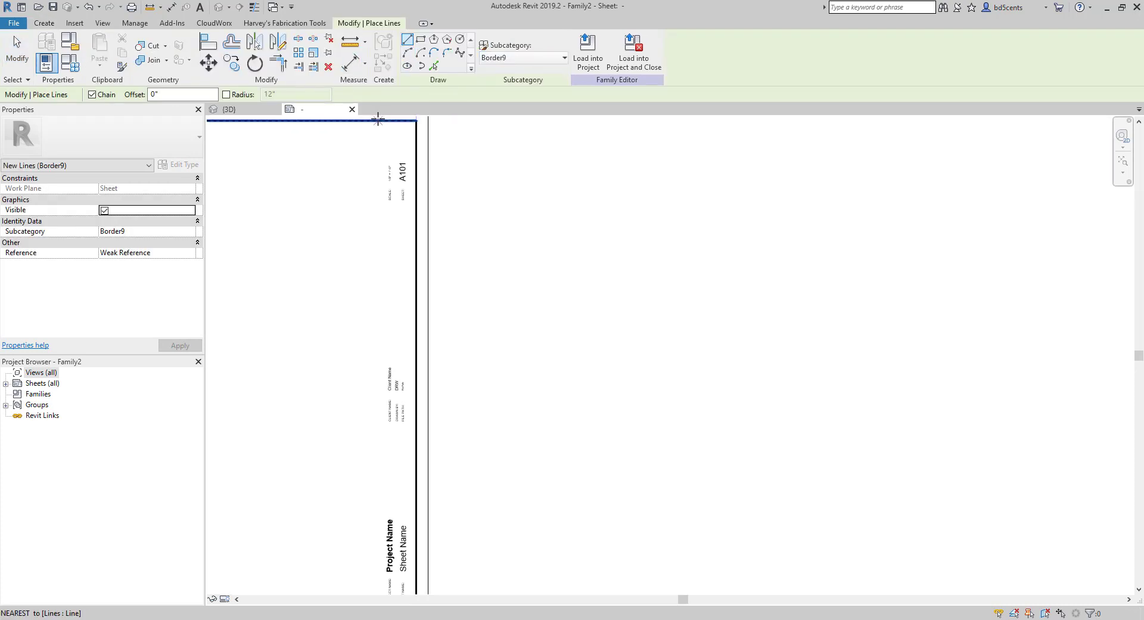
{"action": "left_click", "coordinate": [381, 119]}
{"action": "middle_click_drag", "start_coordinate": [375, 430], "coordinate": [383, 265]}
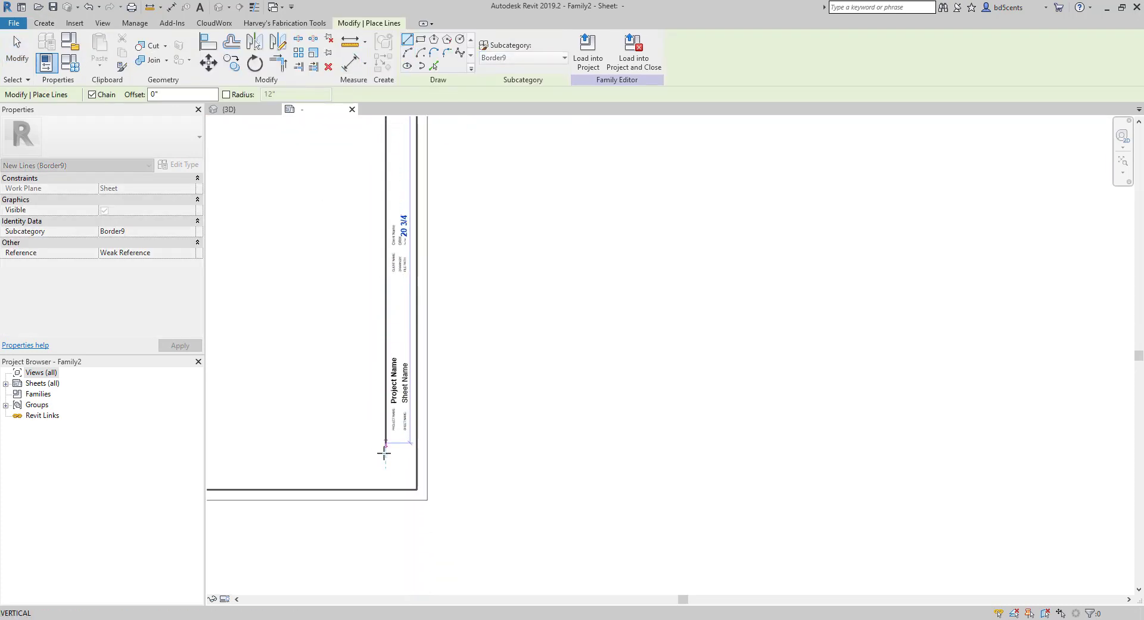
{"action": "left_click", "coordinate": [385, 490]}
{"action": "middle_click_drag", "start_coordinate": [393, 364], "coordinate": [391, 429]}
{"action": "key", "text": "Escape"}
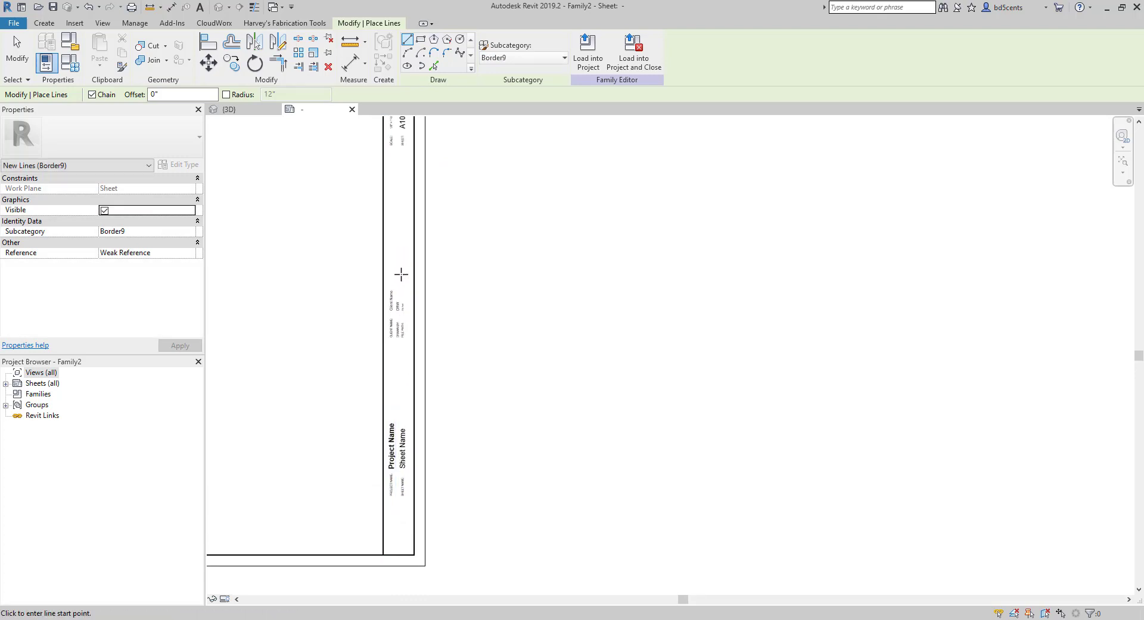
- Draw a horizontal line across the strip below A101, closing off the SCALE/SHEET cell
{"action": "middle_click_drag", "start_coordinate": [405, 173], "coordinate": [393, 280]}
{"action": "scroll", "coordinate": [394, 220], "scroll_direction": "up", "scroll_amount": 1}
{"action": "scroll", "coordinate": [394, 220], "scroll_direction": "up", "scroll_amount": 1}
{"action": "left_click", "coordinate": [364, 264]}
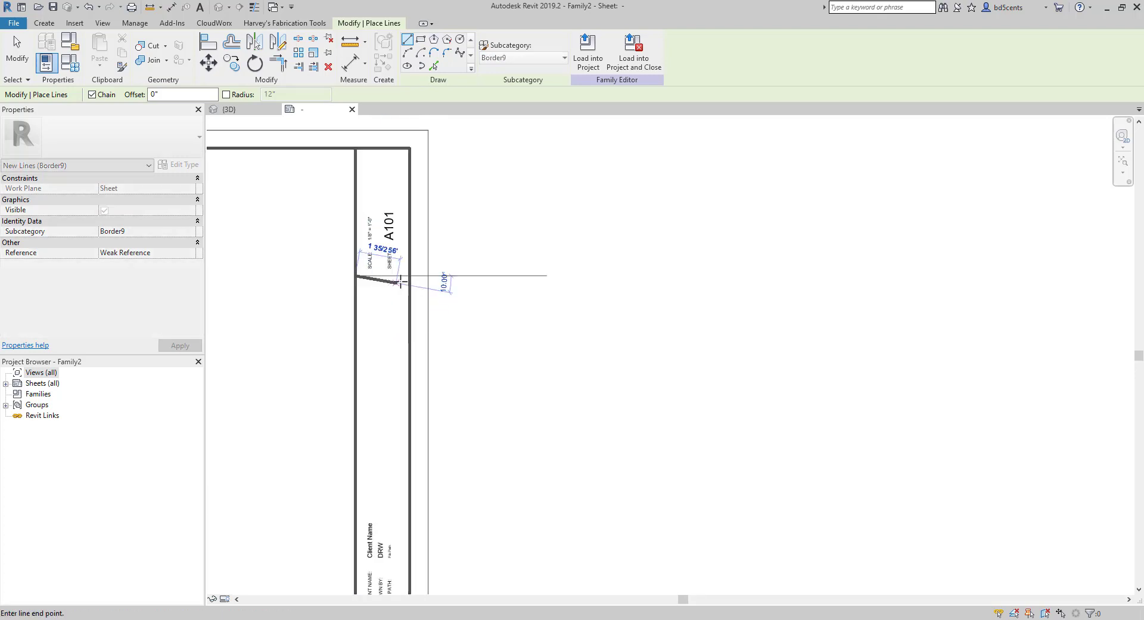
{"action": "left_click", "coordinate": [410, 275]}
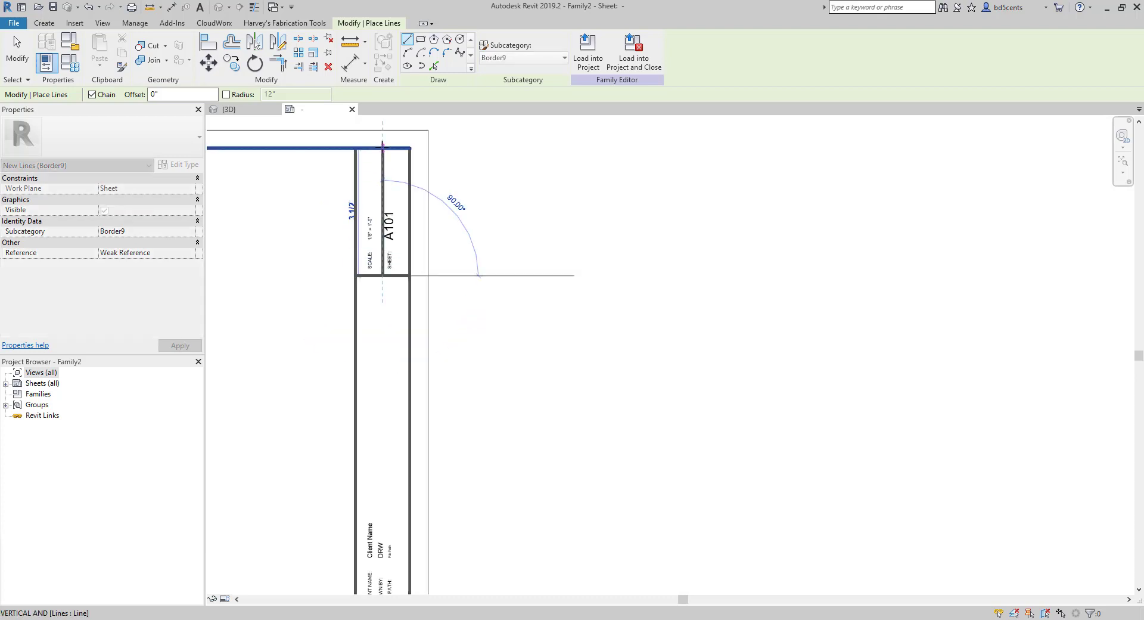
{"action": "key", "text": "Escape"}
{"action": "key", "text": "Escape"}
- Nudge the SHEET: note and A101 label to the right of the new divider
{"action": "scroll", "coordinate": [395, 269], "scroll_direction": "up", "scroll_amount": 2}
{"action": "left_click", "coordinate": [393, 265]}
{"action": "left_click", "coordinate": [399, 218], "text": "ctrl"}
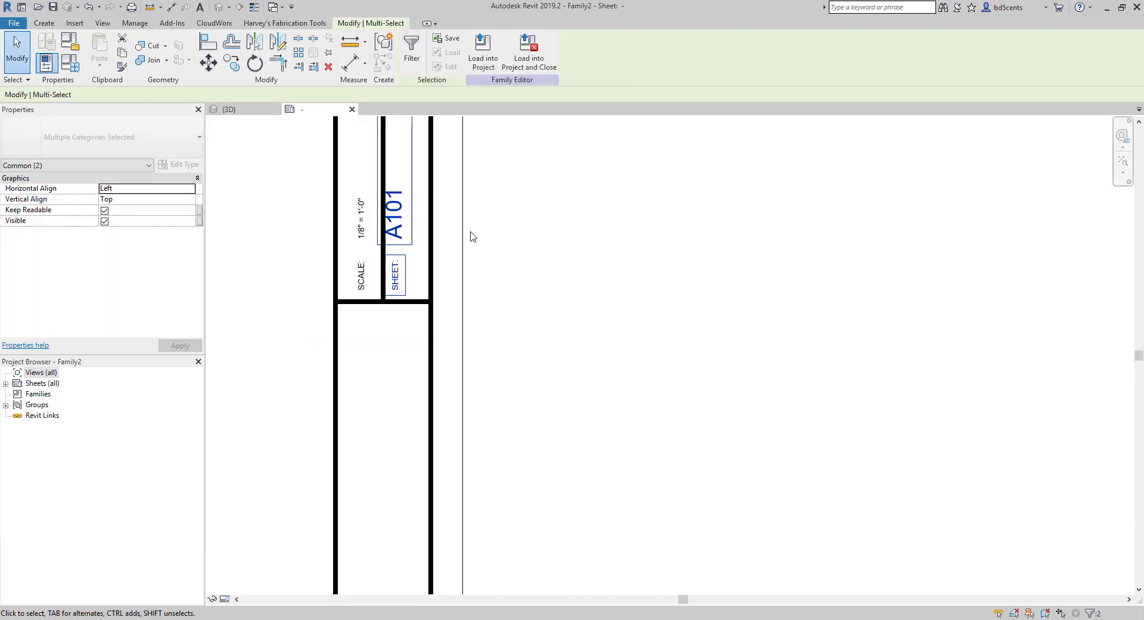
{"action": "key", "text": "Right"}
{"action": "key", "text": "Right"}
{"action": "key", "text": "Right"}
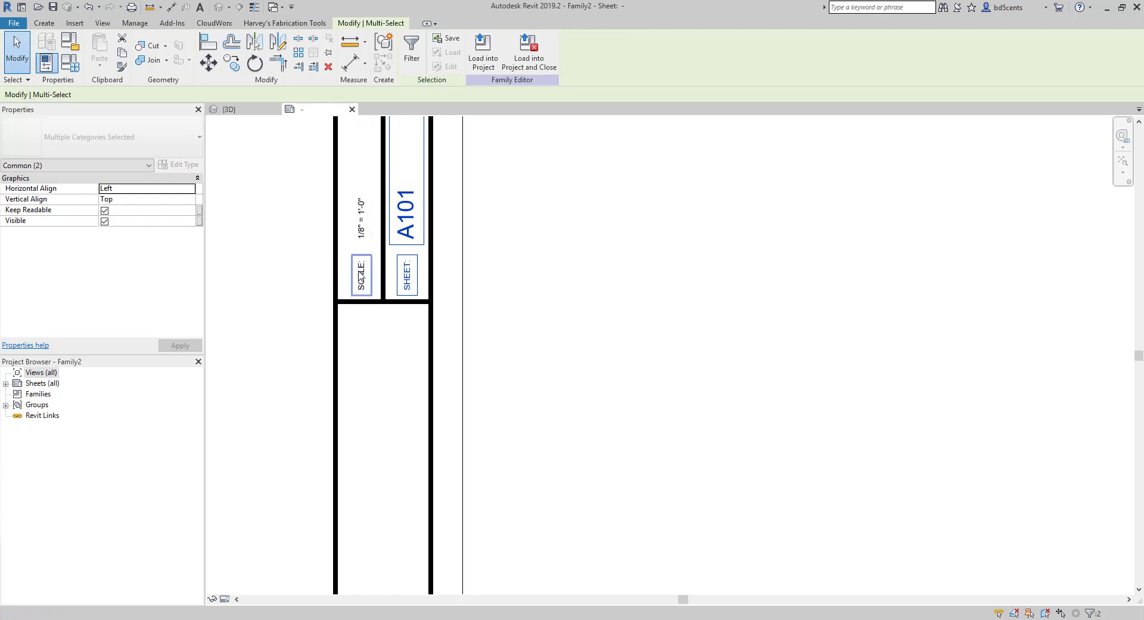
{"action": "left_click", "coordinate": [367, 238]}
{"action": "left_click", "coordinate": [365, 258], "text": "ctrl"}
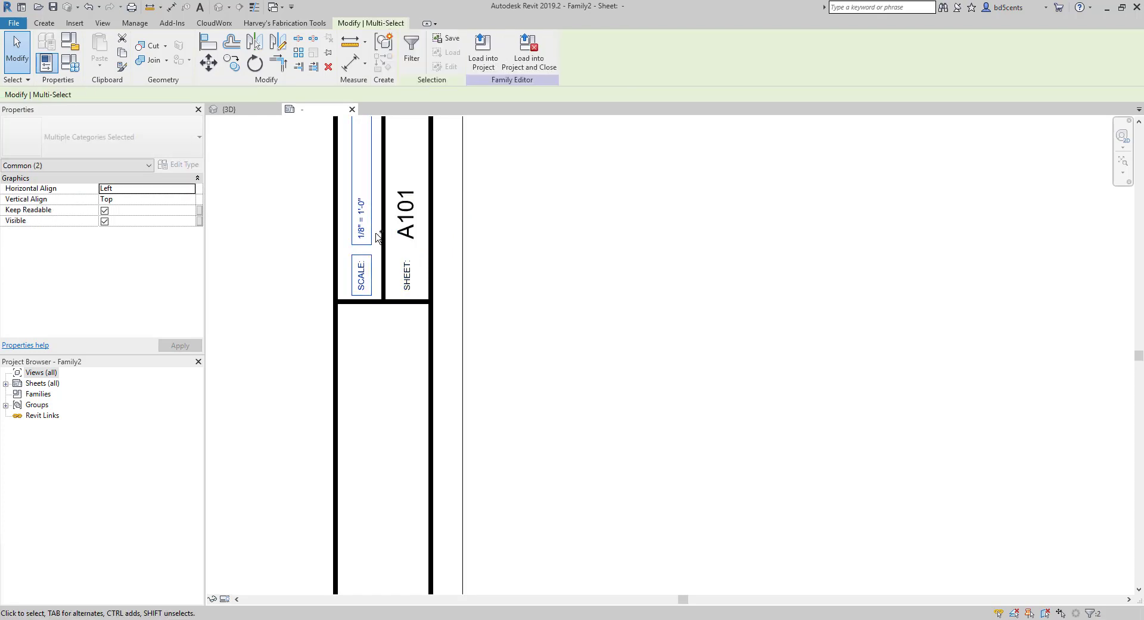
{"action": "key", "text": "Escape"}
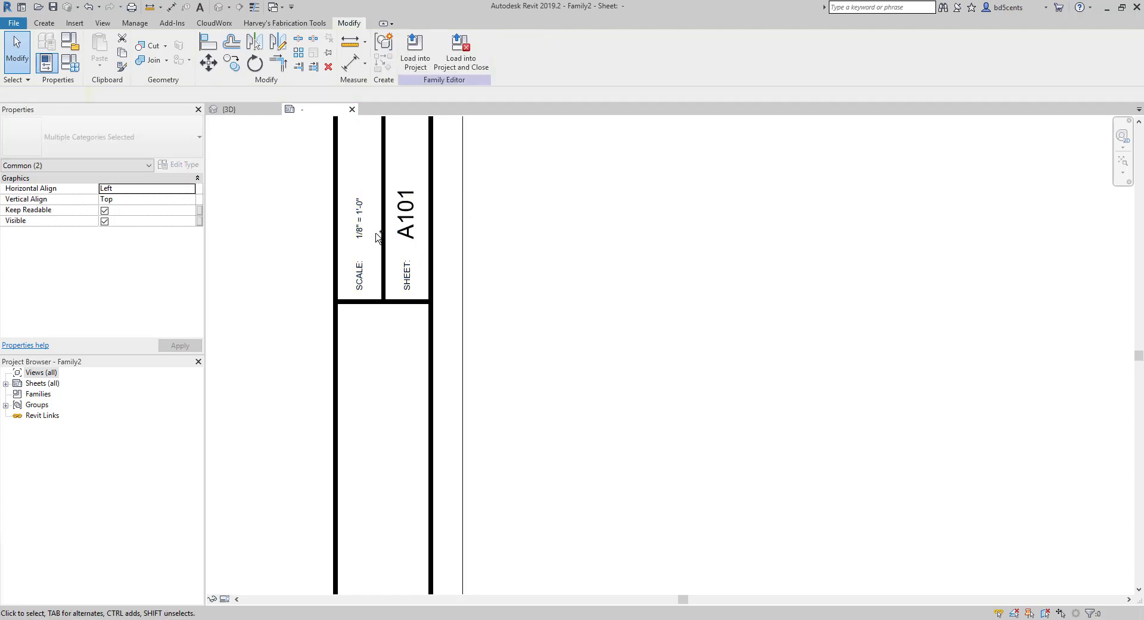
{"action": "scroll", "coordinate": [390, 516], "scroll_direction": "down", "scroll_amount": 4}
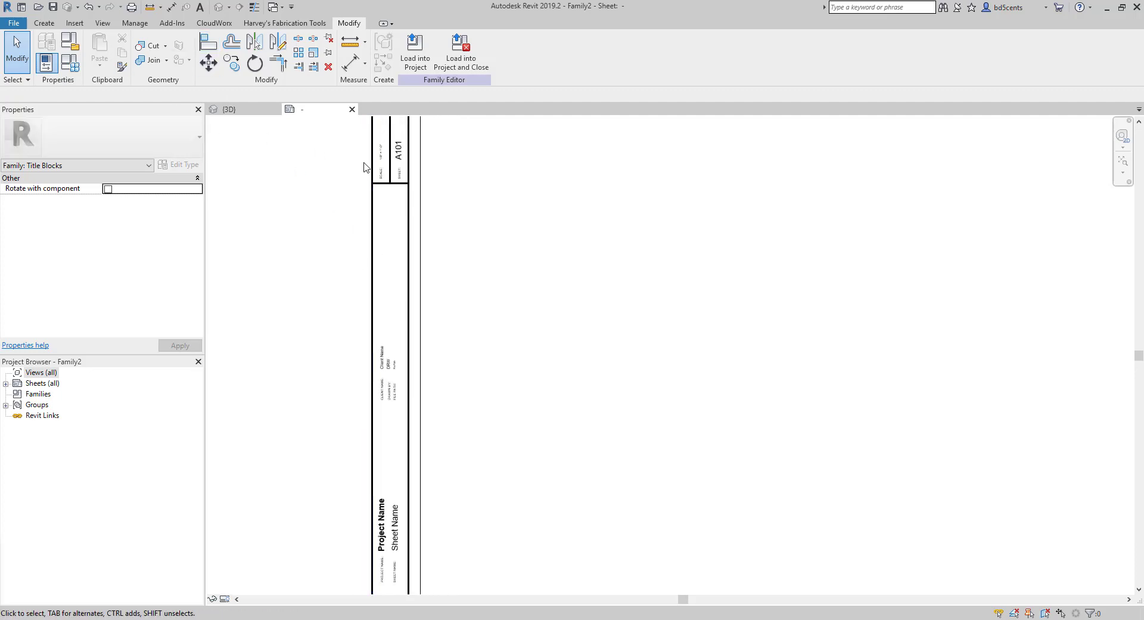
- Draw a 9 1/2" horizontal line from the left border of the title block strip
{"action": "left_click", "coordinate": [388, 185]}
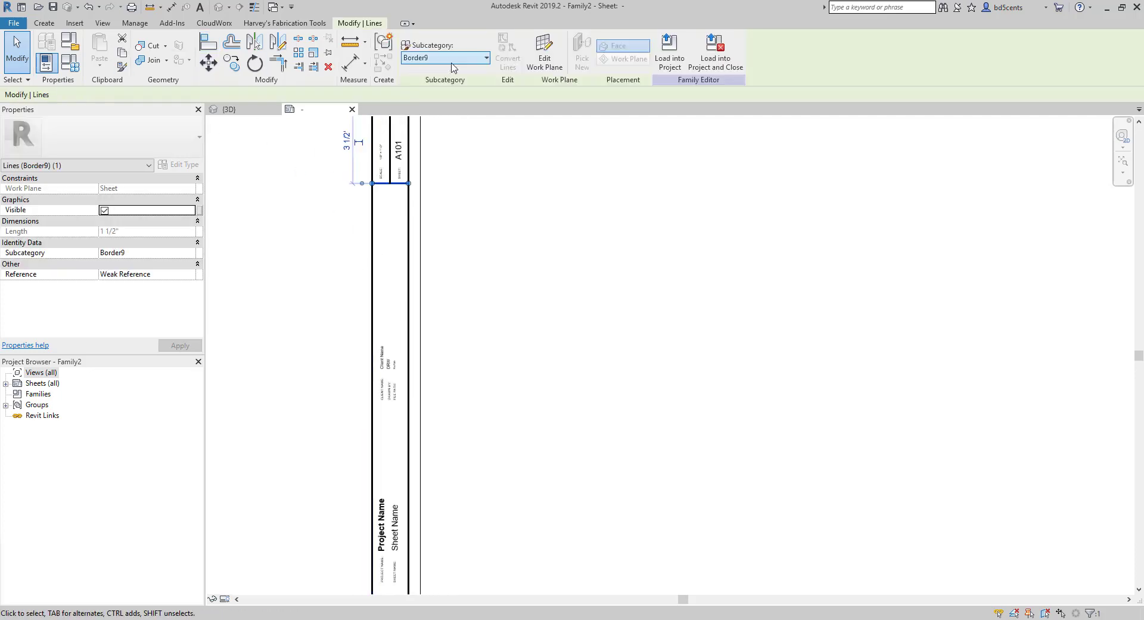
{"action": "left_click", "coordinate": [46, 25]}
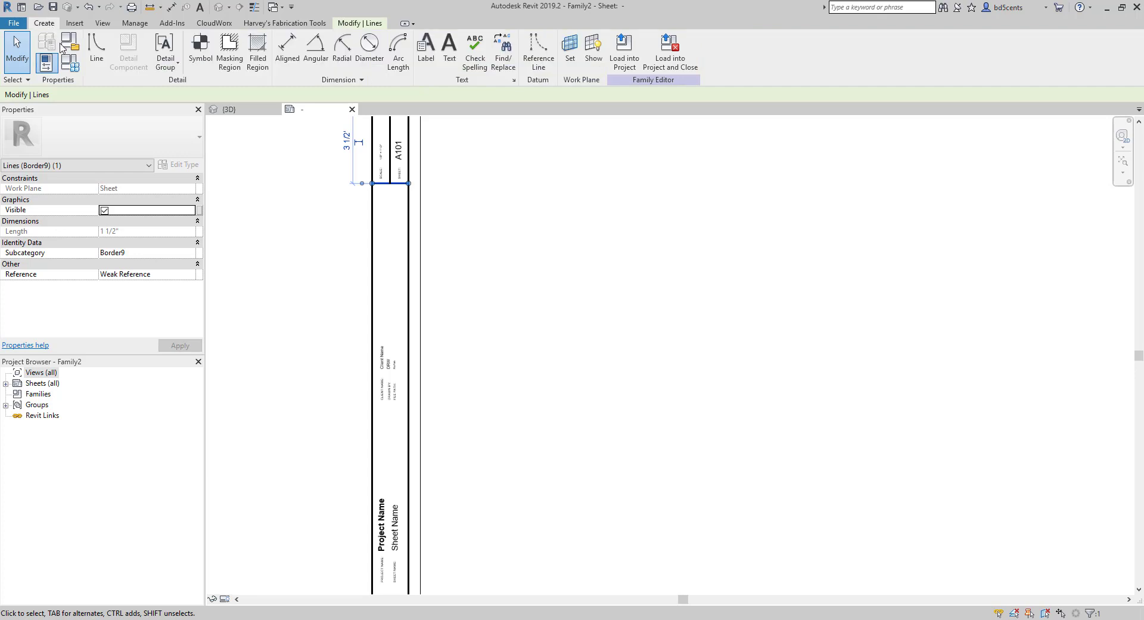
{"action": "left_click", "coordinate": [372, 404]}
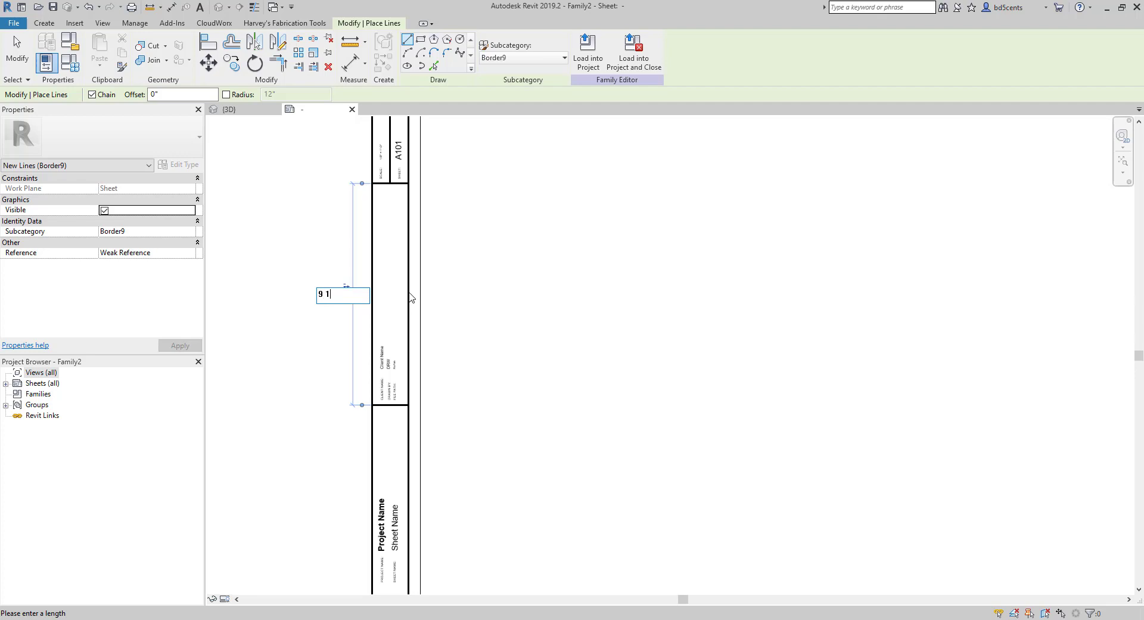
{"action": "key", "text": "Return"}
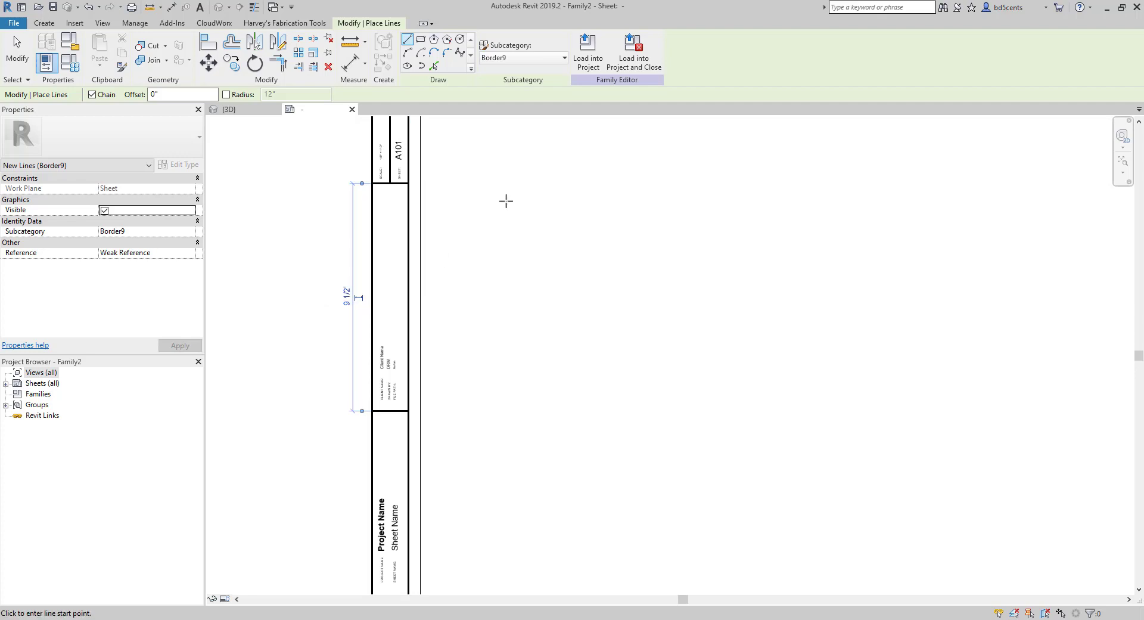
{"action": "middle_click_drag", "start_coordinate": [506, 202], "coordinate": [462, 318]}
{"action": "key", "text": "Escape"}
{"action": "left_click", "coordinate": [345, 296]}
{"action": "key", "text": "Escape"}
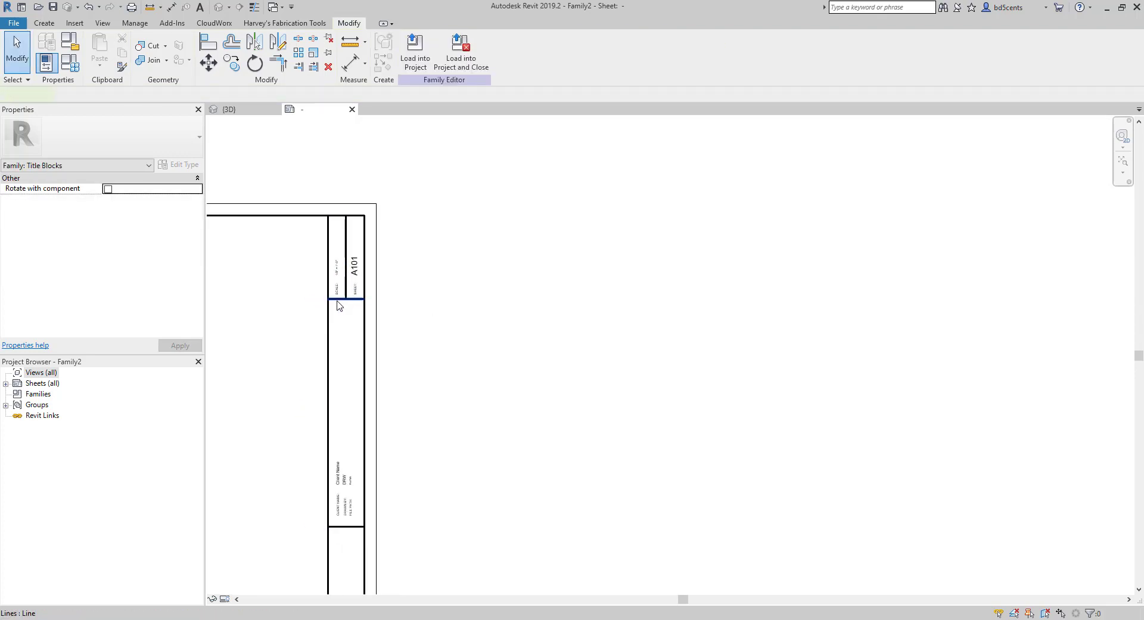
{"action": "left_click", "coordinate": [336, 300]}
{"action": "key", "text": "Escape"}
- Copy the line above Project Name to below the Project Name cell
{"action": "scroll", "coordinate": [387, 360], "scroll_direction": "down", "scroll_amount": 3}
{"action": "middle_click_drag", "start_coordinate": [388, 360], "coordinate": [383, 311]}
{"action": "scroll", "coordinate": [364, 373], "scroll_direction": "up", "scroll_amount": 2}
{"action": "scroll", "coordinate": [383, 311], "scroll_direction": "up", "scroll_amount": 1}
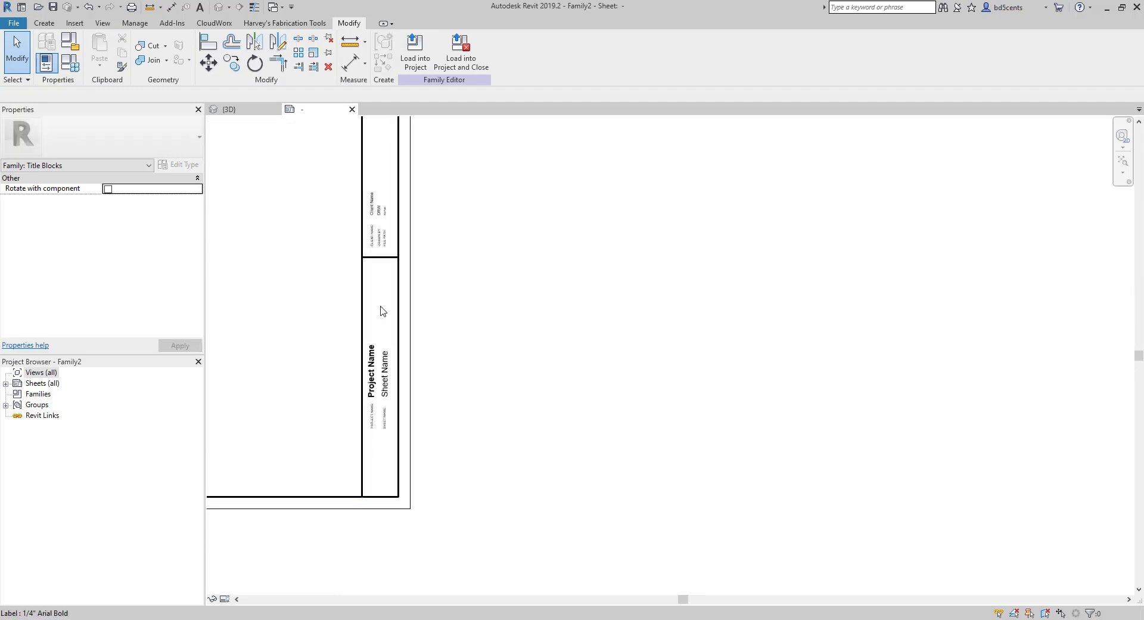
{"action": "left_click", "coordinate": [380, 260]}
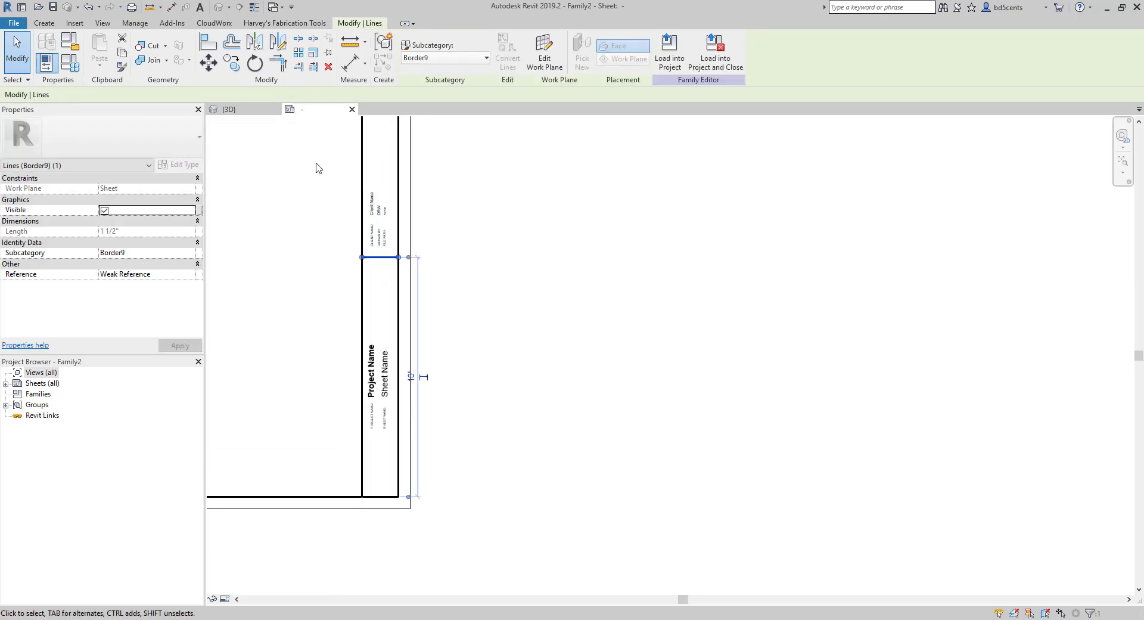
{"action": "left_click", "coordinate": [231, 63]}
{"action": "left_click", "coordinate": [400, 257]}
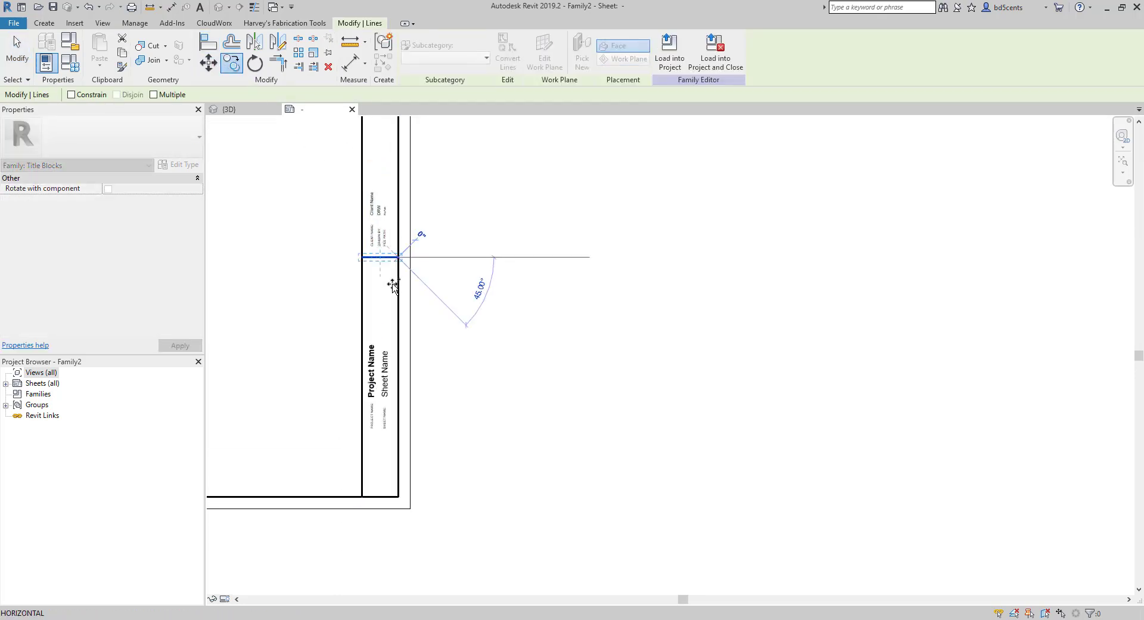
{"action": "left_click", "coordinate": [399, 437]}
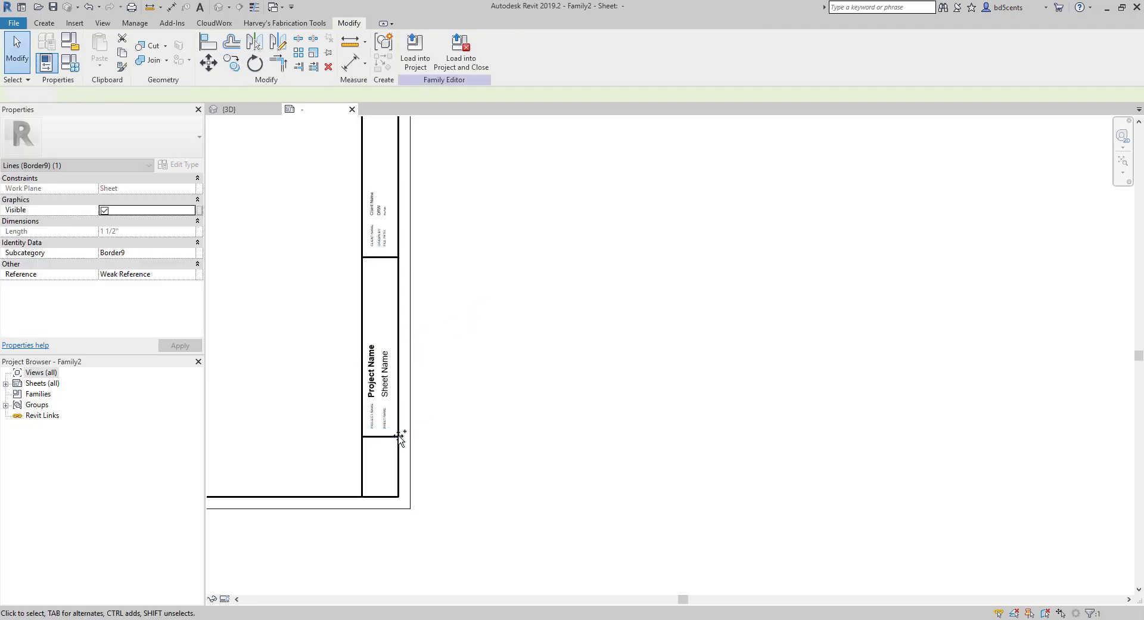
{"action": "key", "text": "Escape"}
{"action": "scroll", "coordinate": [381, 468], "scroll_direction": "down", "scroll_amount": 1}
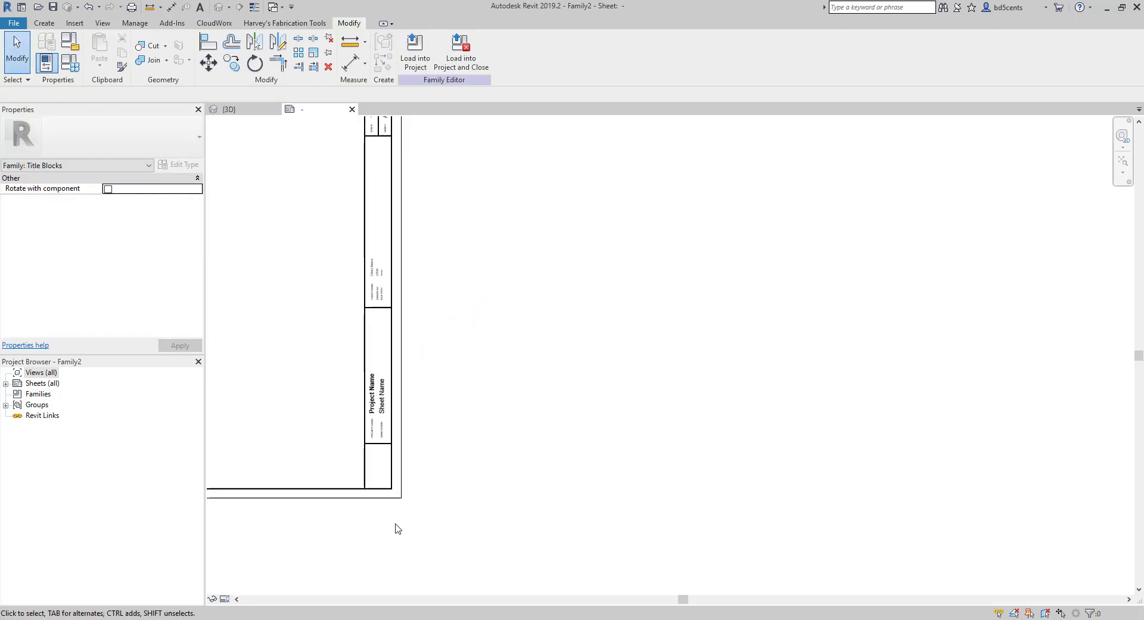
{"action": "scroll", "coordinate": [405, 505], "scroll_direction": "up", "scroll_amount": 3}
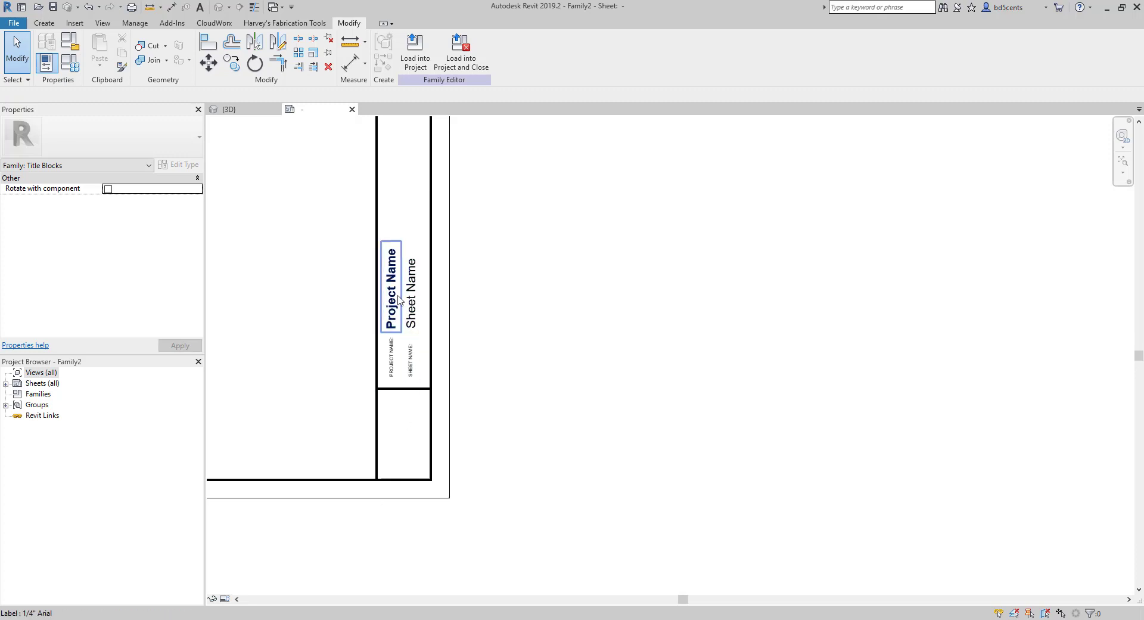
{"action": "scroll", "coordinate": [395, 395], "scroll_direction": "up", "scroll_amount": 2}
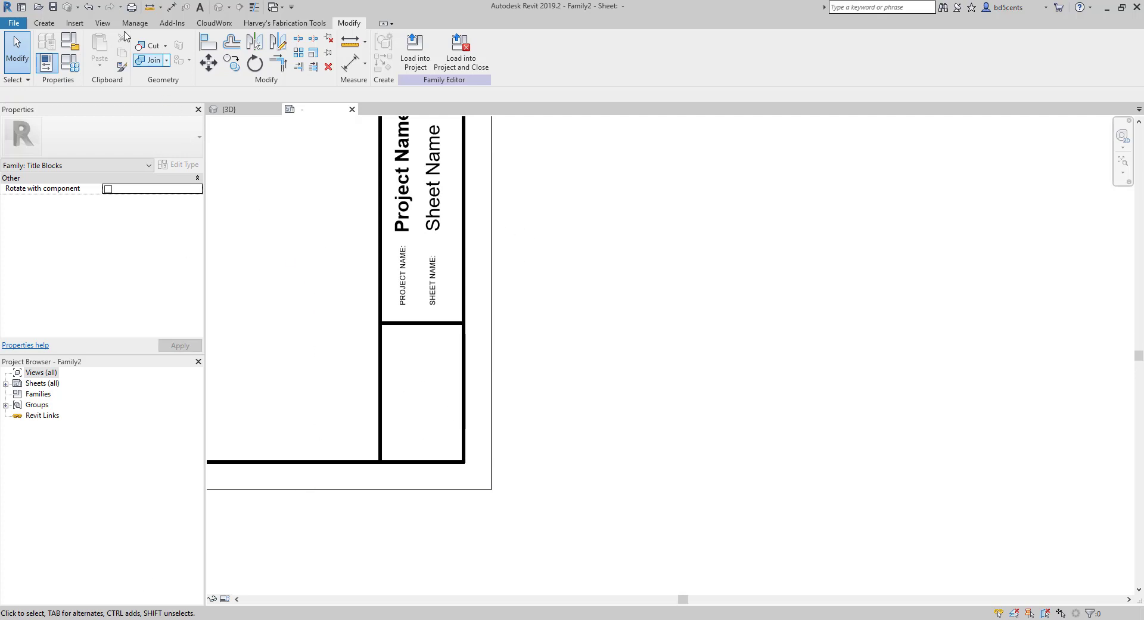
- Start importing an image into the title block from the Insert tools
{"action": "left_click", "coordinate": [72, 24]}
{"action": "left_click", "coordinate": [375, 62]}
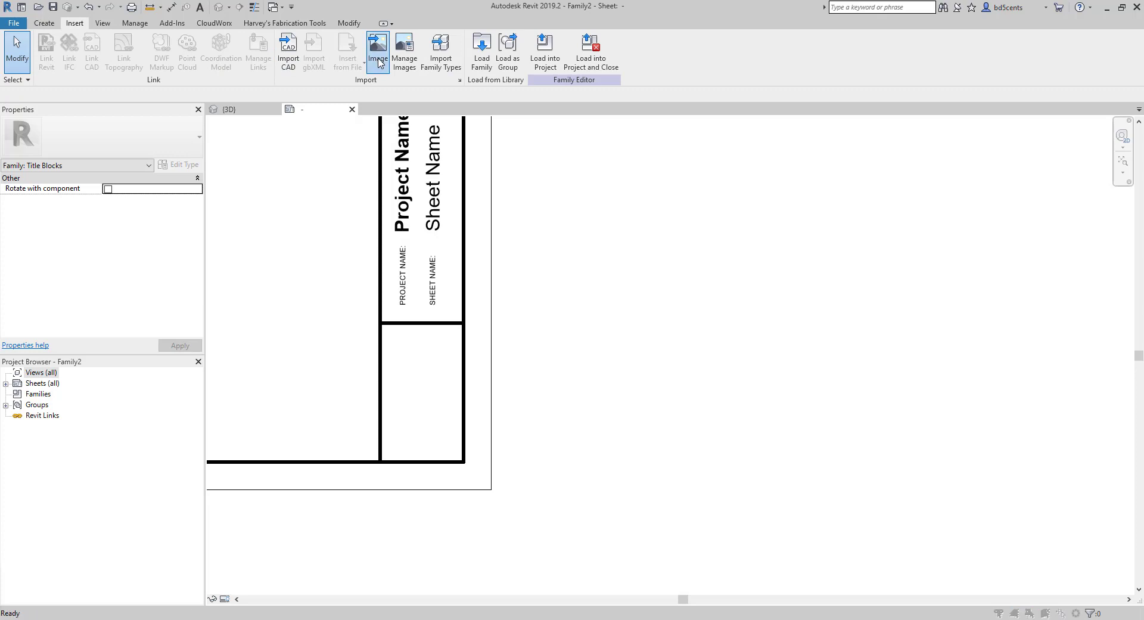
{"action": "scroll", "coordinate": [431, 341], "scroll_direction": "down", "scroll_amount": 2}
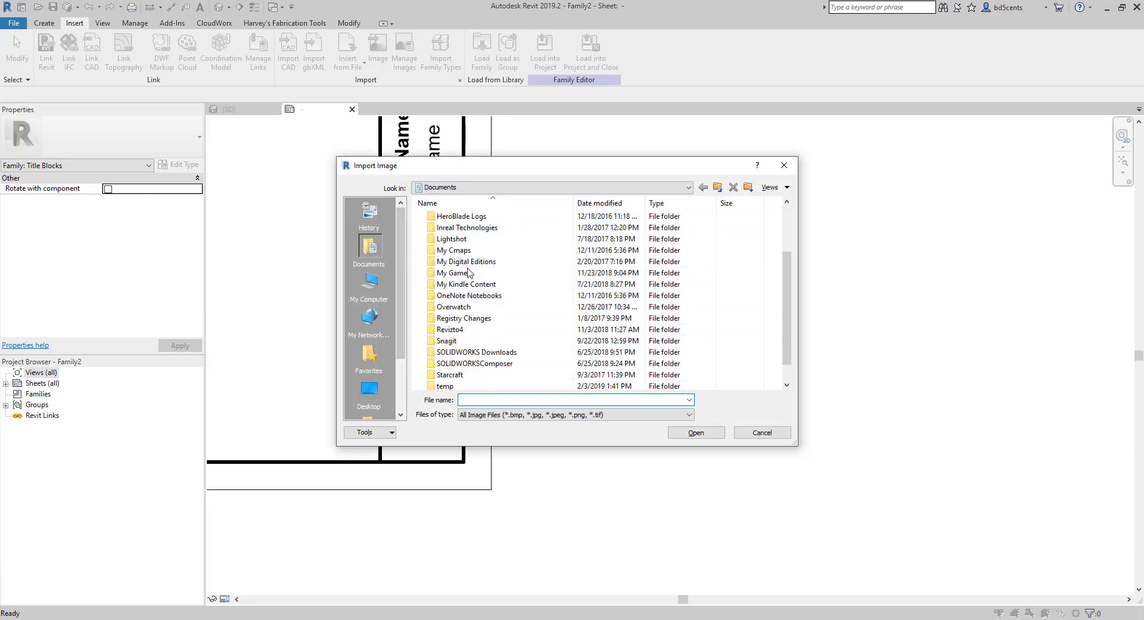
{"action": "scroll", "coordinate": [424, 289], "scroll_direction": "up", "scroll_amount": 2}
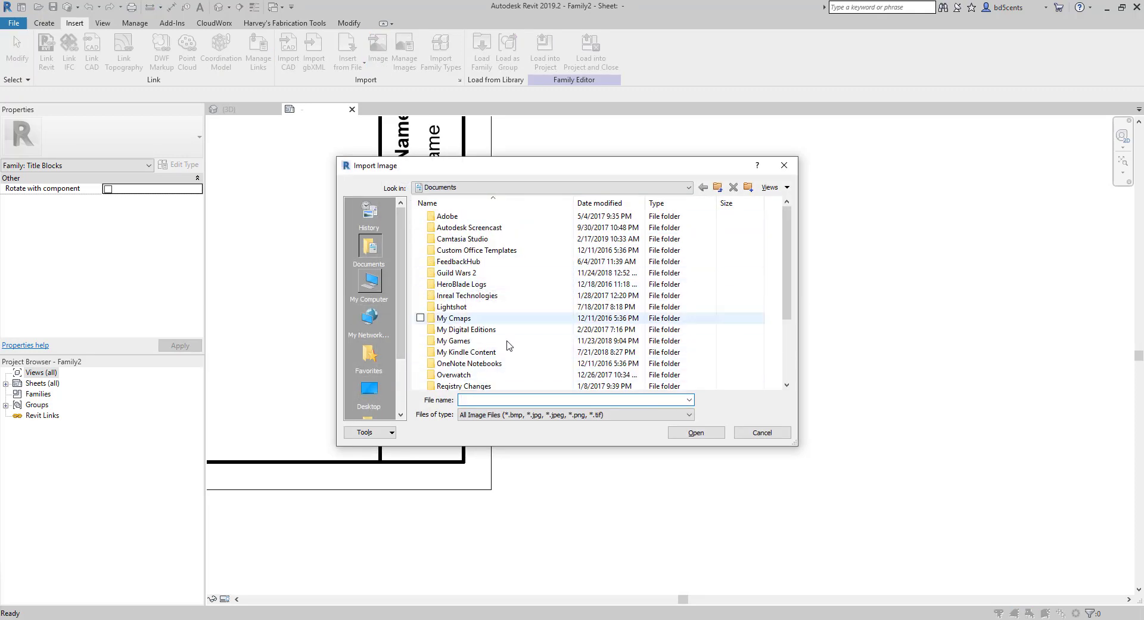
{"action": "scroll", "coordinate": [503, 322], "scroll_direction": "down", "scroll_amount": 1}
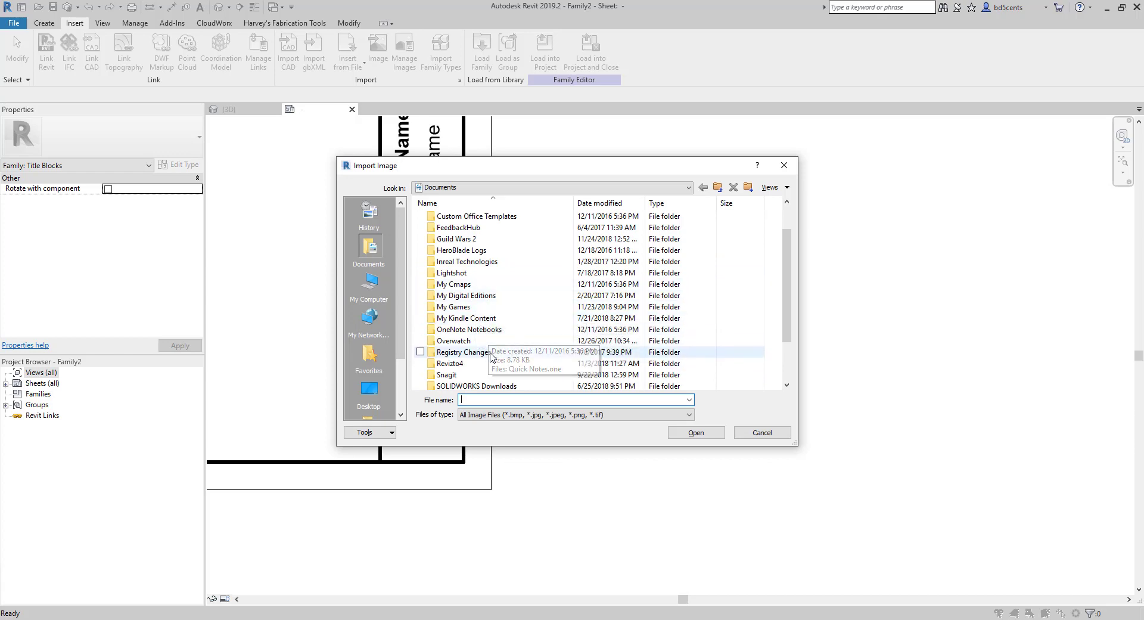
{"action": "scroll", "coordinate": [476, 354], "scroll_direction": "down", "scroll_amount": 2}
{"action": "scroll", "coordinate": [500, 327], "scroll_direction": "up", "scroll_amount": 3}
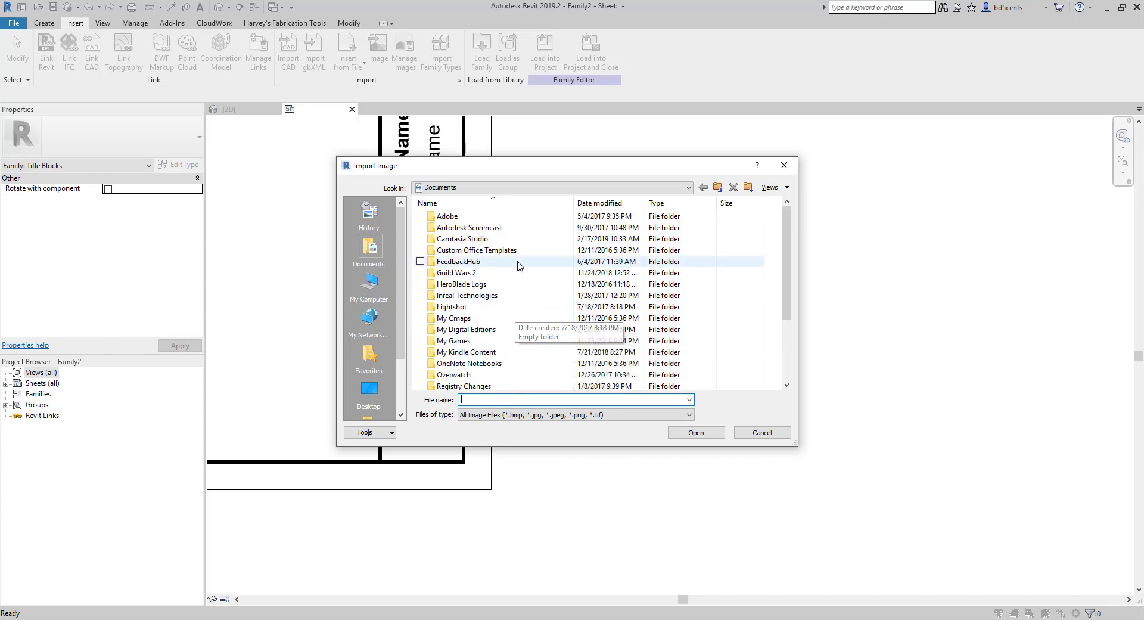
- Browse This PC > Pictures > Desktop Wallpaper and choose VSBackgroundDark.jpg
{"action": "left_click", "coordinate": [369, 284]}
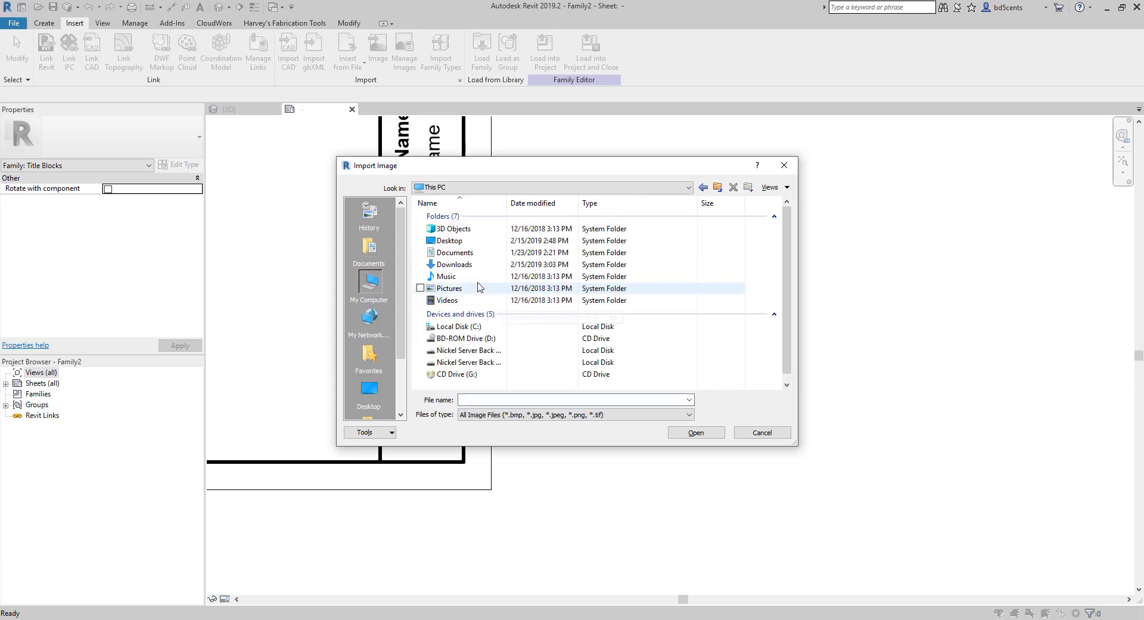
{"action": "double_click", "coordinate": [450, 289]}
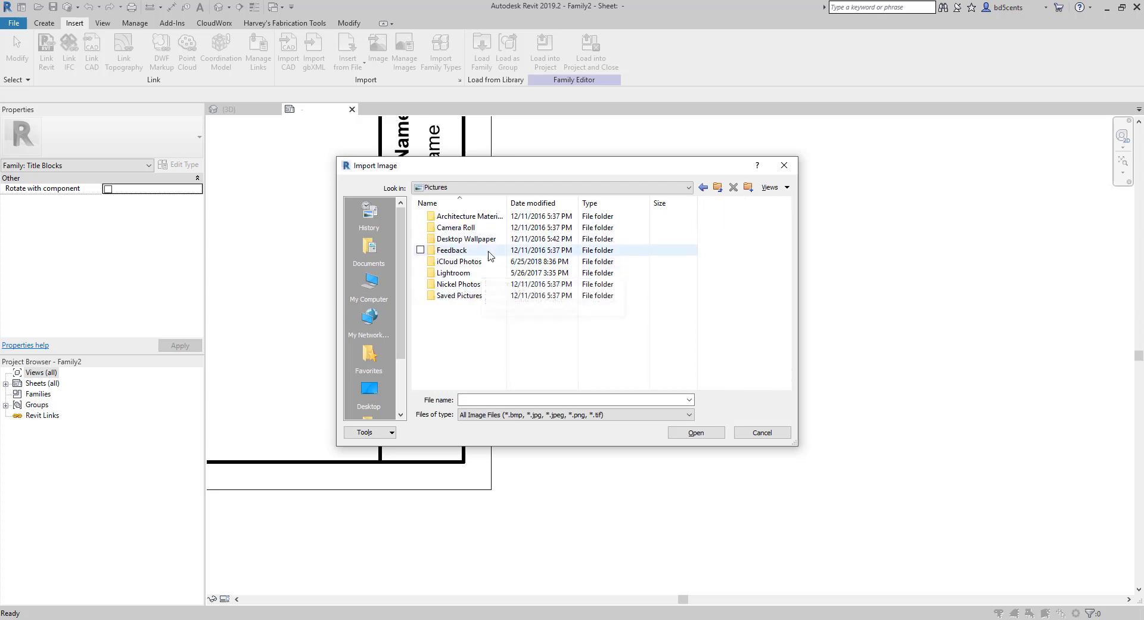
{"action": "double_click", "coordinate": [459, 295]}
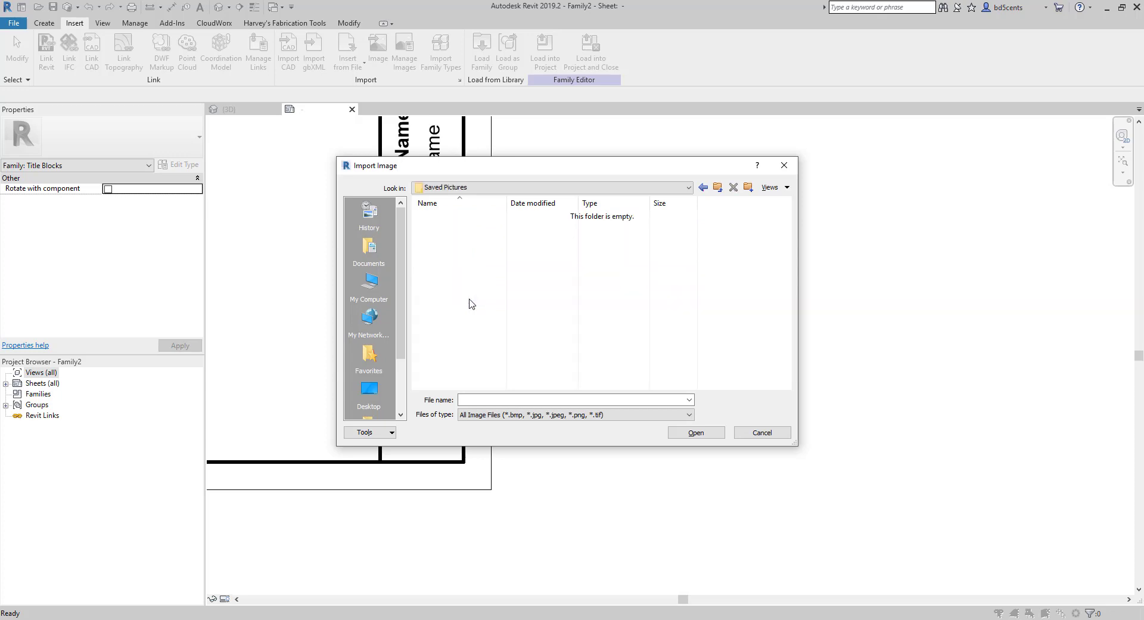
{"action": "left_click", "coordinate": [724, 187]}
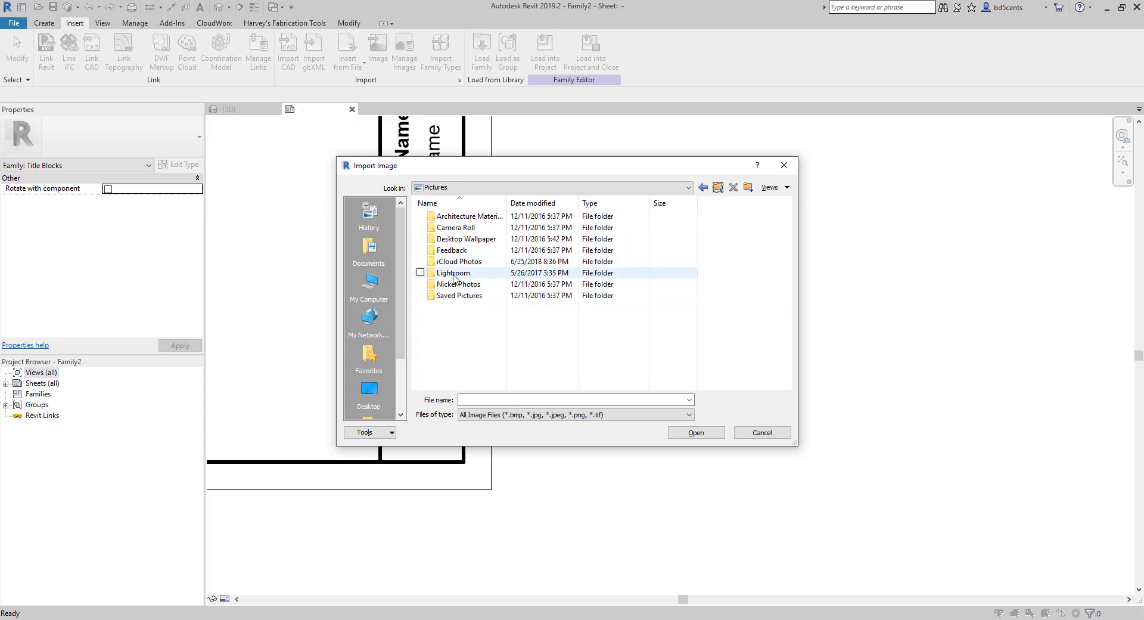
{"action": "double_click", "coordinate": [467, 238]}
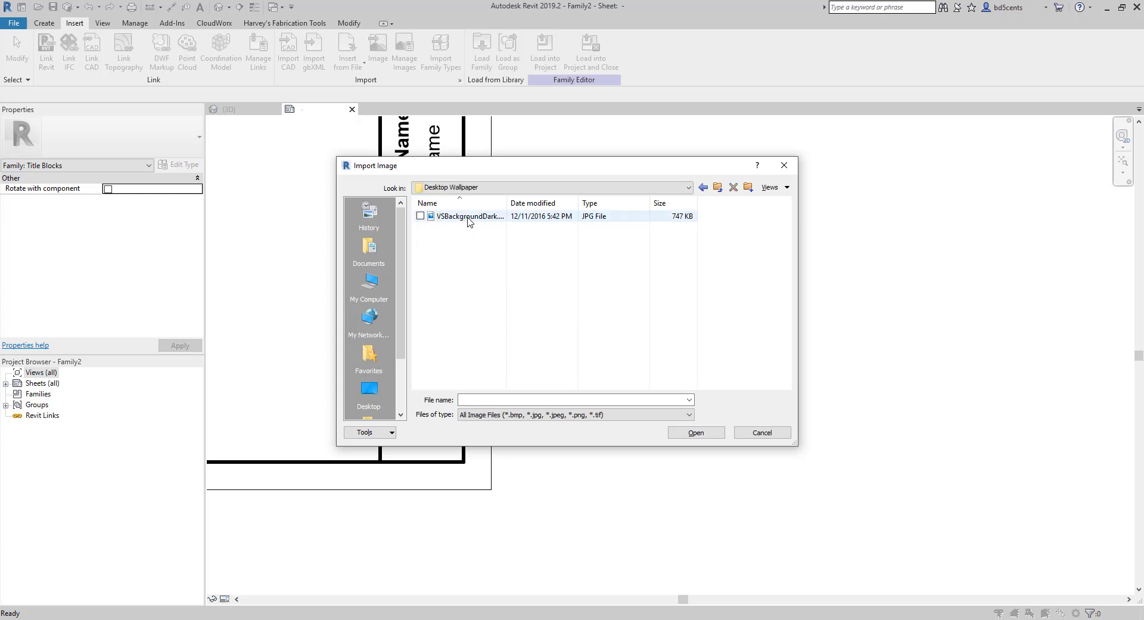
{"action": "double_click", "coordinate": [469, 217]}
{"action": "scroll", "coordinate": [512, 339], "scroll_direction": "down", "scroll_amount": 4}
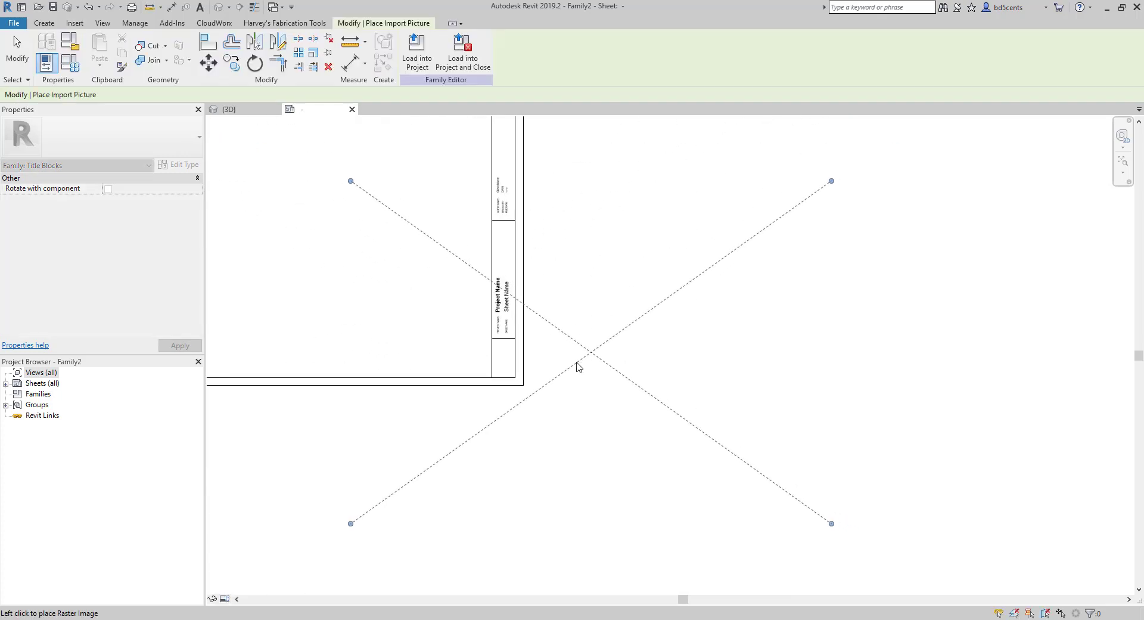
- Place VSBackgroundDark.jpg, shrink it to about 3" wide and fit it into the lower cell
{"action": "left_click", "coordinate": [569, 365]}
{"action": "left_click_drag", "start_coordinate": [803, 198], "coordinate": [649, 250]}
{"action": "scroll", "coordinate": [355, 529], "scroll_direction": "up", "scroll_amount": 3}
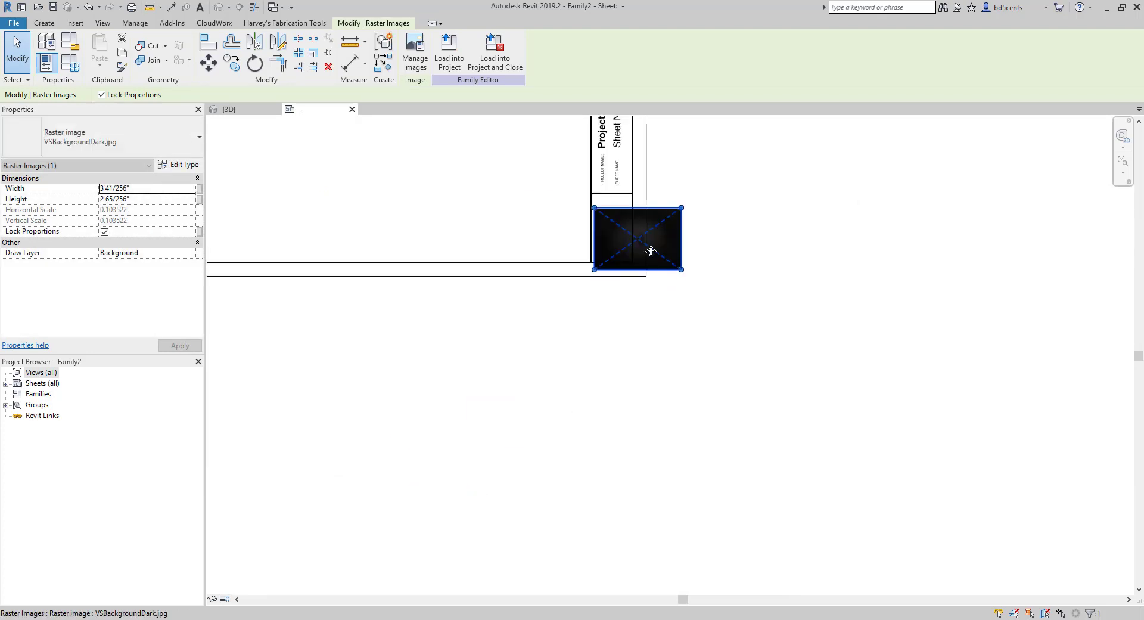
{"action": "scroll", "coordinate": [651, 251], "scroll_direction": "up", "scroll_amount": 2}
{"action": "left_click_drag", "start_coordinate": [697, 278], "coordinate": [610, 232]}
{"action": "left_click", "coordinate": [534, 197]}
{"action": "scroll", "coordinate": [535, 197], "scroll_direction": "up", "scroll_amount": 1}
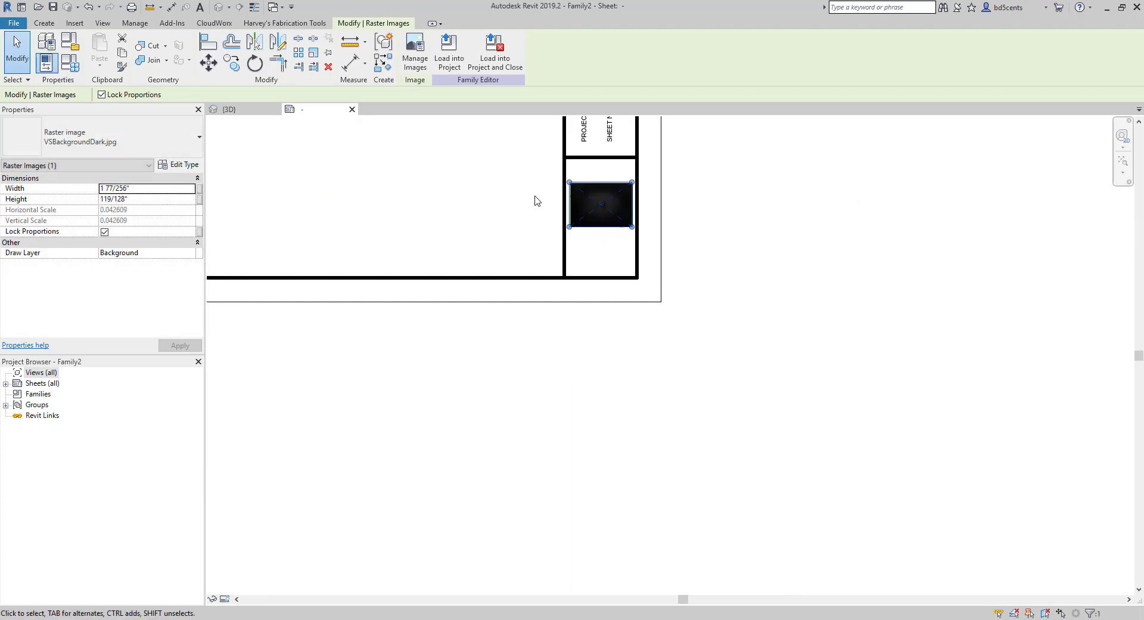
{"action": "middle_click_drag", "start_coordinate": [535, 196], "coordinate": [545, 295]}
{"action": "scroll", "coordinate": [592, 313], "scroll_direction": "up", "scroll_amount": 6}
{"action": "left_click", "coordinate": [623, 281]}
{"action": "scroll", "coordinate": [618, 286], "scroll_direction": "down", "scroll_amount": 4}
{"action": "middle_click_drag", "start_coordinate": [617, 288], "coordinate": [602, 327]}
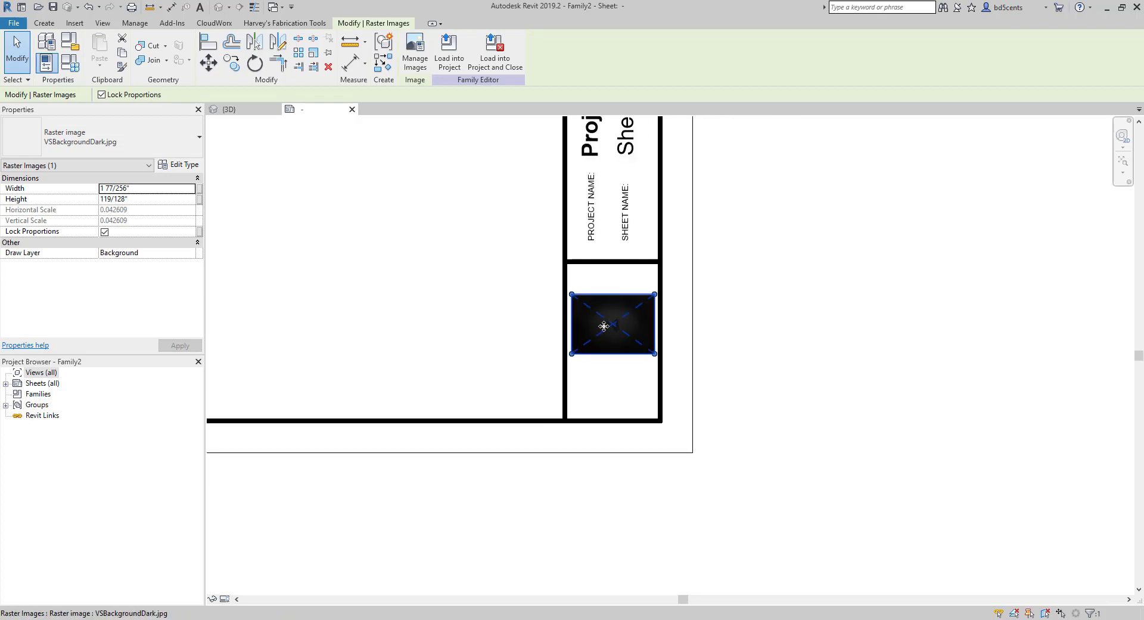
{"action": "left_click_drag", "start_coordinate": [615, 317], "coordinate": [614, 336]}
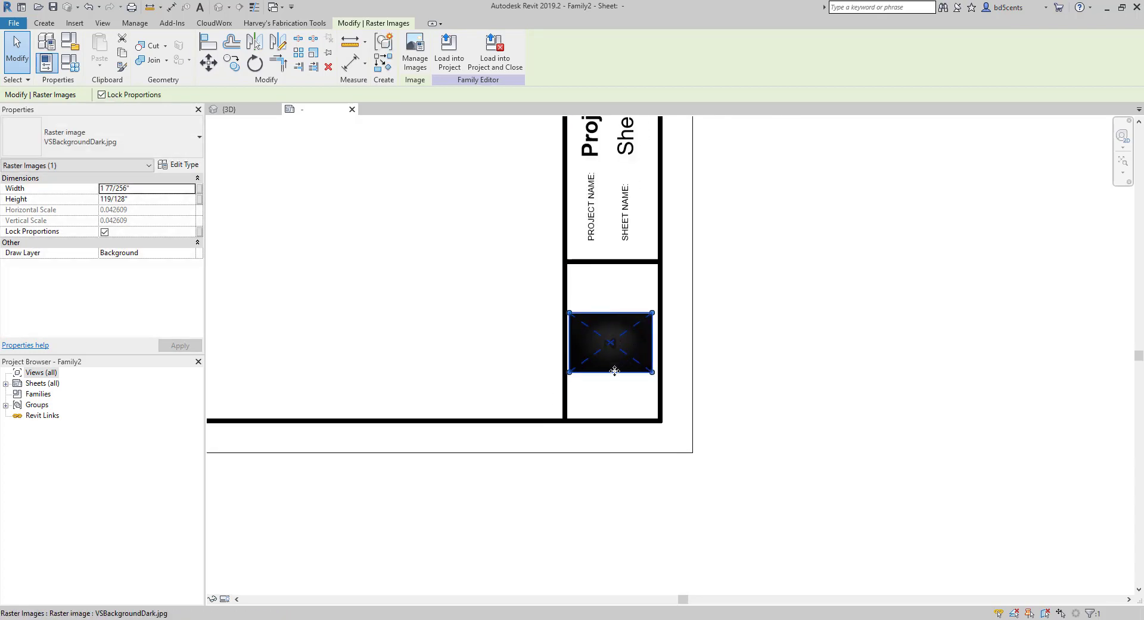
- Reselect the placed image and delete it from the title block
{"action": "scroll", "coordinate": [614, 359], "scroll_direction": "up", "scroll_amount": 3}
{"action": "left_click", "coordinate": [539, 349]}
{"action": "left_click", "coordinate": [604, 331]}
{"action": "scroll", "coordinate": [605, 332], "scroll_direction": "up", "scroll_amount": 3}
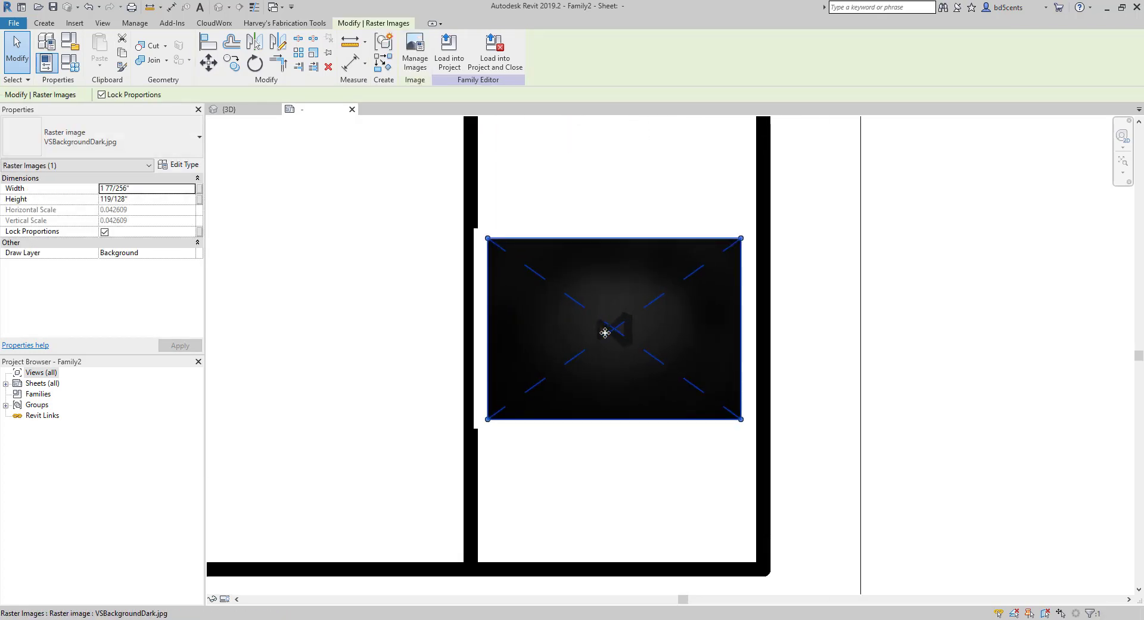
{"action": "scroll", "coordinate": [605, 332], "scroll_direction": "down", "scroll_amount": 3}
{"action": "key", "text": "Escape"}
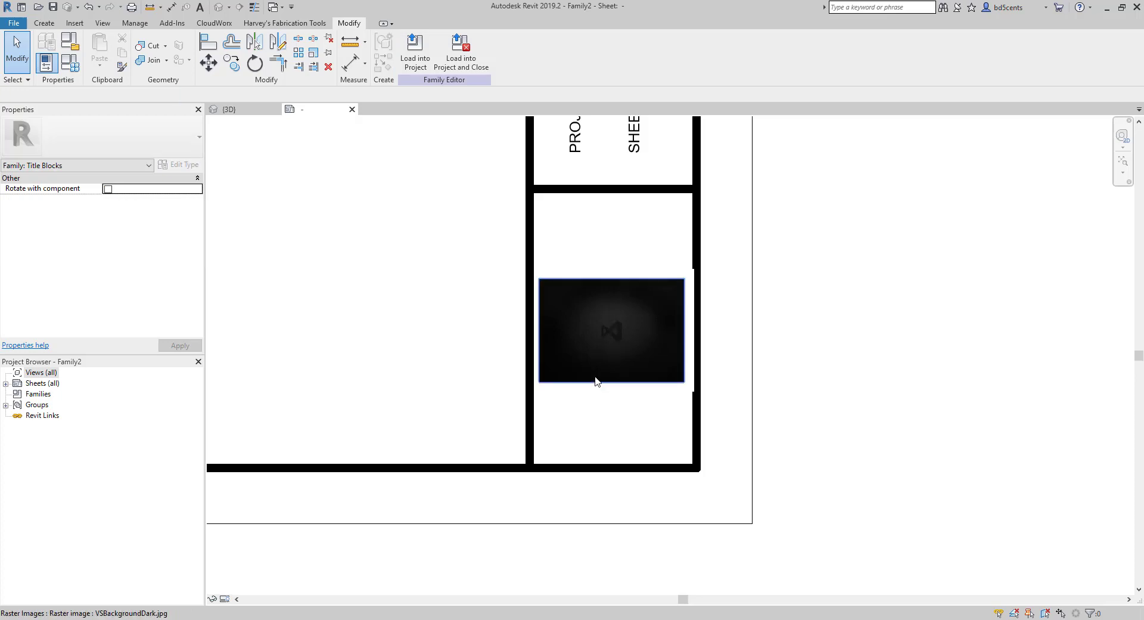
{"action": "left_click", "coordinate": [670, 284]}
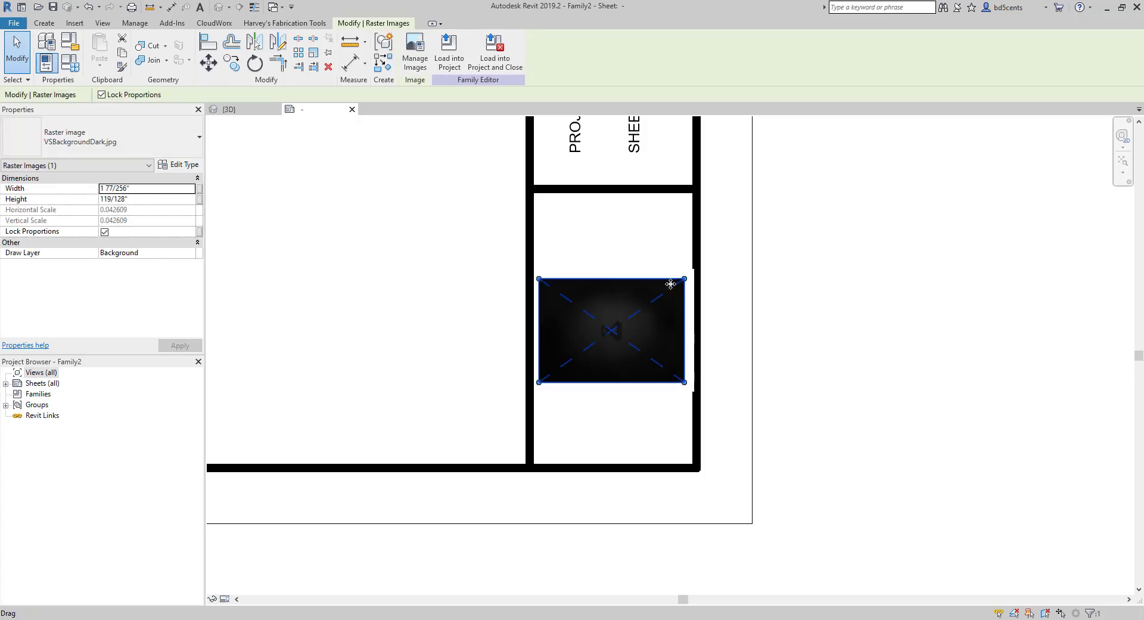
{"action": "scroll", "coordinate": [610, 373], "scroll_direction": "up", "scroll_amount": 2}
{"action": "left_click", "coordinate": [370, 286]}
{"action": "scroll", "coordinate": [628, 310], "scroll_direction": "up", "scroll_amount": 1}
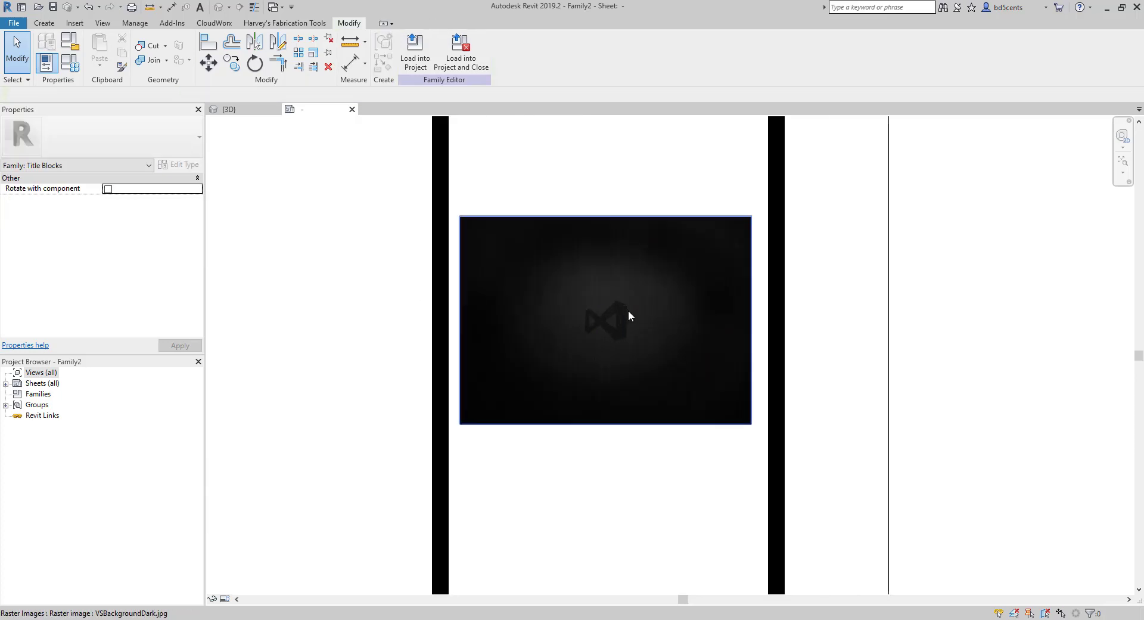
{"action": "scroll", "coordinate": [542, 319], "scroll_direction": "down", "scroll_amount": 3}
{"action": "left_click", "coordinate": [543, 316]}
{"action": "key", "text": "Delete"}
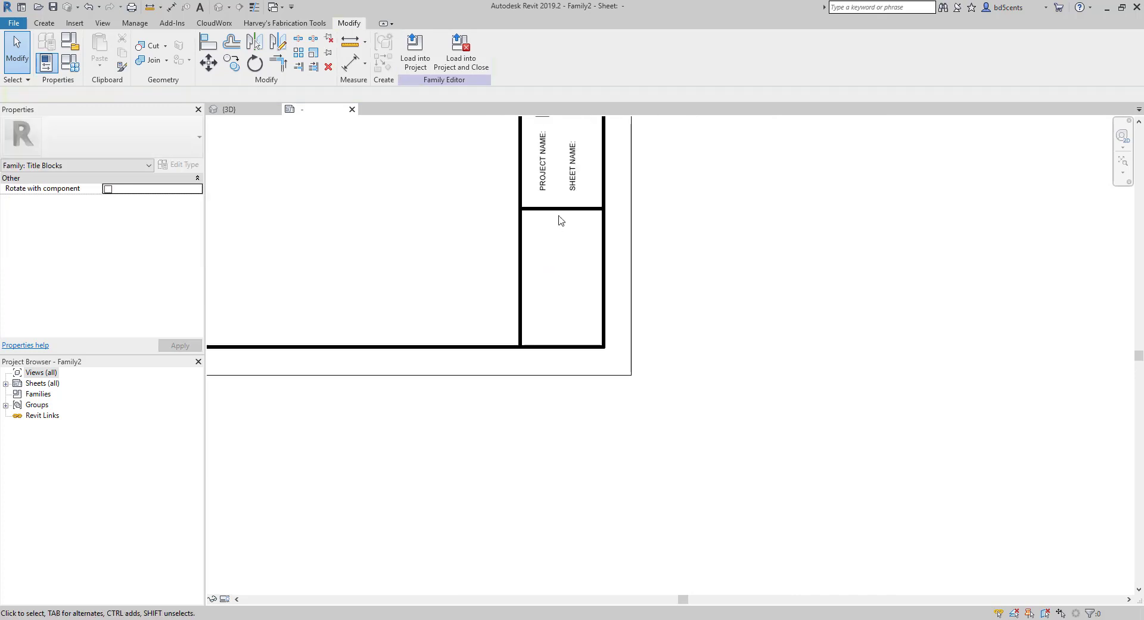
- Set the divider line above the bottom cell to 2" from the bottom border
{"action": "left_click", "coordinate": [557, 209]}
{"action": "left_click", "coordinate": [620, 278]}
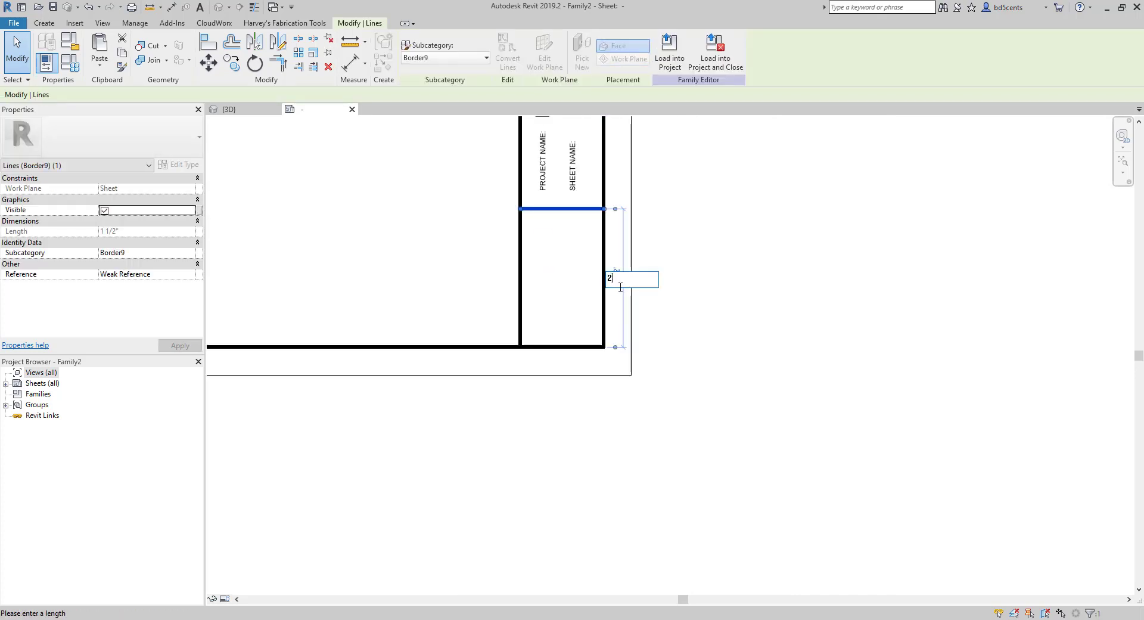
{"action": "type", "text": "2"}
{"action": "key", "text": "Return"}
{"action": "left_click", "coordinate": [456, 307]}
{"action": "scroll", "coordinate": [435, 321], "scroll_direction": "down", "scroll_amount": 2}
{"action": "scroll", "coordinate": [520, 253], "scroll_direction": "up", "scroll_amount": 2}
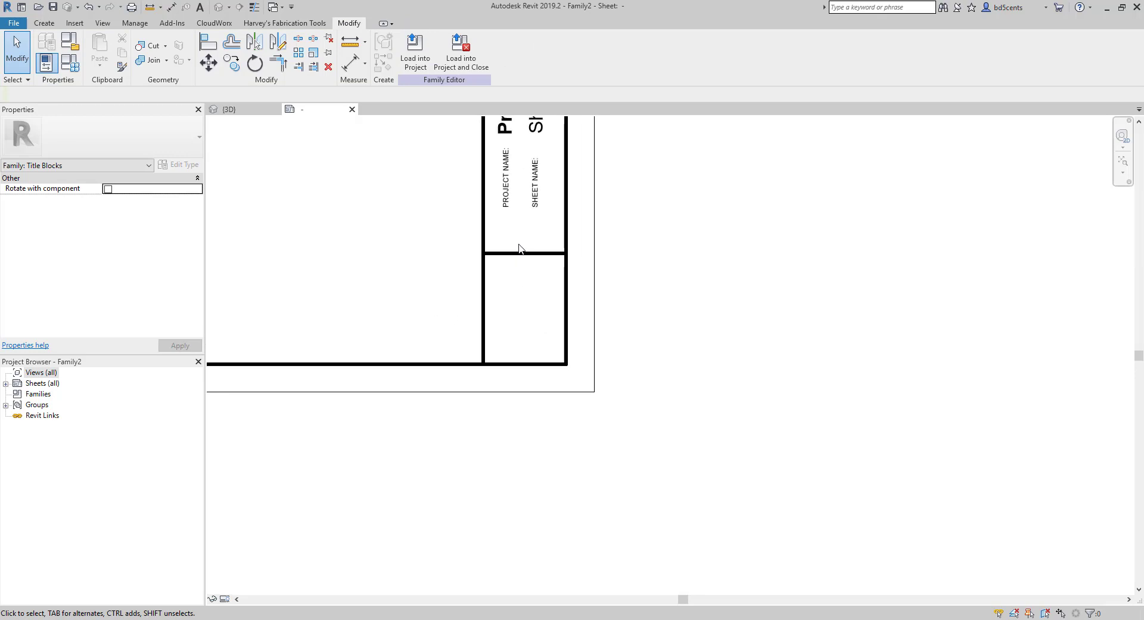
- Reselect the divider, cancel its edit, and bring the title block's bottom corner into view
{"action": "left_click", "coordinate": [517, 255]}
{"action": "left_click", "coordinate": [587, 306]}
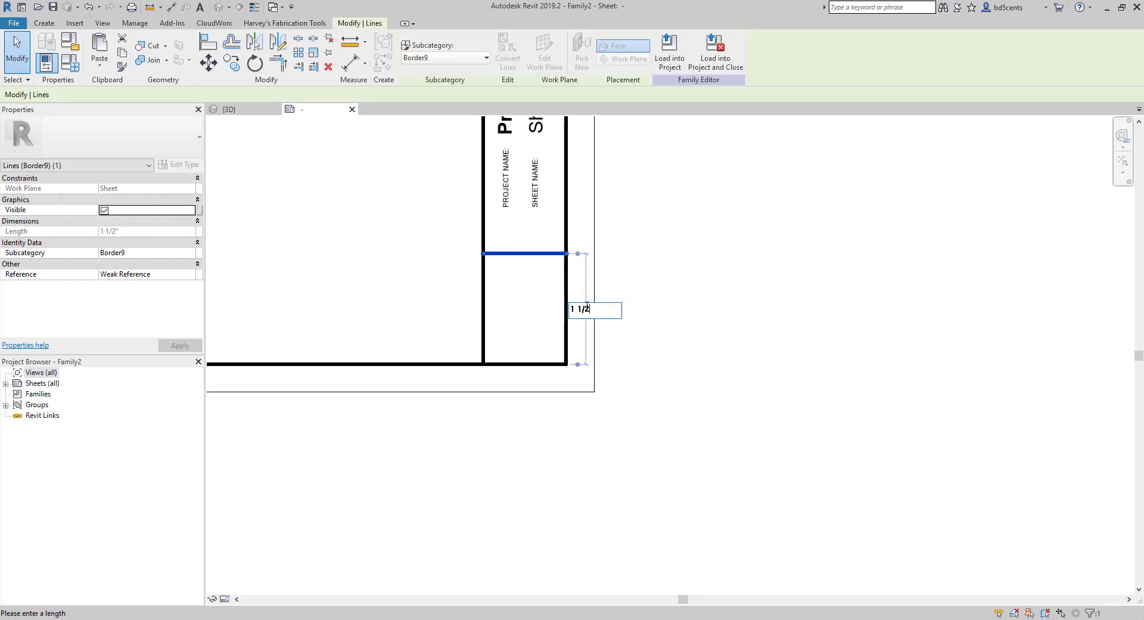
{"action": "key", "text": "Escape"}
{"action": "left_click", "coordinate": [483, 294]}
{"action": "scroll", "coordinate": [502, 292], "scroll_direction": "down", "scroll_amount": 3}
{"action": "middle_click_drag", "start_coordinate": [502, 351], "coordinate": [501, 461]}
{"action": "middle_click_drag", "start_coordinate": [500, 263], "coordinate": [500, 473]}
{"action": "scroll", "coordinate": [510, 156], "scroll_direction": "up", "scroll_amount": 3}
{"action": "scroll", "coordinate": [511, 158], "scroll_direction": "down", "scroll_amount": 6}
{"action": "middle_click_drag", "start_coordinate": [499, 240], "coordinate": [487, 134]}
{"action": "scroll", "coordinate": [498, 334], "scroll_direction": "up", "scroll_amount": 6}
{"action": "left_click", "coordinate": [499, 328]}
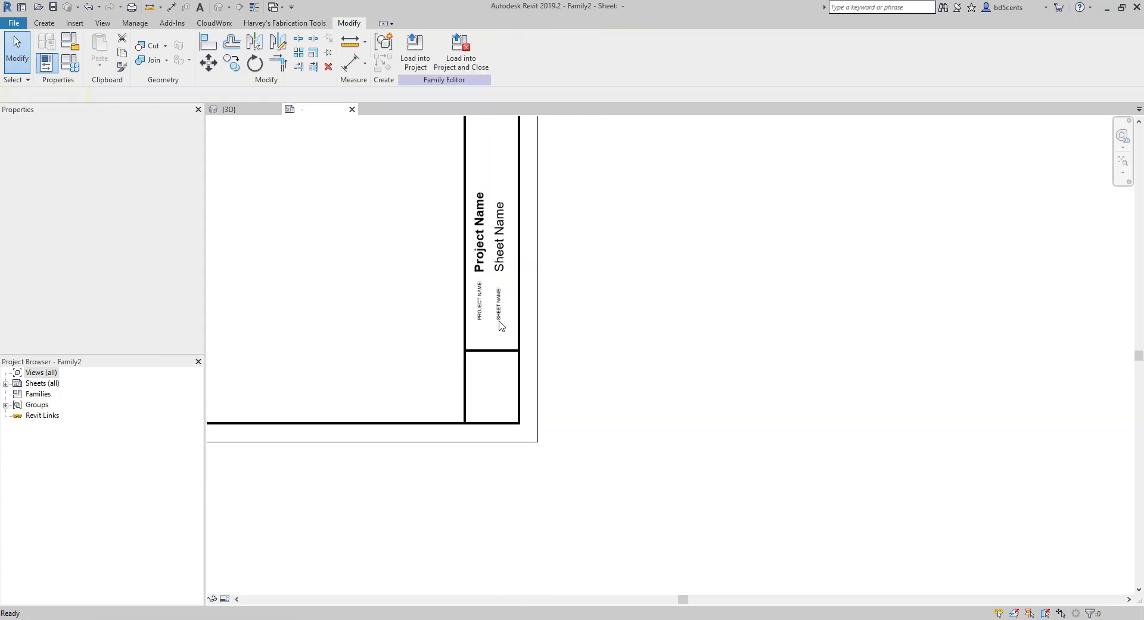
- Change the divider's distance to the bottom border to 1 1/2"
{"action": "left_click", "coordinate": [492, 351]}
{"action": "left_click", "coordinate": [547, 384]}
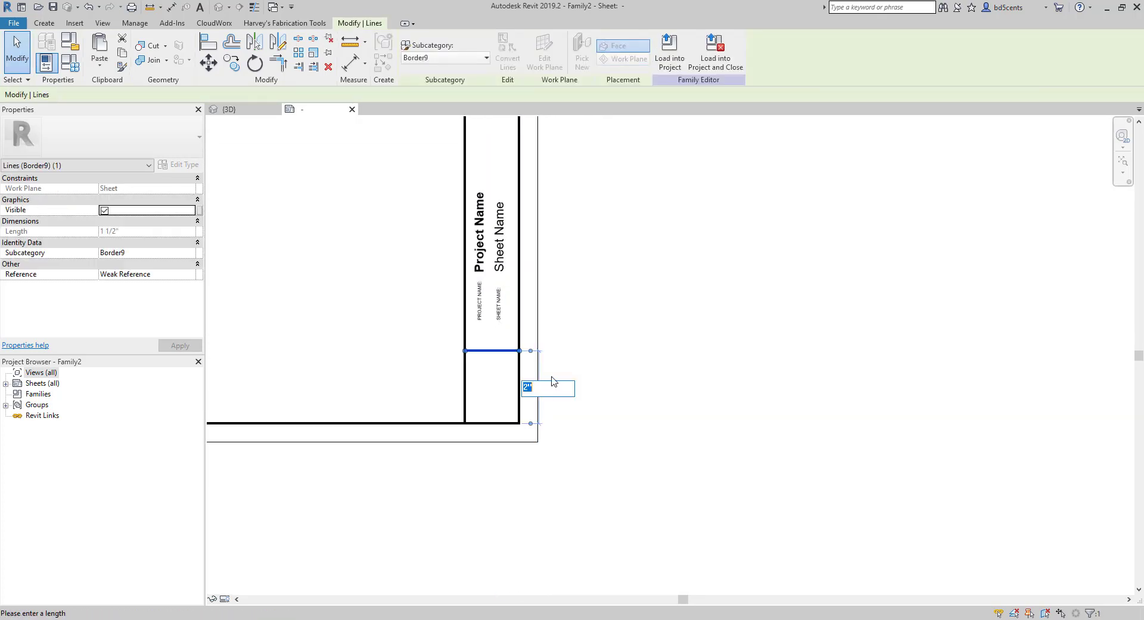
{"action": "key", "text": "Return"}
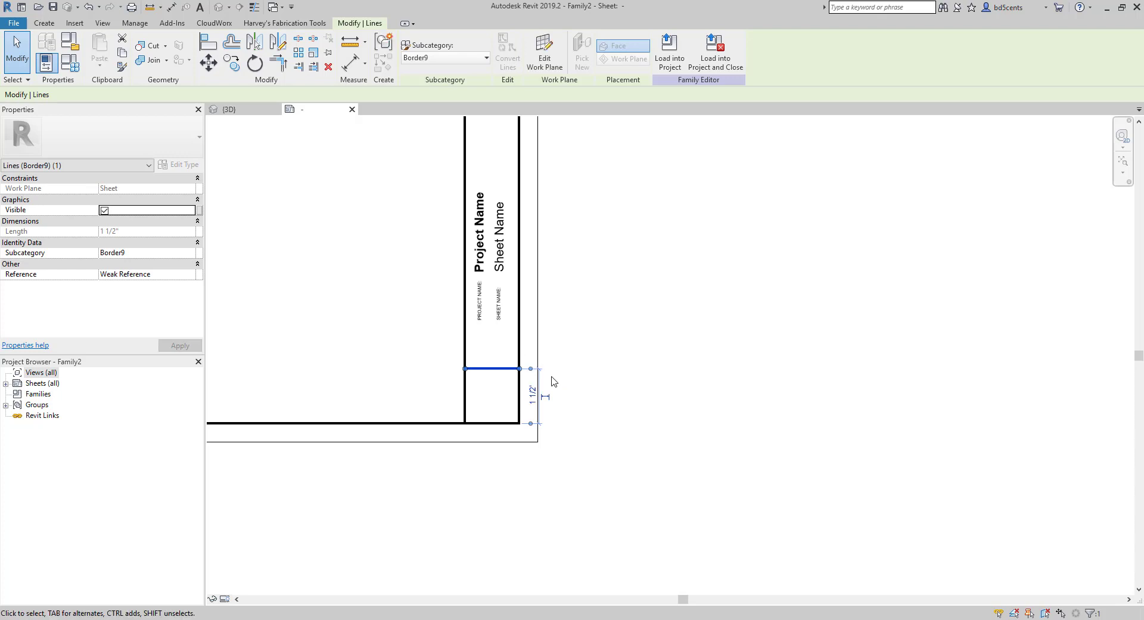
{"action": "left_click", "coordinate": [445, 339]}
{"action": "scroll", "coordinate": [501, 339], "scroll_direction": "down", "scroll_amount": 2}
- Move the PROJECT NAME and SHEET NAME captions and labels down toward the divider, then view the whole sheet
{"action": "left_click", "coordinate": [483, 319]}
{"action": "left_click", "coordinate": [500, 316], "text": "ctrl"}
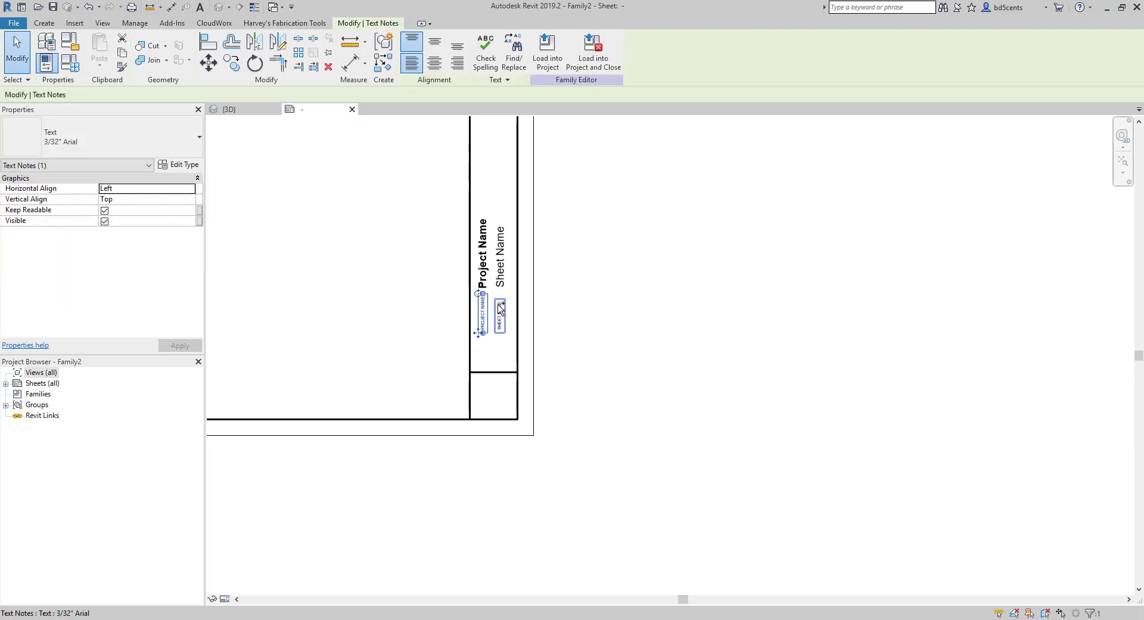
{"action": "left_click", "coordinate": [500, 271], "text": "ctrl"}
{"action": "left_click", "coordinate": [484, 271], "text": "ctrl"}
{"action": "scroll", "coordinate": [493, 311], "scroll_direction": "up", "scroll_amount": 2}
{"action": "key", "text": "Down"}
{"action": "key", "text": "Down"}
{"action": "key", "text": "Down"}
{"action": "key", "text": "Down"}
{"action": "key", "text": "Down"}
{"action": "key", "text": "Down"}
{"action": "key", "text": "Down"}
{"action": "key", "text": "Down"}
{"action": "key", "text": "Down"}
{"action": "key", "text": "Down"}
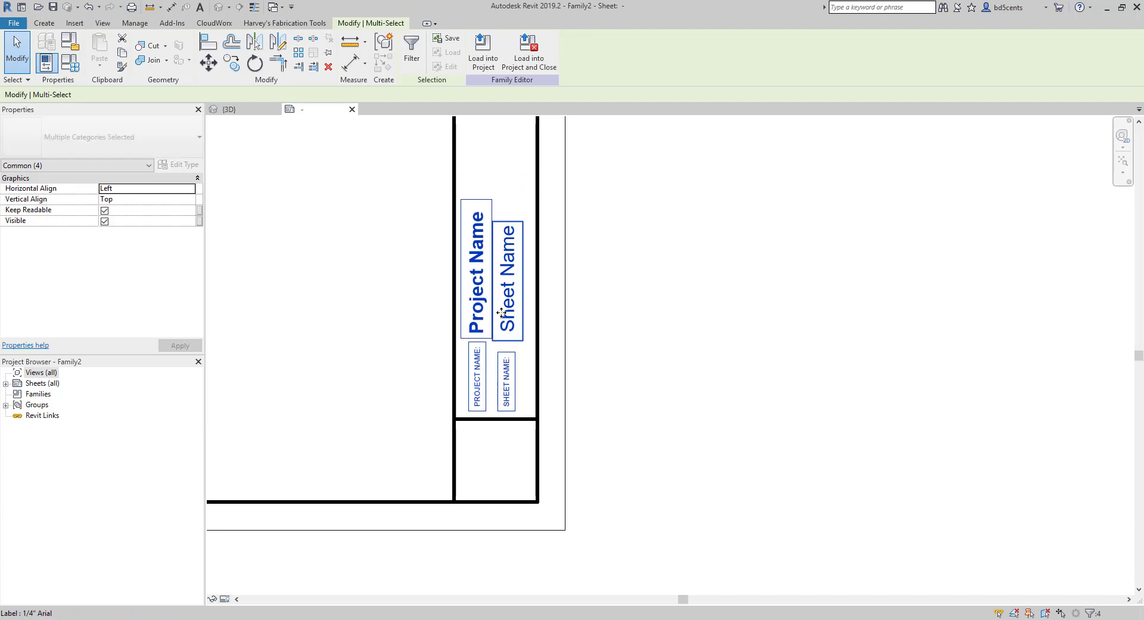
{"action": "left_click", "coordinate": [618, 337]}
{"action": "scroll", "coordinate": [626, 331], "scroll_direction": "down", "scroll_amount": 4}
{"action": "scroll", "coordinate": [638, 289], "scroll_direction": "up", "scroll_amount": 1}
{"action": "middle_click_drag", "start_coordinate": [645, 295], "coordinate": [865, 338]}
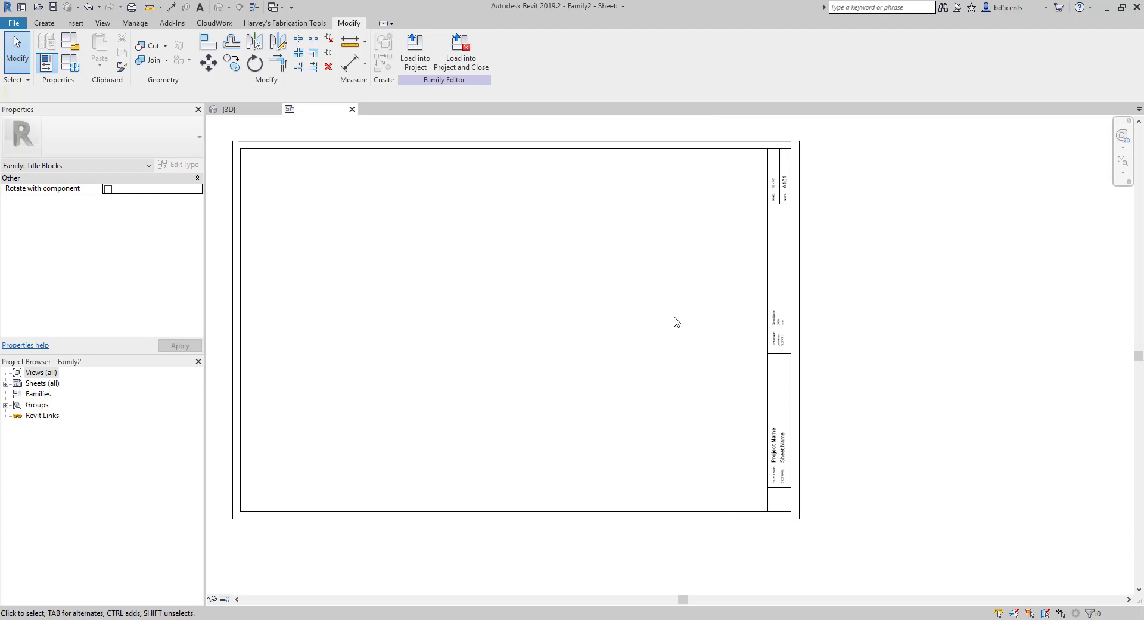
- Save the family as Arch D 24x36 Custom Titleblock in Demos > Families and load it into the house project
{"action": "left_click", "coordinate": [24, 25]}
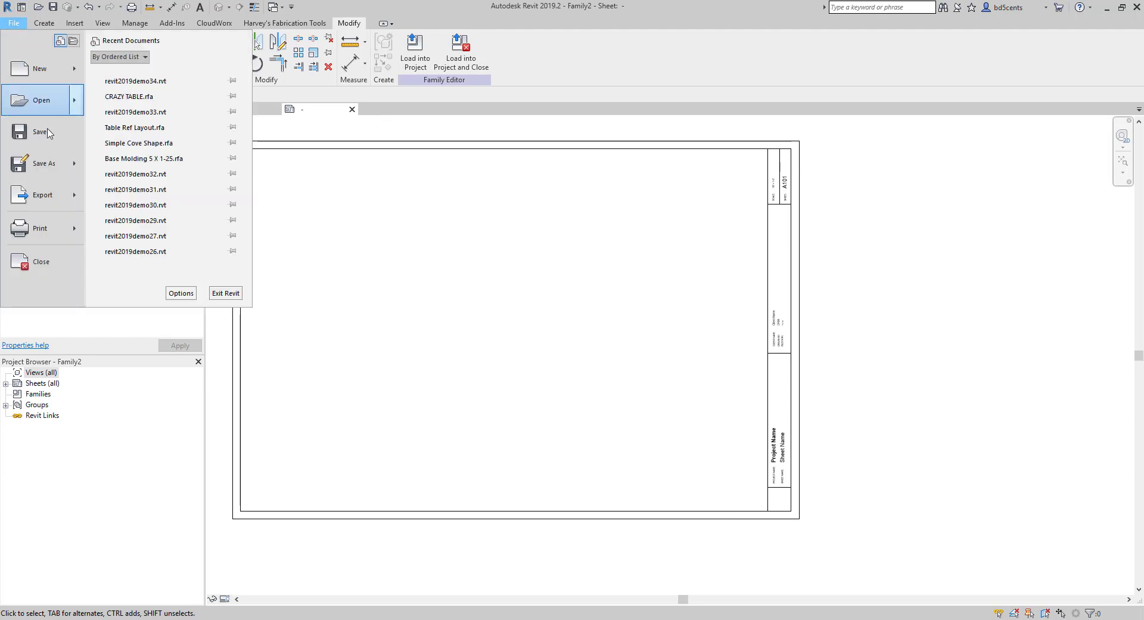
{"action": "mouse_move", "coordinate": [44, 163]}
{"action": "left_click", "coordinate": [128, 156]}
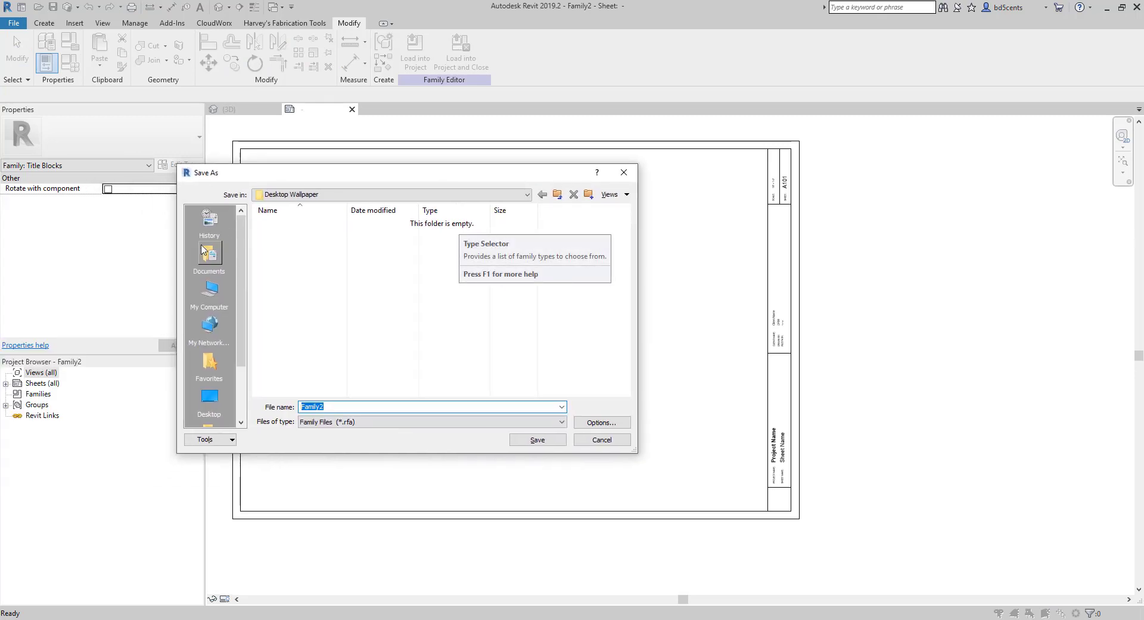
{"action": "left_click", "coordinate": [211, 401]}
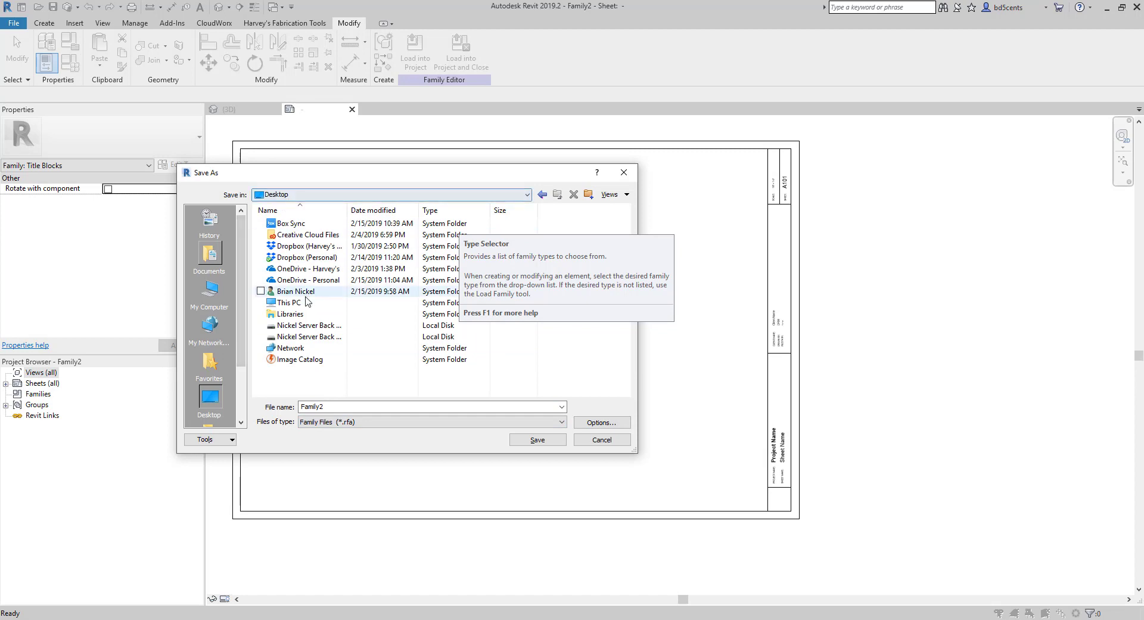
{"action": "double_click", "coordinate": [307, 269]}
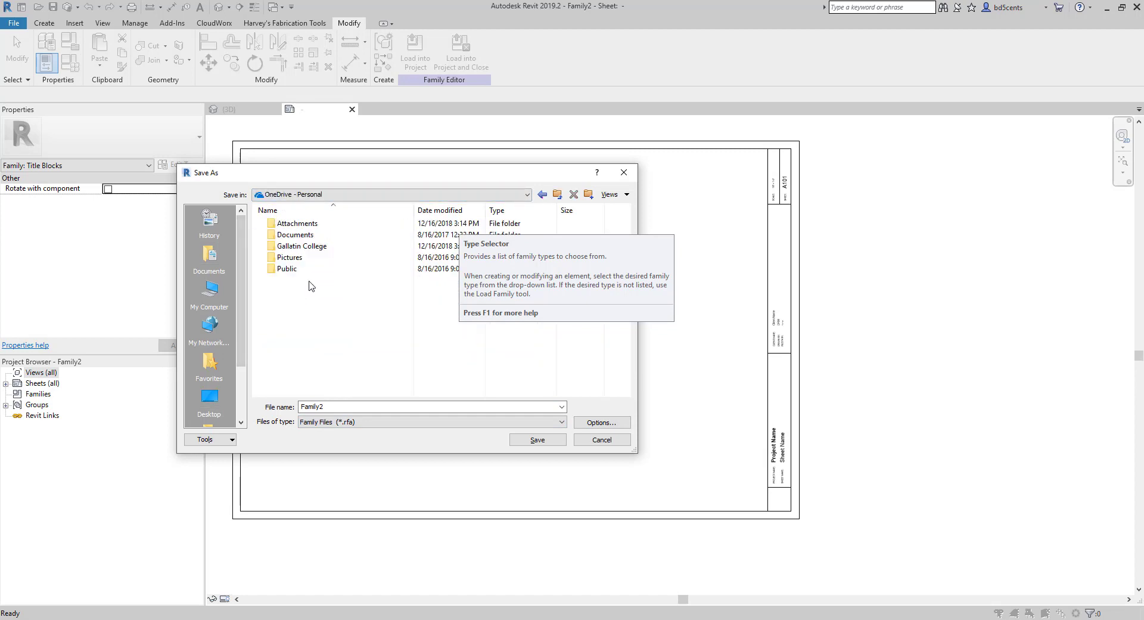
{"action": "double_click", "coordinate": [307, 246]}
{"action": "double_click", "coordinate": [312, 234]}
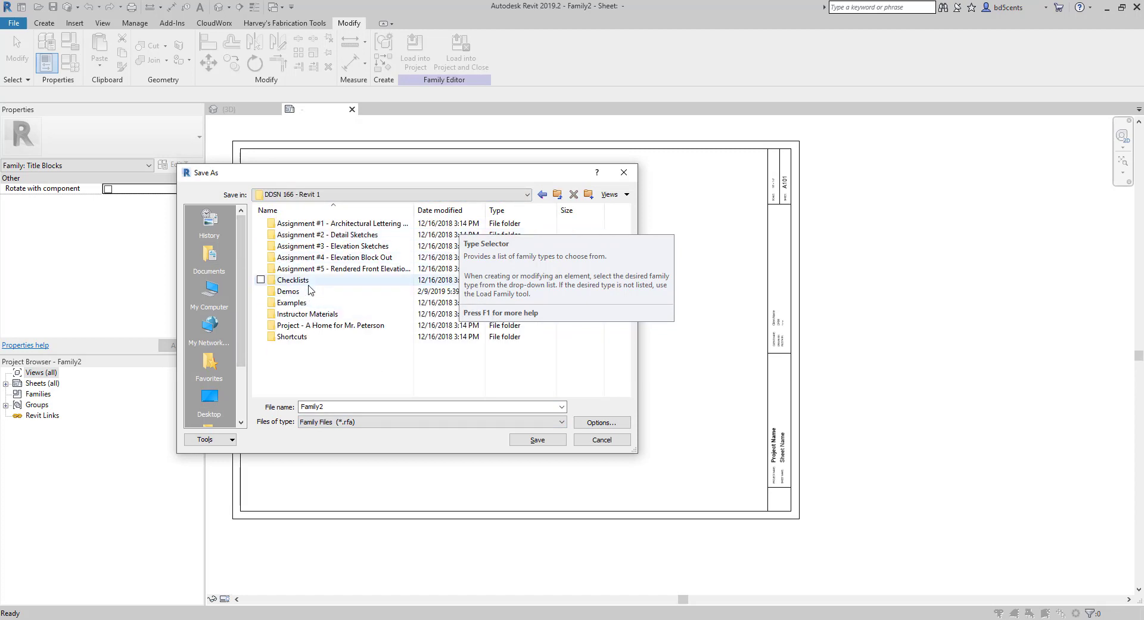
{"action": "double_click", "coordinate": [301, 291]}
{"action": "left_click", "coordinate": [335, 421]}
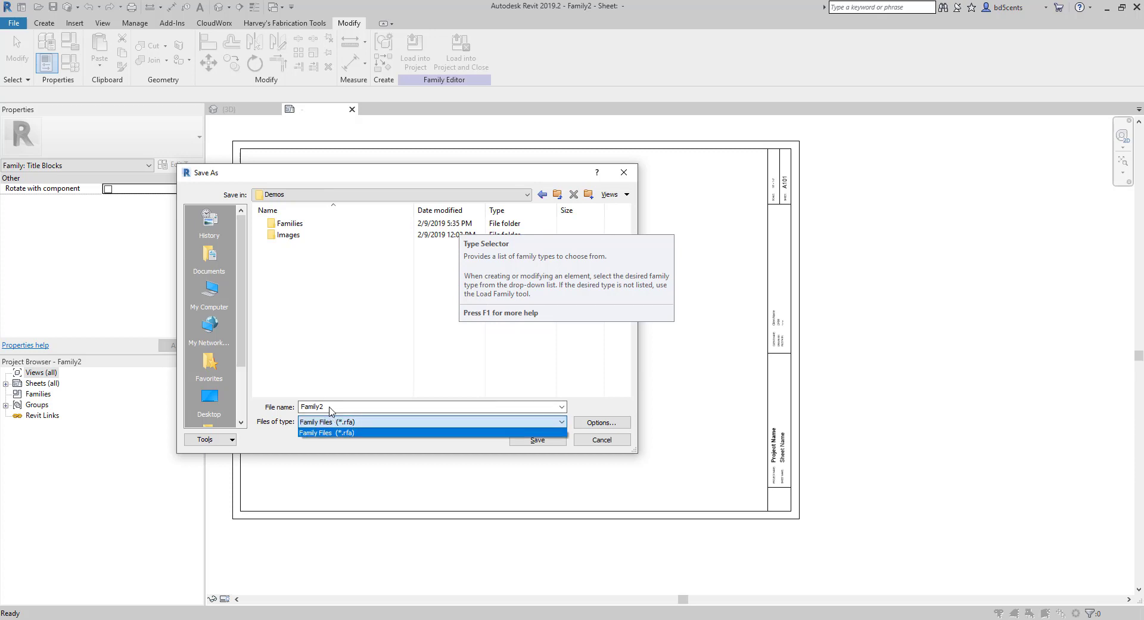
{"action": "left_click", "coordinate": [298, 225]}
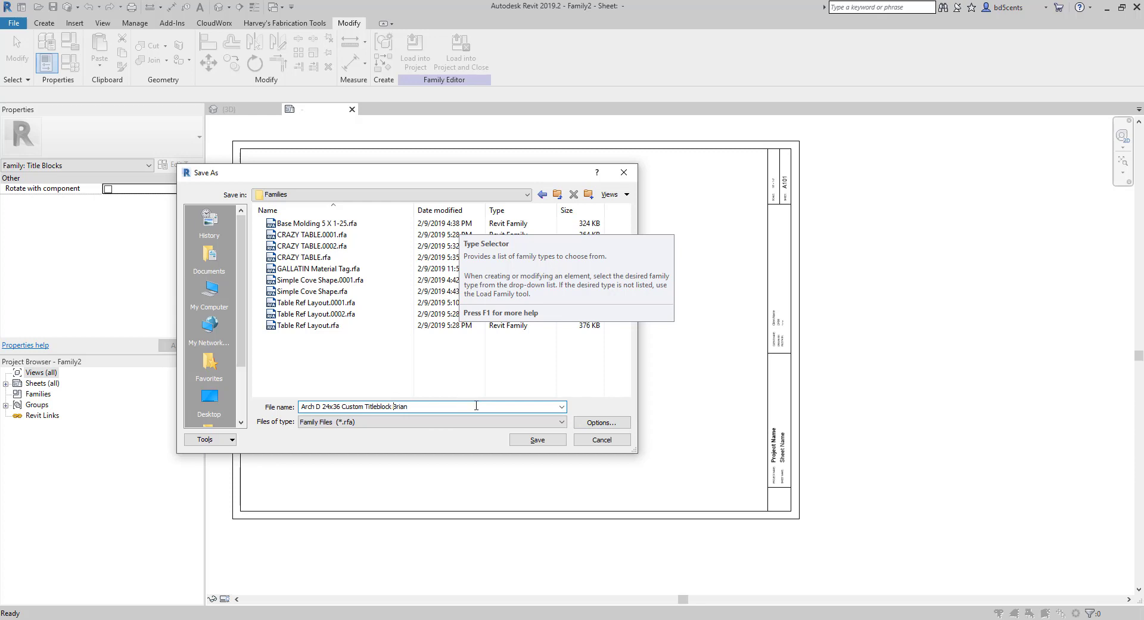
{"action": "left_click", "coordinate": [560, 444]}
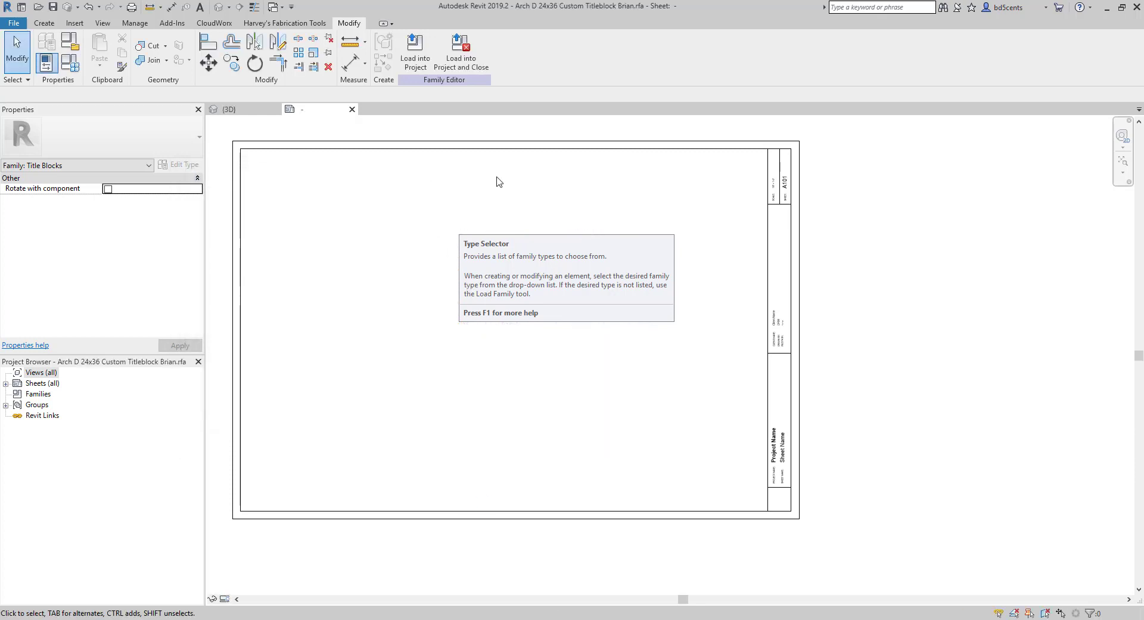
{"action": "left_click", "coordinate": [415, 54]}
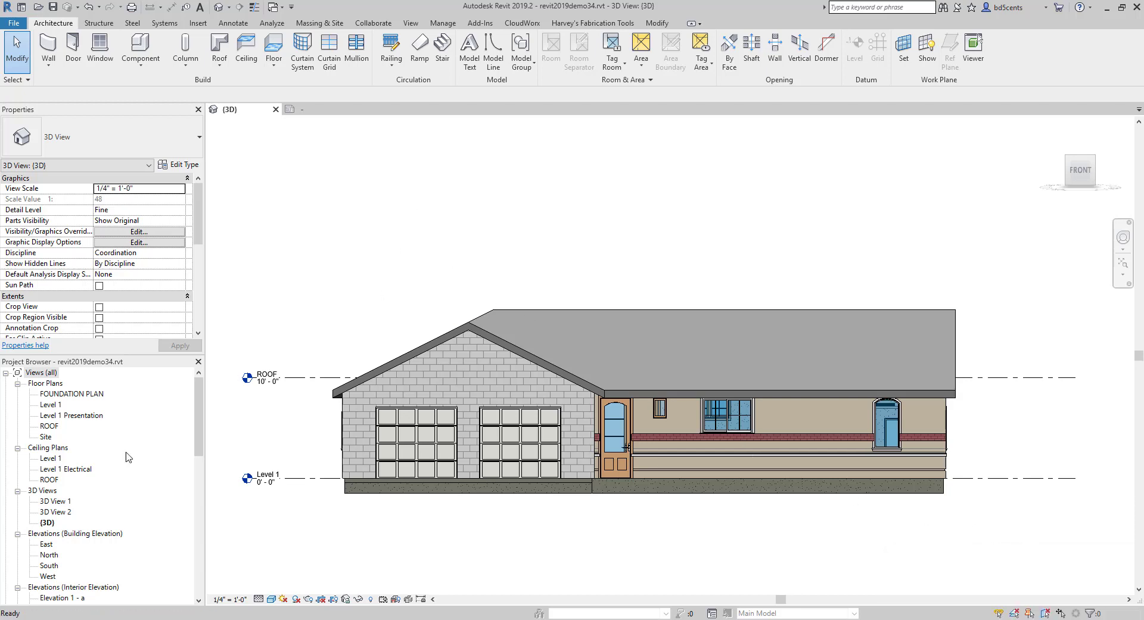
- Expand Families > Annotation Symbols and check the Arch D 24x36 Custom Titleblock family and its type
{"action": "left_click_drag", "start_coordinate": [193, 410], "coordinate": [193, 551]}
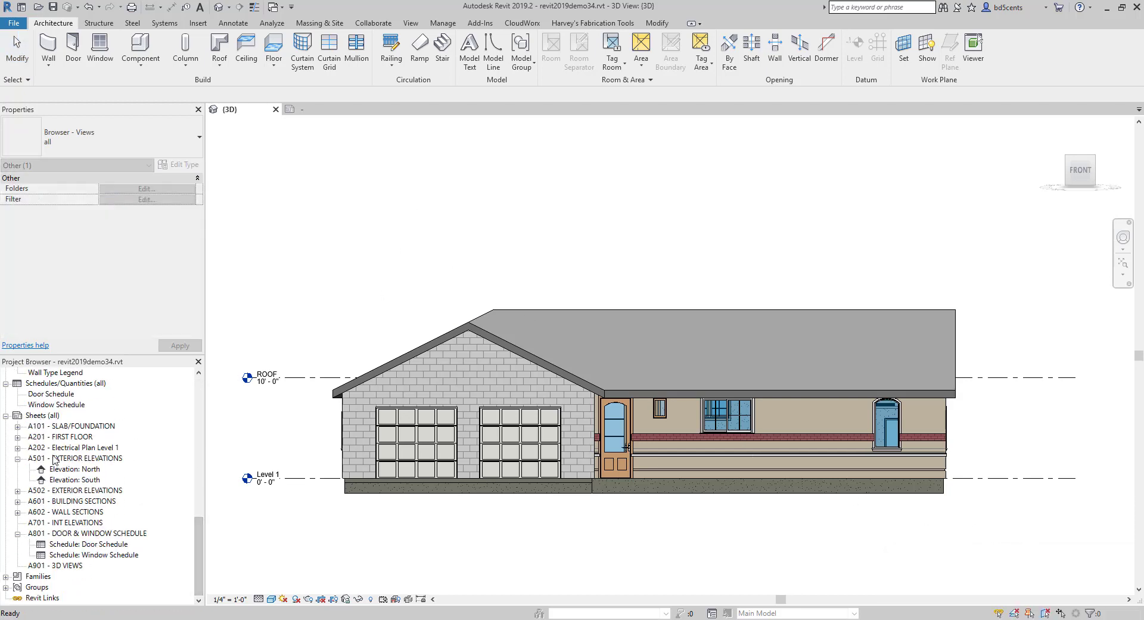
{"action": "left_click", "coordinate": [6, 576]}
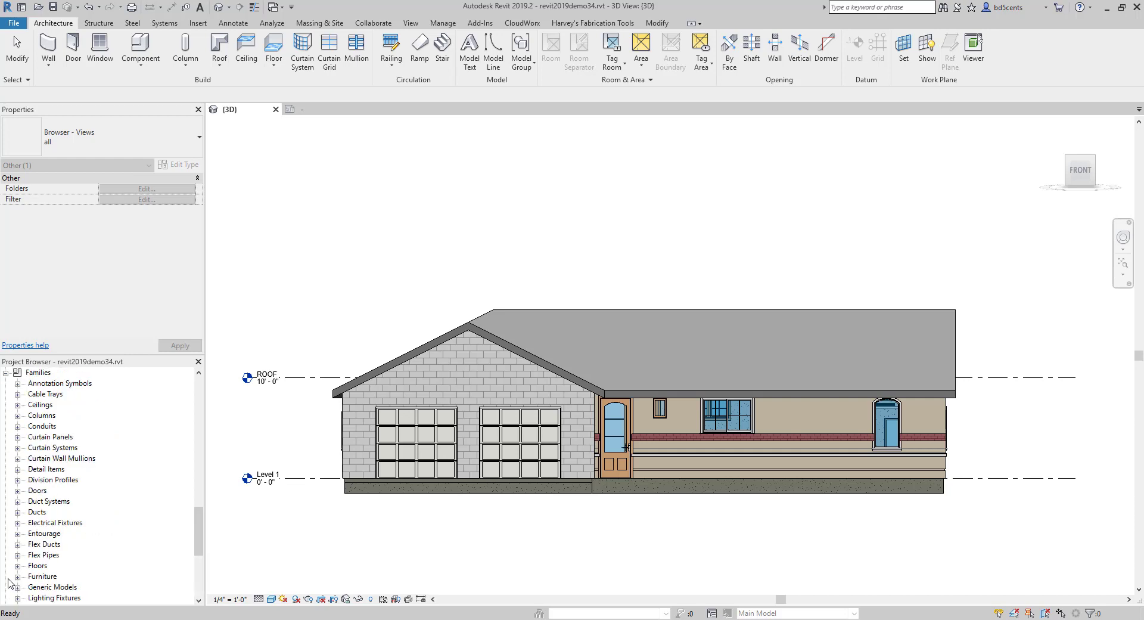
{"action": "left_click", "coordinate": [17, 383]}
{"action": "left_click", "coordinate": [111, 384]}
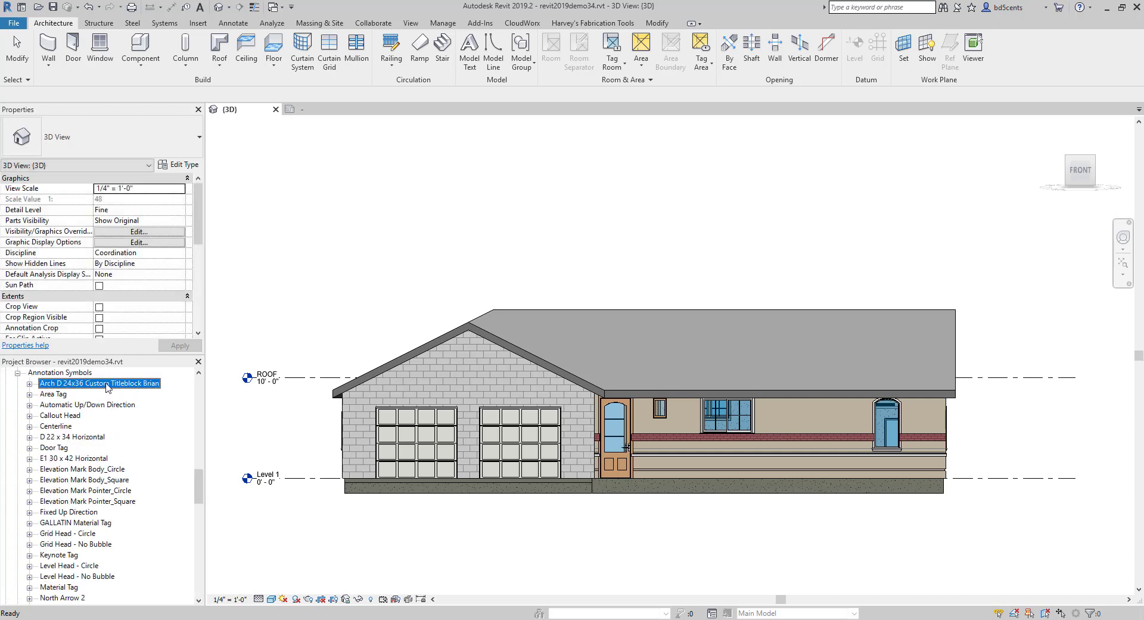
{"action": "scroll", "coordinate": [90, 455], "scroll_direction": "up", "scroll_amount": 1}
{"action": "left_click", "coordinate": [29, 404]}
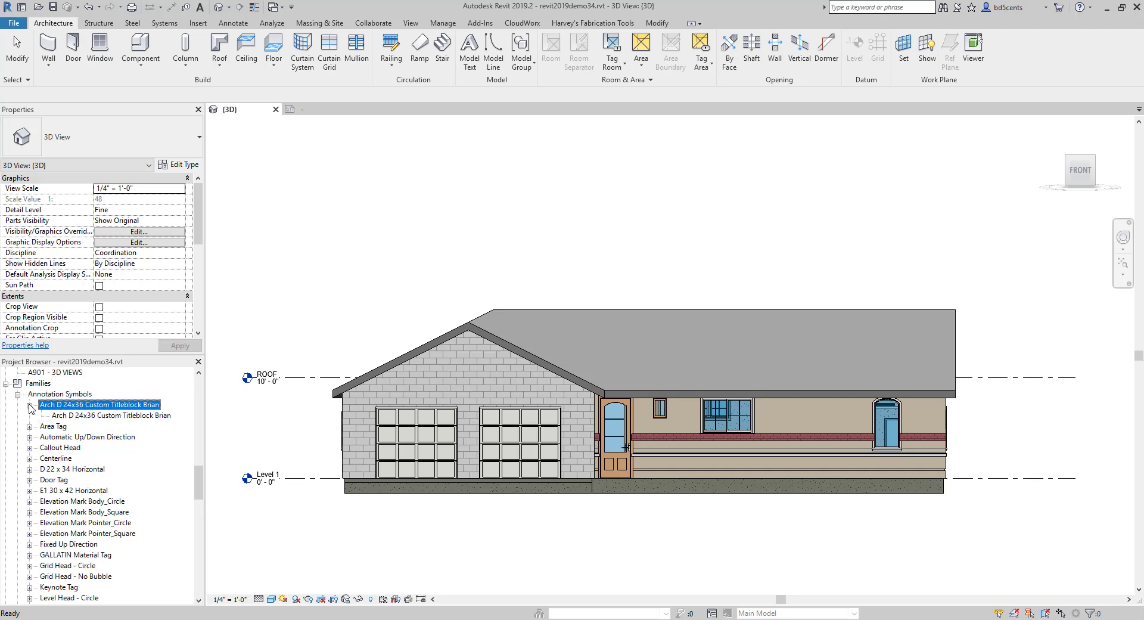
{"action": "left_click", "coordinate": [70, 416]}
{"action": "left_click", "coordinate": [29, 404]}
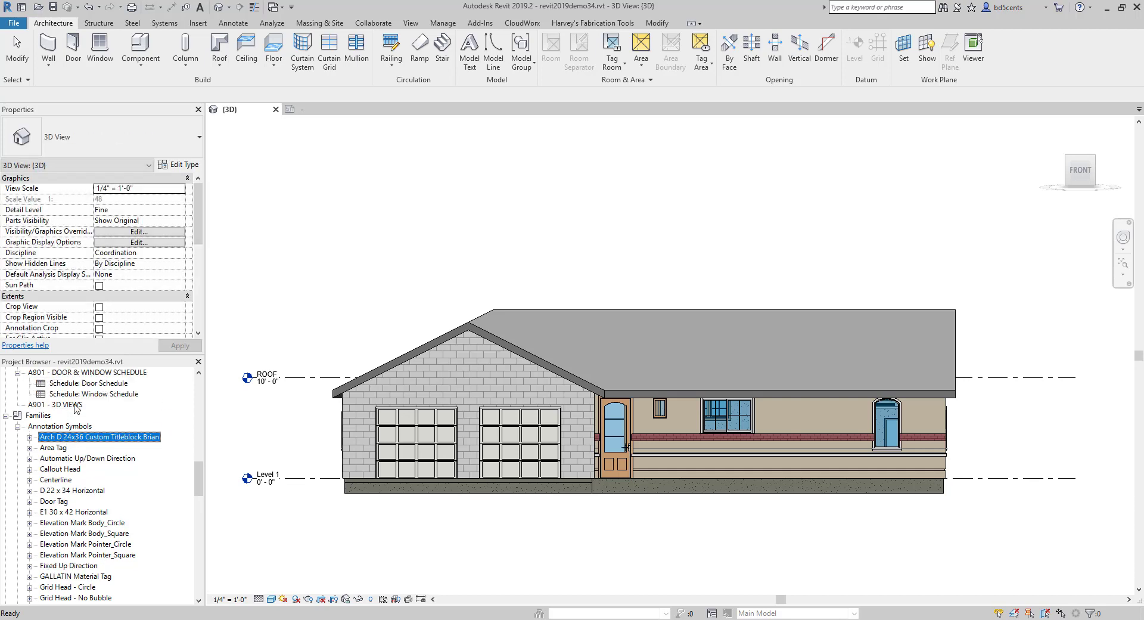
{"action": "scroll", "coordinate": [79, 439], "scroll_direction": "up", "scroll_amount": 2}
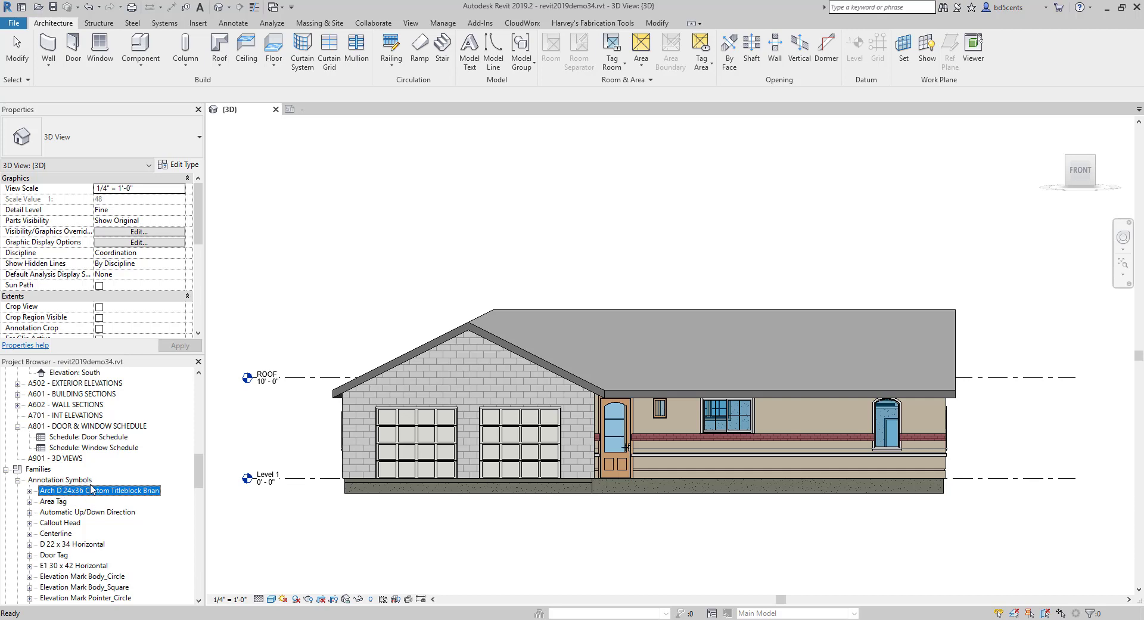
- Open sheet A101 - SLAB/FOUNDATION from the Project Browser
{"action": "scroll", "coordinate": [55, 502], "scroll_direction": "up", "scroll_amount": 5}
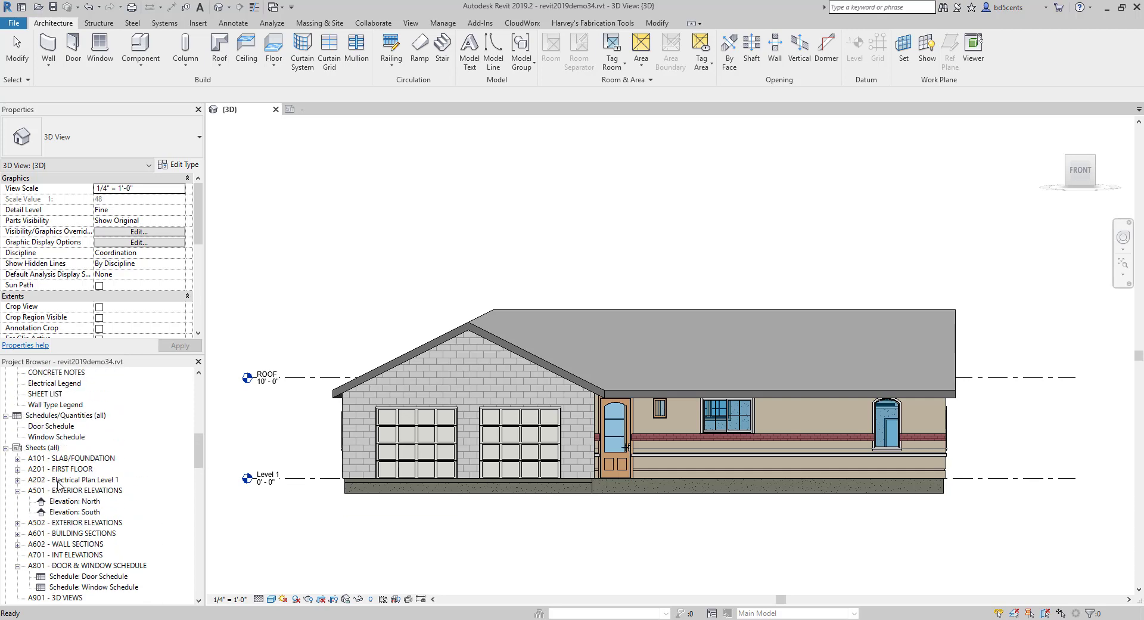
{"action": "left_click", "coordinate": [62, 459]}
{"action": "double_click", "coordinate": [62, 459]}
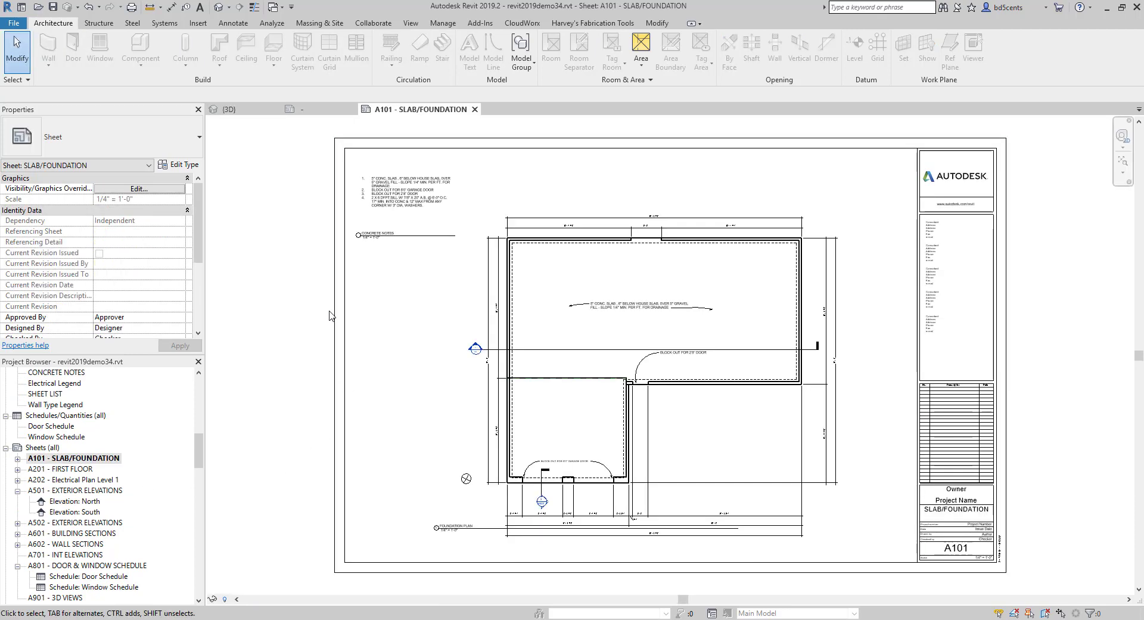
- Switch the sheet's title block to the Arch D 24x36 Custom Titleblock type
{"action": "left_click", "coordinate": [101, 148]}
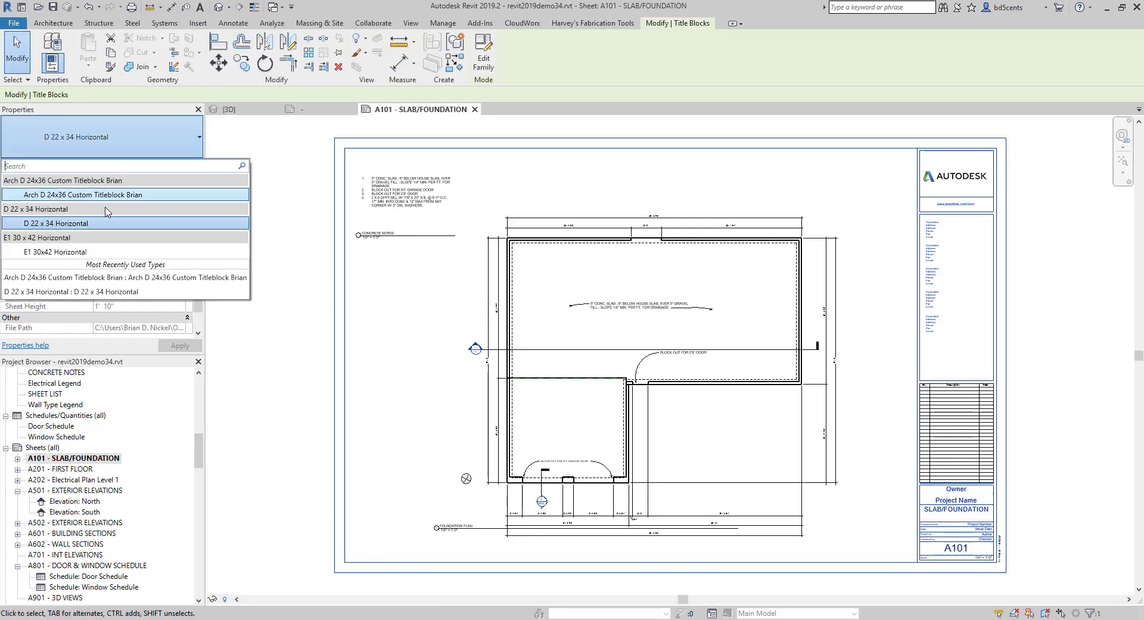
{"action": "left_click", "coordinate": [163, 197]}
{"action": "middle_click_drag", "start_coordinate": [832, 357], "coordinate": [814, 371]}
{"action": "scroll", "coordinate": [814, 370], "scroll_direction": "down", "scroll_amount": 2}
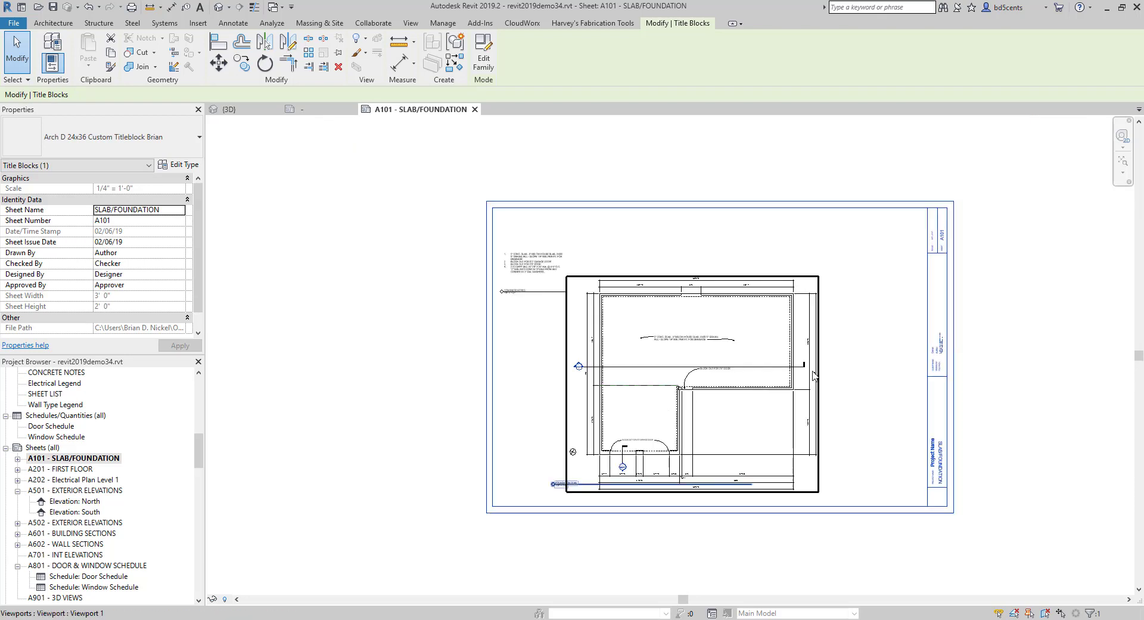
{"action": "left_click", "coordinate": [962, 310]}
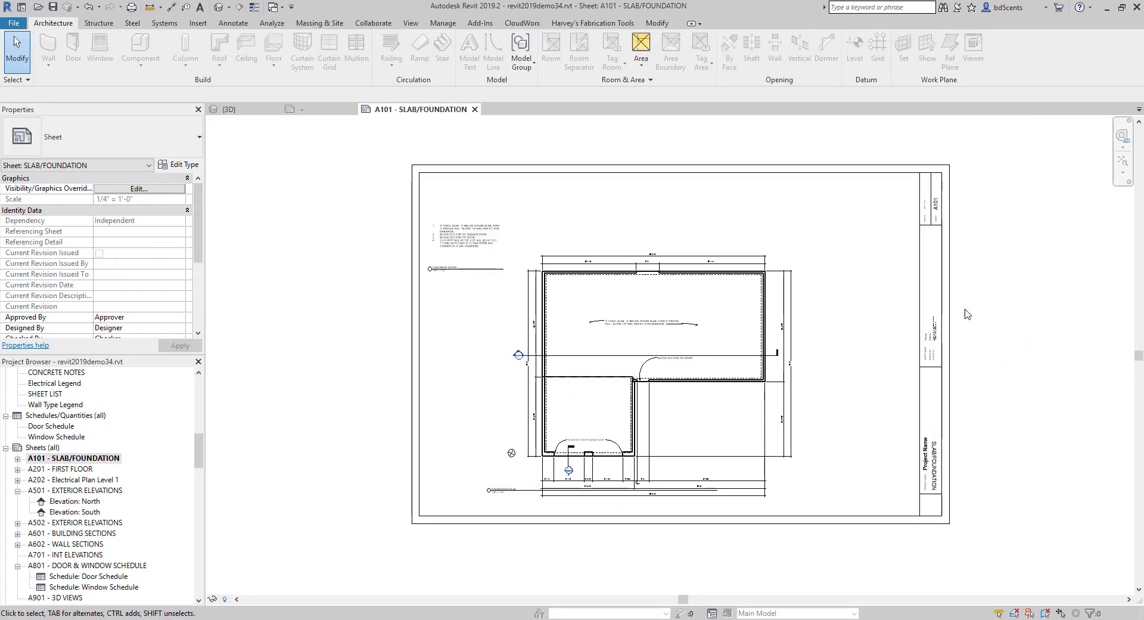
- Clear the selection and return to the title block family view
{"action": "scroll", "coordinate": [959, 399], "scroll_direction": "up", "scroll_amount": 2}
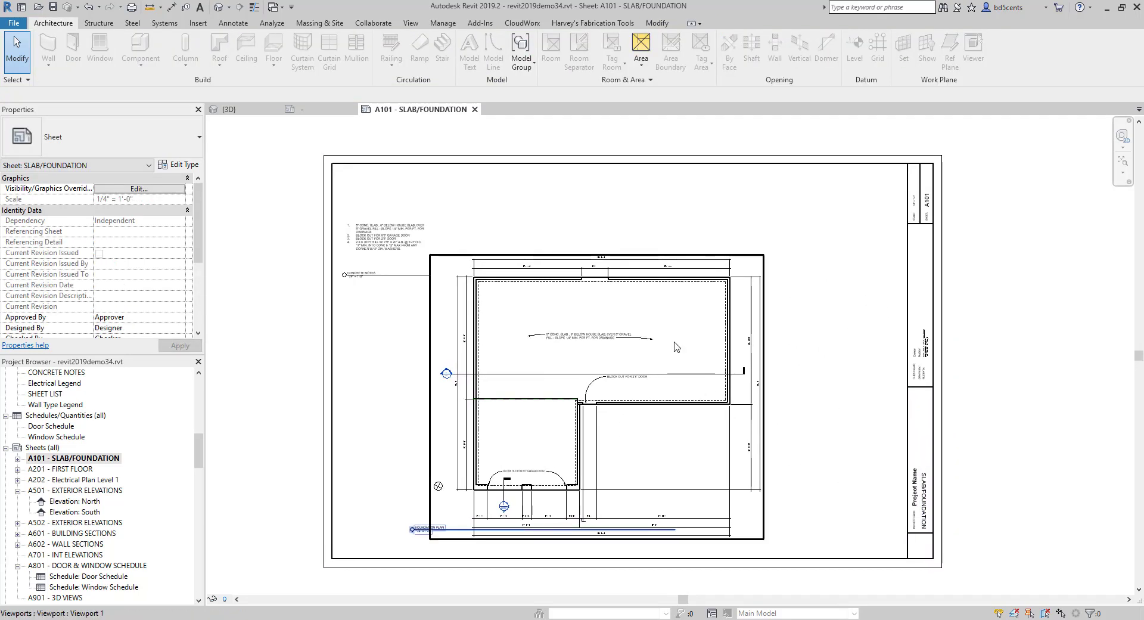
{"action": "left_click", "coordinate": [382, 244]}
{"action": "left_click", "coordinate": [796, 225]}
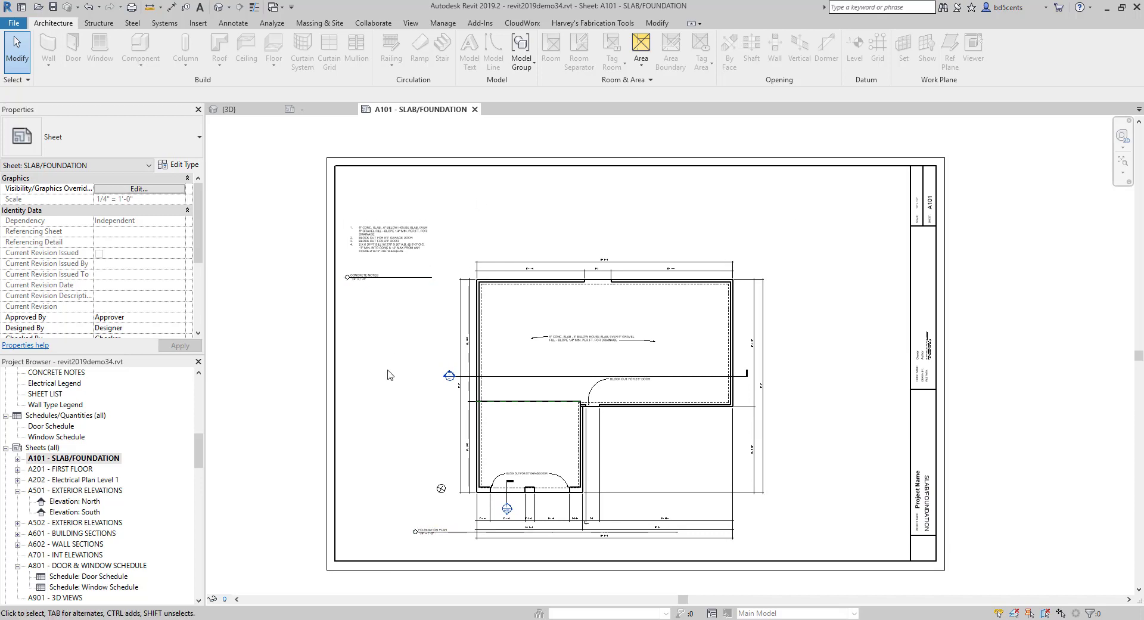
{"action": "left_click", "coordinate": [316, 109]}
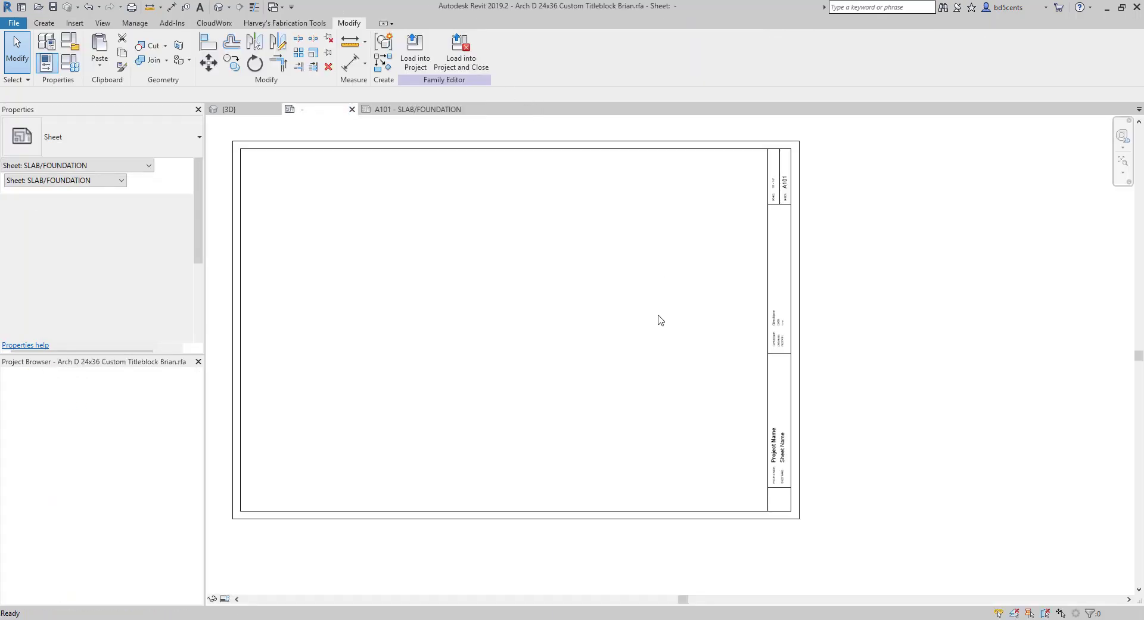
- Reload the title block family into the project, close it, and return to sheet A101
{"action": "scroll", "coordinate": [625, 299], "scroll_direction": "up", "scroll_amount": 1}
{"action": "middle_click_drag", "start_coordinate": [567, 286], "coordinate": [636, 304]}
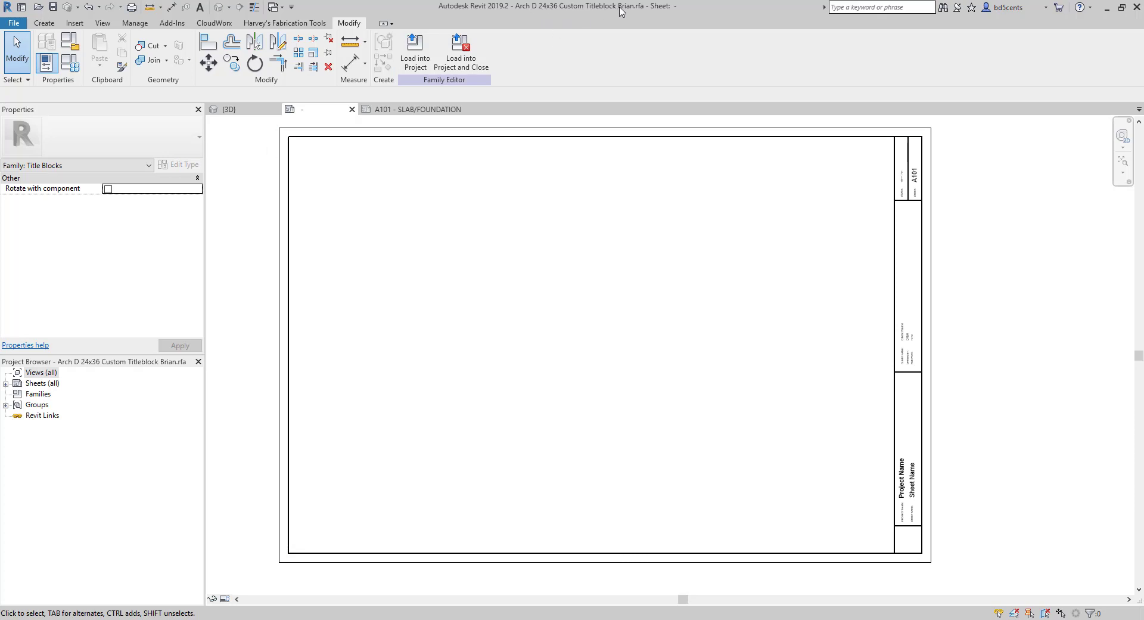
{"action": "left_click", "coordinate": [460, 57]}
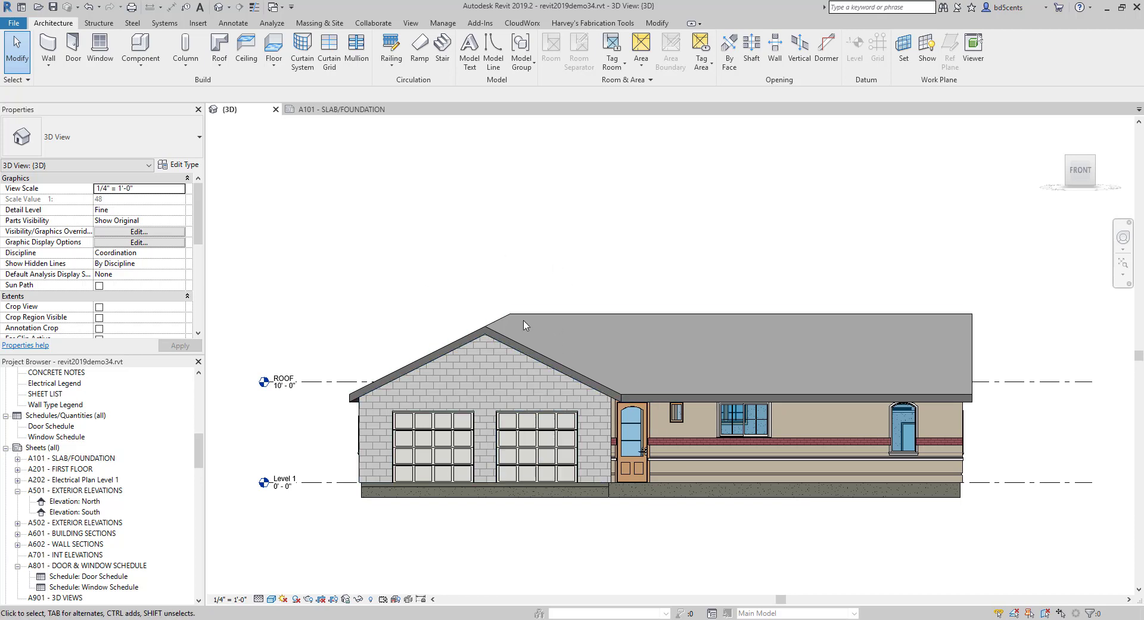
{"action": "left_click", "coordinate": [310, 110]}
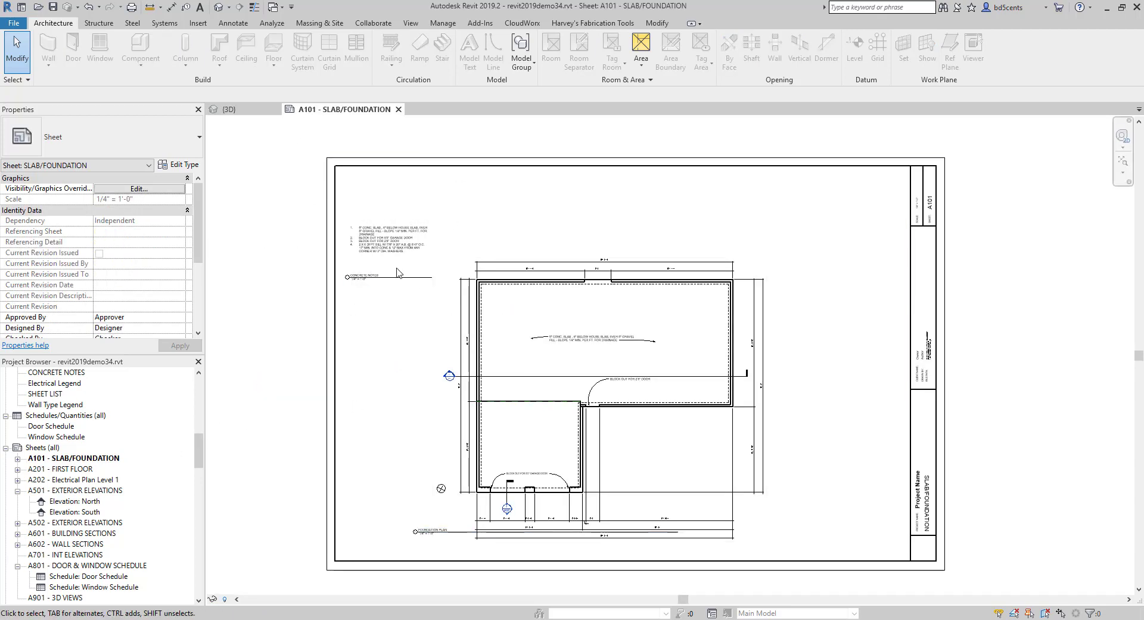
- On sheet A201, select all title blocks in the project and switch them to the Arch D custom type
{"action": "double_click", "coordinate": [60, 468]}
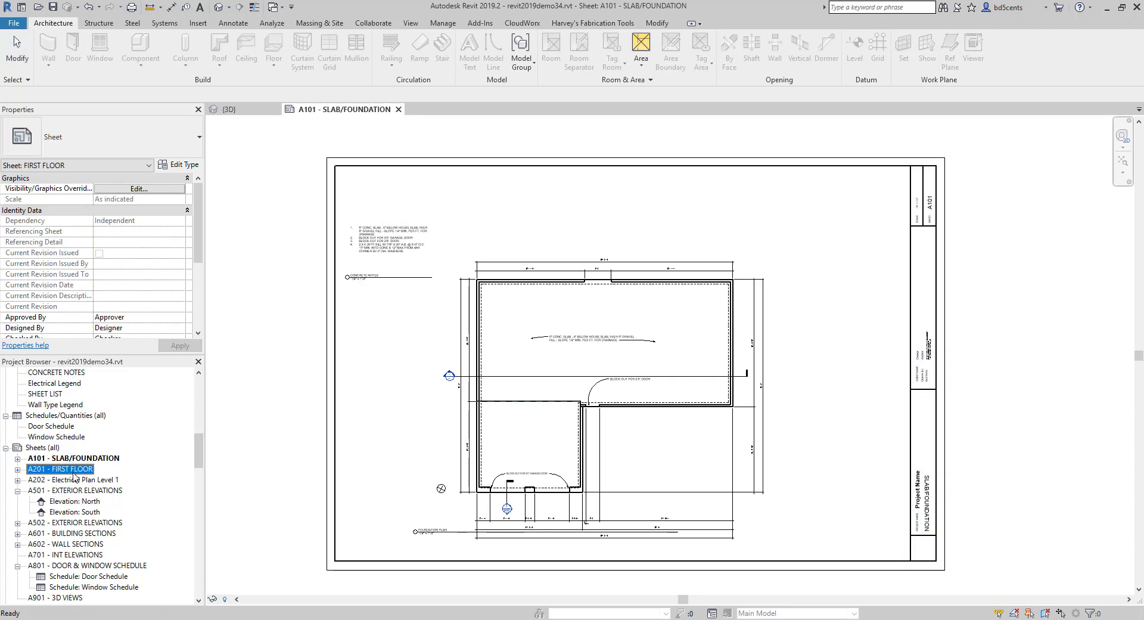
{"action": "scroll", "coordinate": [323, 321], "scroll_direction": "down", "scroll_amount": 2}
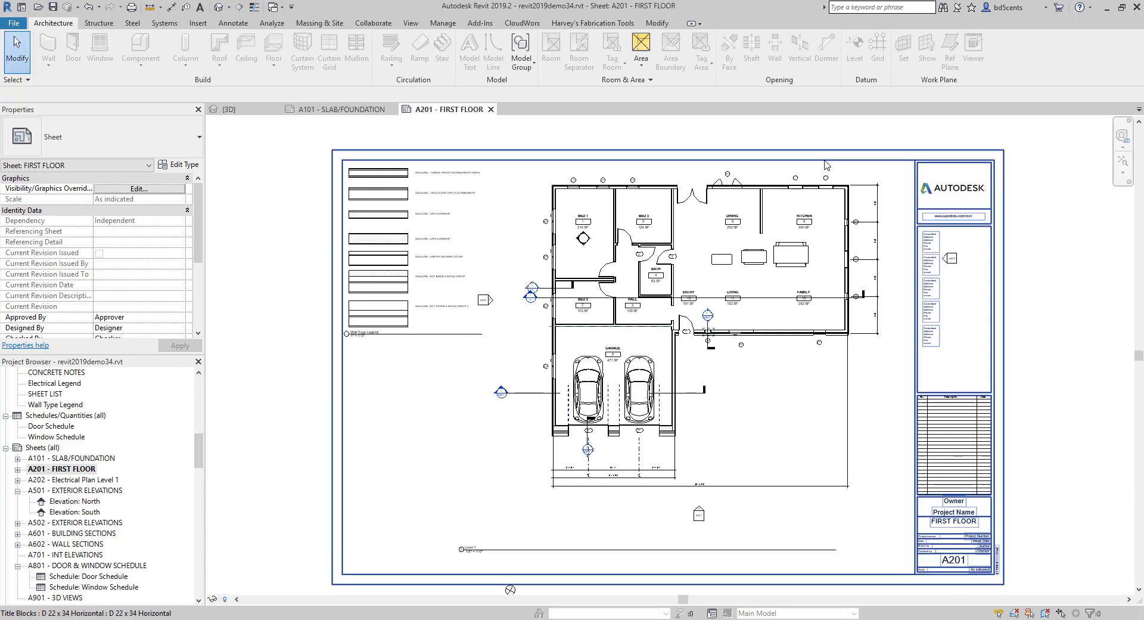
{"action": "left_click", "coordinate": [846, 451]}
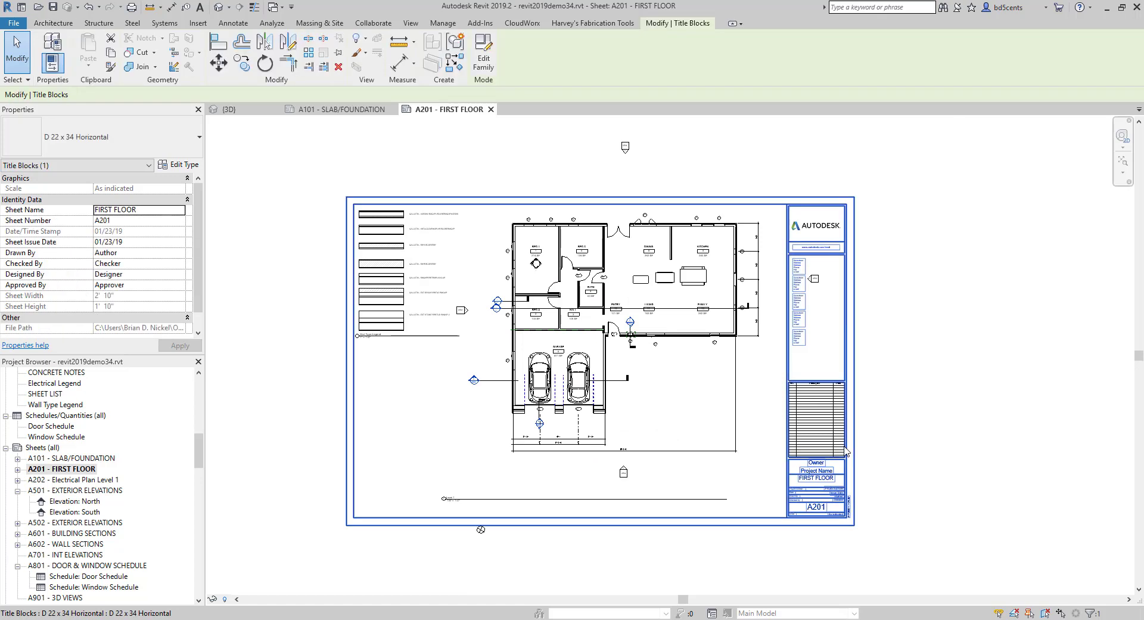
{"action": "right_click", "coordinate": [844, 456]}
{"action": "mouse_move", "coordinate": [931, 295]}
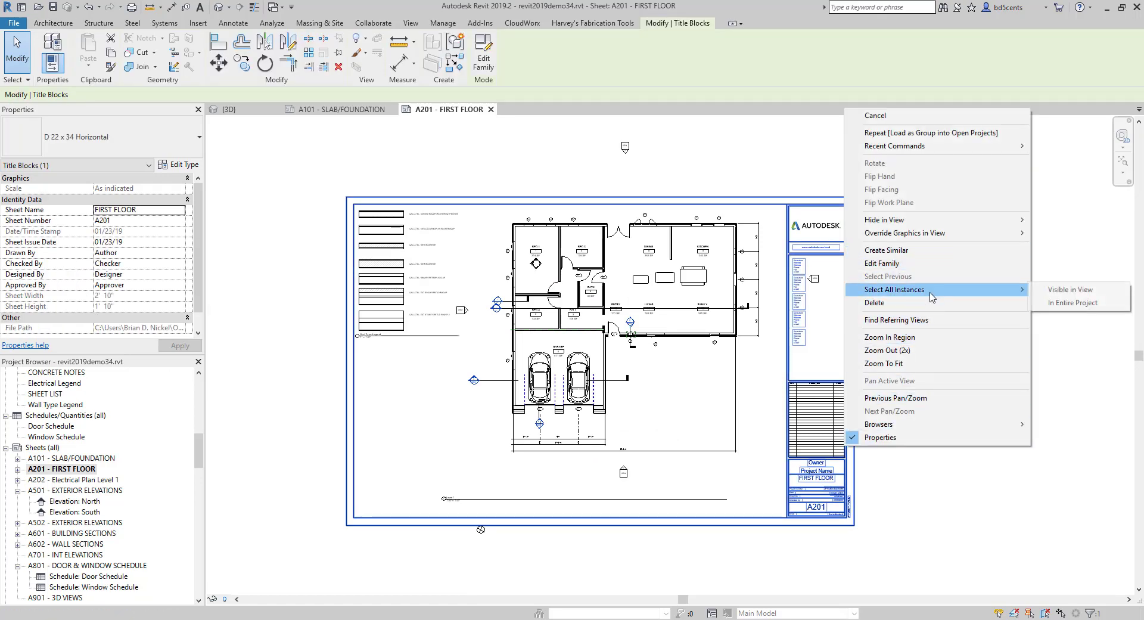
{"action": "left_click", "coordinate": [1064, 303]}
{"action": "left_click", "coordinate": [119, 137]}
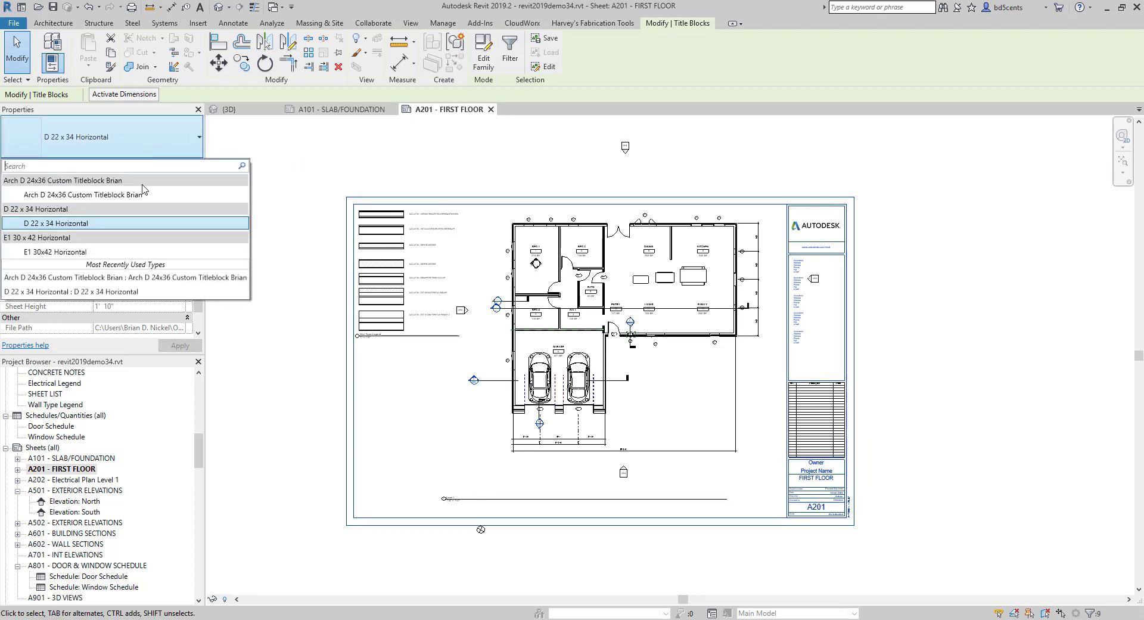
{"action": "left_click", "coordinate": [71, 196]}
{"action": "left_click", "coordinate": [246, 211]}
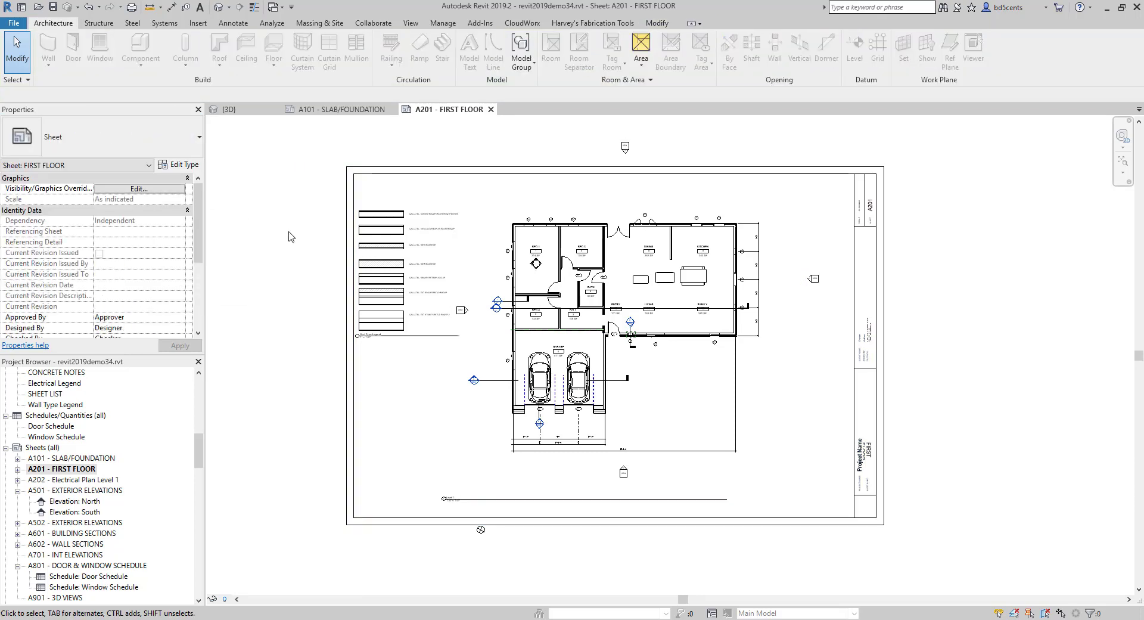
- Open sheets A202, A501 and A502, then return to sheet A101 SLAB/FOUNDATION
{"action": "double_click", "coordinate": [86, 480]}
{"action": "double_click", "coordinate": [88, 490]}
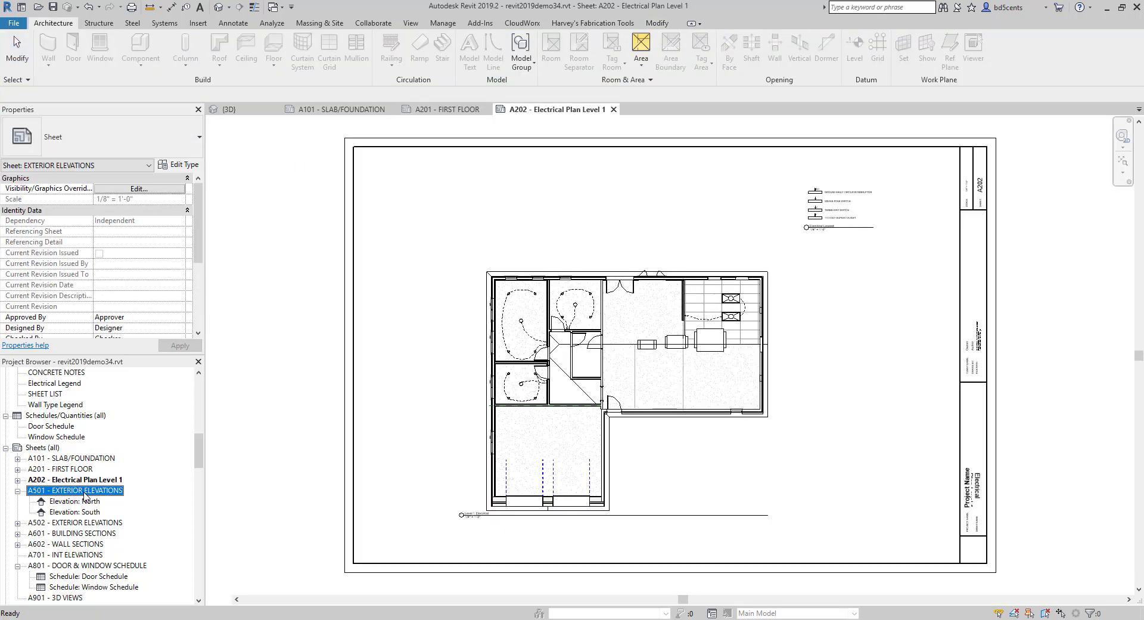
{"action": "double_click", "coordinate": [73, 522]}
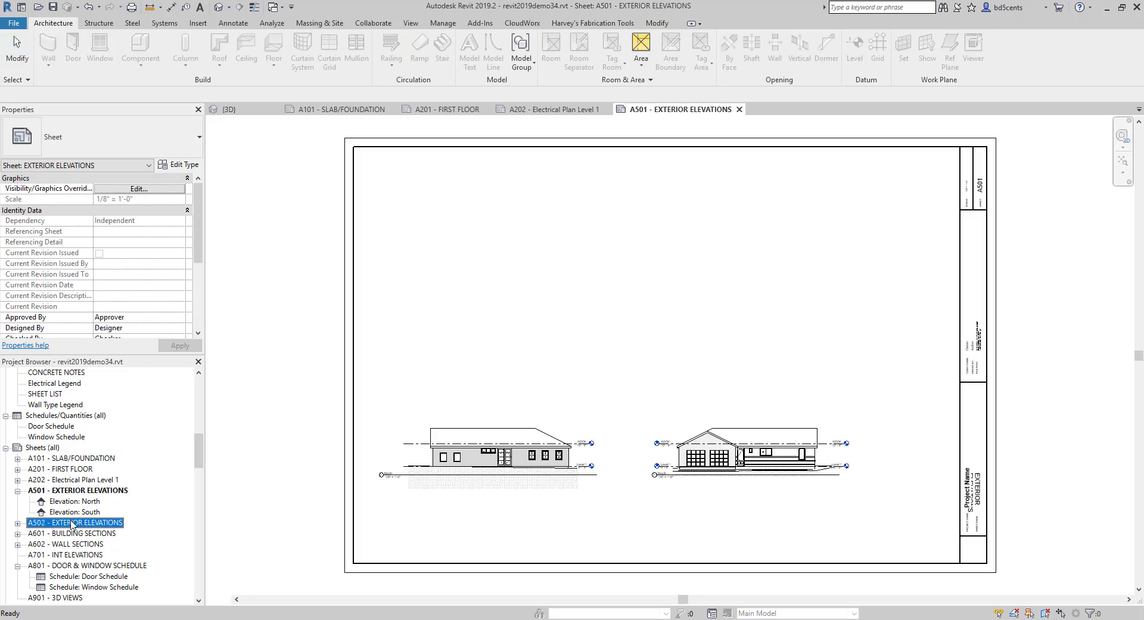
{"action": "left_click", "coordinate": [58, 459]}
{"action": "double_click", "coordinate": [58, 458]}
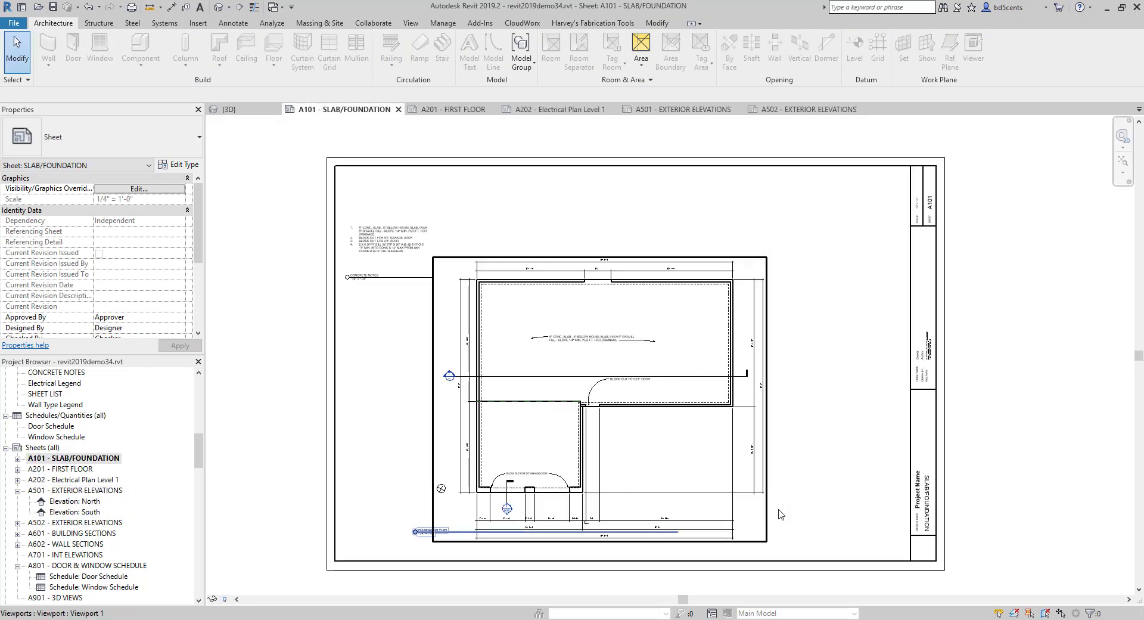
{"action": "scroll", "coordinate": [759, 379], "scroll_direction": "up", "scroll_amount": 6}
{"action": "scroll", "coordinate": [755, 368], "scroll_direction": "up", "scroll_amount": 2}
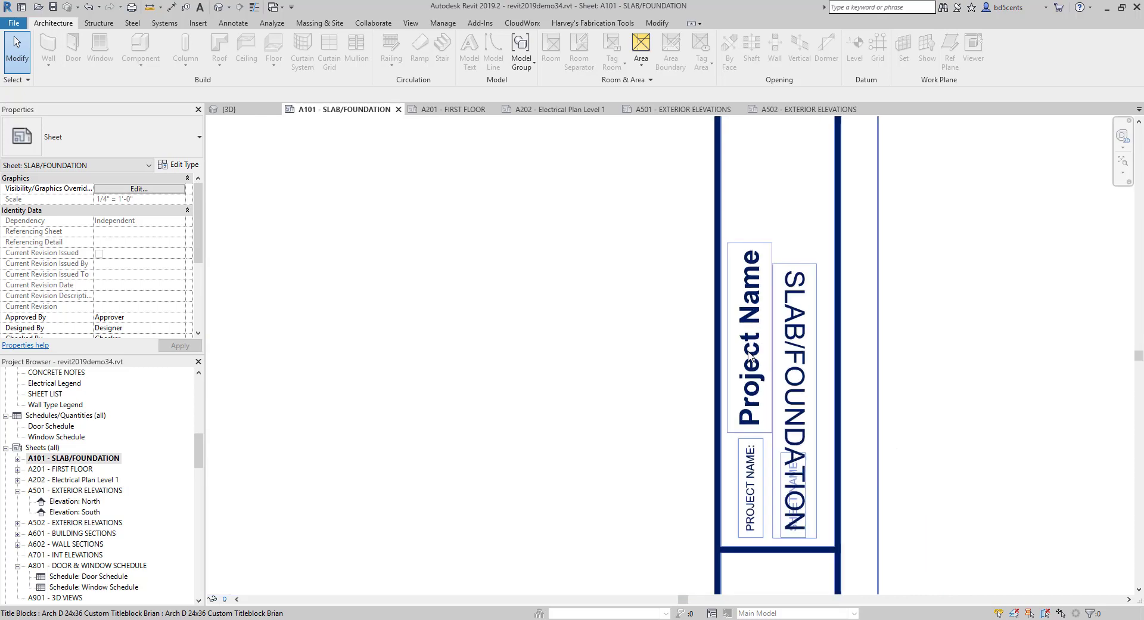
{"action": "scroll", "coordinate": [798, 363], "scroll_direction": "down", "scroll_amount": 2}
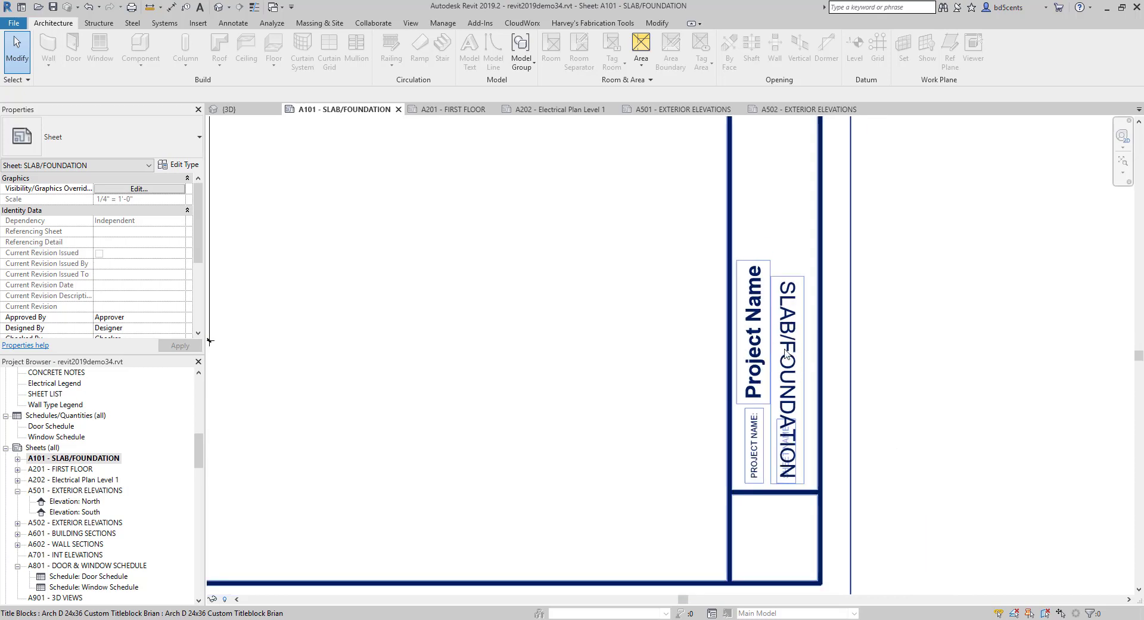
{"action": "scroll", "coordinate": [785, 356], "scroll_direction": "down", "scroll_amount": 3}
{"action": "scroll", "coordinate": [725, 377], "scroll_direction": "up", "scroll_amount": 5}
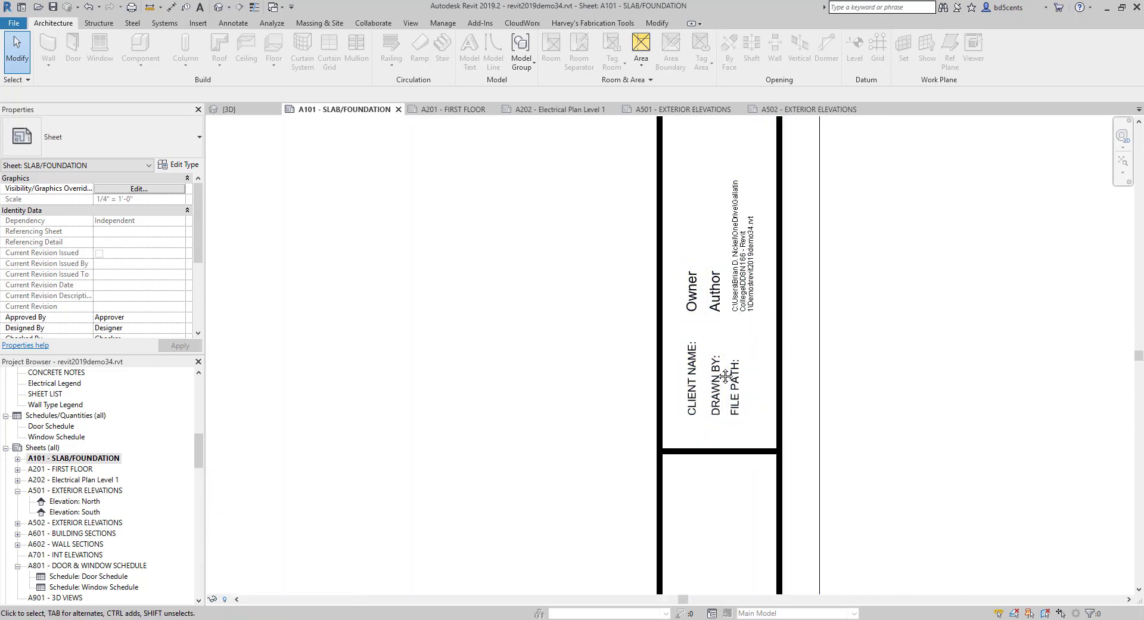
{"action": "scroll", "coordinate": [726, 376], "scroll_direction": "down", "scroll_amount": 3}
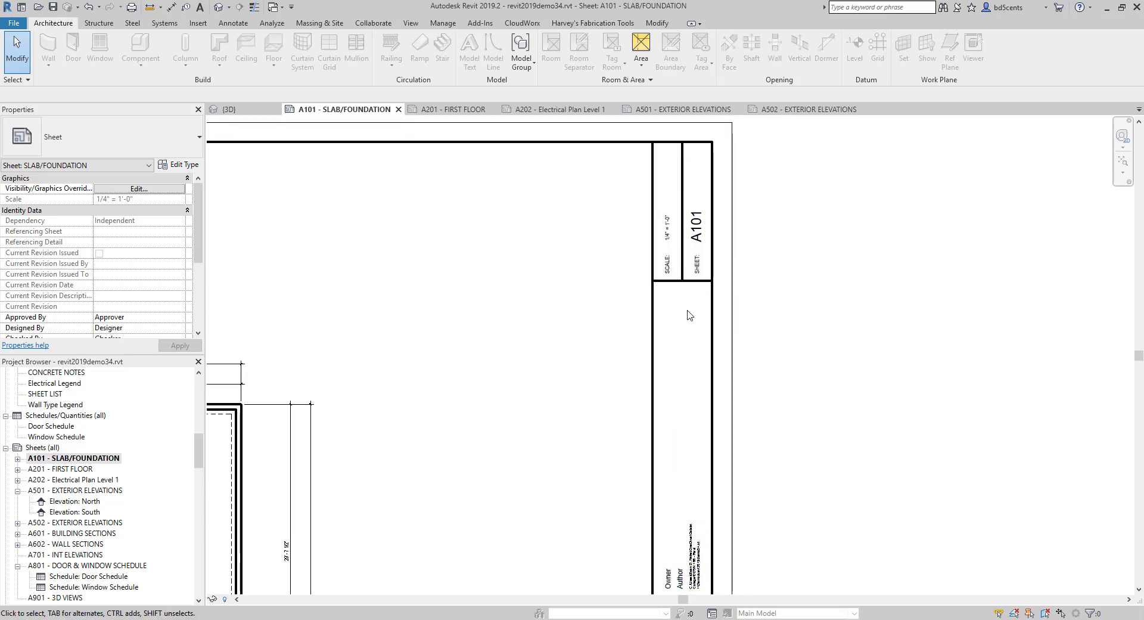
{"action": "scroll", "coordinate": [690, 315], "scroll_direction": "up", "scroll_amount": 2}
{"action": "scroll", "coordinate": [681, 339], "scroll_direction": "down", "scroll_amount": 4}
{"action": "scroll", "coordinate": [690, 315], "scroll_direction": "up", "scroll_amount": 6}
{"action": "mouse_move", "coordinate": [691, 315]}
{"action": "middle_mouse_down"}
{"action": "mouse_move", "coordinate": [704, 413]}
{"action": "mouse_move", "coordinate": [601, 186]}
{"action": "middle_mouse_up"}
{"action": "scroll", "coordinate": [601, 186], "scroll_direction": "down", "scroll_amount": 4}
{"action": "middle_click_drag", "start_coordinate": [600, 330], "coordinate": [594, 173]}
{"action": "scroll", "coordinate": [594, 173], "scroll_direction": "down", "scroll_amount": 1}
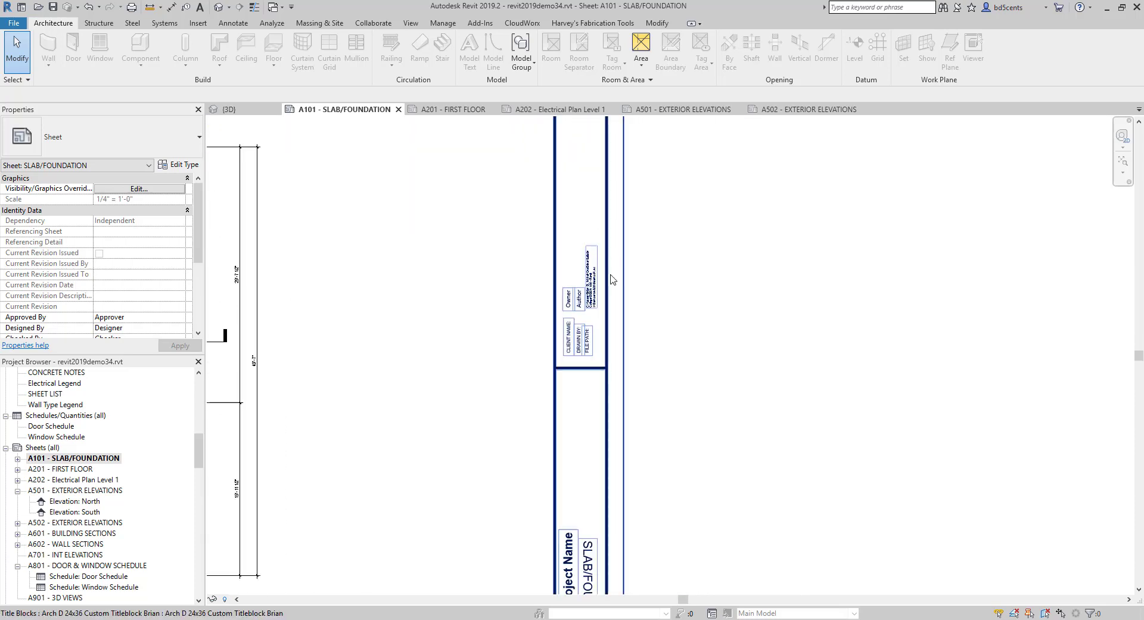
{"action": "scroll", "coordinate": [590, 308], "scroll_direction": "up", "scroll_amount": 5}
{"action": "scroll", "coordinate": [596, 305], "scroll_direction": "down", "scroll_amount": 1}
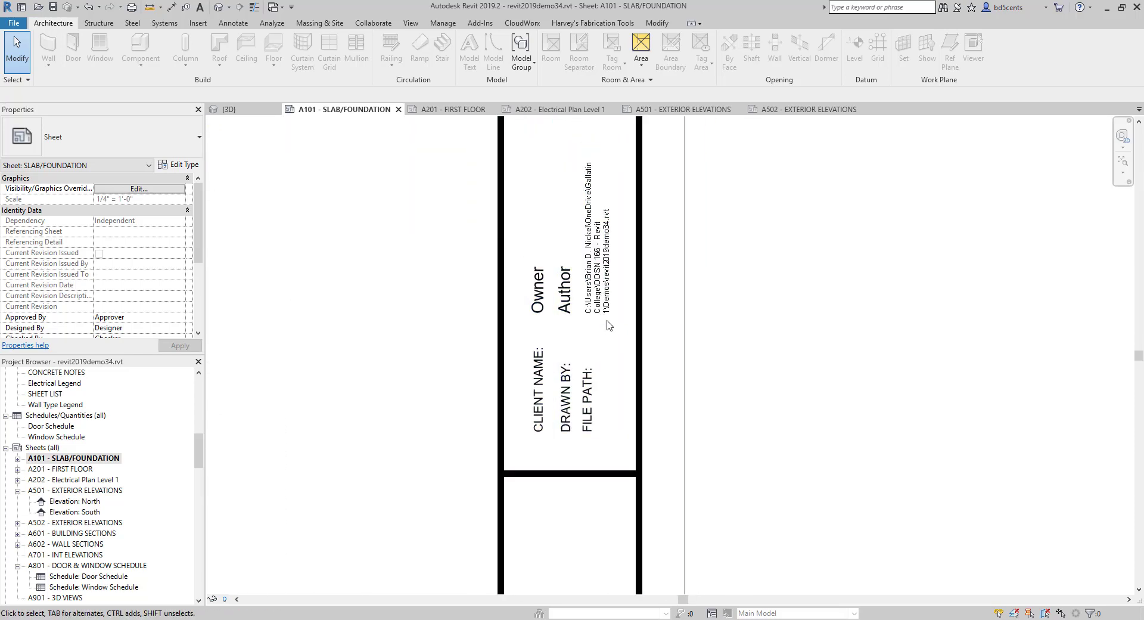
{"action": "left_click", "coordinate": [639, 312]}
- Edit the title block family and stretch the File Path label up toward the top border
{"action": "left_click", "coordinate": [483, 55]}
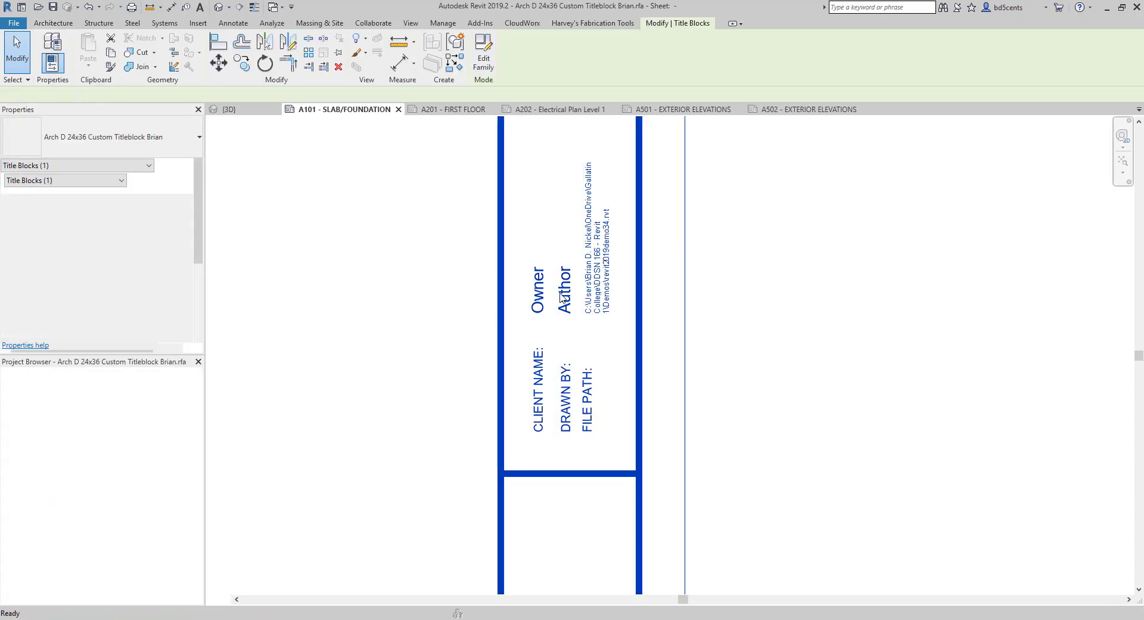
{"action": "scroll", "coordinate": [761, 340], "scroll_direction": "up", "scroll_amount": 4}
{"action": "scroll", "coordinate": [740, 372], "scroll_direction": "up", "scroll_amount": 1}
{"action": "left_click", "coordinate": [752, 340]}
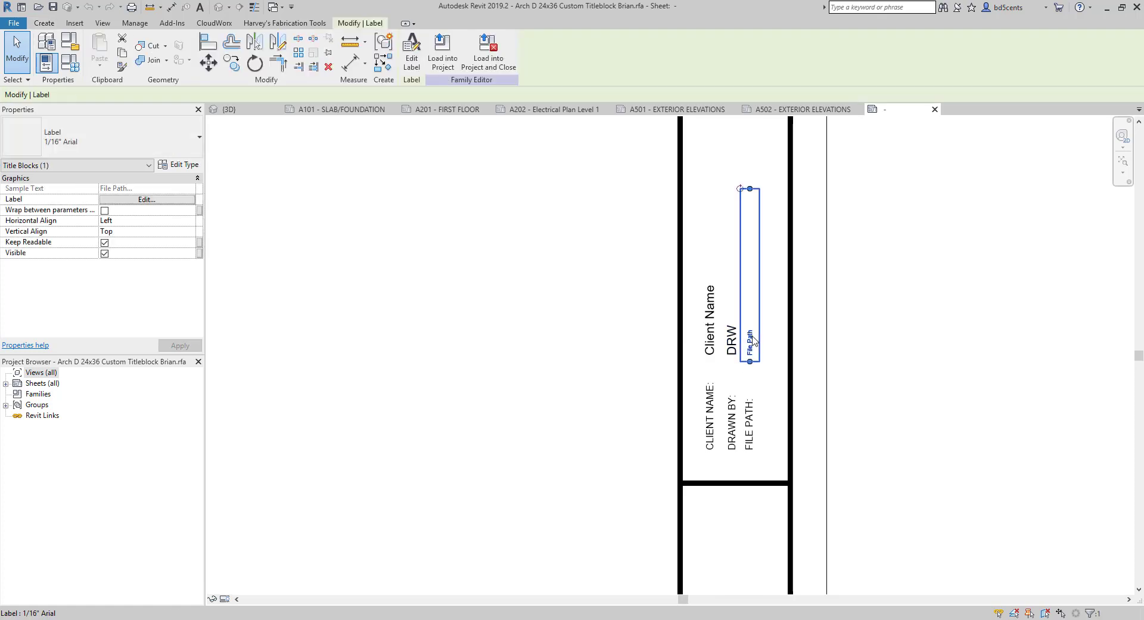
{"action": "scroll", "coordinate": [752, 203], "scroll_direction": "down", "scroll_amount": 1}
{"action": "middle_click_drag", "start_coordinate": [743, 216], "coordinate": [716, 320]}
{"action": "scroll", "coordinate": [716, 320], "scroll_direction": "down", "scroll_amount": 1}
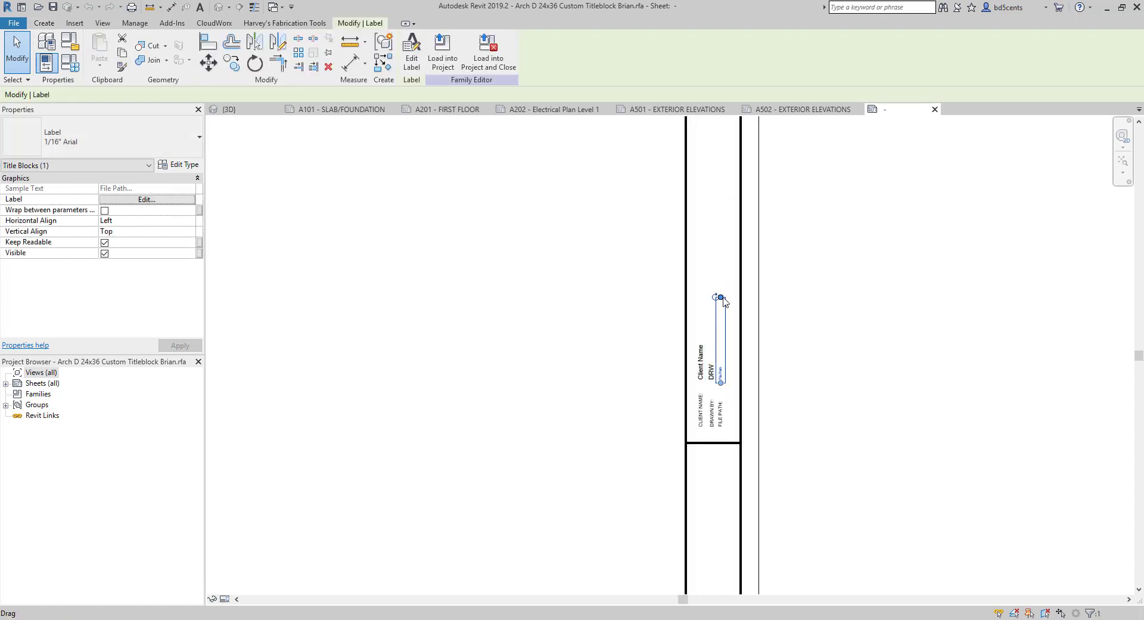
{"action": "left_click_drag", "start_coordinate": [721, 297], "coordinate": [741, 121]}
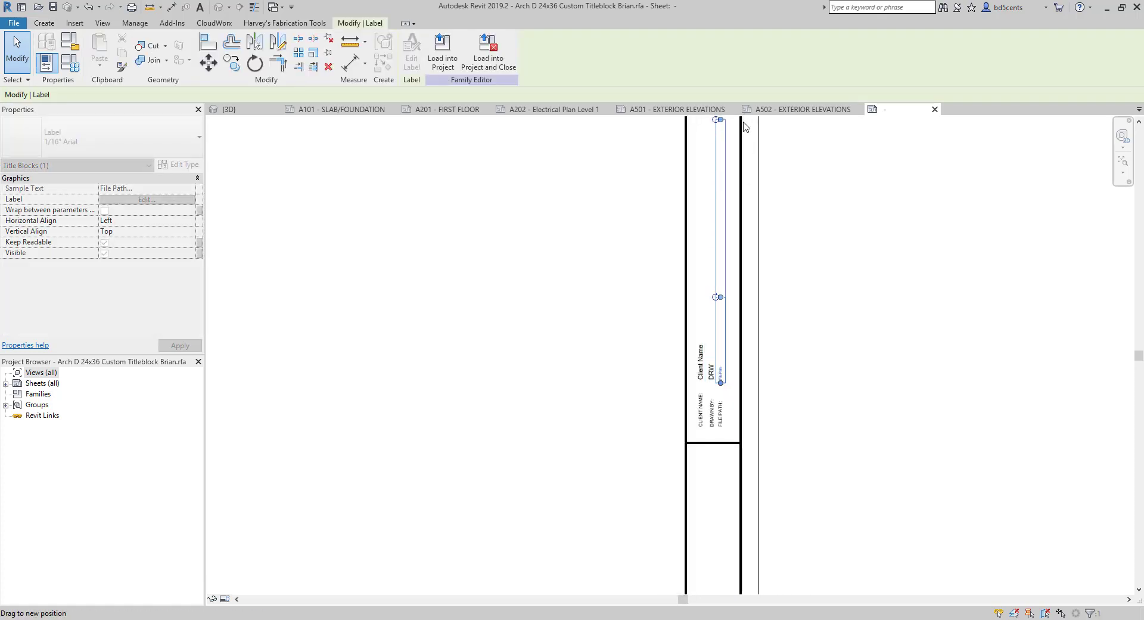
{"action": "scroll", "coordinate": [712, 373], "scroll_direction": "up", "scroll_amount": 2}
- Lengthen the DRW and Client Name labels upward
{"action": "left_click", "coordinate": [712, 372]}
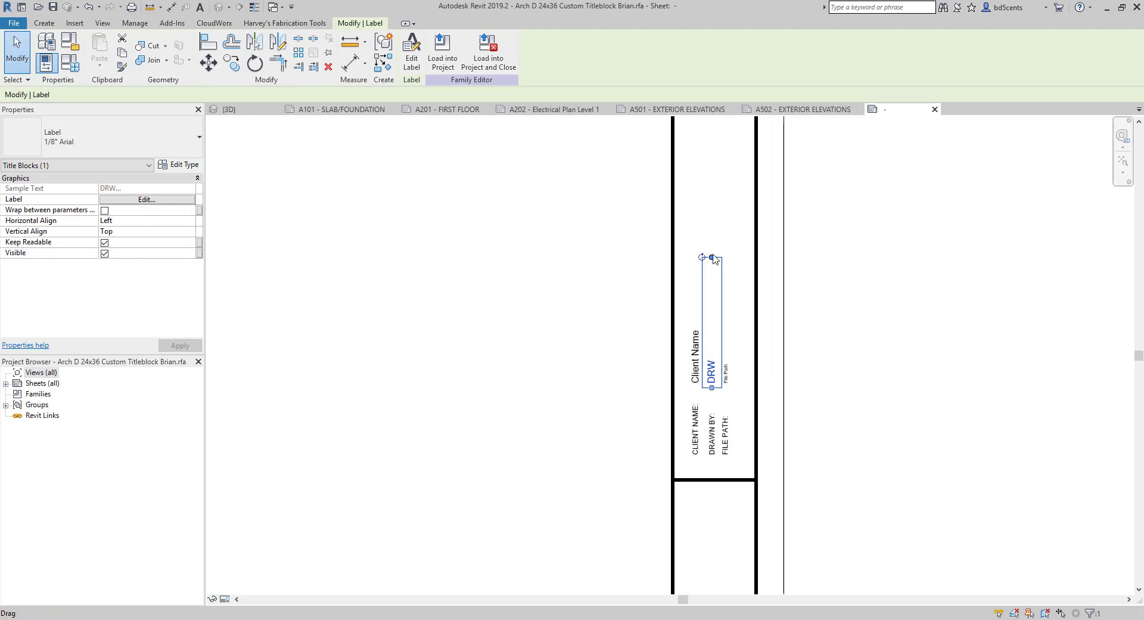
{"action": "scroll", "coordinate": [710, 342], "scroll_direction": "down", "scroll_amount": 3}
{"action": "left_click_drag", "start_coordinate": [712, 256], "coordinate": [747, 188]}
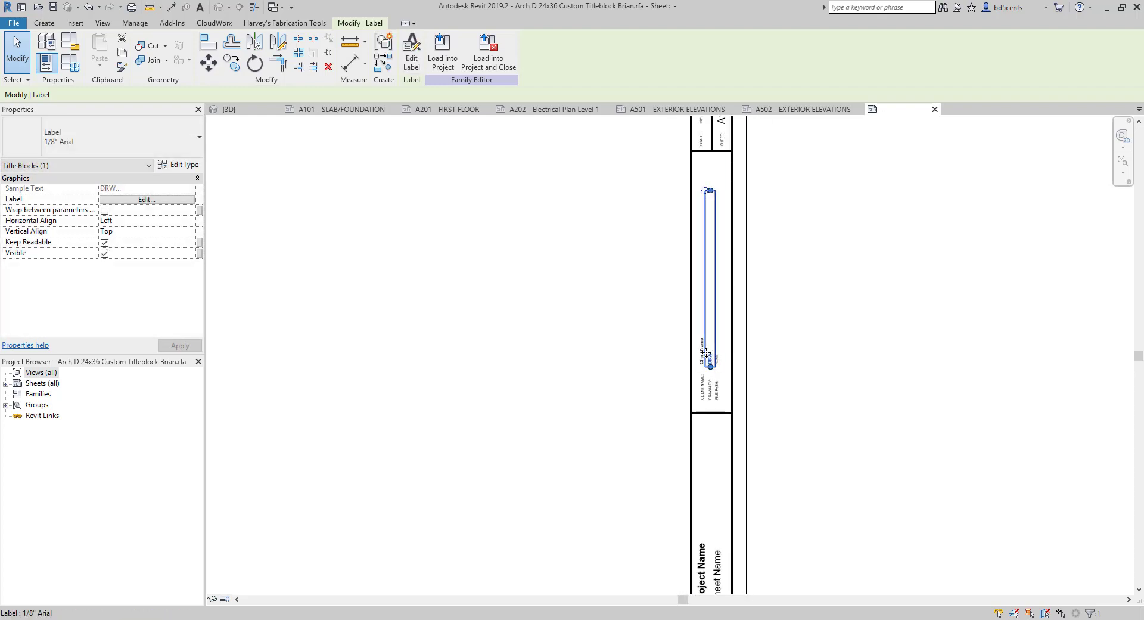
{"action": "left_click", "coordinate": [701, 348]}
{"action": "left_click_drag", "start_coordinate": [702, 302], "coordinate": [718, 172]}
{"action": "scroll", "coordinate": [795, 403], "scroll_direction": "down", "scroll_amount": 1}
{"action": "middle_click_drag", "start_coordinate": [794, 403], "coordinate": [742, 253]}
{"action": "scroll", "coordinate": [681, 411], "scroll_direction": "up", "scroll_amount": 2}
{"action": "scroll", "coordinate": [681, 415], "scroll_direction": "up", "scroll_amount": 3}
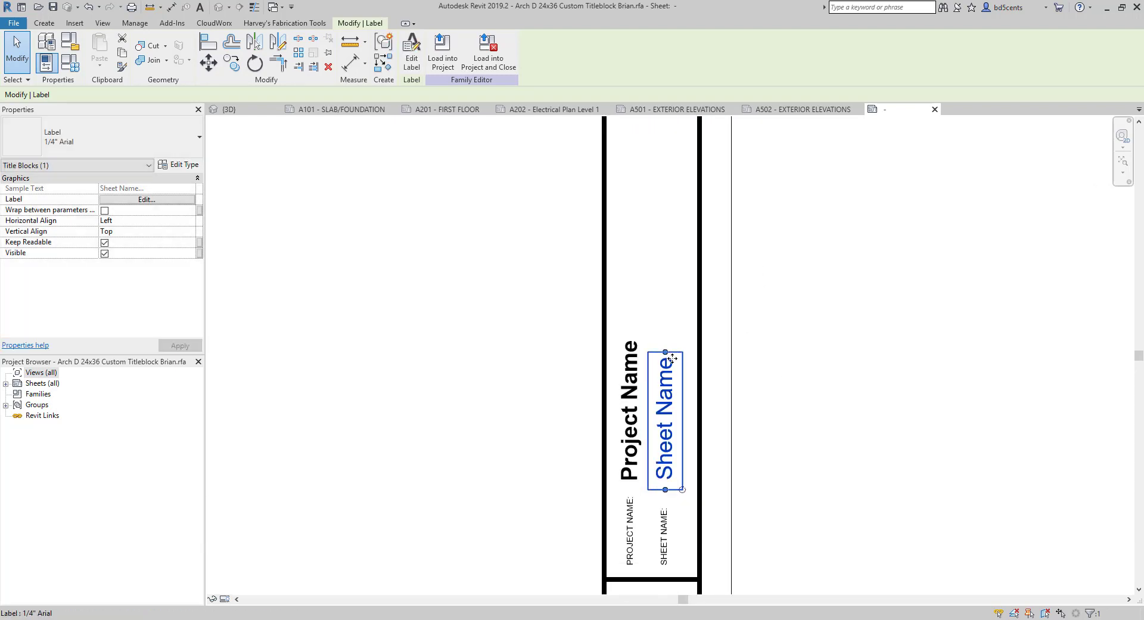
- Stretch the Sheet Name and Project Name labels up to the top border
{"action": "left_click", "coordinate": [666, 429]}
{"action": "left_click_drag", "start_coordinate": [683, 494], "coordinate": [666, 361]}
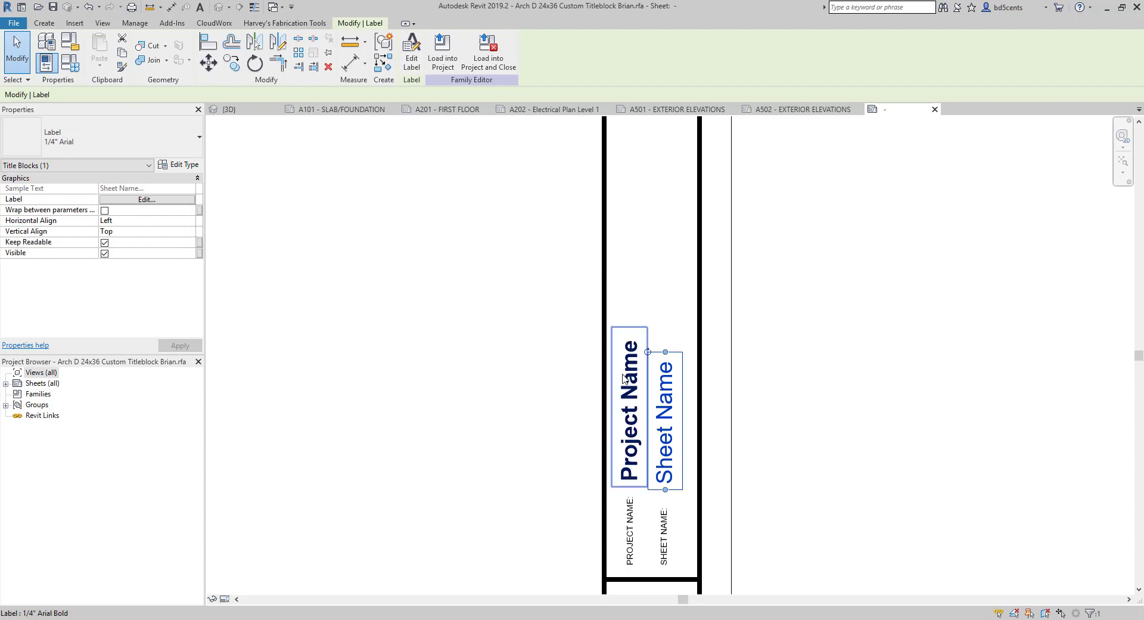
{"action": "left_click", "coordinate": [630, 358]}
{"action": "left_click", "coordinate": [660, 364]}
{"action": "left_click_drag", "start_coordinate": [648, 352], "coordinate": [682, 232]}
{"action": "scroll", "coordinate": [684, 364], "scroll_direction": "down", "scroll_amount": 3}
{"action": "left_click", "coordinate": [659, 384]}
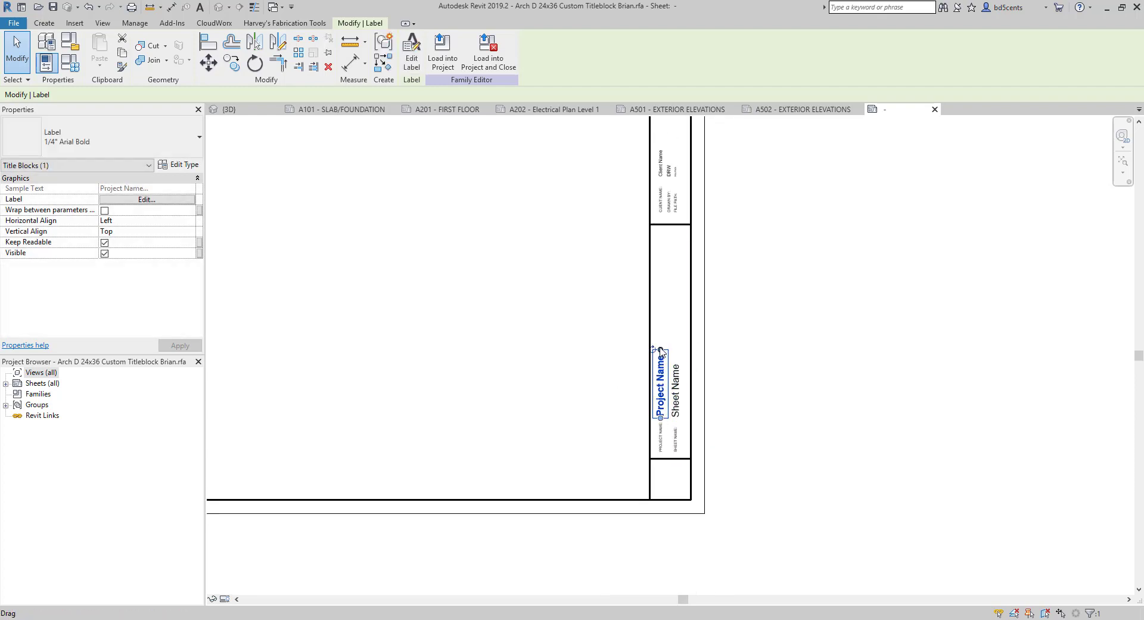
{"action": "left_click_drag", "start_coordinate": [660, 350], "coordinate": [663, 228]}
- Check the A101 sheet number label and frame the whole title block
{"action": "scroll", "coordinate": [599, 273], "scroll_direction": "down", "scroll_amount": 3}
{"action": "middle_click_drag", "start_coordinate": [597, 274], "coordinate": [568, 366]}
{"action": "left_click", "coordinate": [577, 263]}
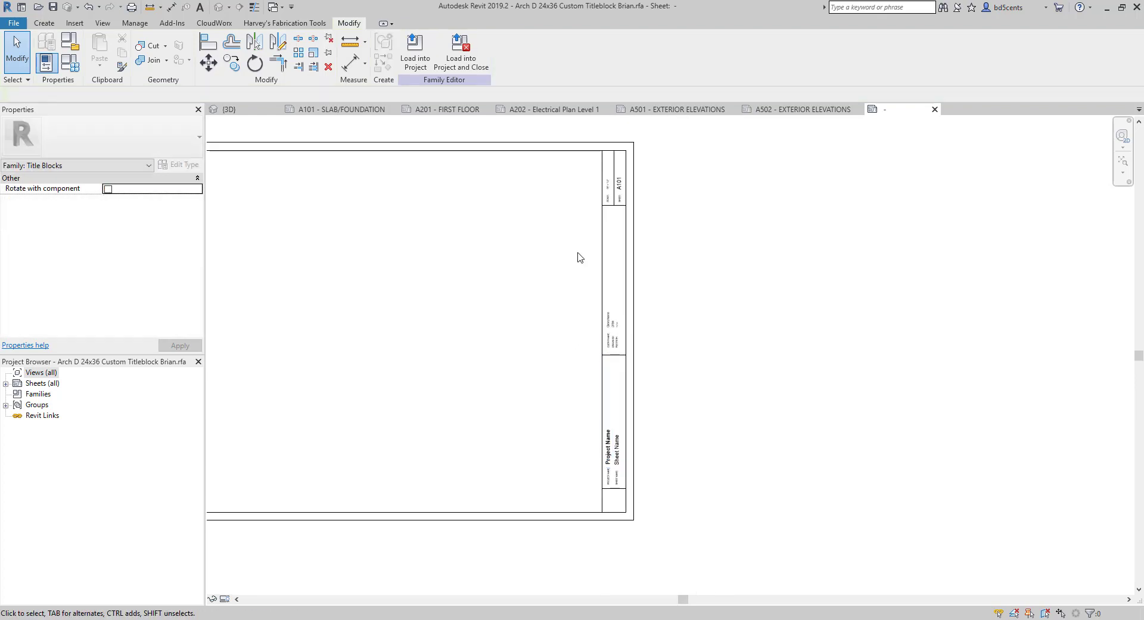
{"action": "scroll", "coordinate": [602, 190], "scroll_direction": "up", "scroll_amount": 4}
{"action": "left_click", "coordinate": [639, 179]}
{"action": "scroll", "coordinate": [639, 180], "scroll_direction": "down", "scroll_amount": 3}
{"action": "middle_click_drag", "start_coordinate": [639, 226], "coordinate": [633, 291]}
{"action": "left_click", "coordinate": [559, 302]}
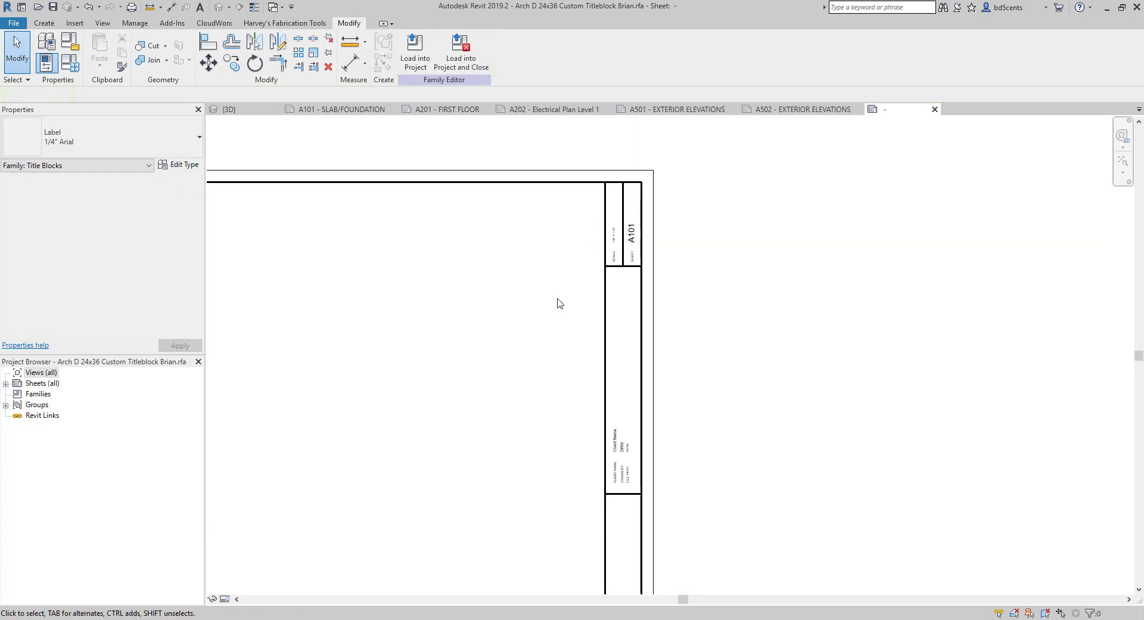
{"action": "scroll", "coordinate": [562, 305], "scroll_direction": "down", "scroll_amount": 3}
{"action": "middle_click_drag", "start_coordinate": [566, 306], "coordinate": [617, 224]}
{"action": "middle_click_drag", "start_coordinate": [569, 276], "coordinate": [689, 234]}
- Save the edited family, replacing the file, and reload it overwriting existing parameter values
{"action": "key", "text": "ctrl+s"}
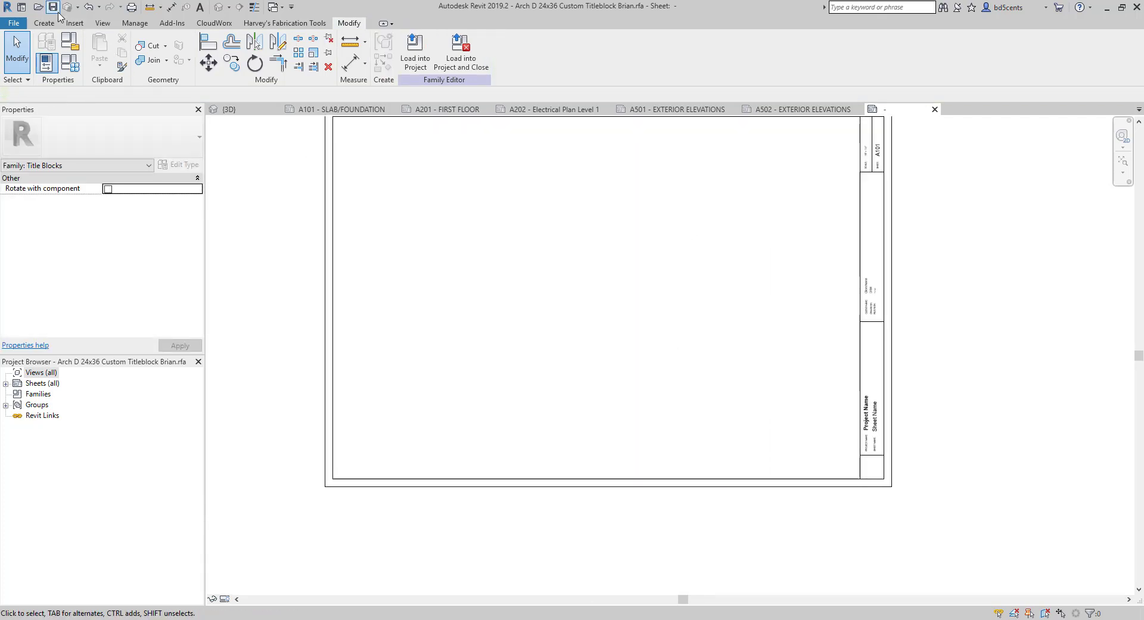
{"action": "left_click", "coordinate": [549, 328]}
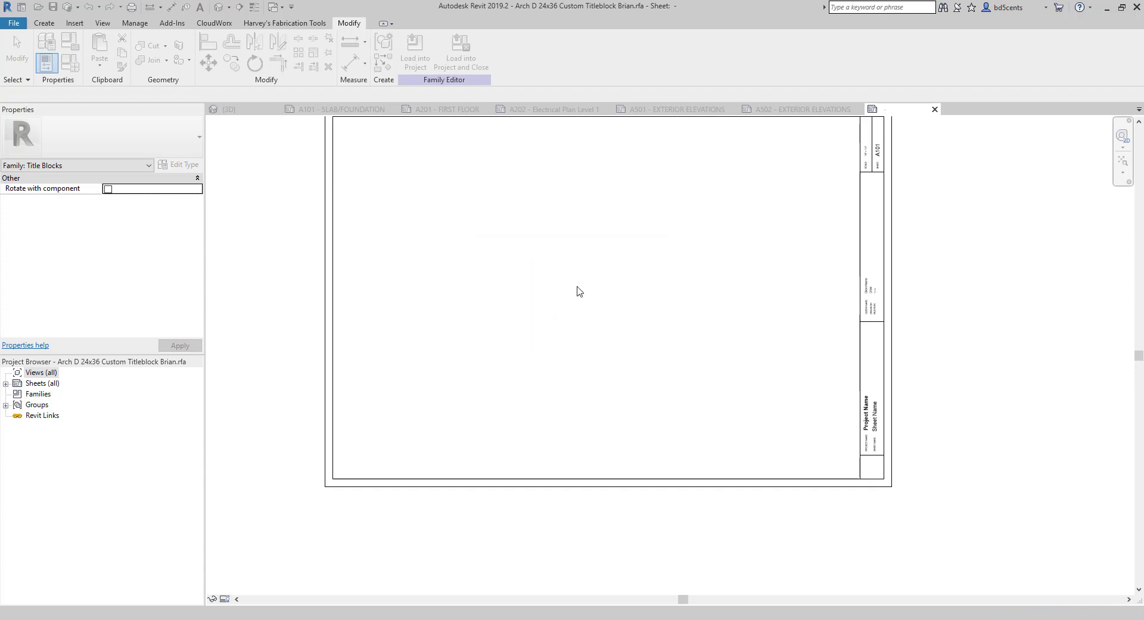
{"action": "left_click", "coordinate": [456, 60]}
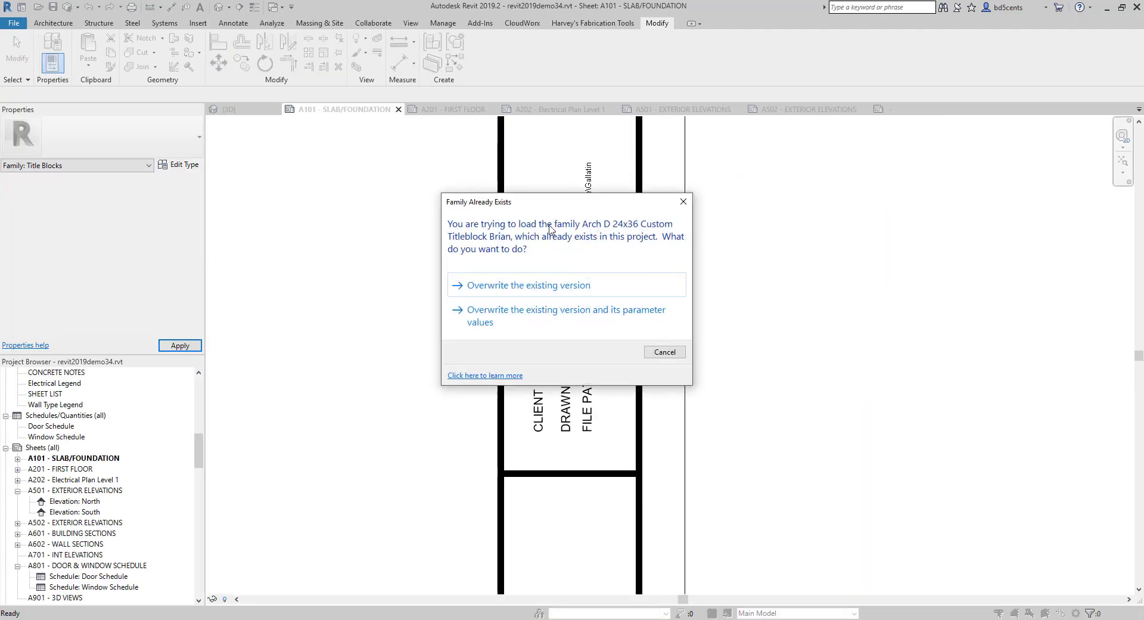
{"action": "left_click", "coordinate": [581, 317]}
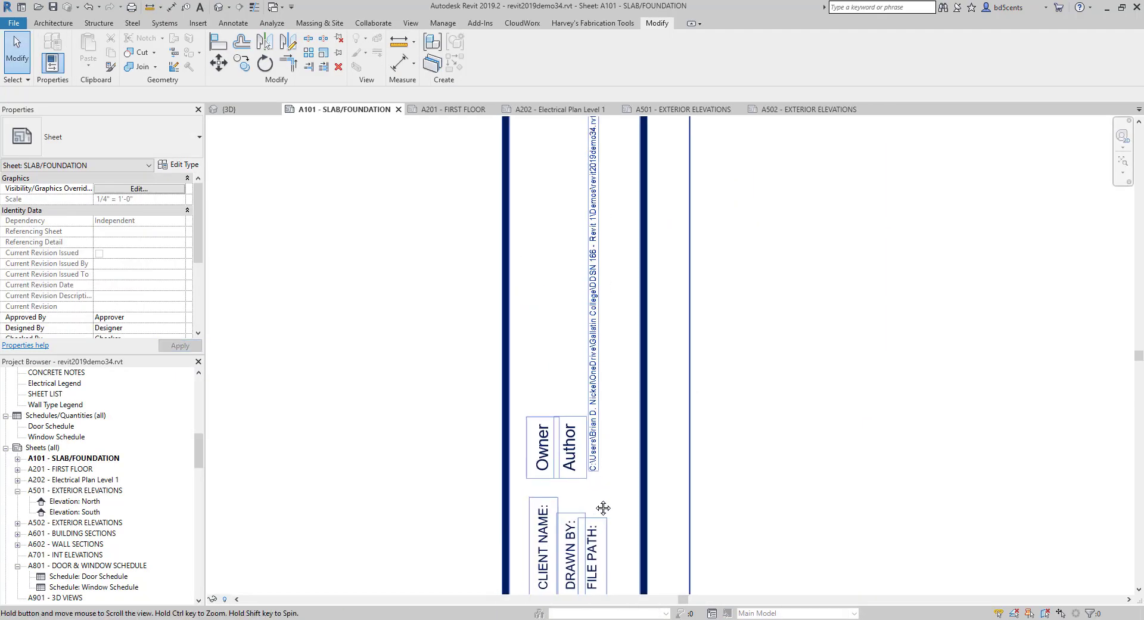
- Inspect the reloaded title block on A101, opening the Project Name value but leaving it unchanged
{"action": "middle_click_drag", "start_coordinate": [597, 458], "coordinate": [604, 373]}
{"action": "scroll", "coordinate": [601, 374], "scroll_direction": "down", "scroll_amount": 1}
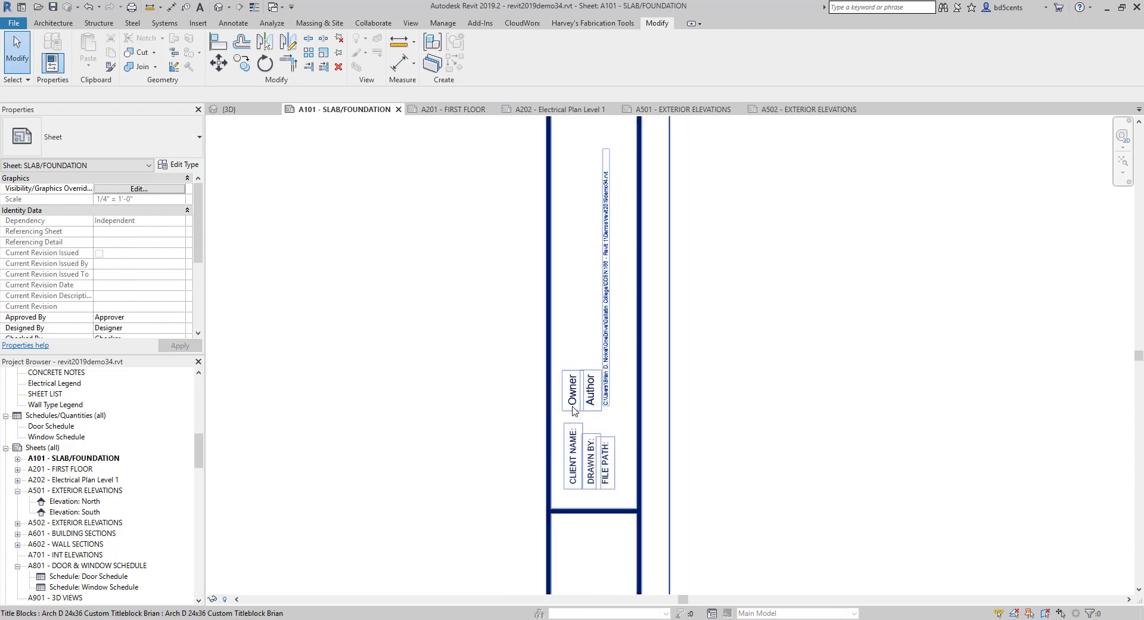
{"action": "scroll", "coordinate": [573, 408], "scroll_direction": "up", "scroll_amount": 2}
{"action": "left_click", "coordinate": [572, 407]}
{"action": "scroll", "coordinate": [602, 398], "scroll_direction": "down", "scroll_amount": 2}
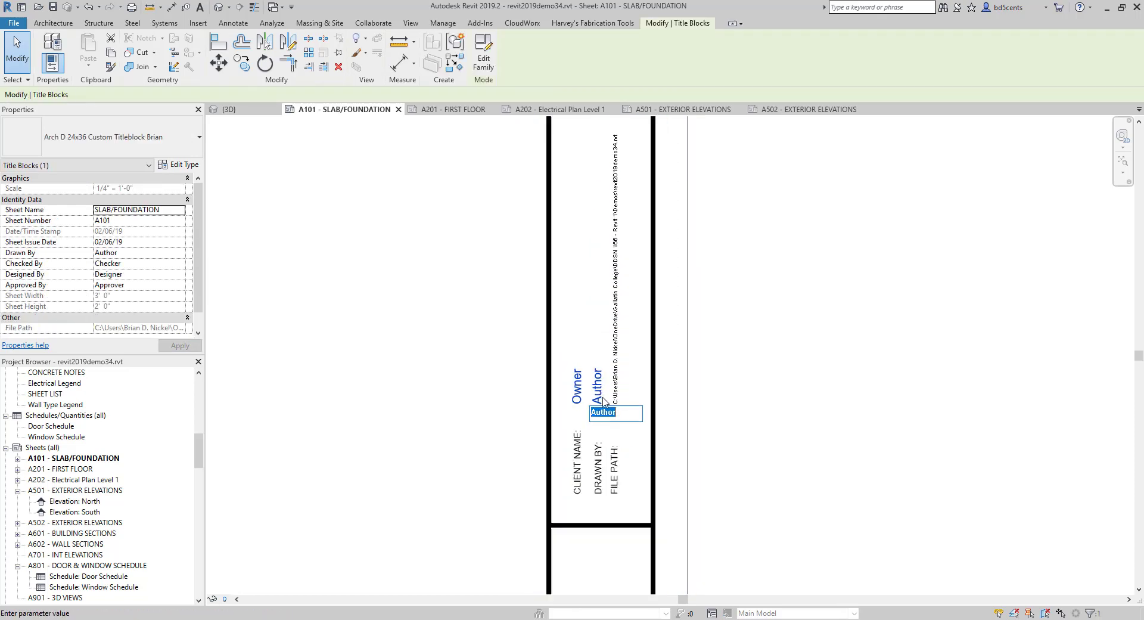
{"action": "scroll", "coordinate": [686, 393], "scroll_direction": "down", "scroll_amount": 1}
{"action": "middle_click_drag", "start_coordinate": [686, 411], "coordinate": [689, 276]}
{"action": "scroll", "coordinate": [610, 526], "scroll_direction": "up", "scroll_amount": 2}
{"action": "left_click", "coordinate": [622, 473]}
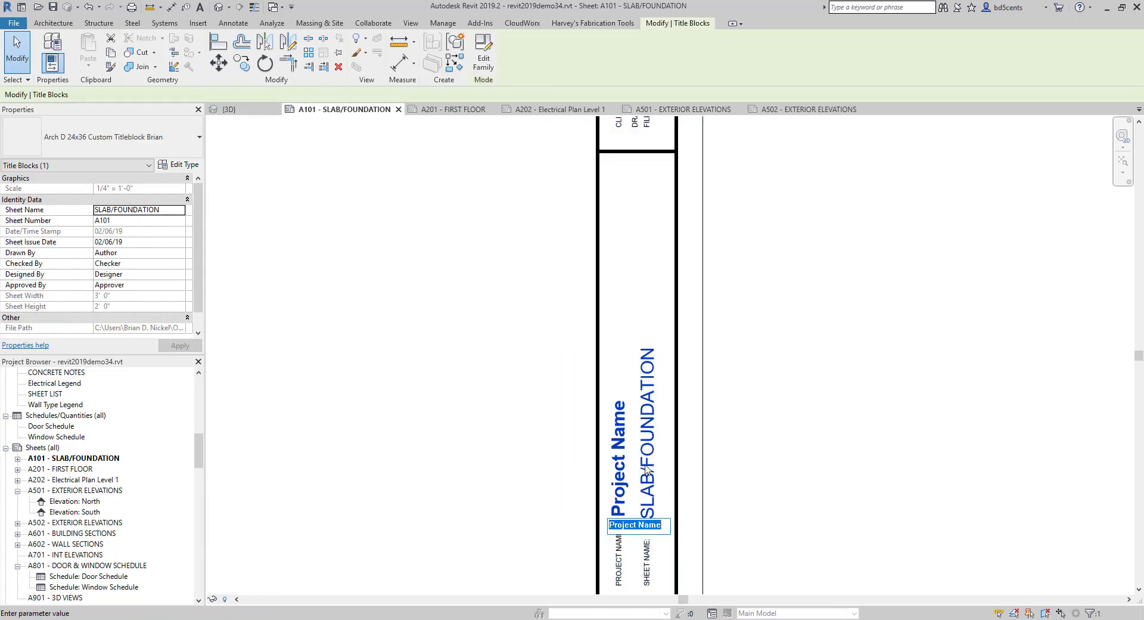
{"action": "left_click", "coordinate": [642, 465]}
{"action": "scroll", "coordinate": [478, 293], "scroll_direction": "down", "scroll_amount": 2}
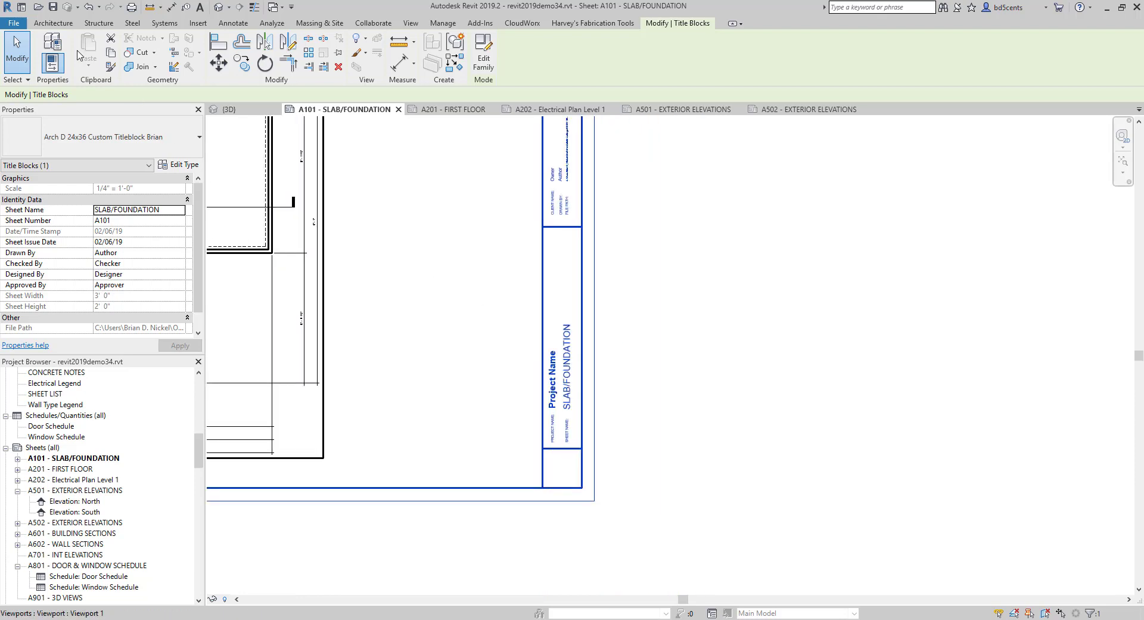
{"action": "left_click", "coordinate": [442, 22]}
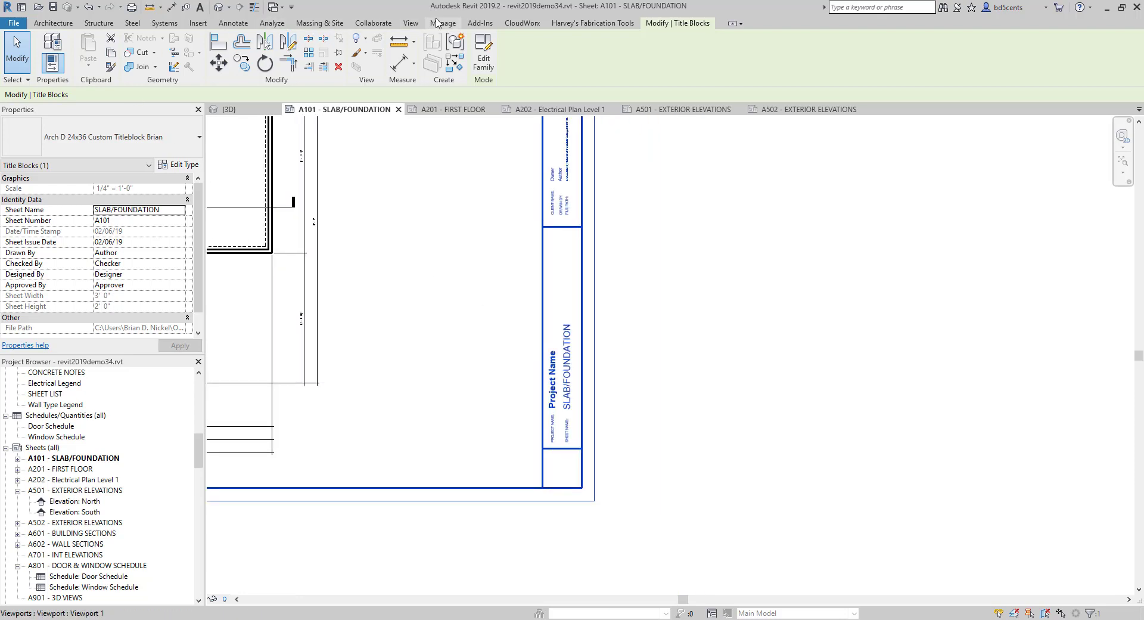
- Open Project Information, enlarge the dialog and enter the client's name as Client Name
{"action": "left_click", "coordinate": [139, 64]}
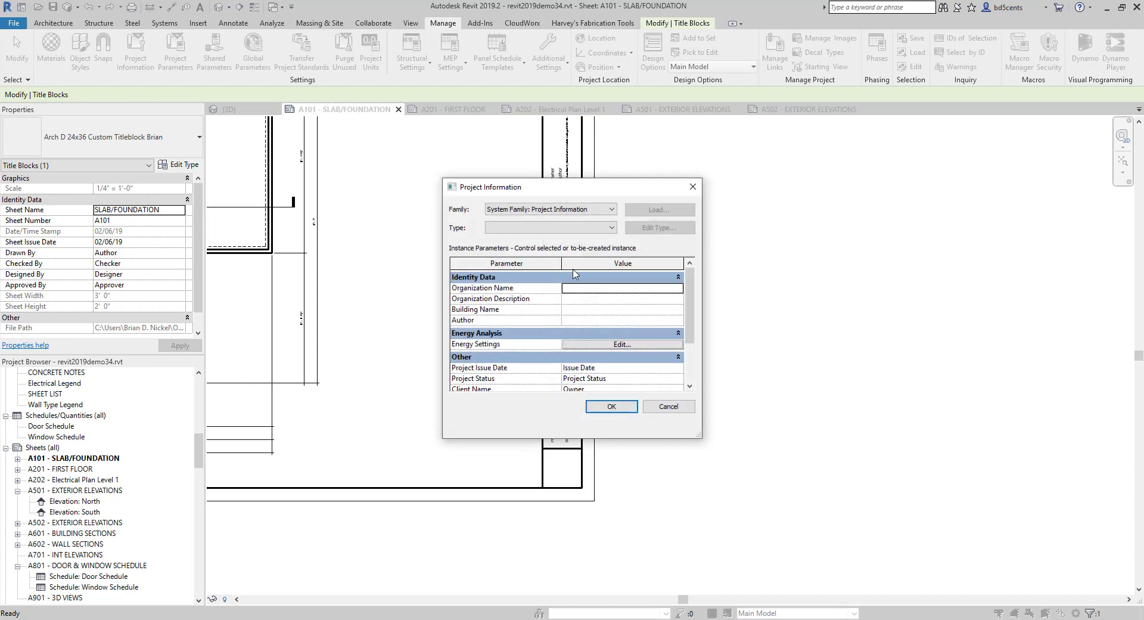
{"action": "left_click_drag", "start_coordinate": [698, 435], "coordinate": [794, 553]}
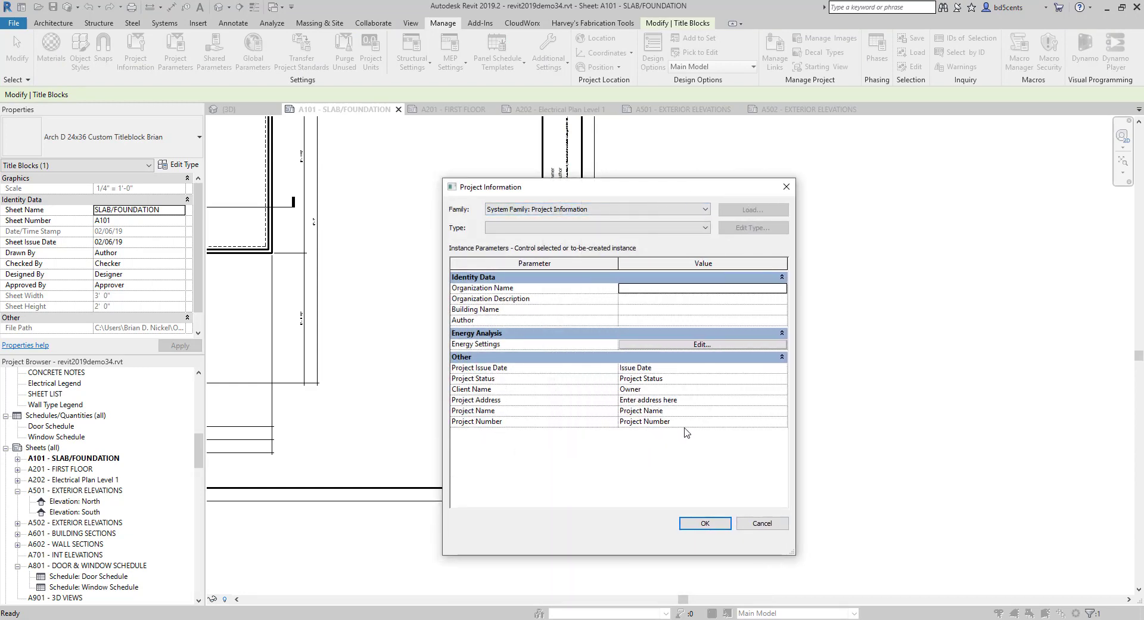
{"action": "left_click", "coordinate": [655, 389]}
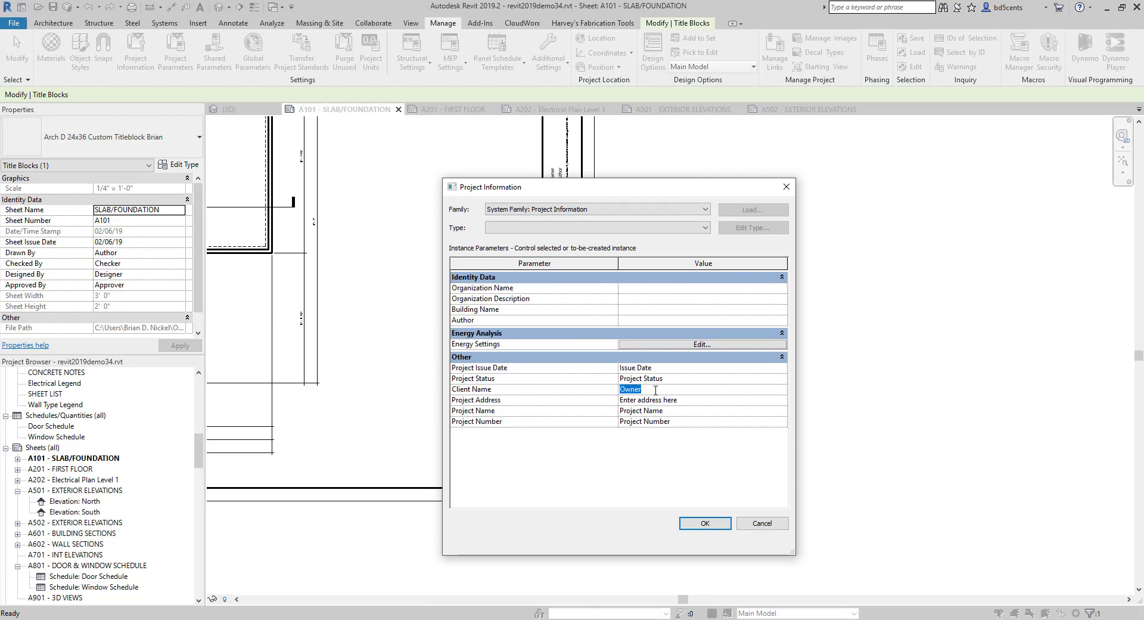
{"action": "type", "text": "sEAN PETERSON"}
{"action": "key", "text": "Tab"}
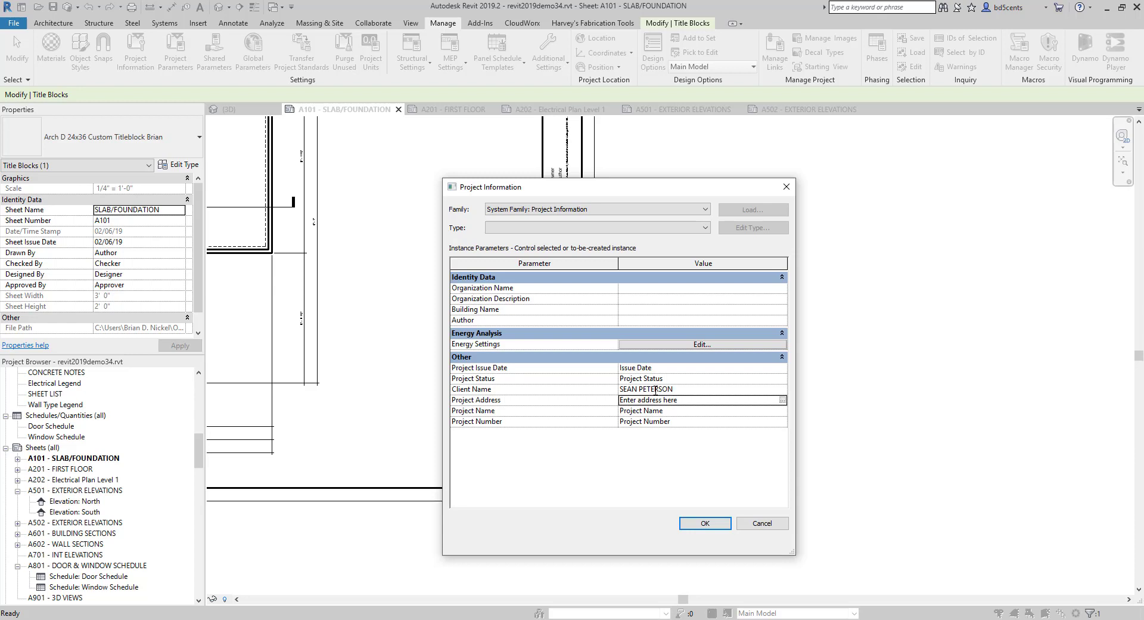
{"action": "key", "text": "Tab"}
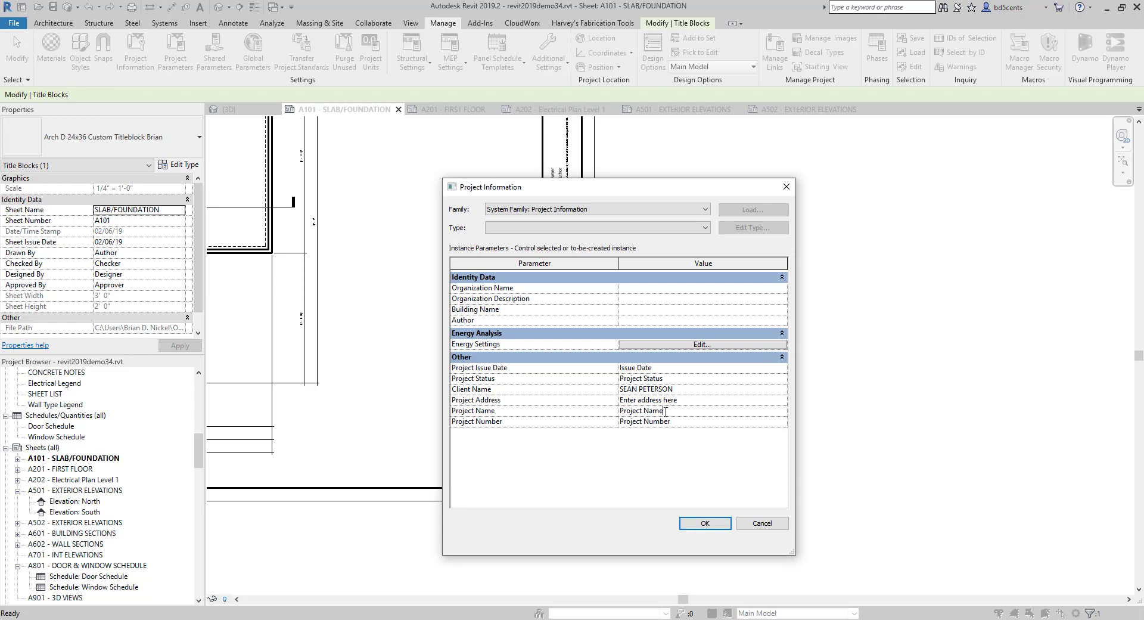
- Replace the placeholder project name and set Project Number to 1
{"action": "left_click", "coordinate": [581, 412]}
{"action": "type", "text": "A HOME FOR MR. PETERSON"}
{"action": "key", "text": "Tab"}
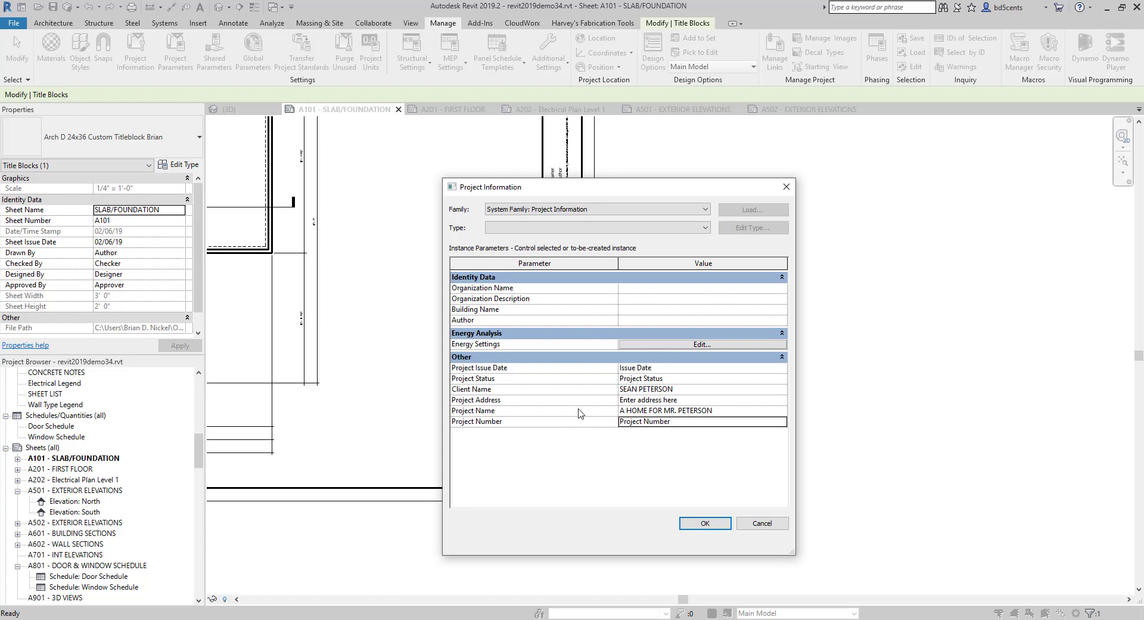
{"action": "key", "text": "BackSpace"}
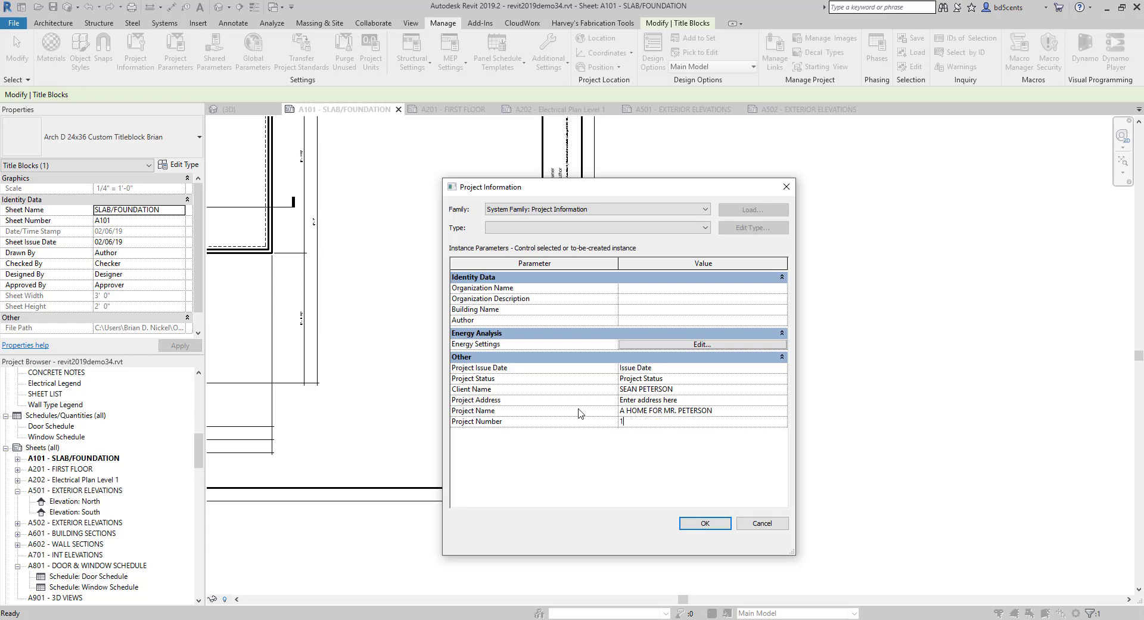
{"action": "left_click", "coordinate": [680, 380]}
{"action": "left_click", "coordinate": [675, 376]}
- Confirm the project information and enter the drafter's name in the title block's Drawn By field
{"action": "left_click", "coordinate": [716, 529]}
{"action": "scroll", "coordinate": [584, 452], "scroll_direction": "up", "scroll_amount": 5}
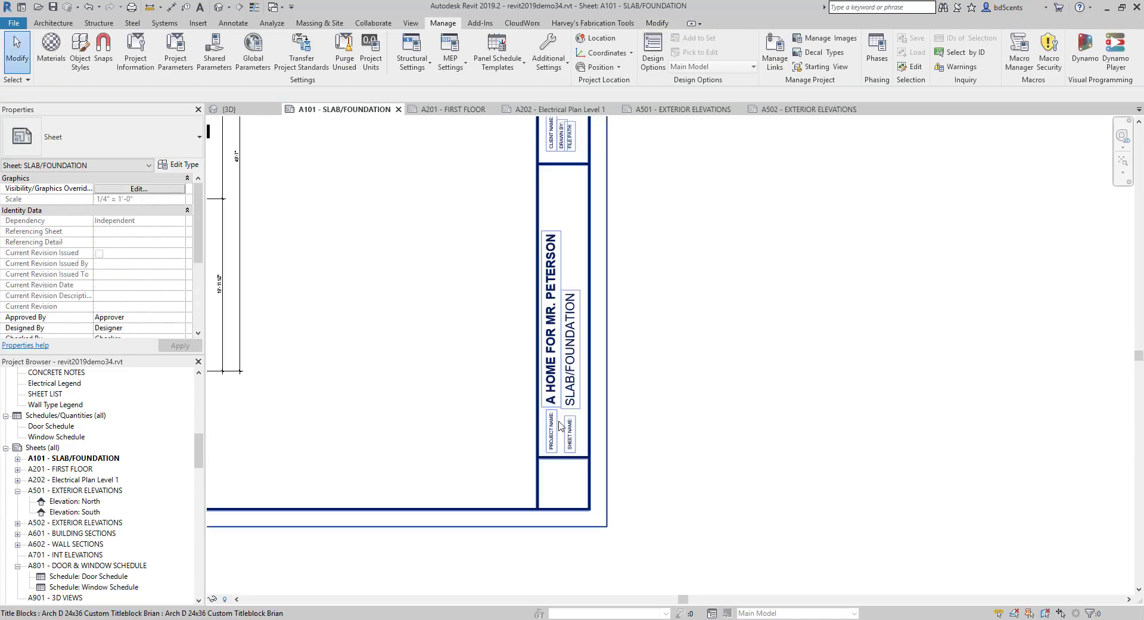
{"action": "scroll", "coordinate": [583, 308], "scroll_direction": "up", "scroll_amount": 5}
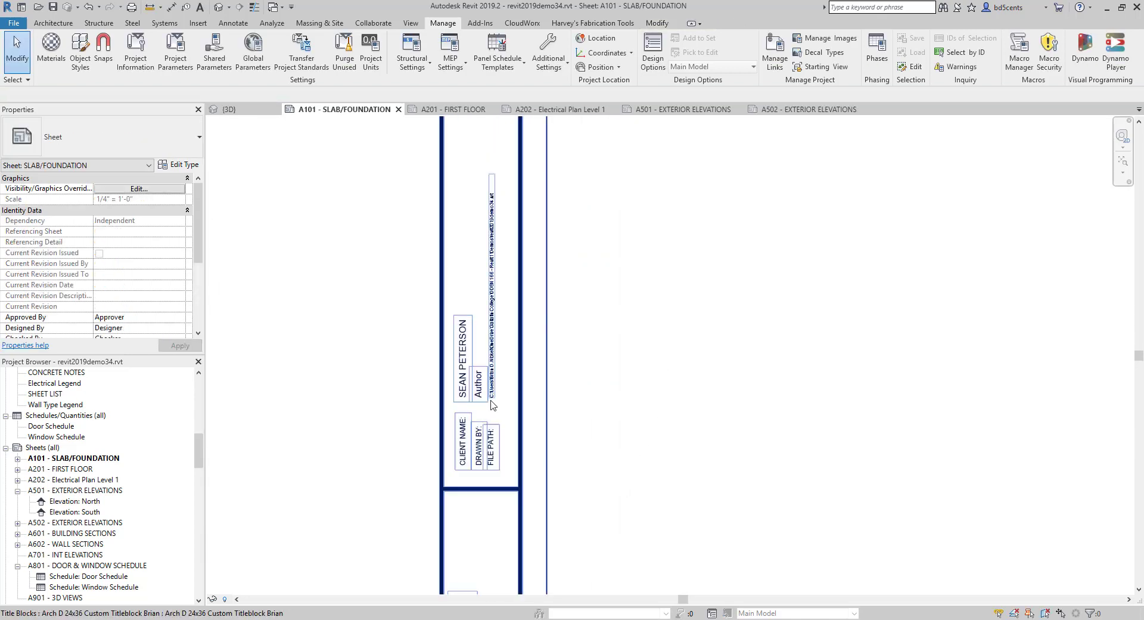
{"action": "left_click", "coordinate": [475, 368]}
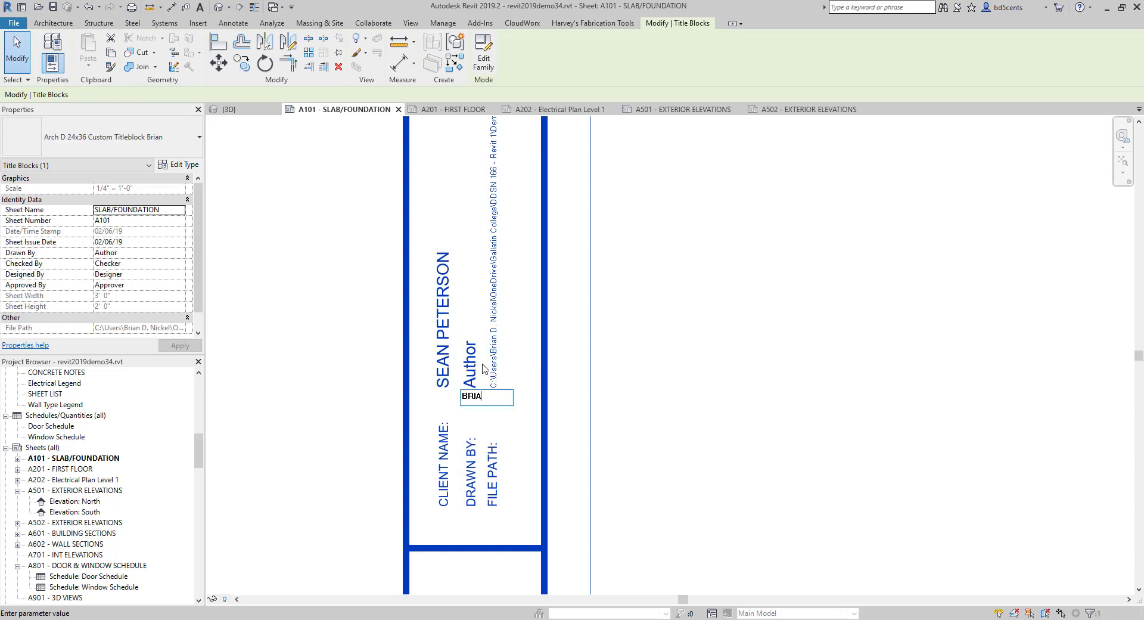
{"action": "key", "text": "Escape"}
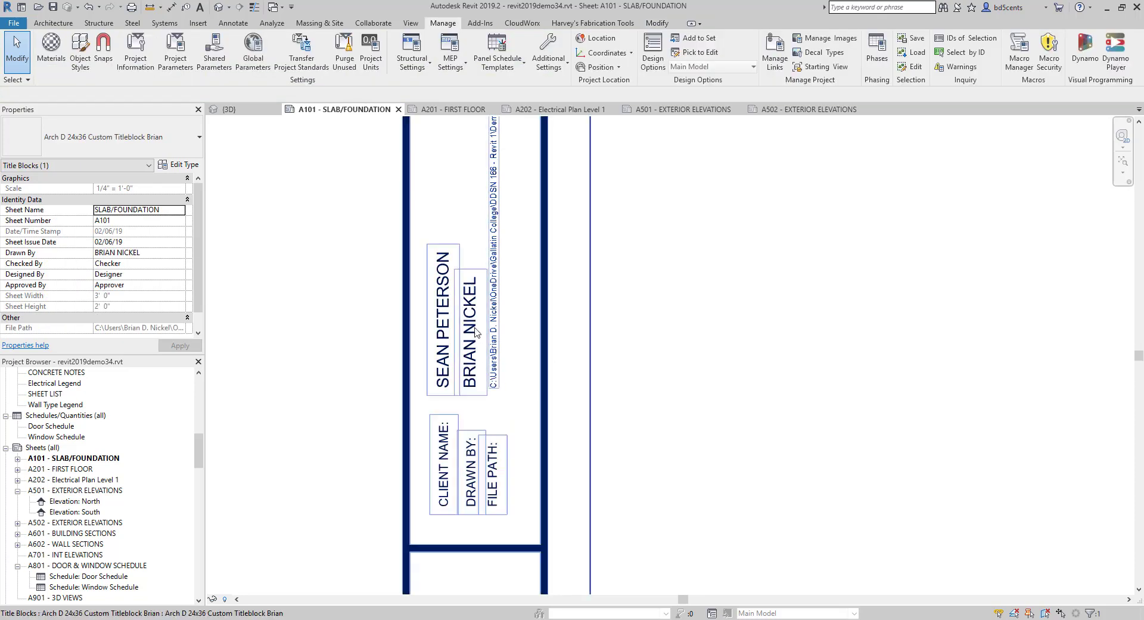
- Pan across the sheet to frame the title block's project and sheet name boxes
{"action": "scroll", "coordinate": [503, 256], "scroll_direction": "down", "scroll_amount": 5}
{"action": "middle_click_drag", "start_coordinate": [512, 229], "coordinate": [483, 517]}
{"action": "scroll", "coordinate": [495, 242], "scroll_direction": "up", "scroll_amount": 3}
{"action": "scroll", "coordinate": [476, 340], "scroll_direction": "down", "scroll_amount": 4}
{"action": "middle_click_drag", "start_coordinate": [476, 340], "coordinate": [466, 200]}
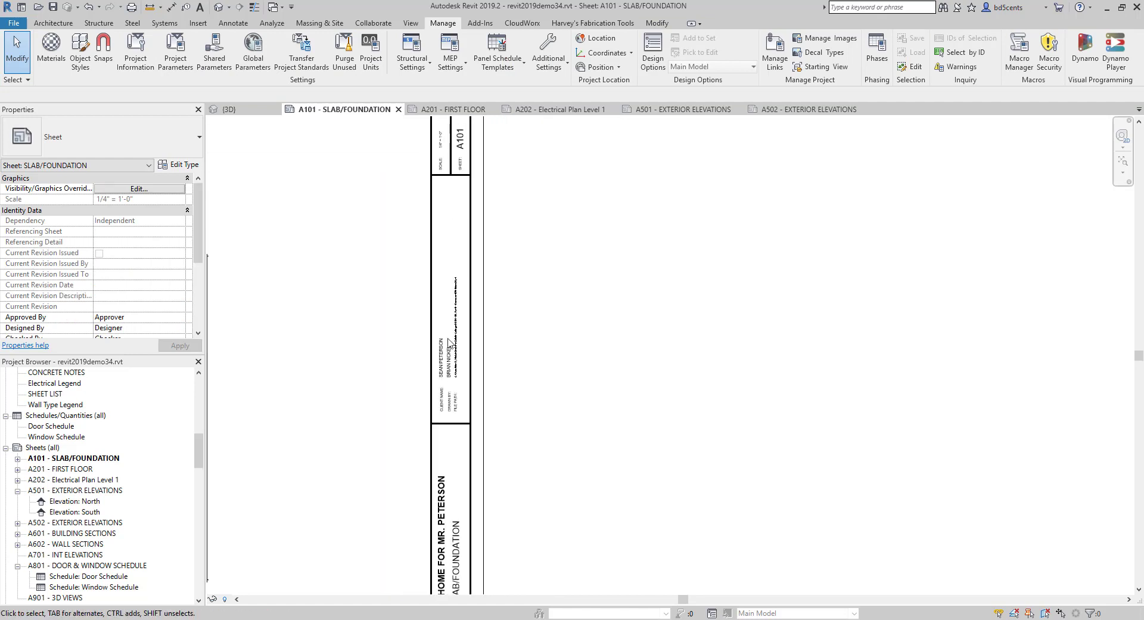
{"action": "middle_click_drag", "start_coordinate": [479, 492], "coordinate": [535, 301]}
{"action": "scroll", "coordinate": [454, 422], "scroll_direction": "up", "scroll_amount": 3}
{"action": "middle_click_drag", "start_coordinate": [454, 421], "coordinate": [443, 377]}
{"action": "scroll", "coordinate": [442, 376], "scroll_direction": "down", "scroll_amount": 3}
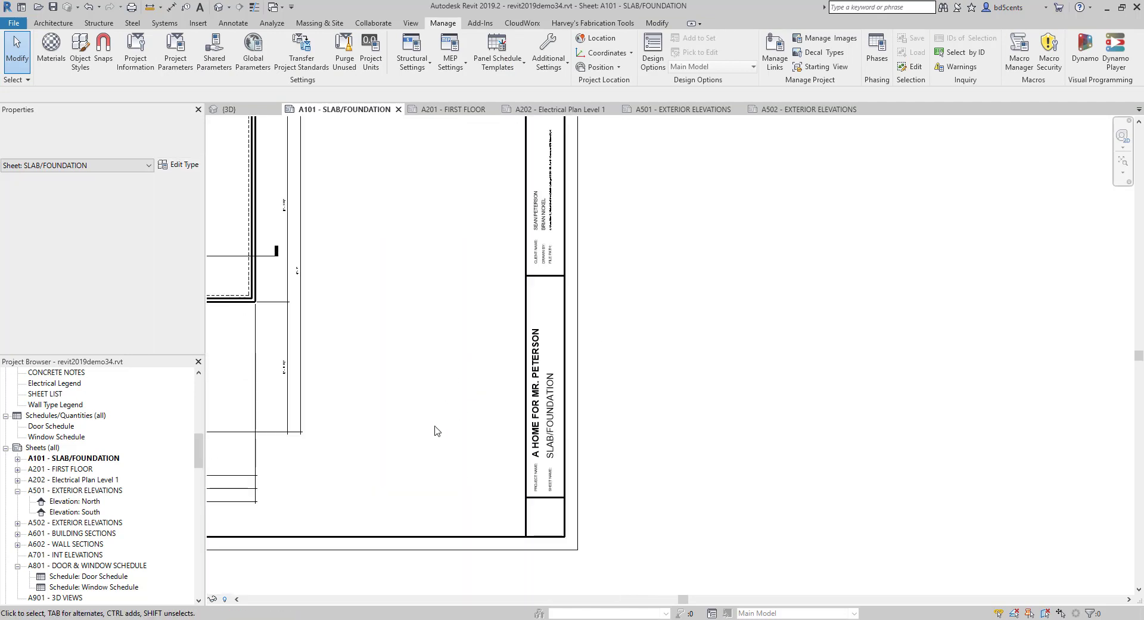
{"action": "double_click", "coordinate": [67, 469]}
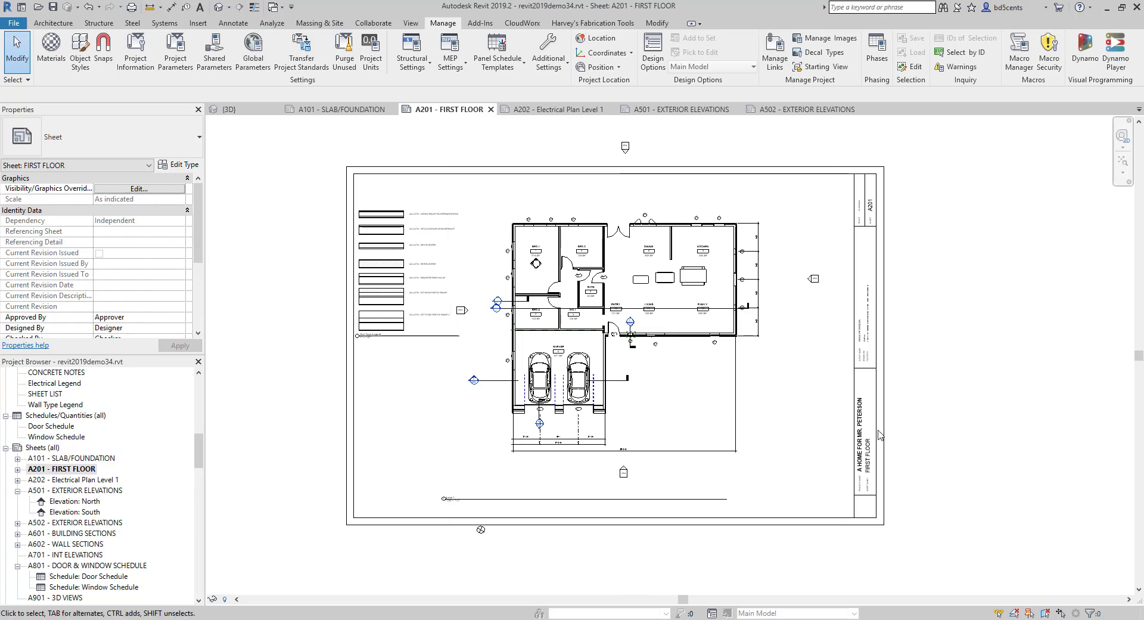
{"action": "scroll", "coordinate": [879, 435], "scroll_direction": "up", "scroll_amount": 4}
{"action": "middle_click_drag", "start_coordinate": [858, 220], "coordinate": [740, 350]}
{"action": "middle_click_drag", "start_coordinate": [722, 238], "coordinate": [674, 470]}
{"action": "scroll", "coordinate": [680, 334], "scroll_direction": "down", "scroll_amount": 2}
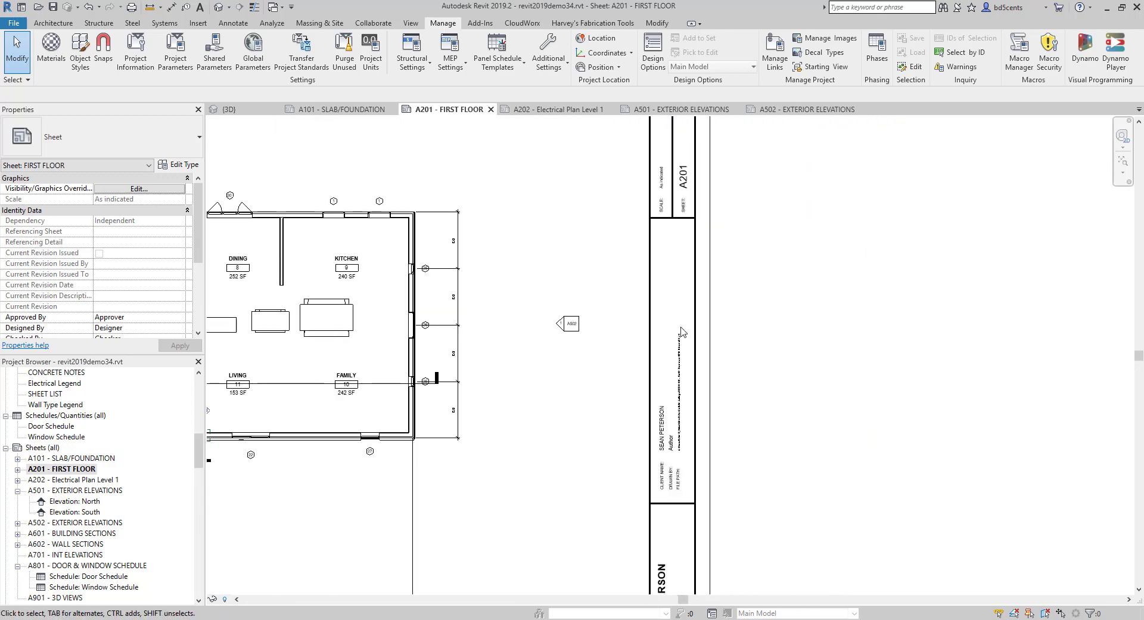
{"action": "scroll", "coordinate": [681, 331], "scroll_direction": "up", "scroll_amount": 5}
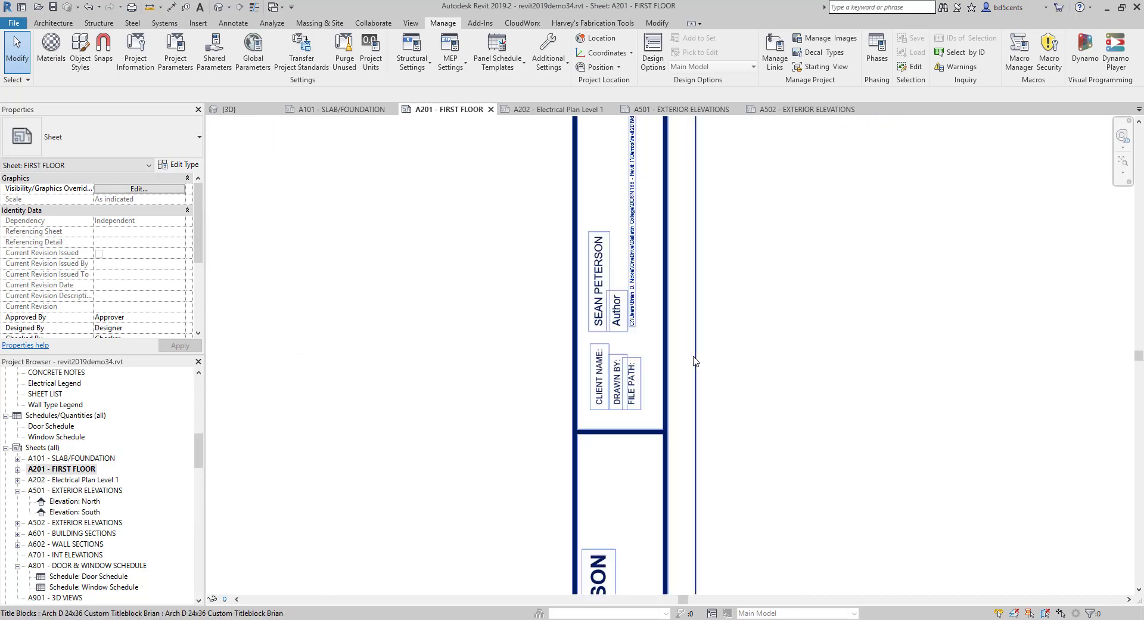
{"action": "scroll", "coordinate": [693, 360], "scroll_direction": "down", "scroll_amount": 3}
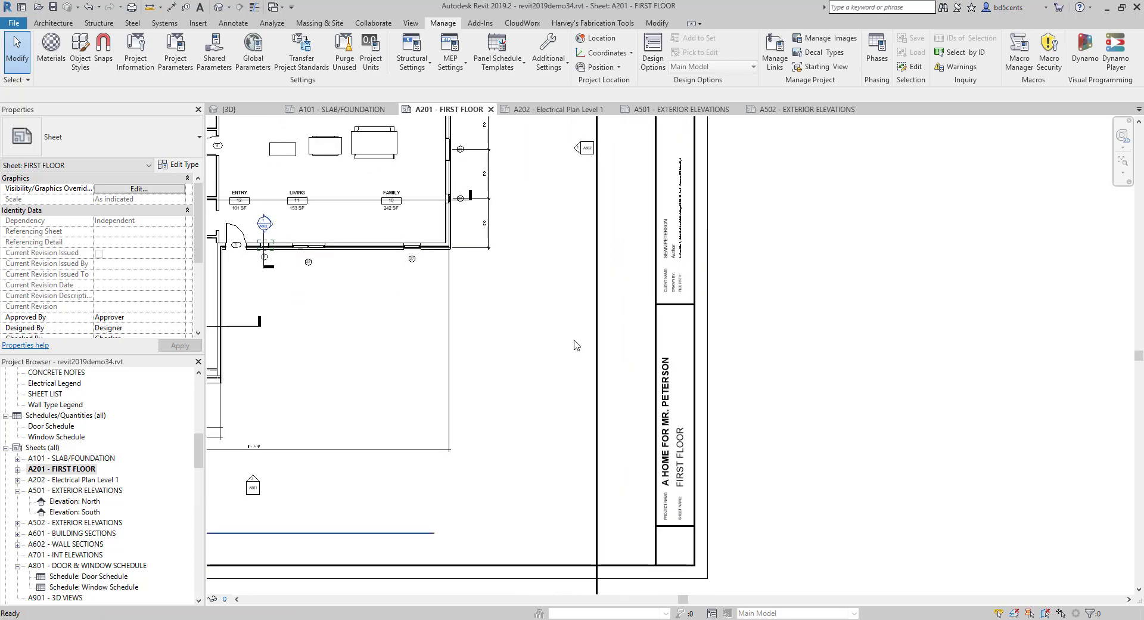
{"action": "scroll", "coordinate": [575, 344], "scroll_direction": "down", "scroll_amount": 4}
{"action": "scroll", "coordinate": [748, 463], "scroll_direction": "up", "scroll_amount": 5}
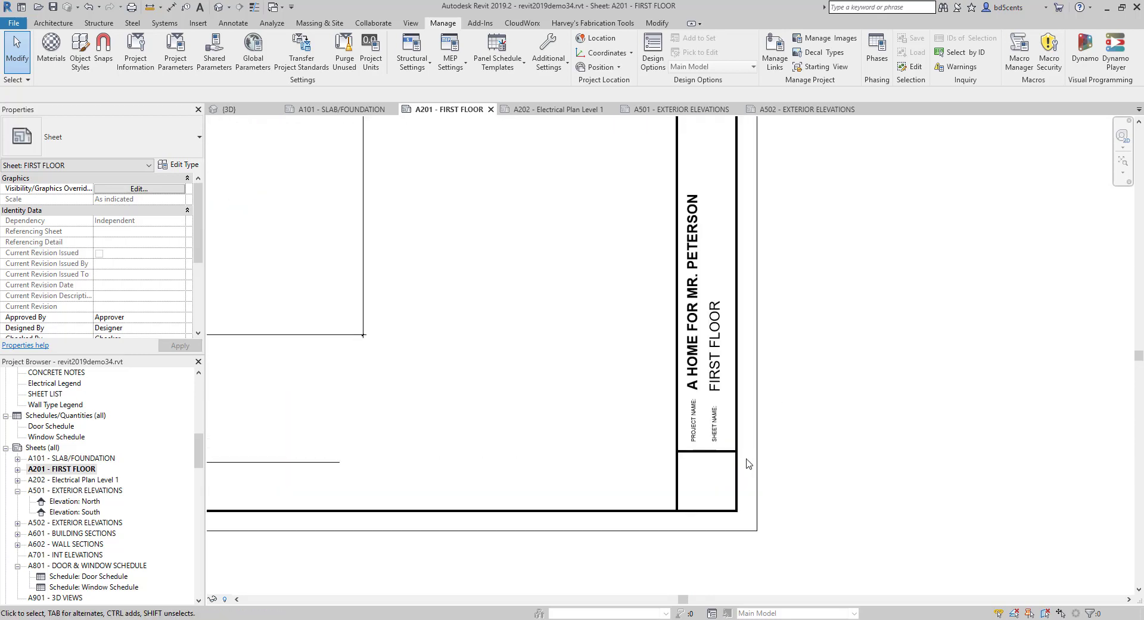
{"action": "scroll", "coordinate": [721, 459], "scroll_direction": "down", "scroll_amount": 3}
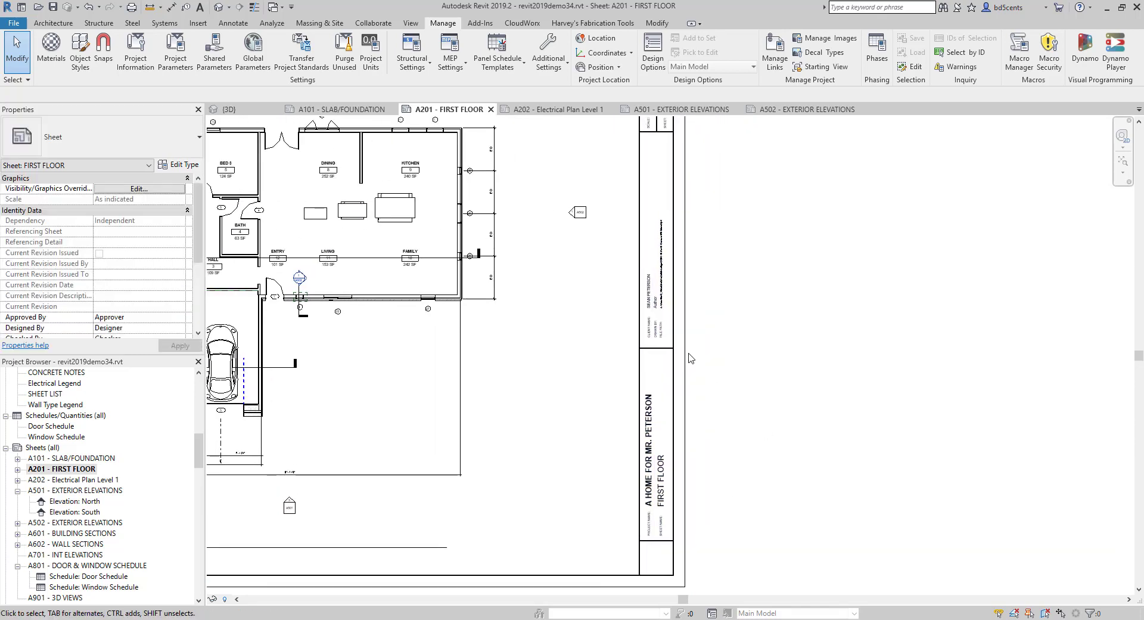
{"action": "scroll", "coordinate": [689, 358], "scroll_direction": "down", "scroll_amount": 2}
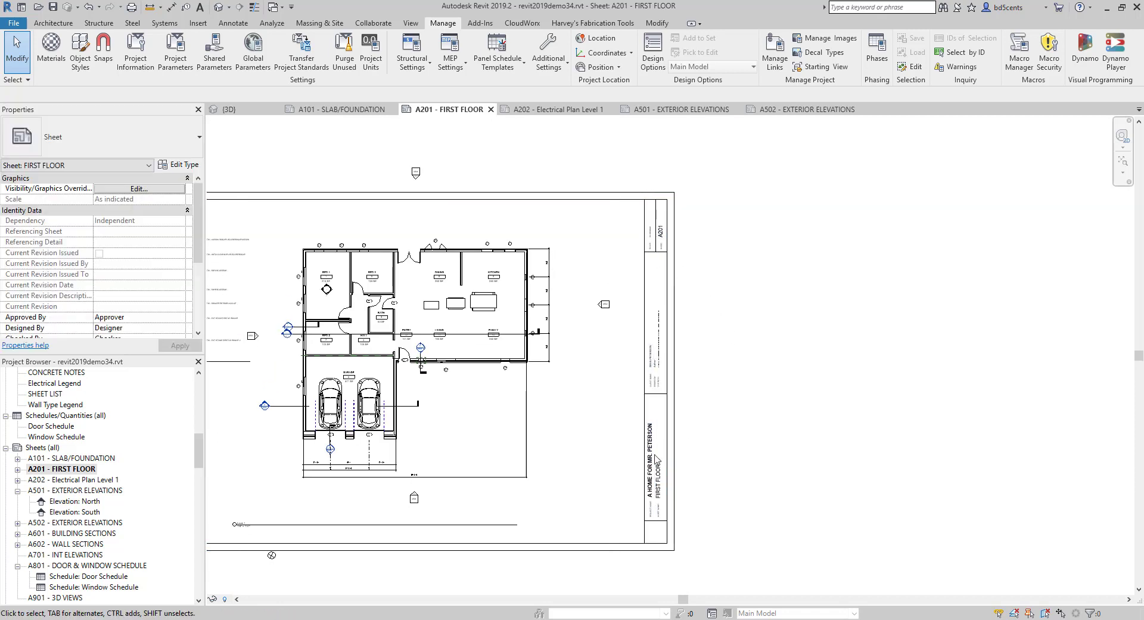
{"action": "middle_click_drag", "start_coordinate": [727, 400], "coordinate": [758, 384]}
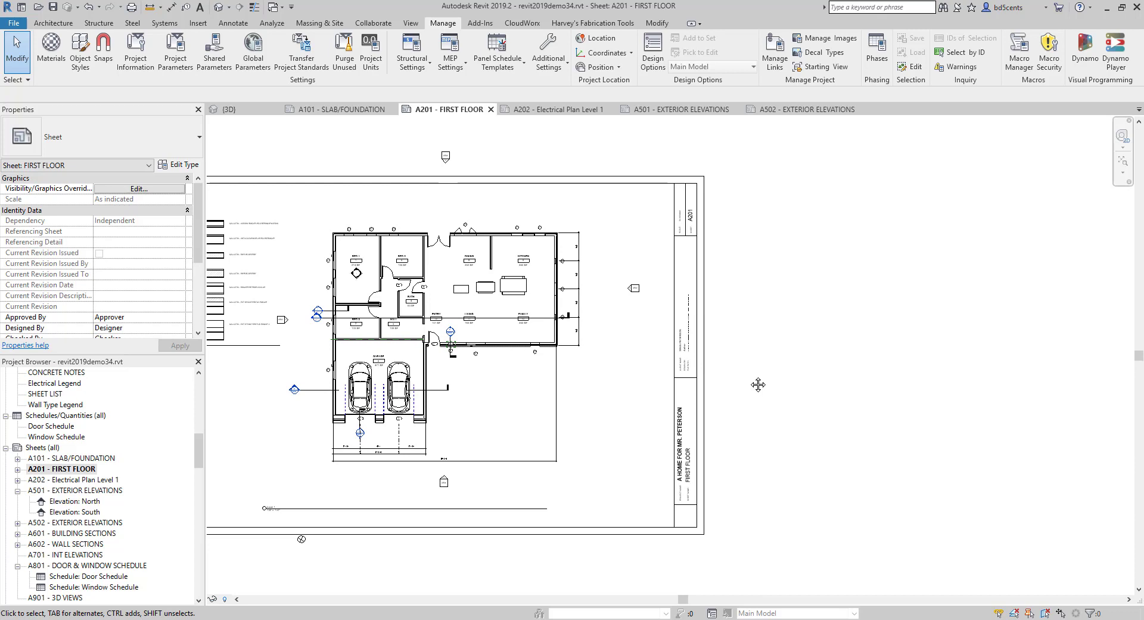
{"action": "middle_click_drag", "start_coordinate": [451, 357], "coordinate": [512, 338]}
{"action": "left_click", "coordinate": [66, 461]}
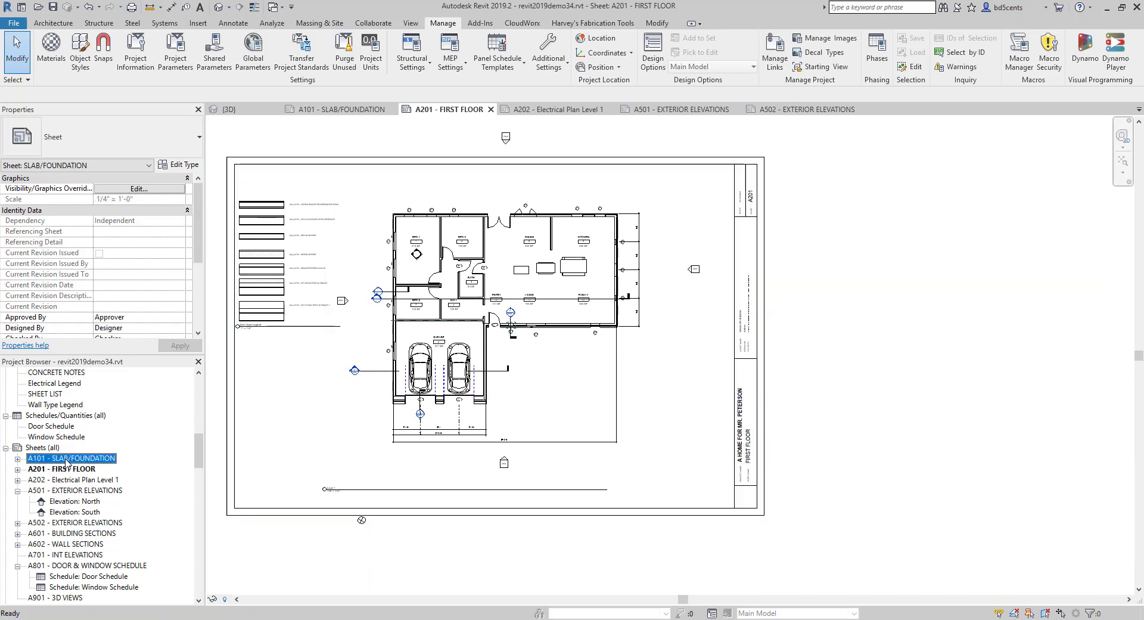
{"action": "double_click", "coordinate": [67, 461]}
{"action": "scroll", "coordinate": [37, 516], "scroll_direction": "up", "scroll_amount": 6}
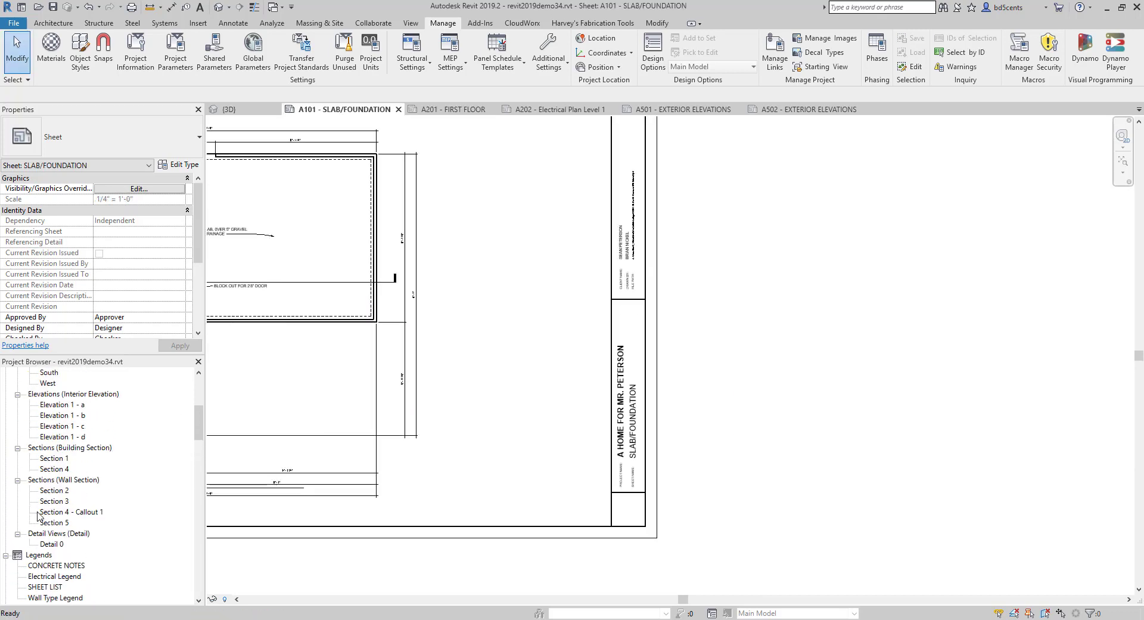
{"action": "scroll", "coordinate": [38, 516], "scroll_direction": "up", "scroll_amount": 2}
- Open the East and South building elevations, then start saving the project as a new file
{"action": "double_click", "coordinate": [46, 416]}
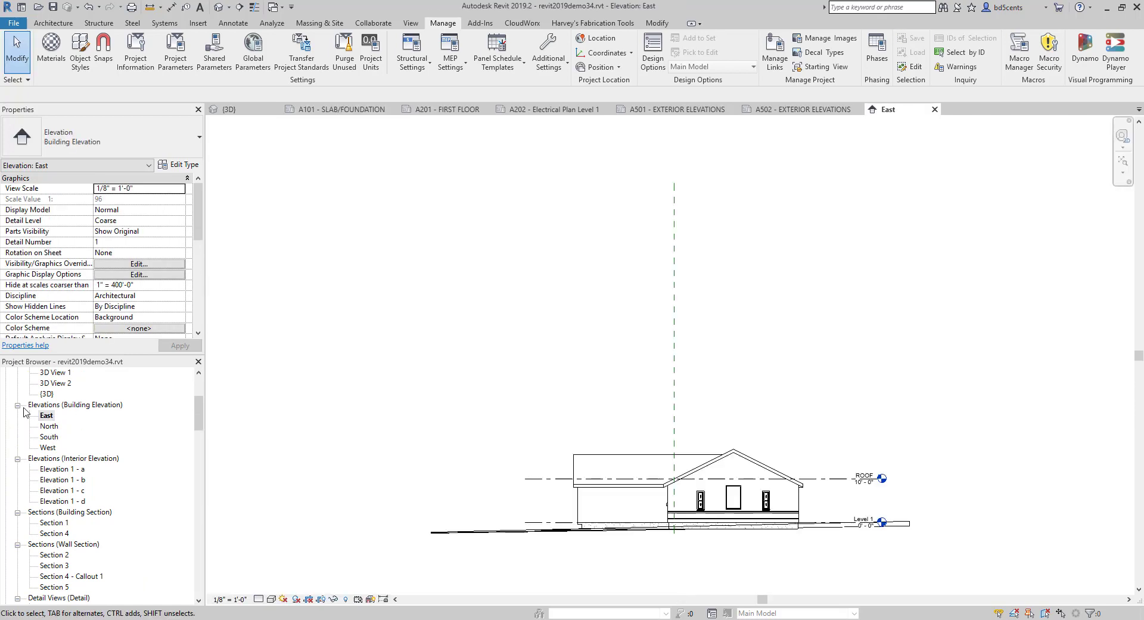
{"action": "double_click", "coordinate": [49, 436]}
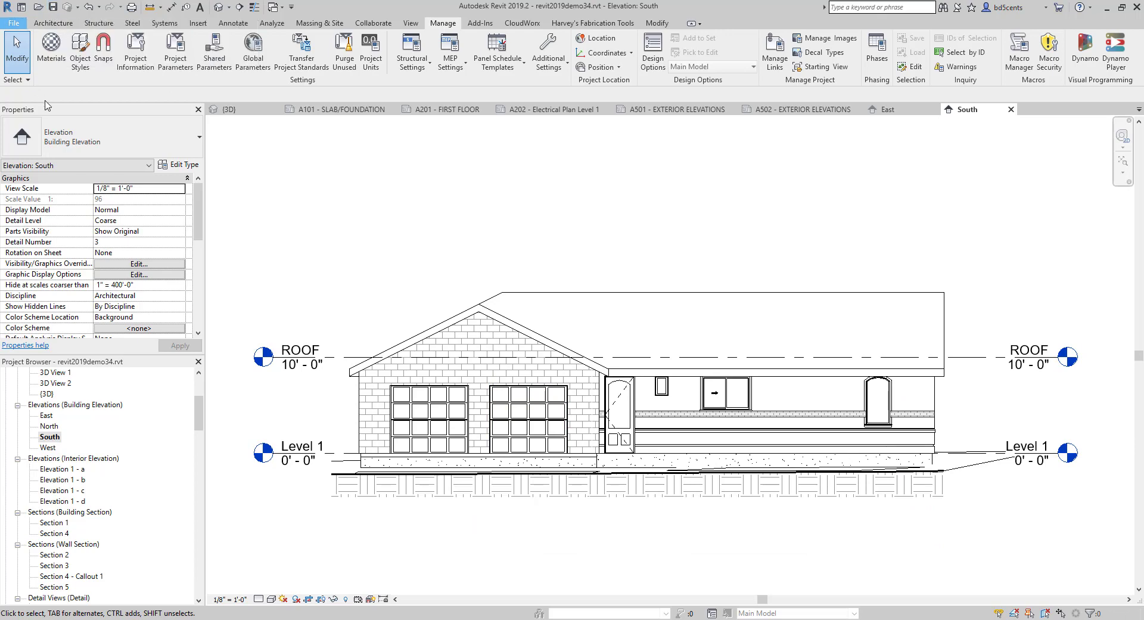
{"action": "left_click", "coordinate": [14, 23]}
{"action": "mouse_move", "coordinate": [63, 162]}
{"action": "left_click", "coordinate": [138, 123]}
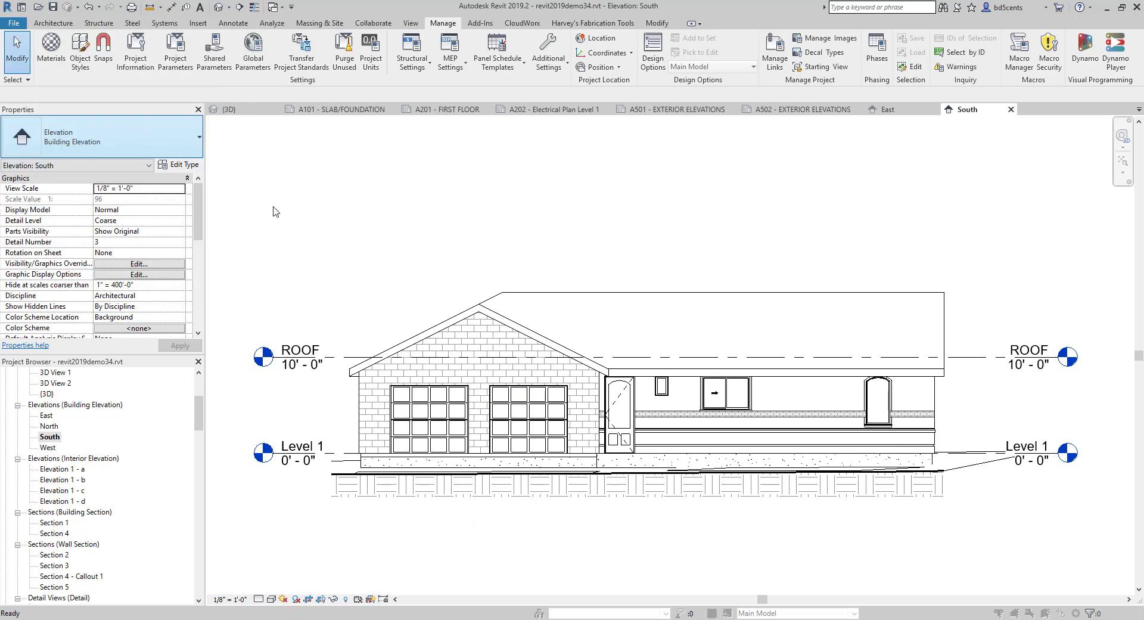